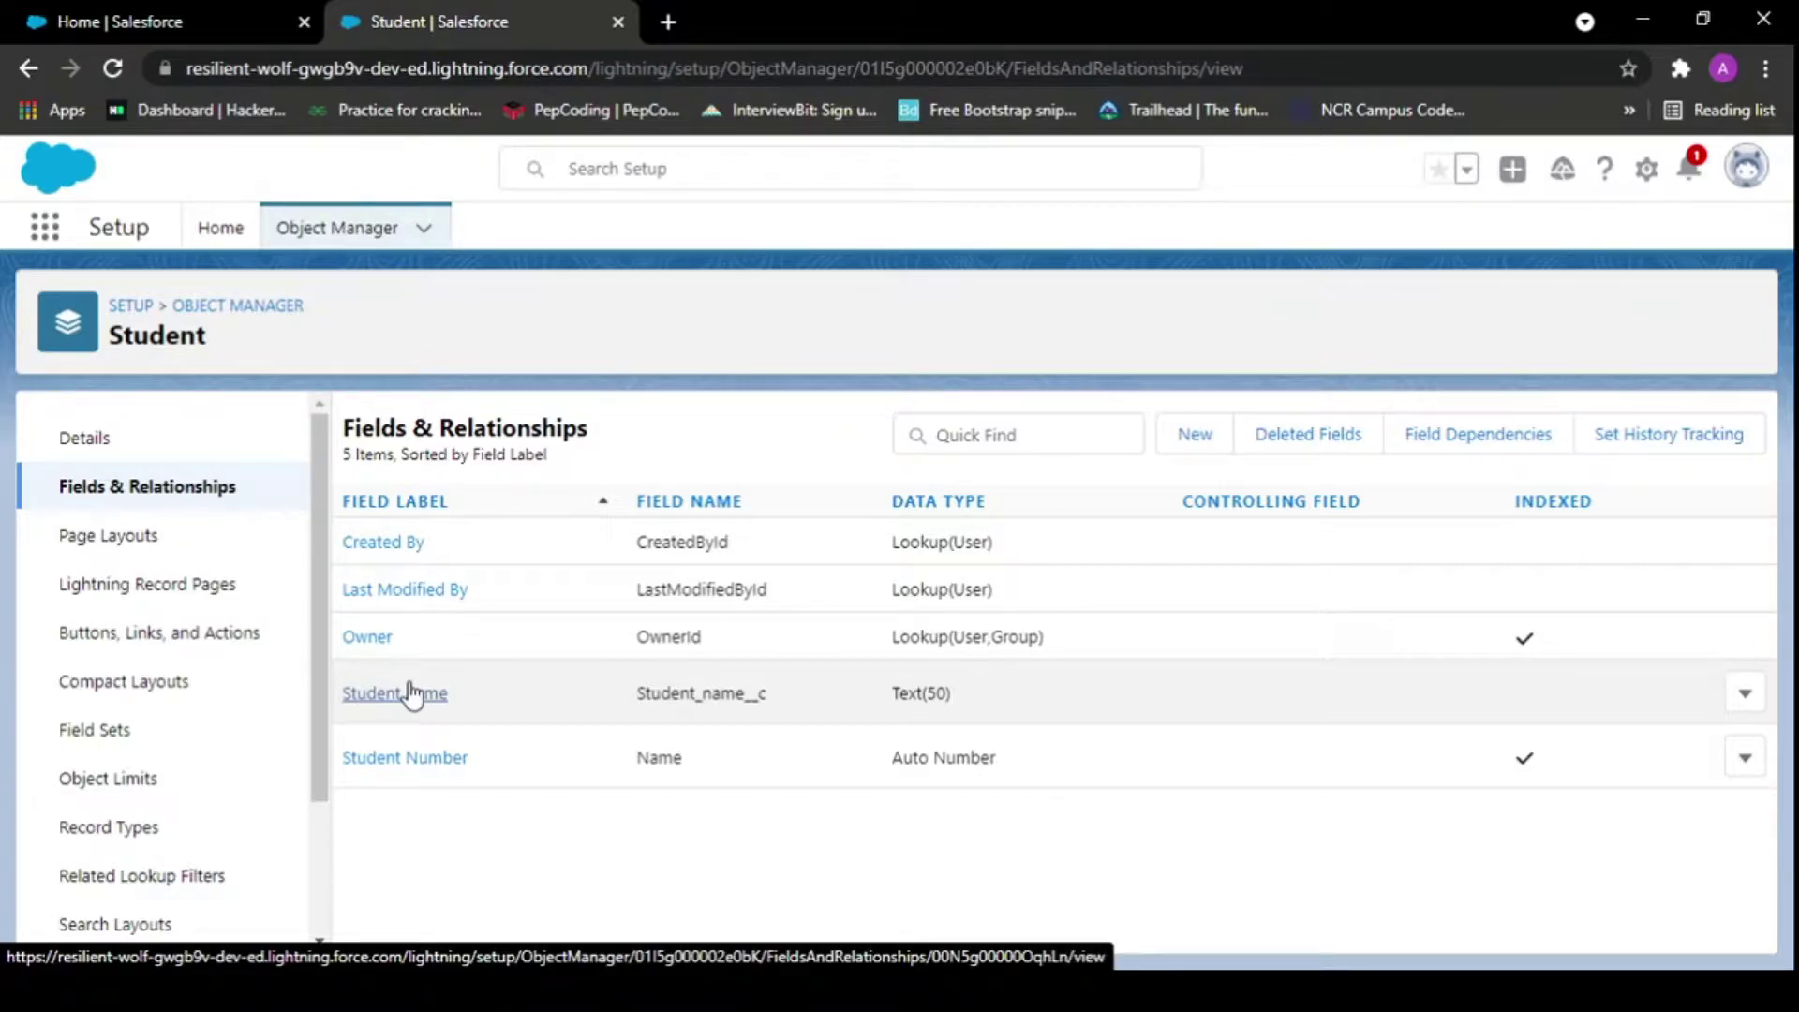
- Start a new custom field from the Student object's Fields & Relationships page
left_click(1188, 440)
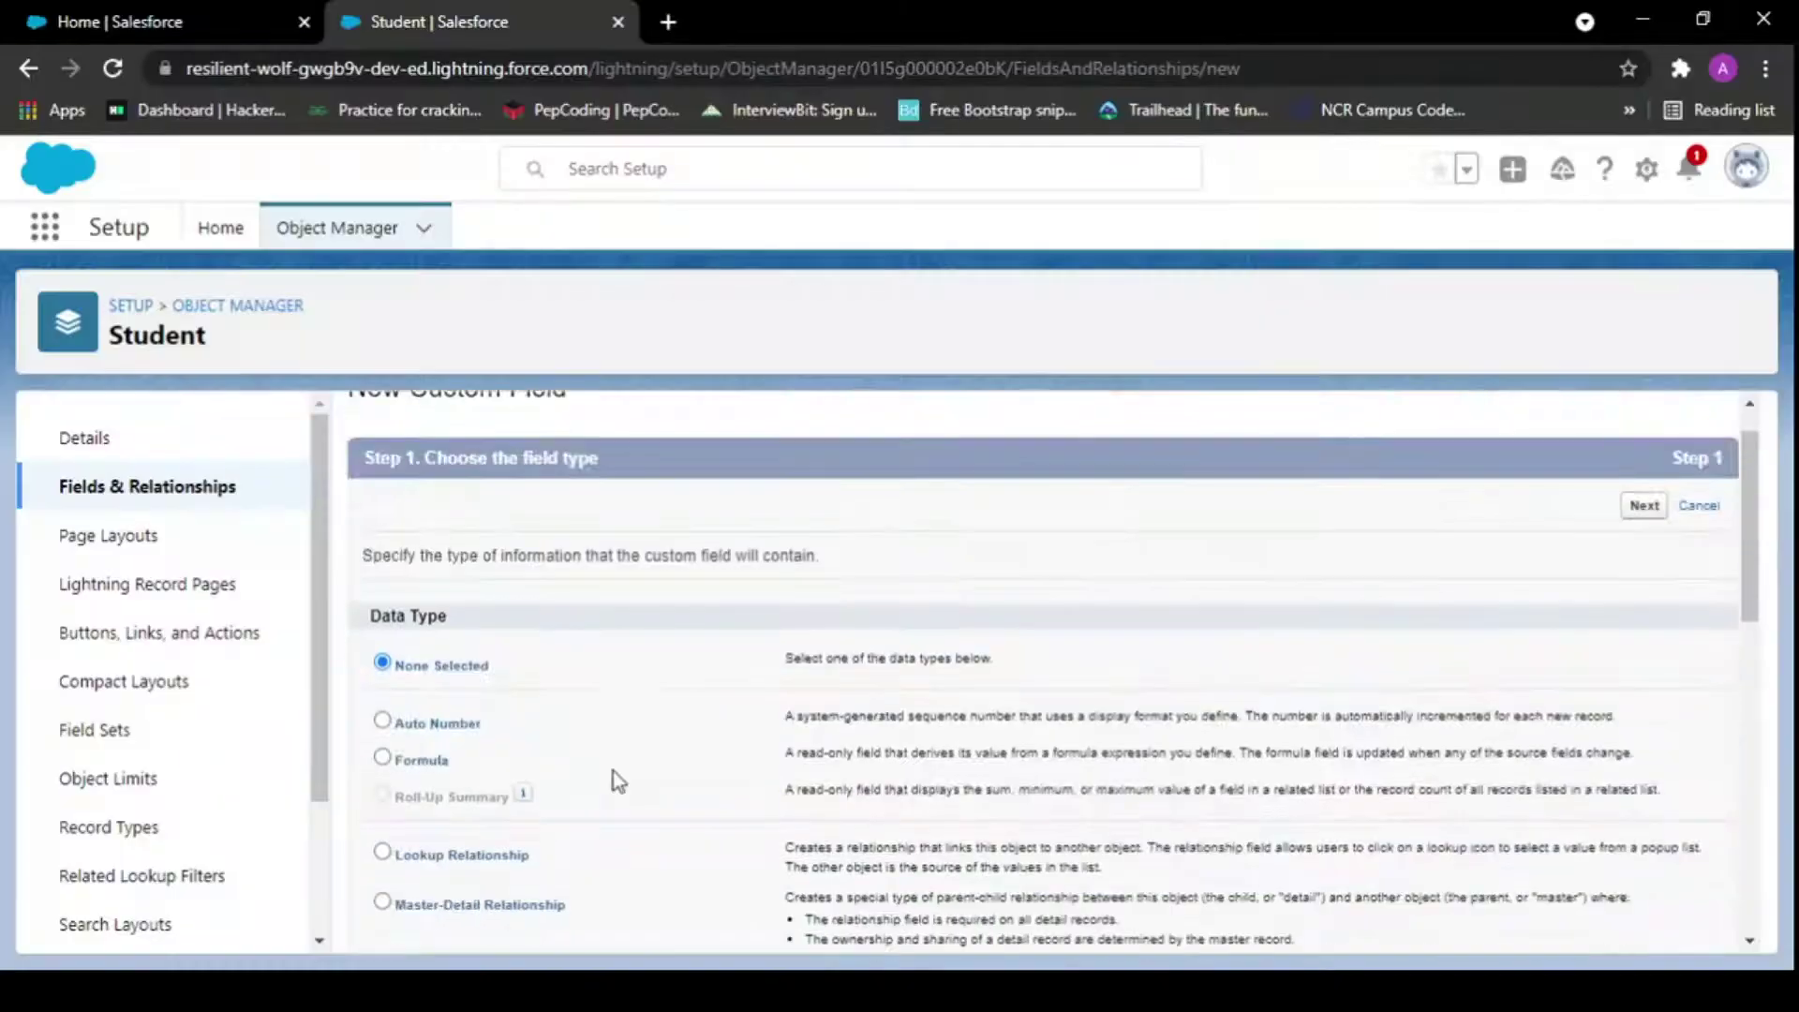
- Choose the Number field type and label the field 'Student Age'
scroll(612, 772, "down", 5)
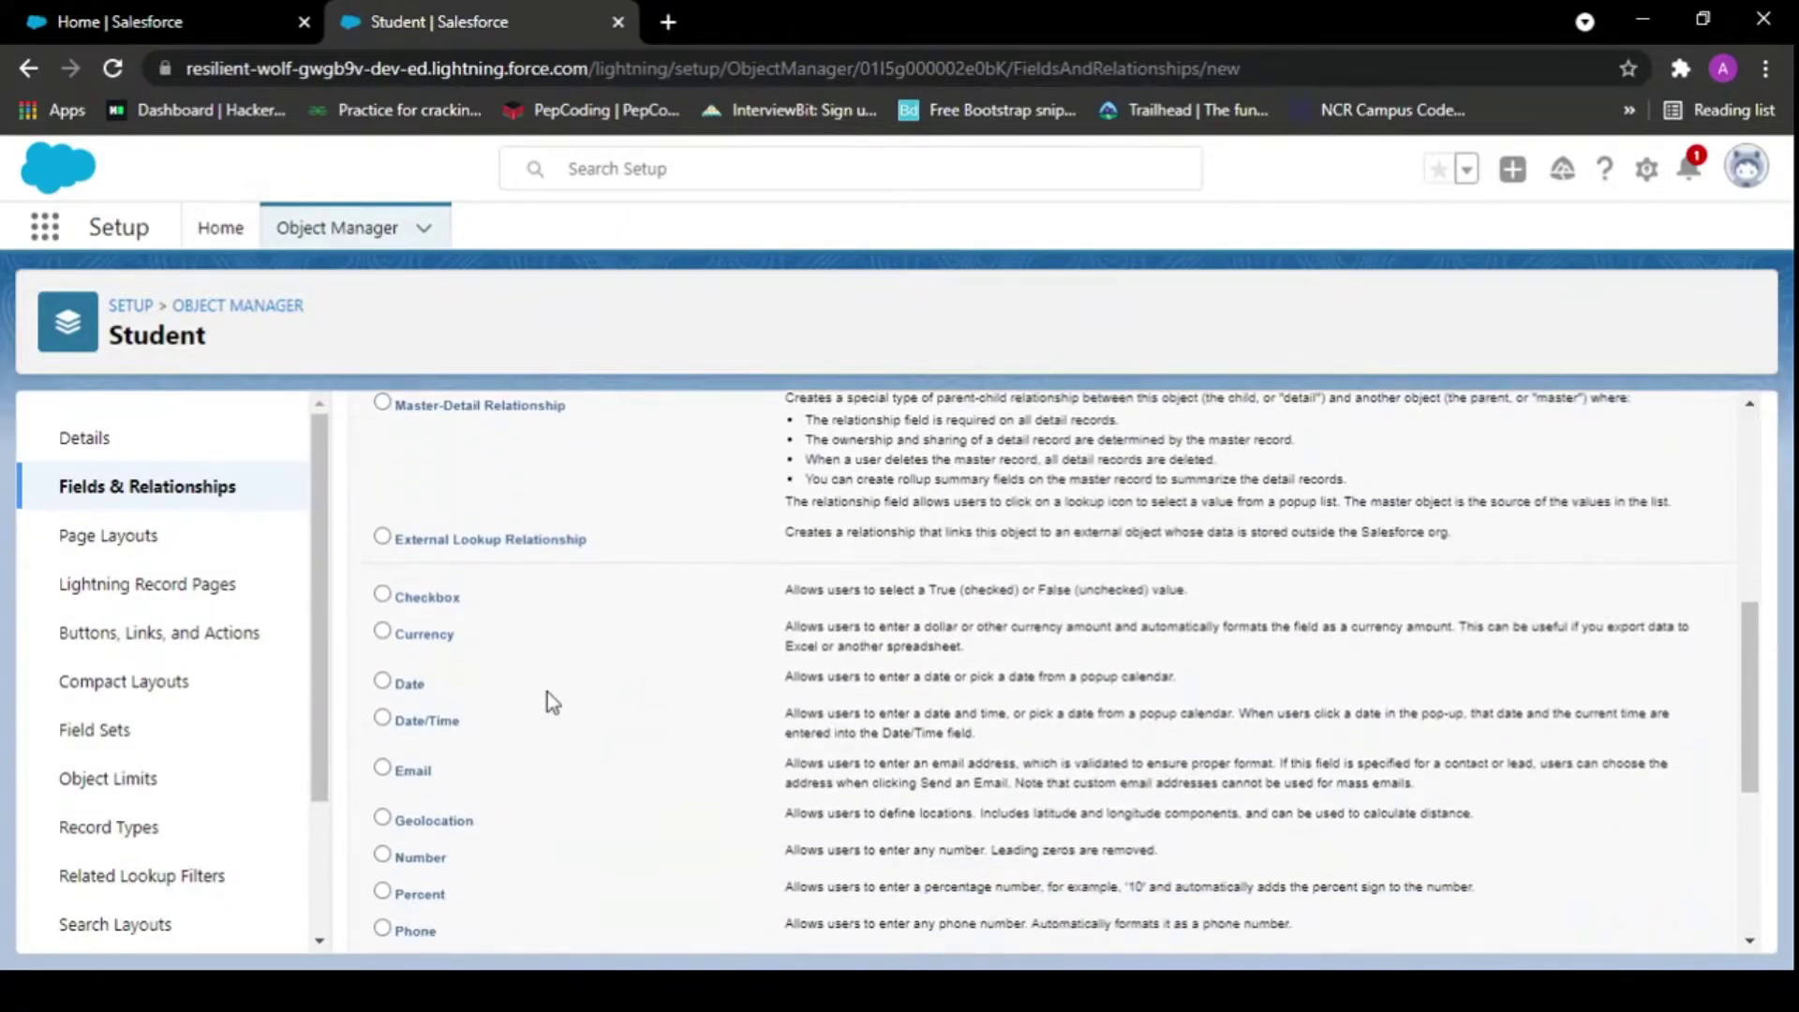
scroll(547, 691, "down", 3)
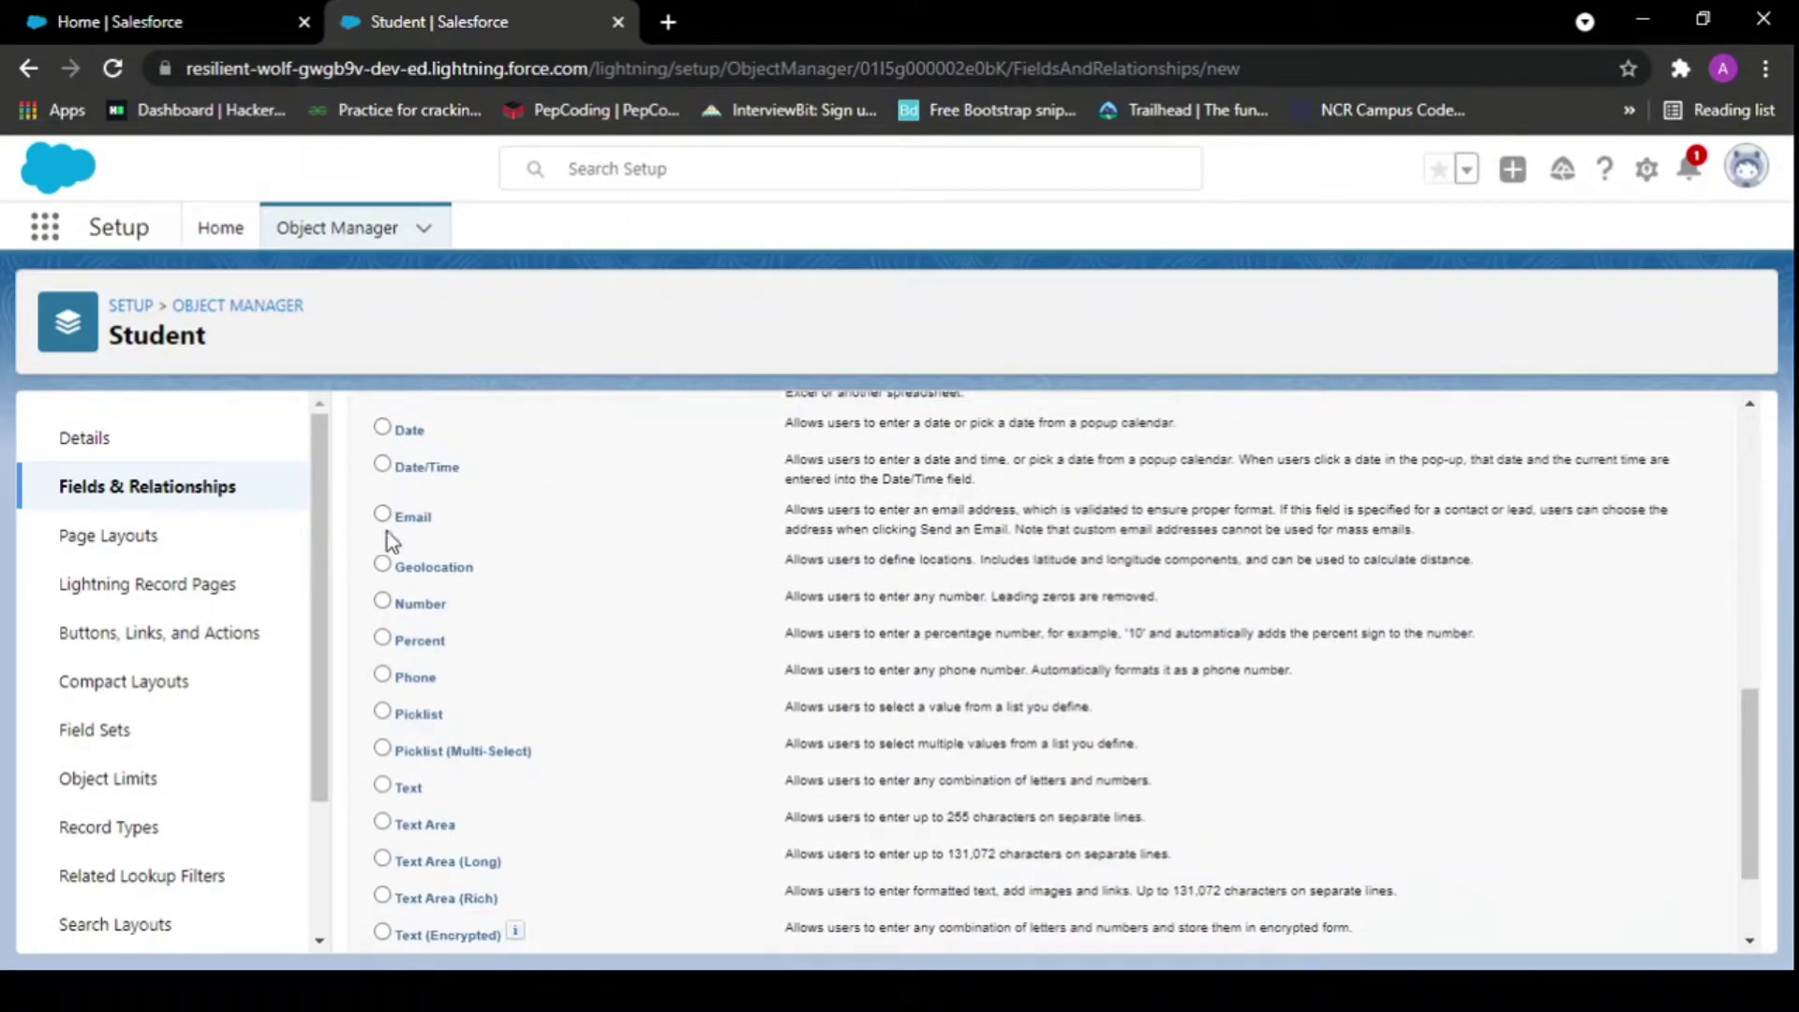
scroll(385, 577, "down", 1)
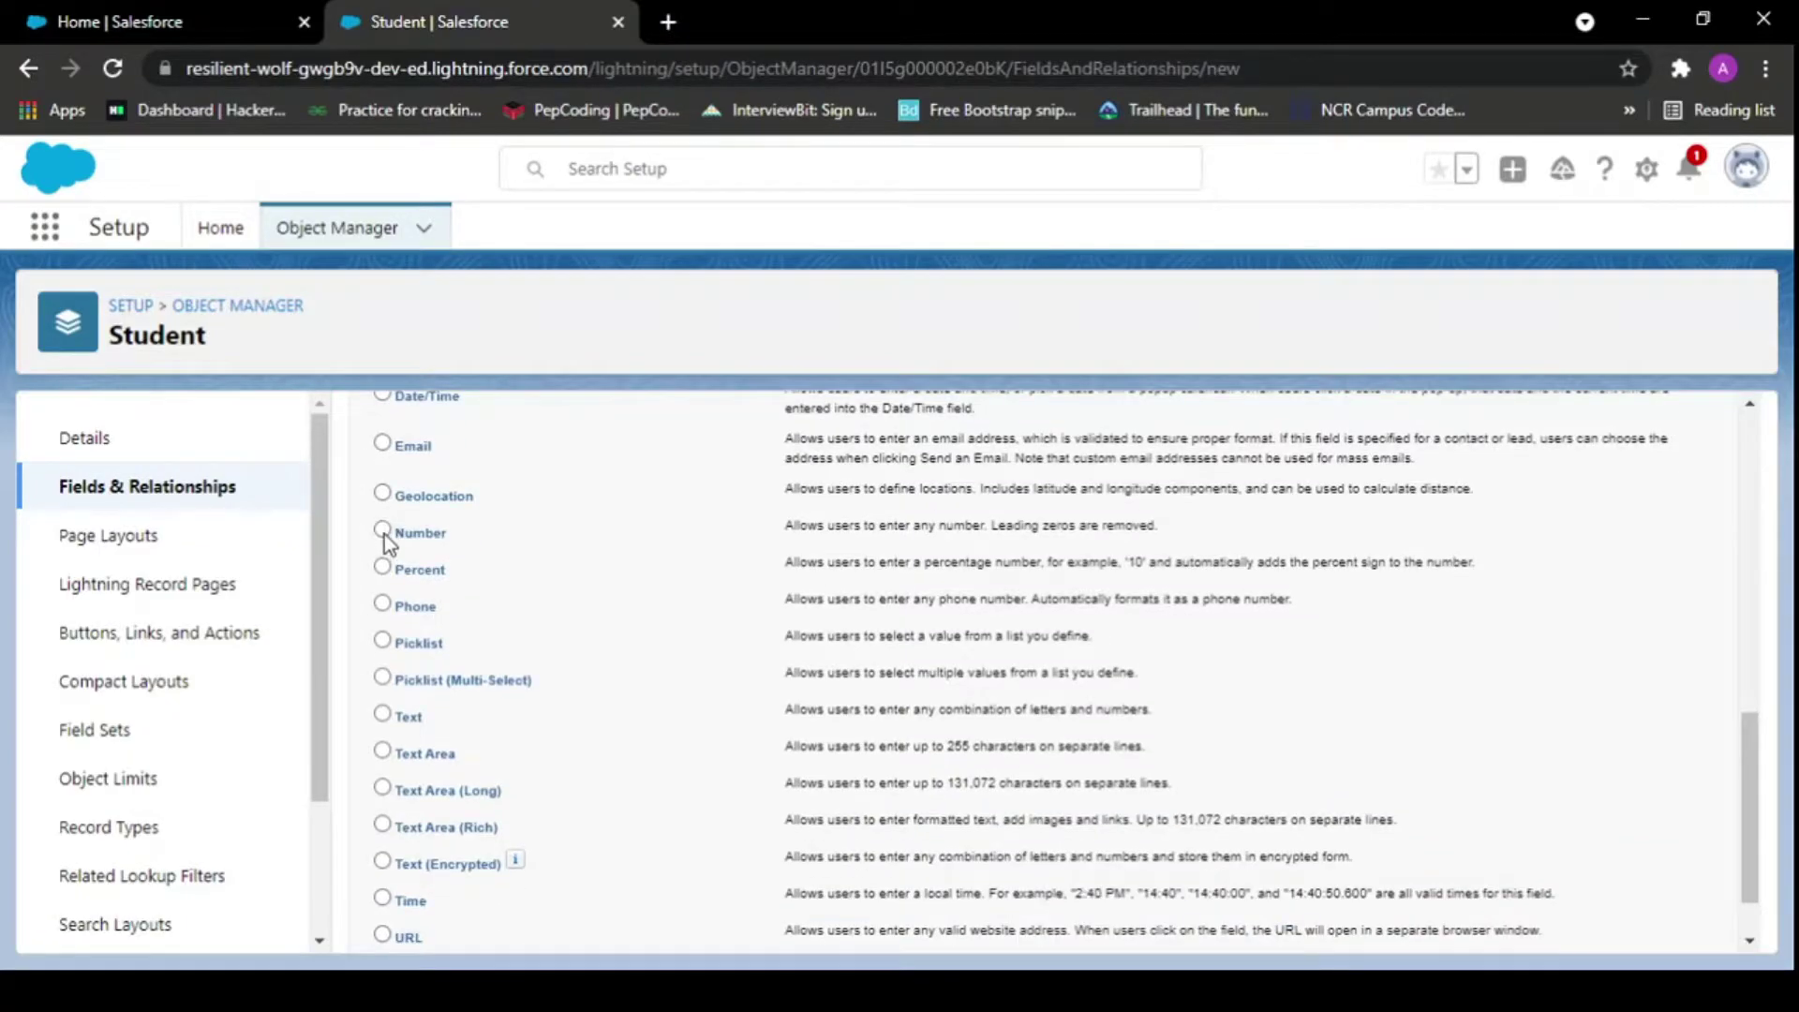
scroll(1600, 680, "down", 3)
left_click(1606, 930)
left_click(743, 611)
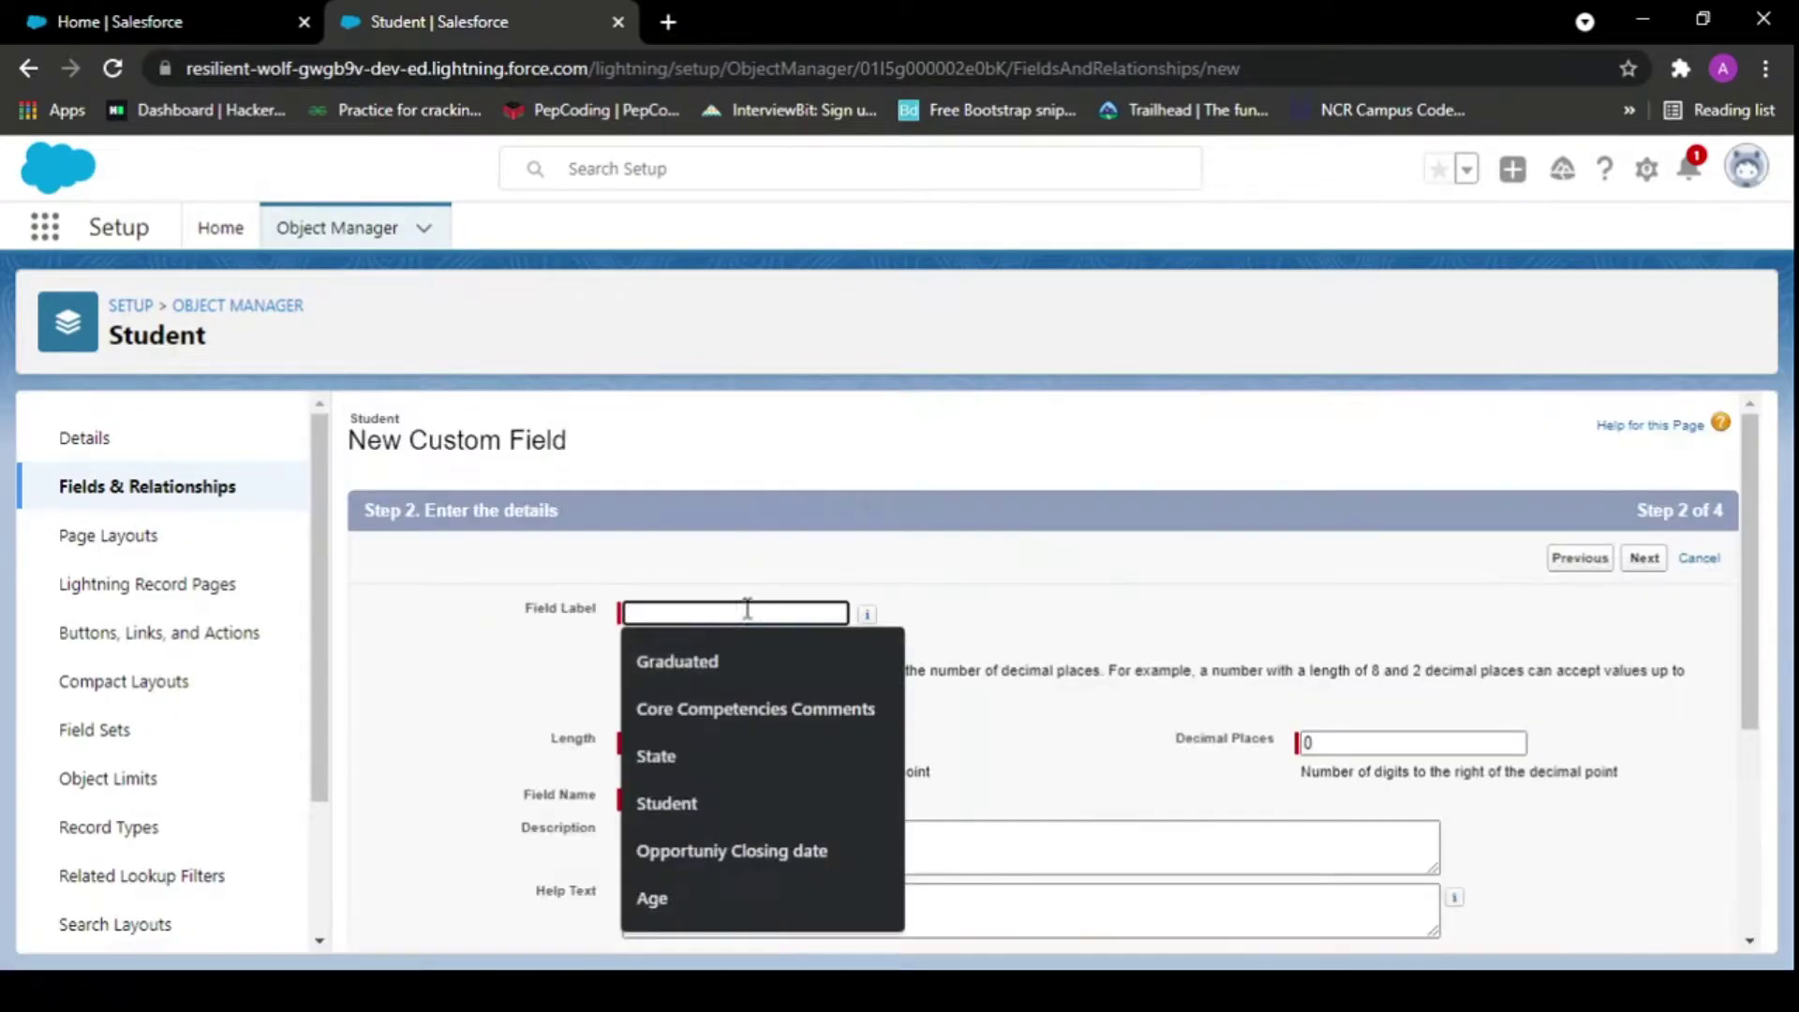
type("Student Age")
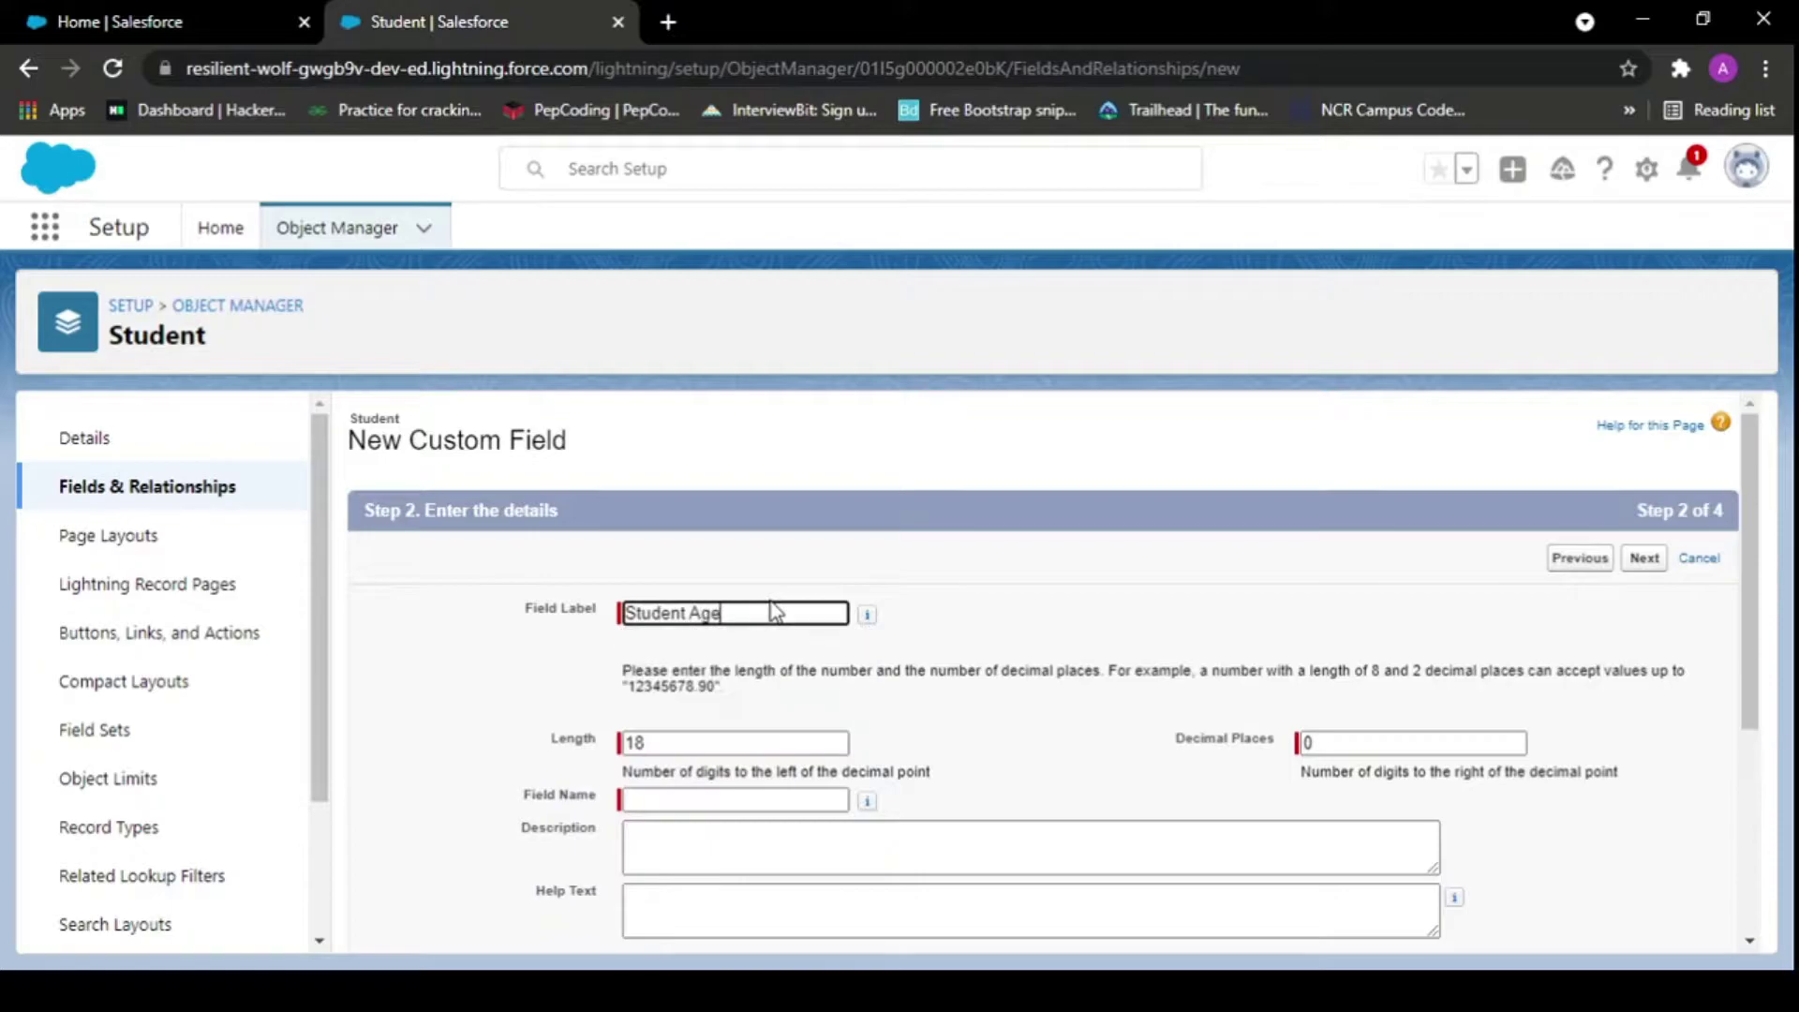
- Add the help text 'Enter Your Age', keep the default security and layout, and save
scroll(774, 611, "down", 1)
scroll(774, 611, "down", 2)
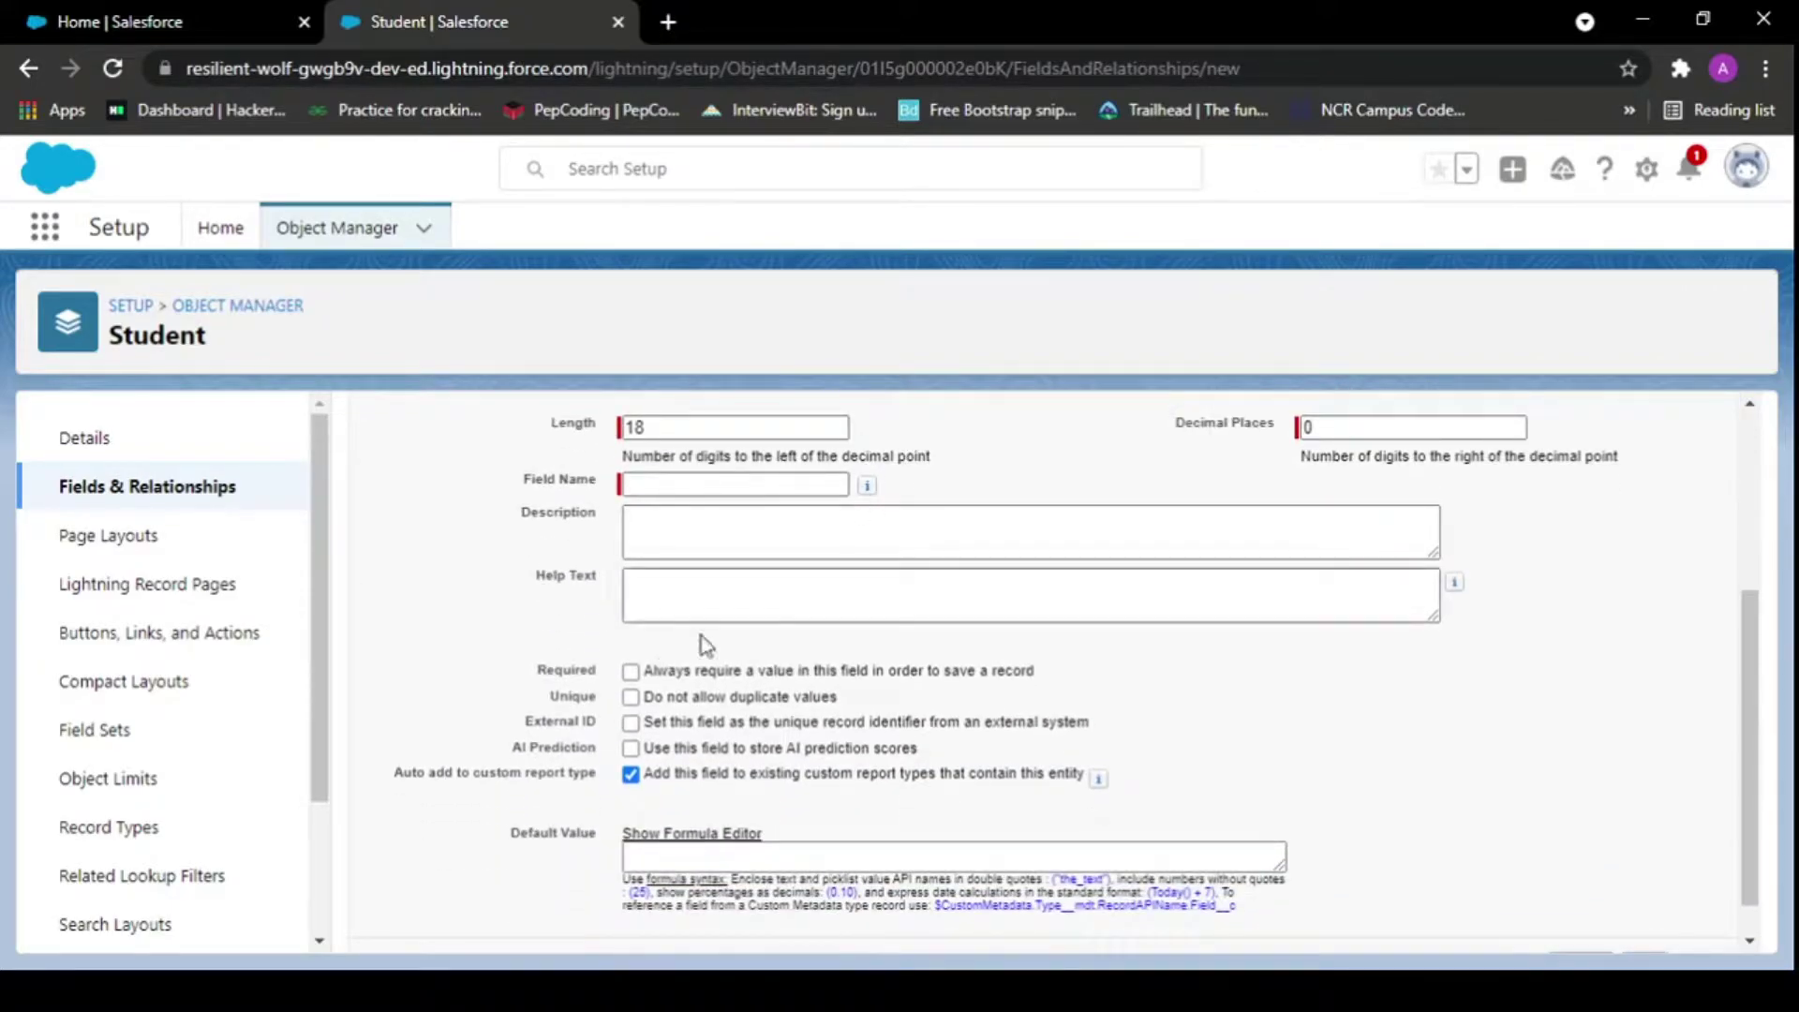
left_click(680, 488)
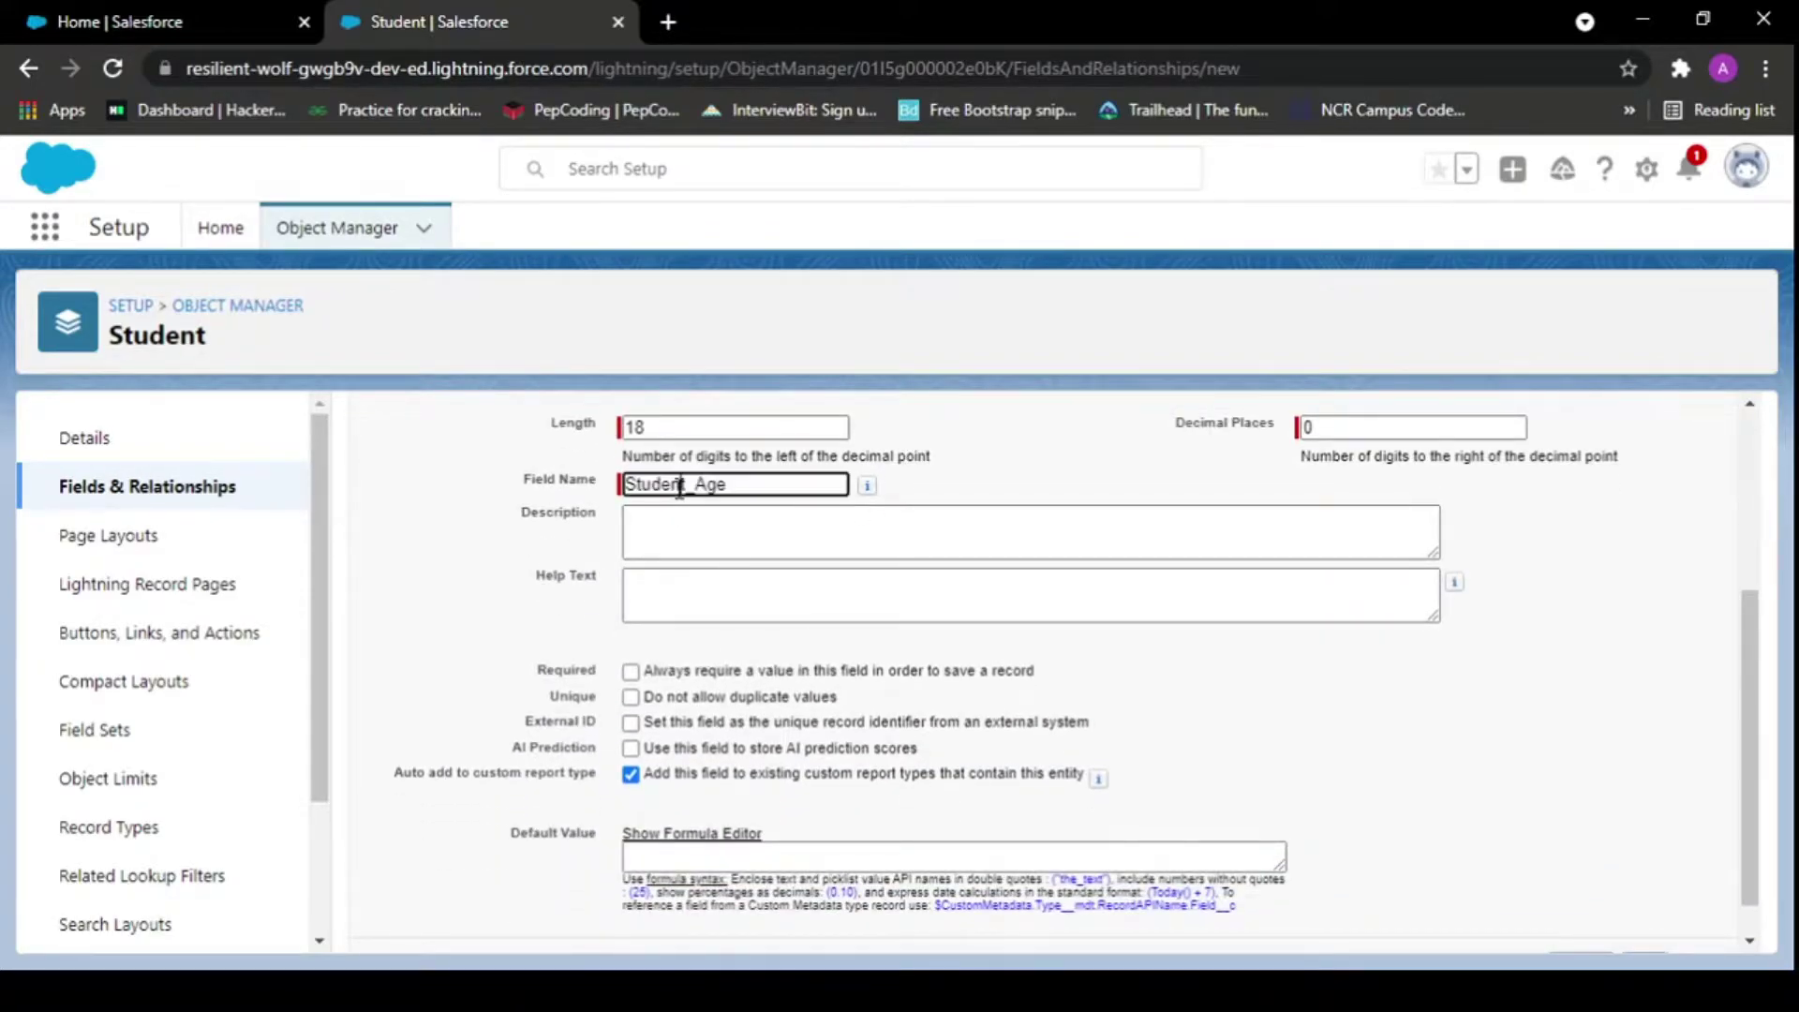
left_click(693, 536)
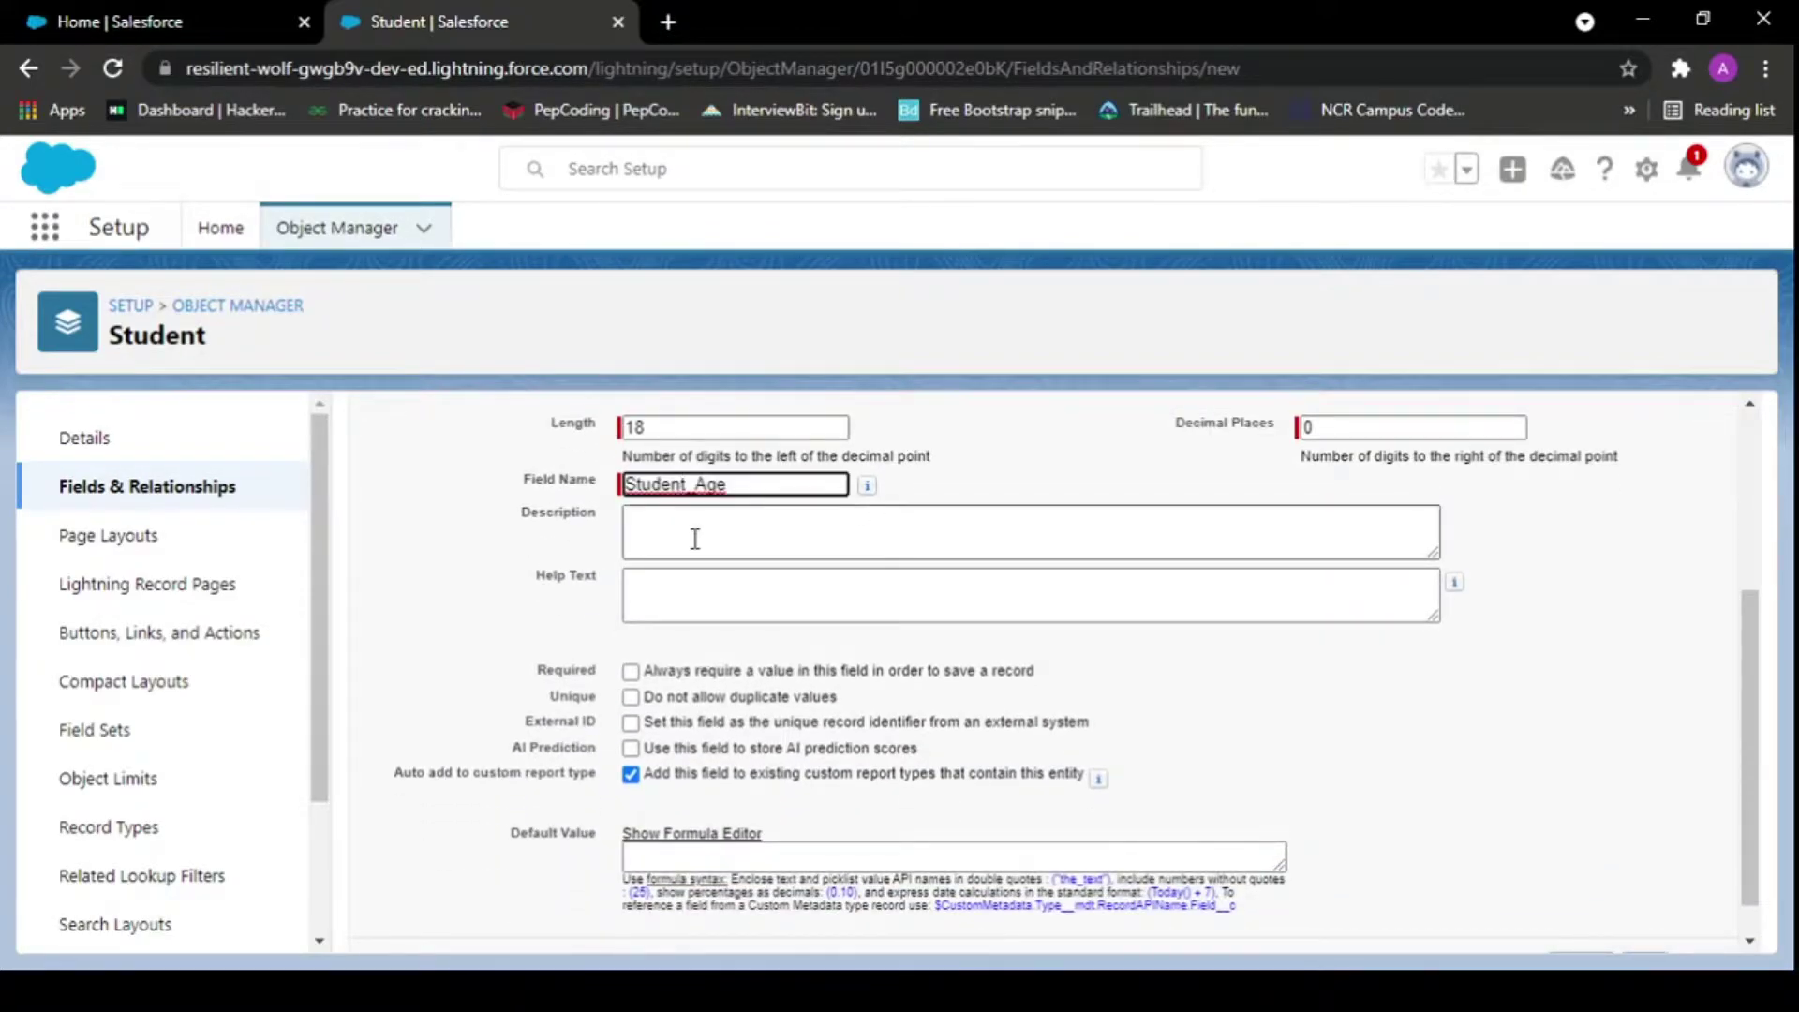
left_click(710, 597)
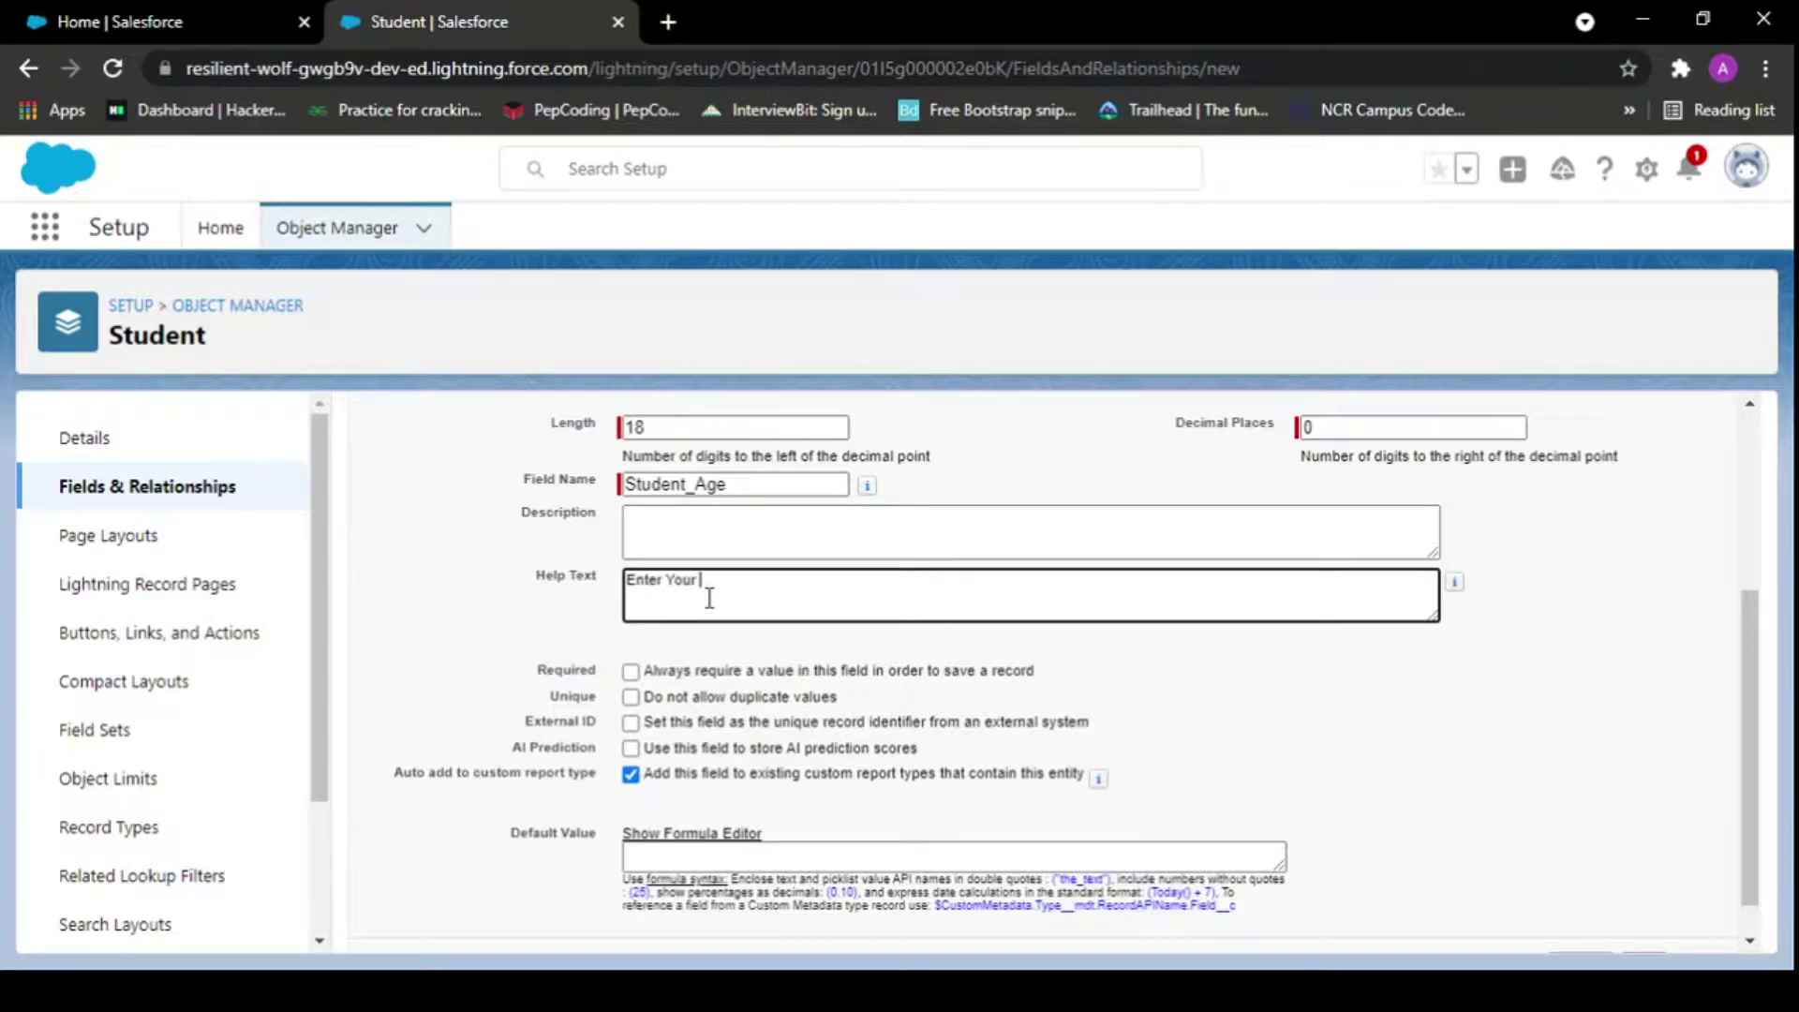
scroll(709, 598, "down", 1)
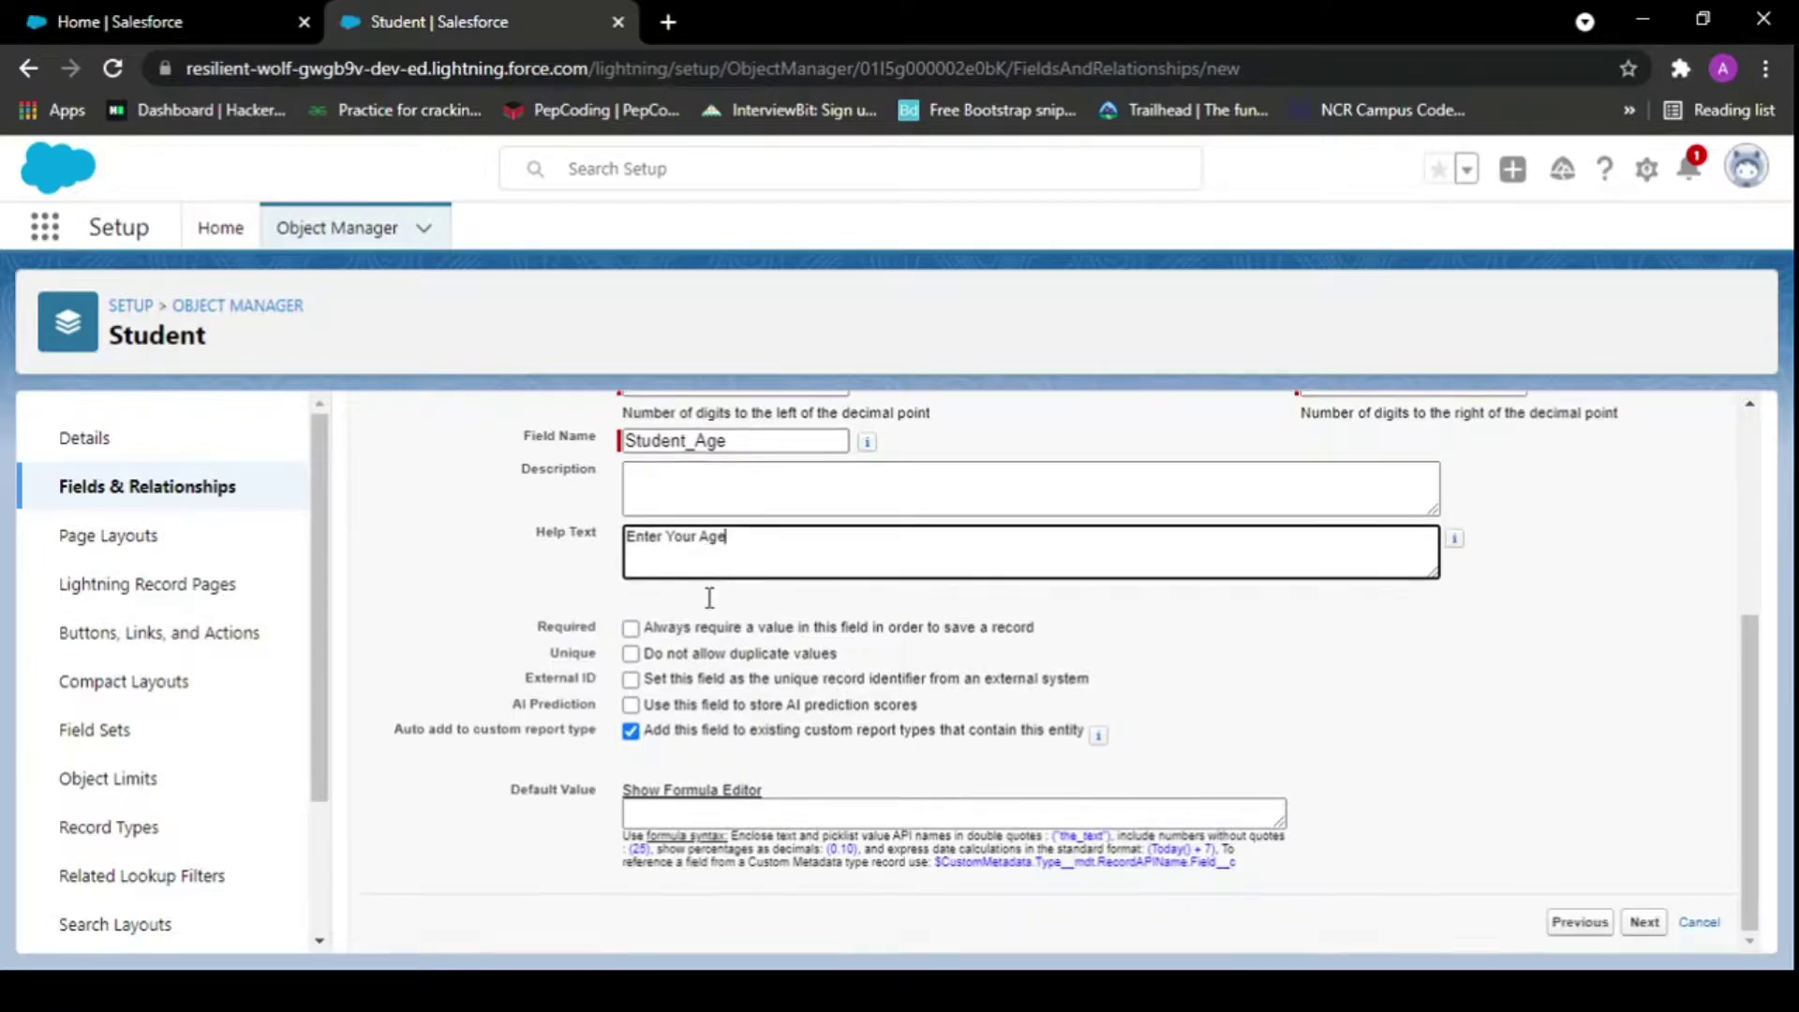
left_click(1643, 922)
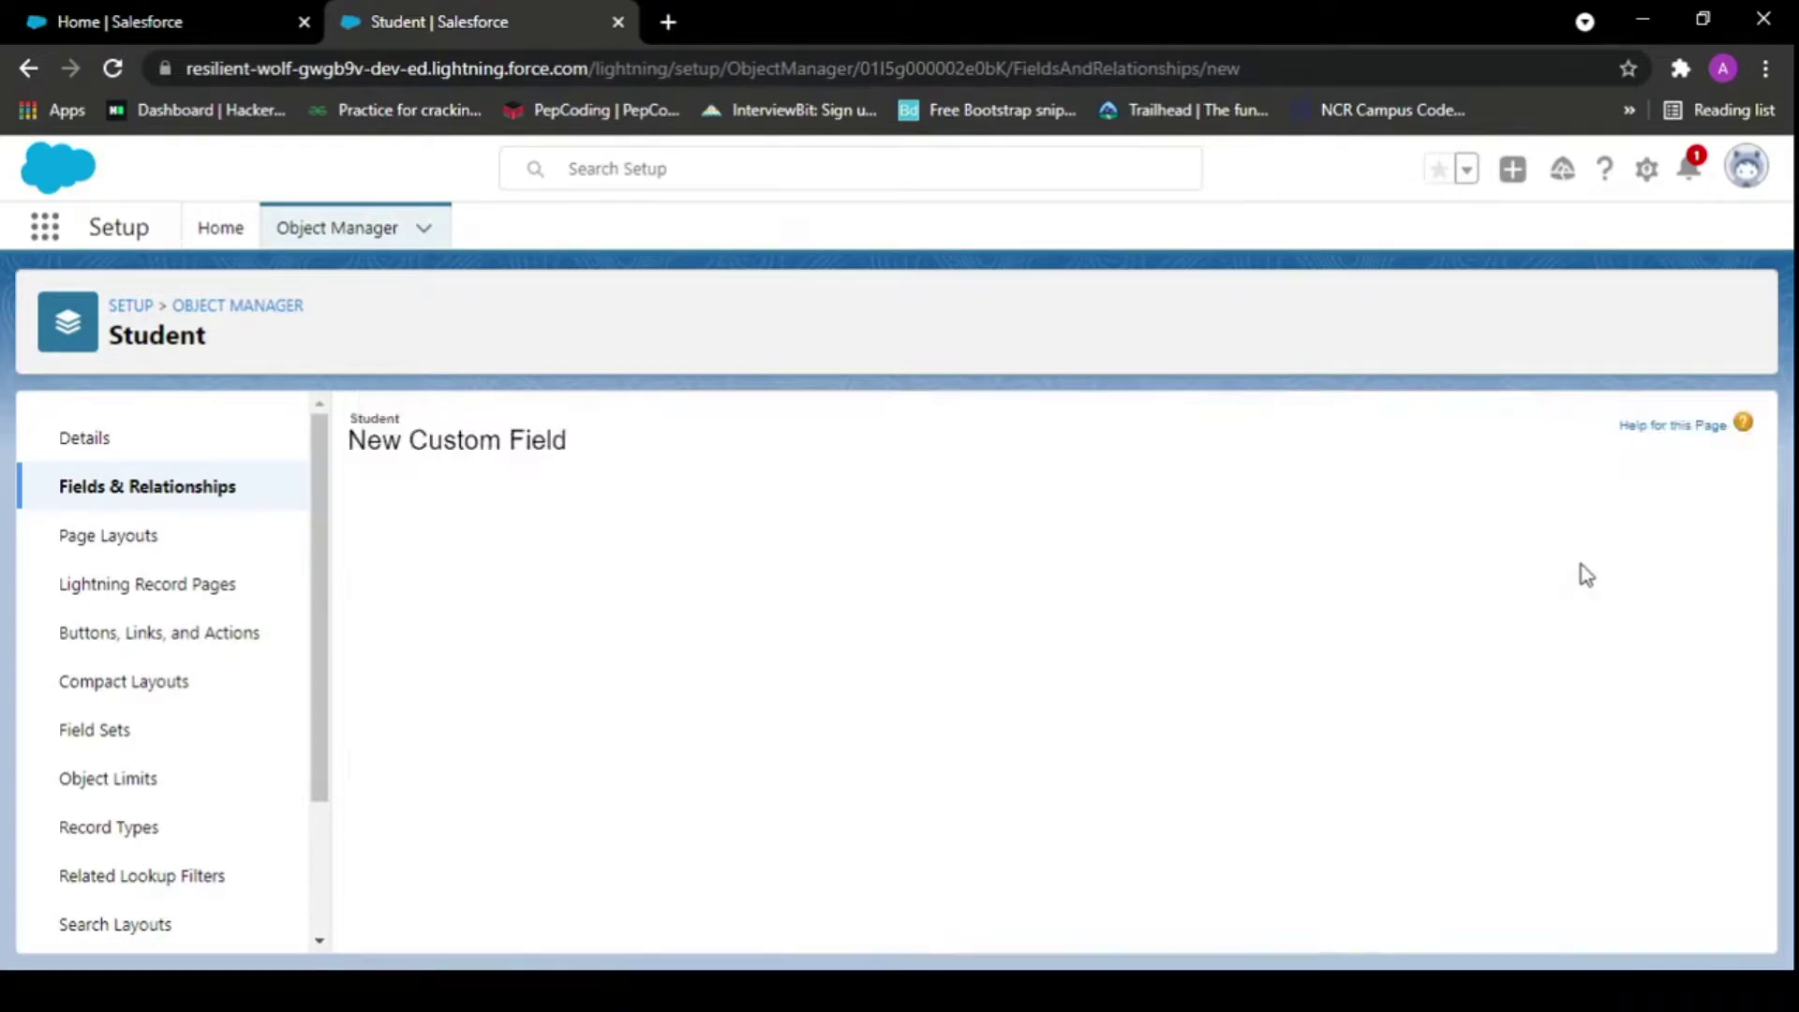
left_click(1644, 559)
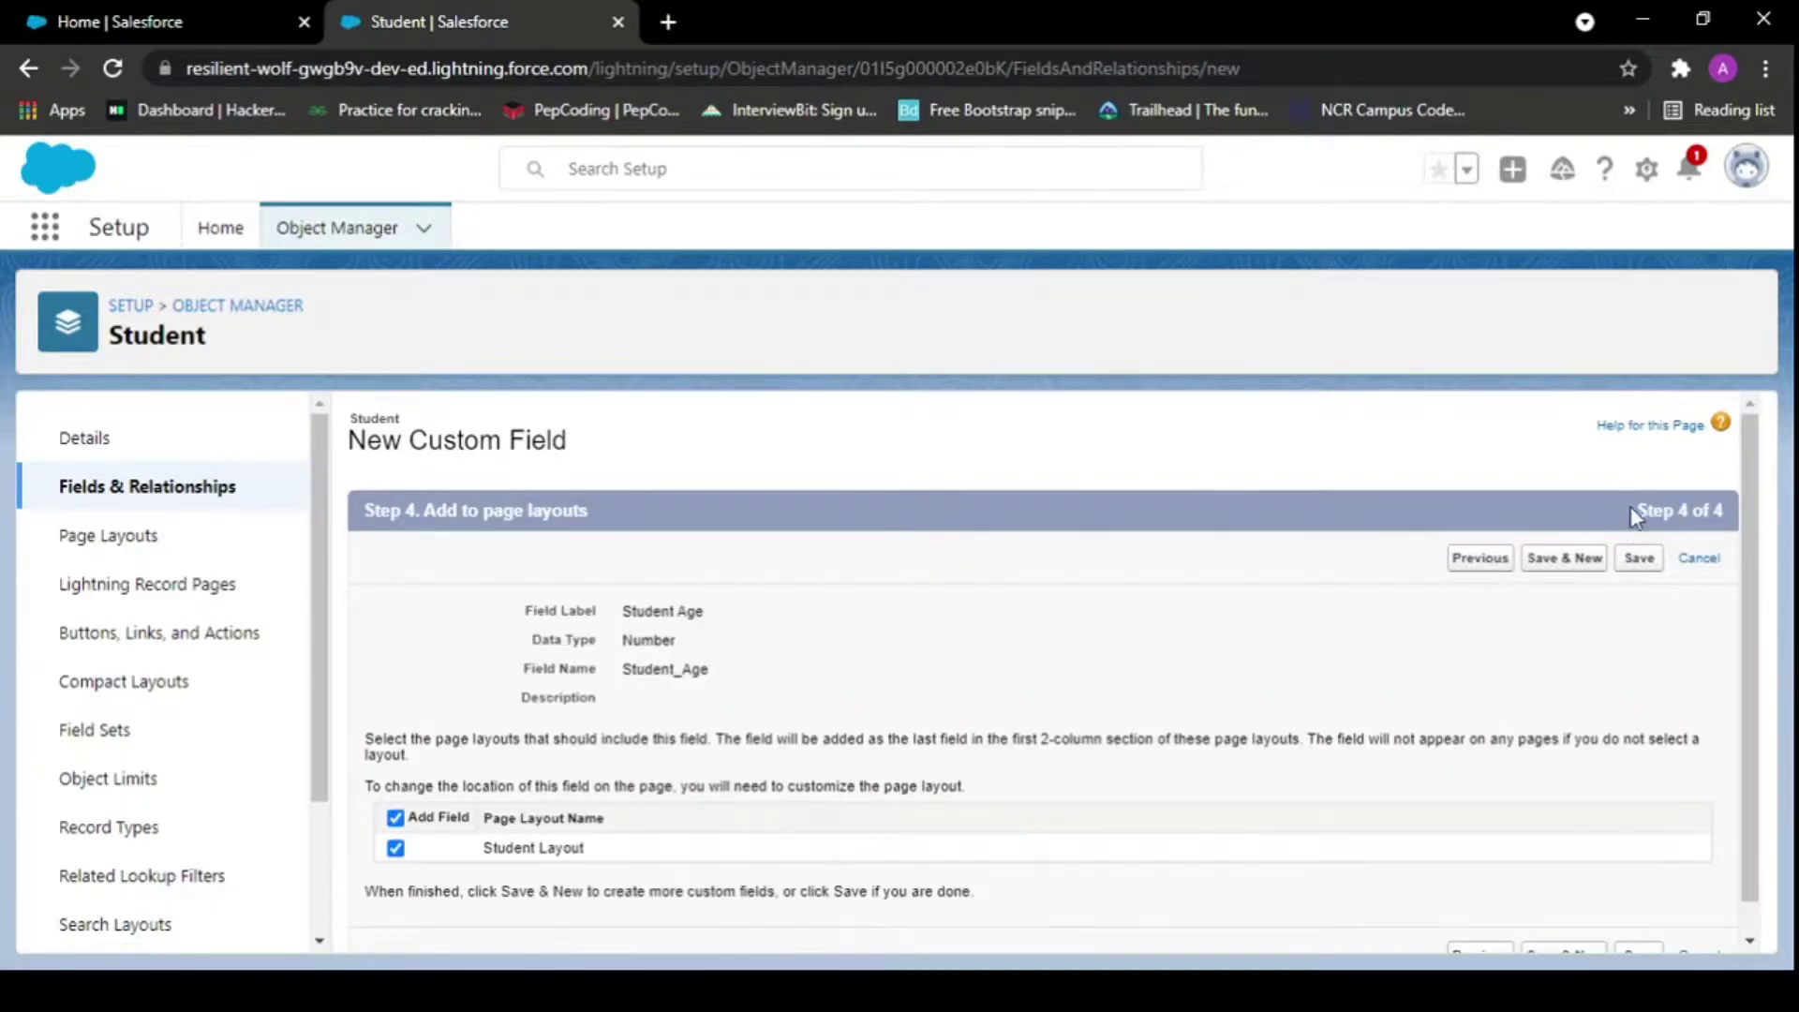
left_click(1640, 566)
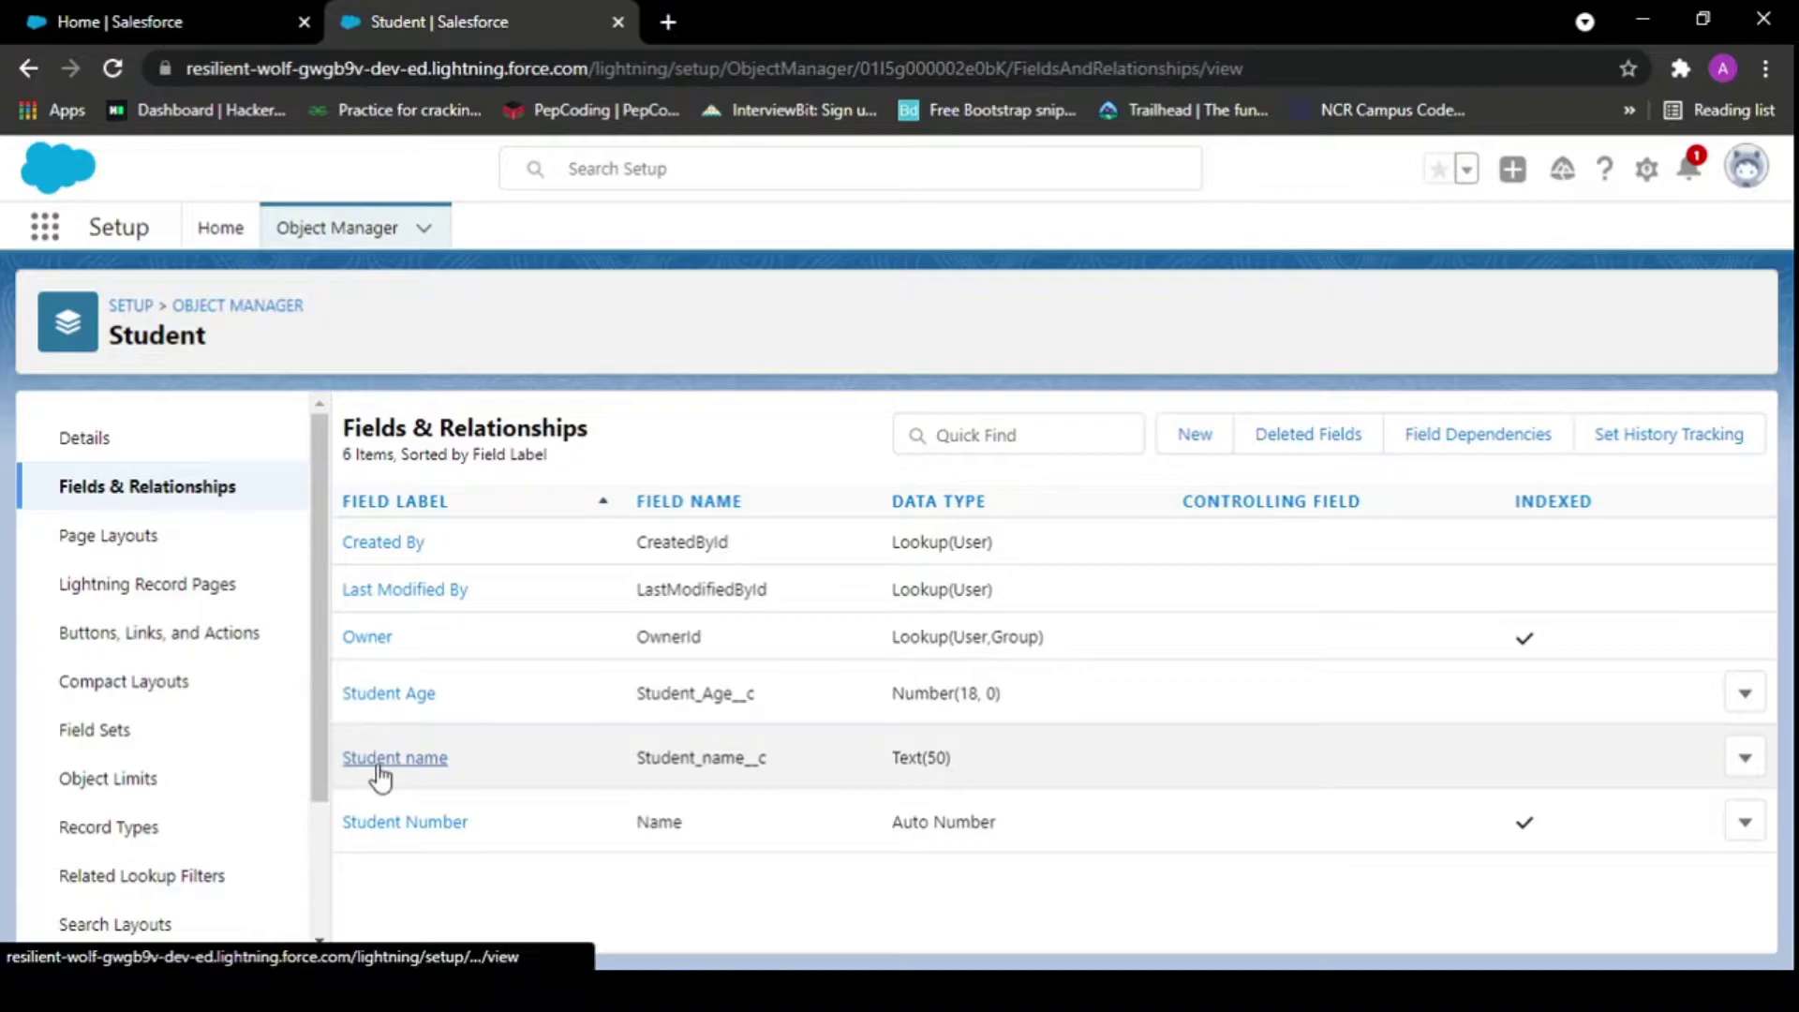
- Start a Picklist field labelled Gender with entered values Male, Female and Other
left_click(1196, 430)
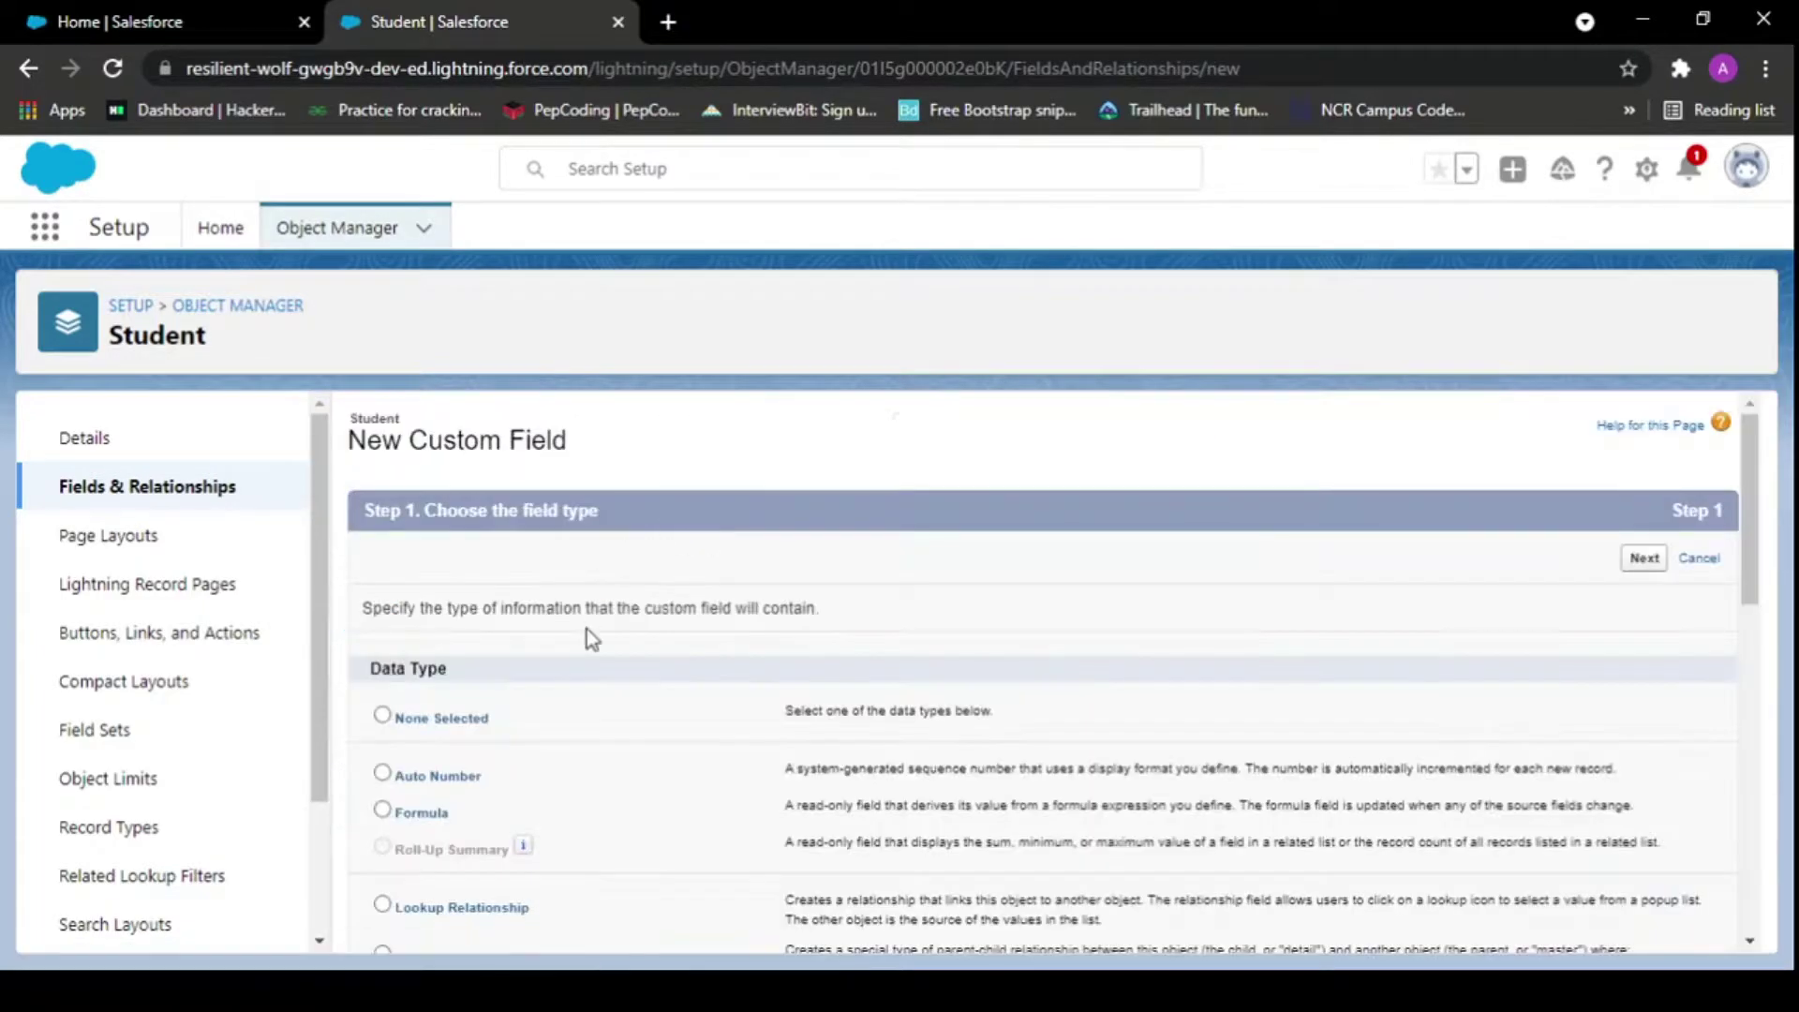
scroll(592, 640, "down", 10)
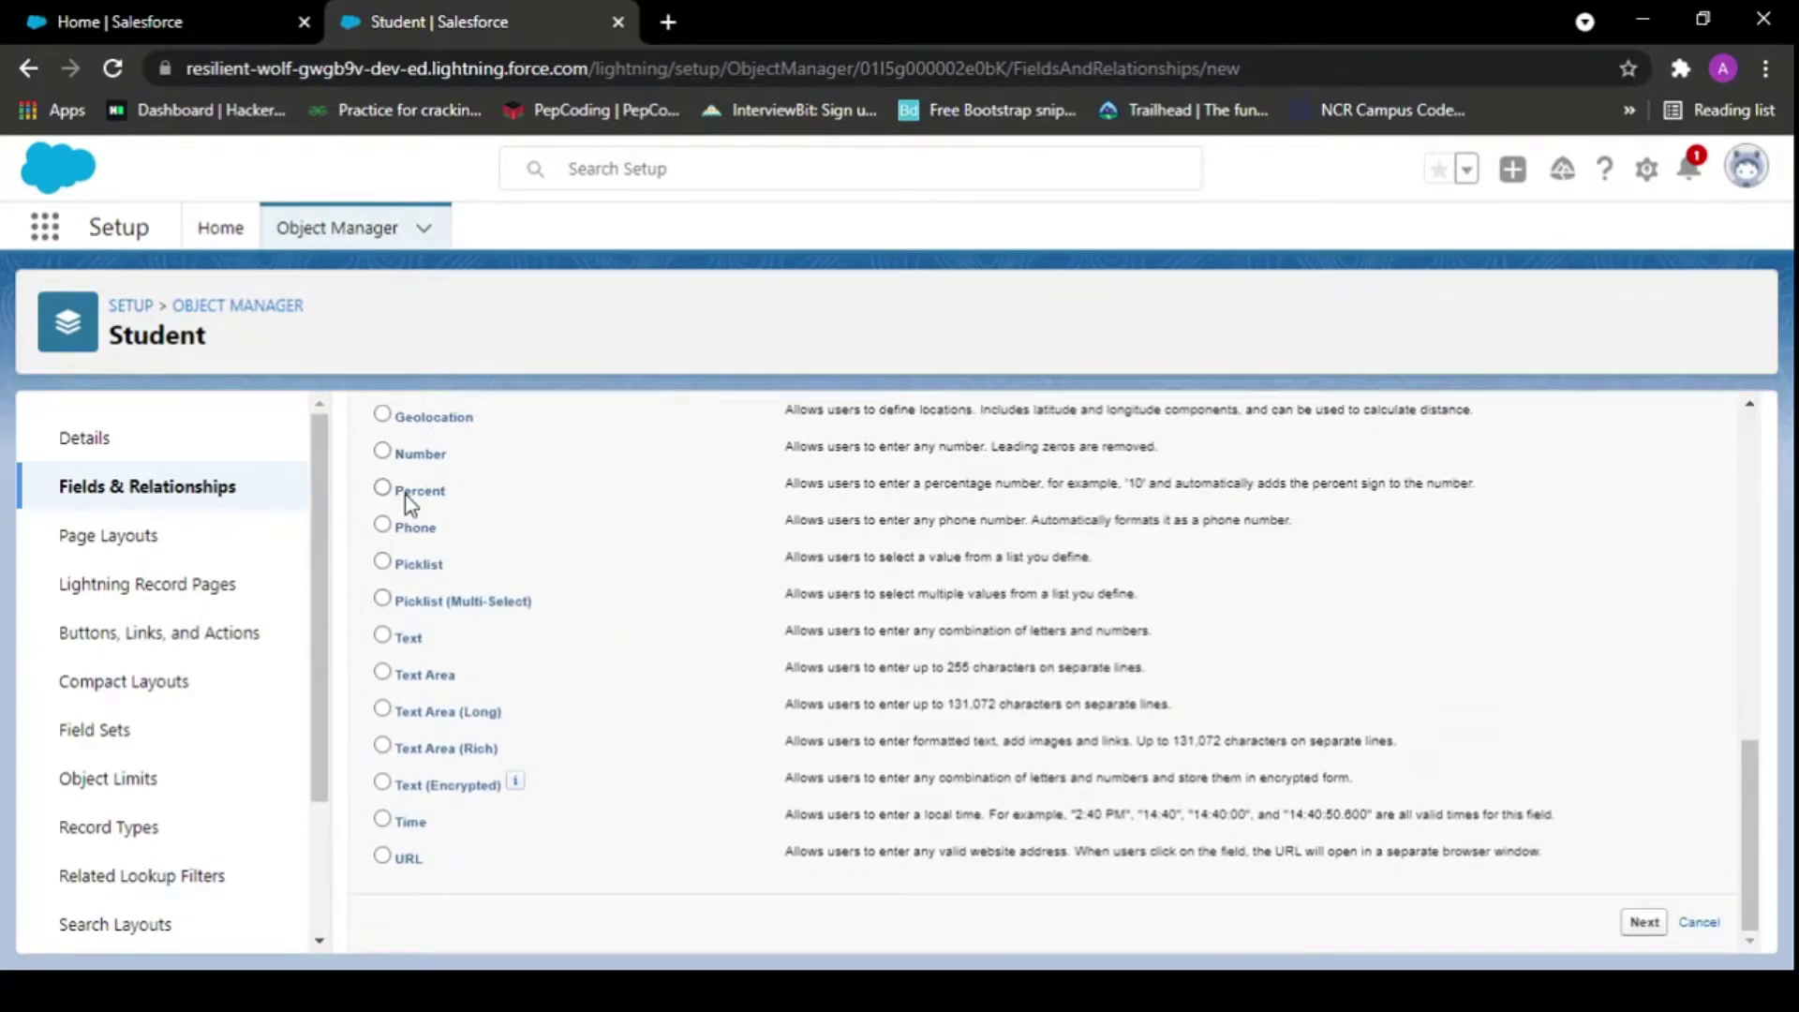
left_click(1644, 921)
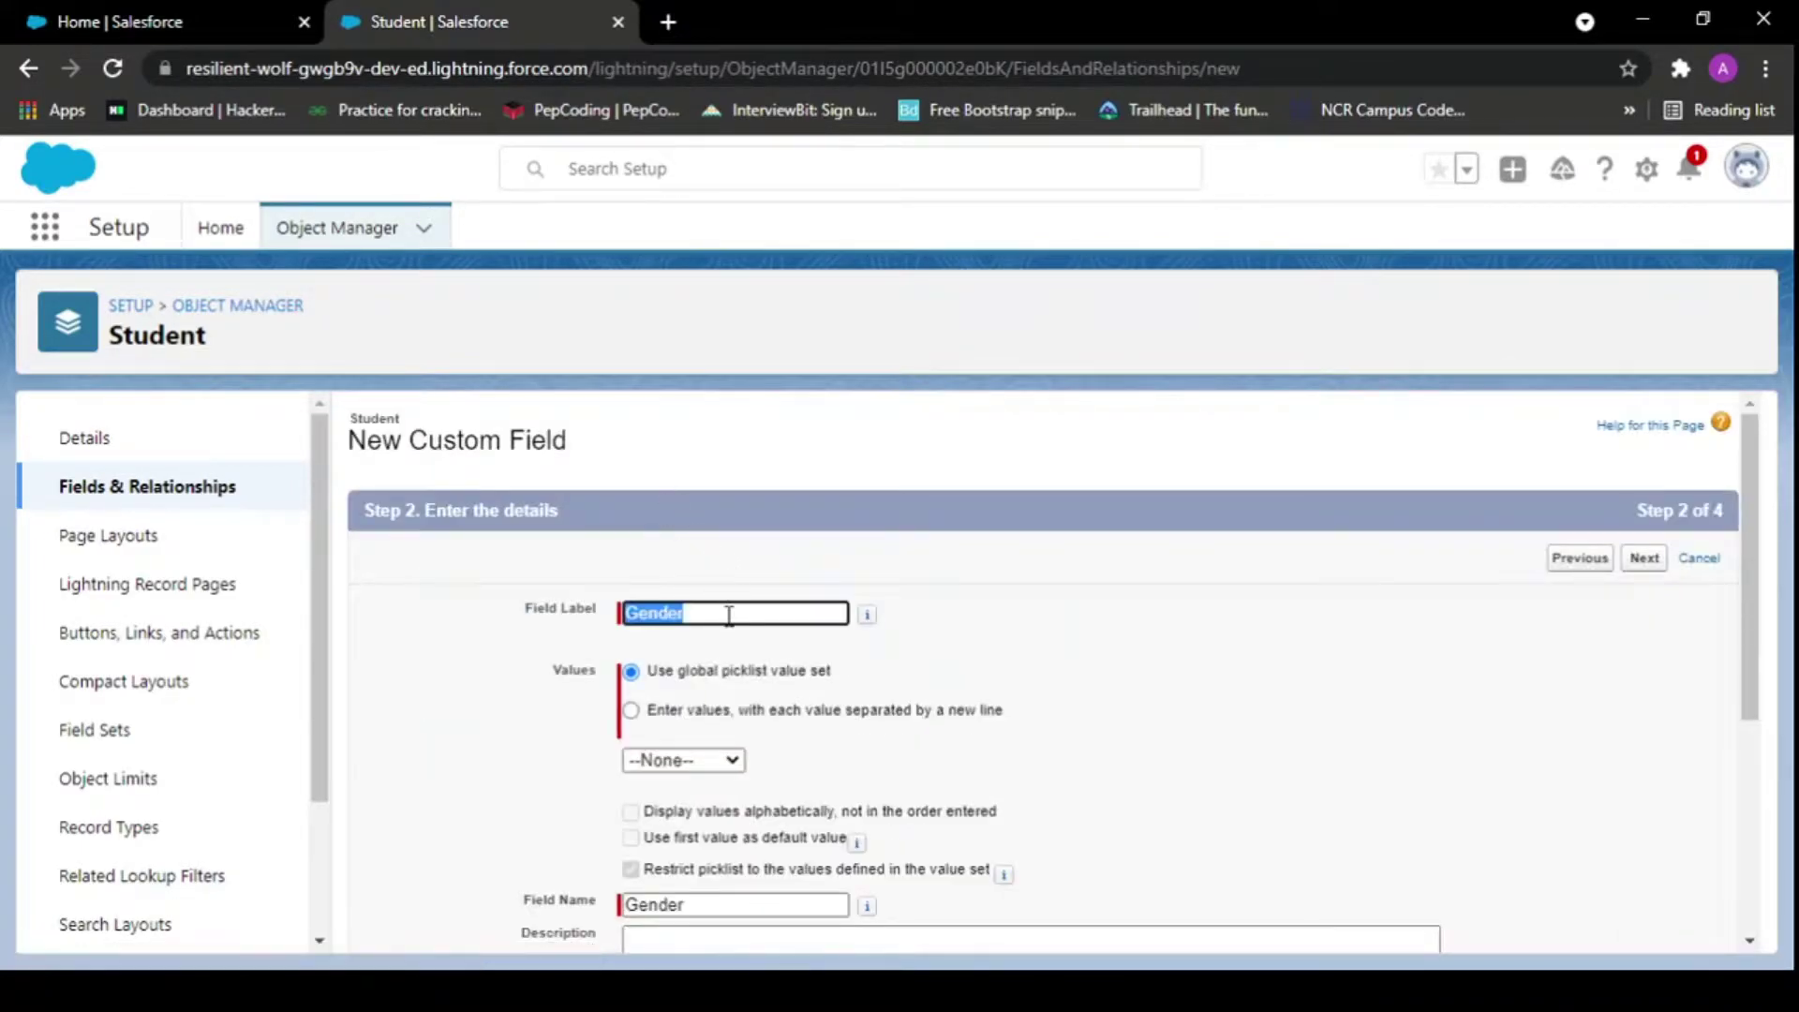
scroll(729, 617, "down", 2)
left_click(630, 501)
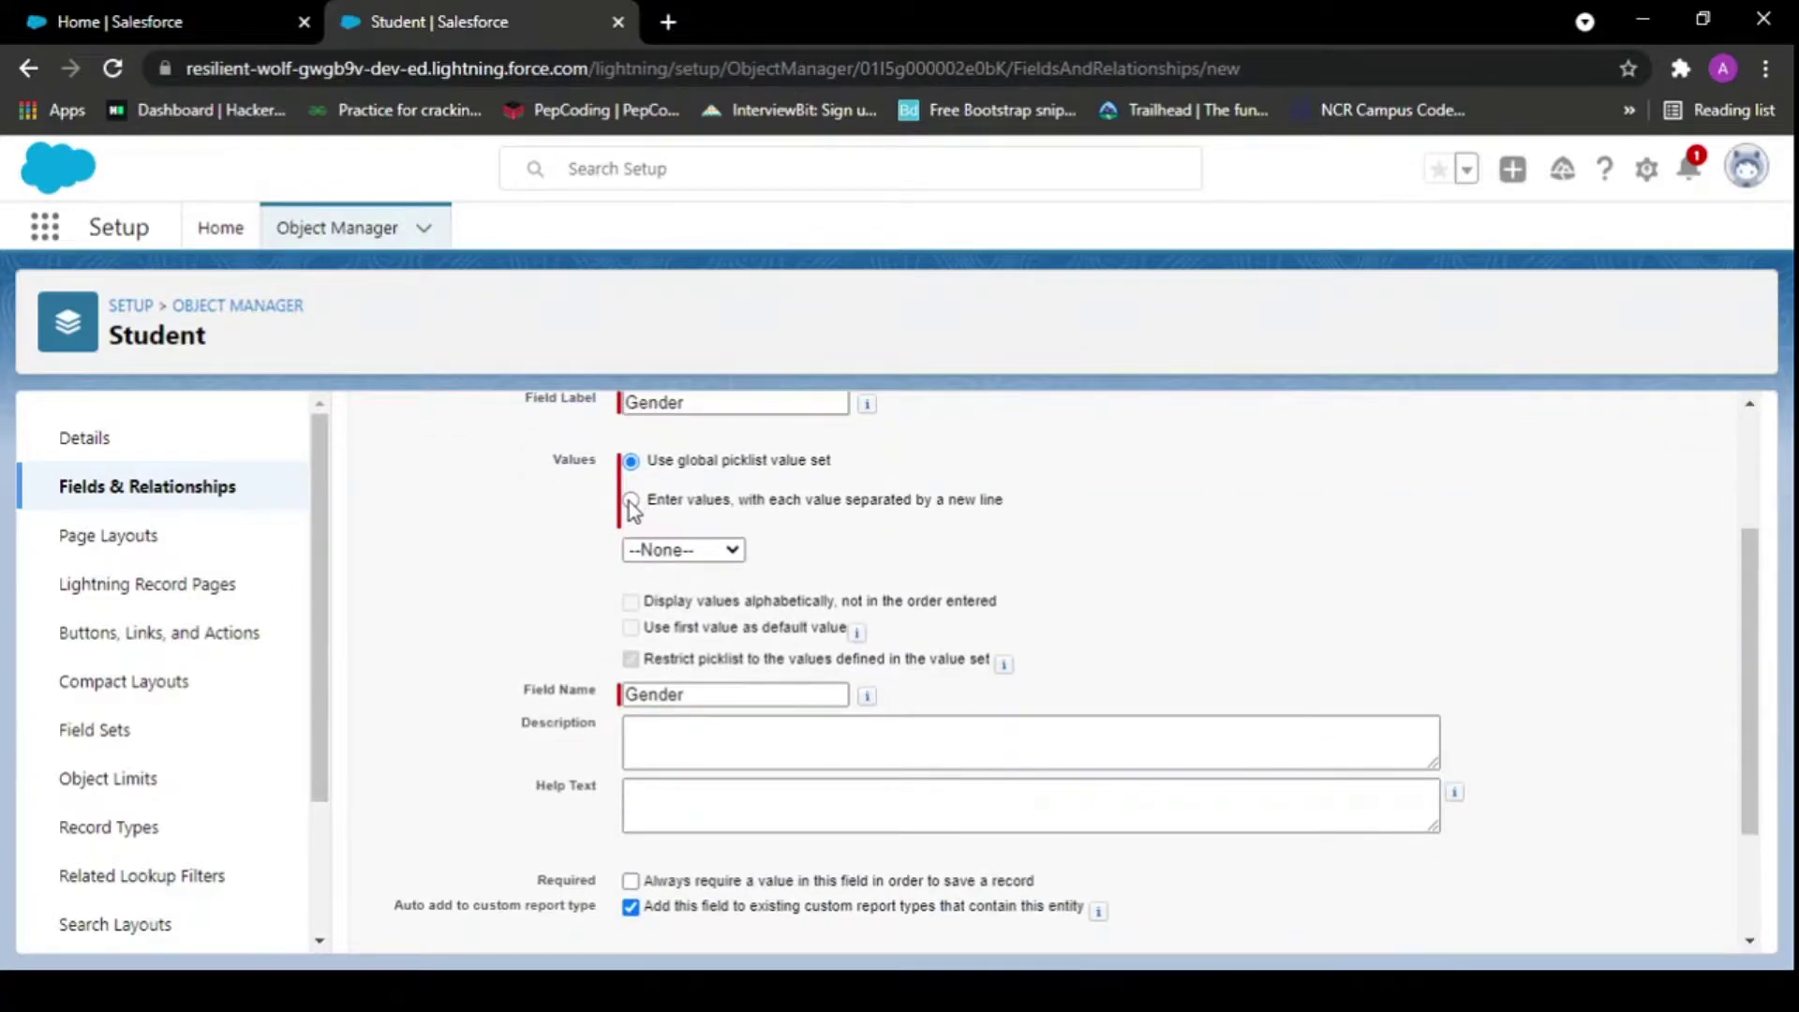
left_click(766, 639)
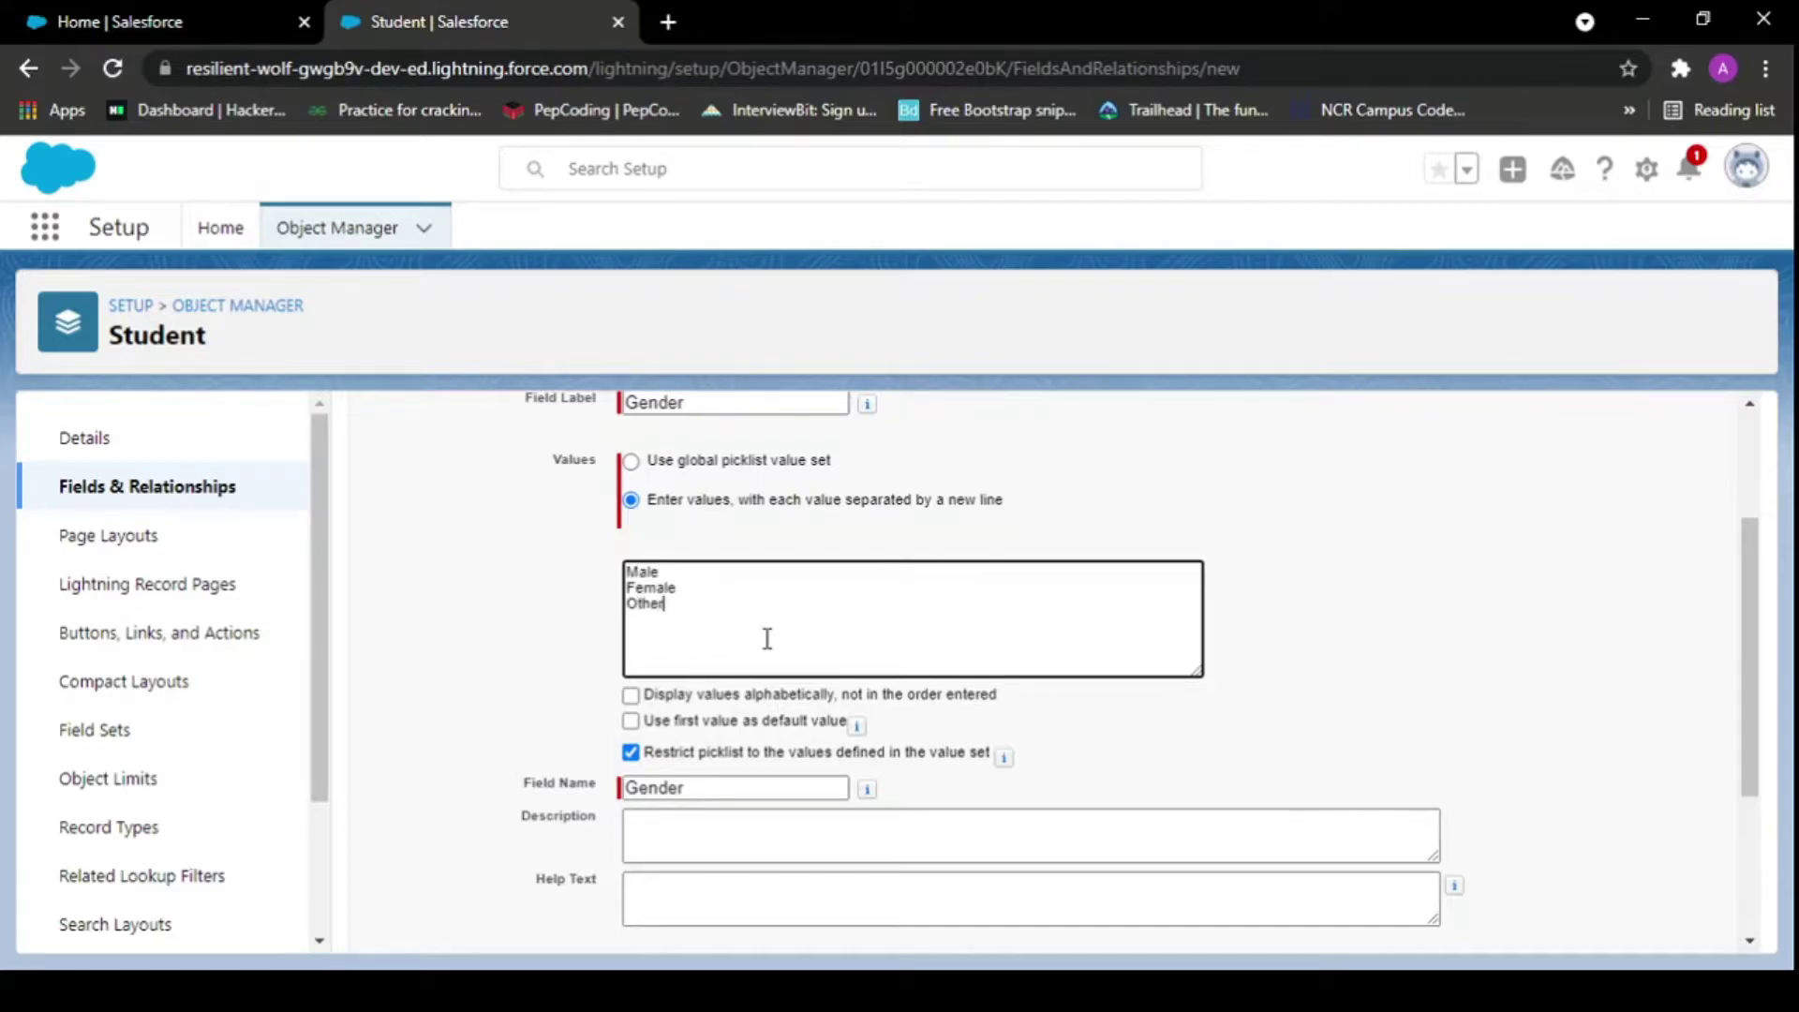
- Clear the invalid default value of 0 and save the Gender field
scroll(605, 576, "down", 3)
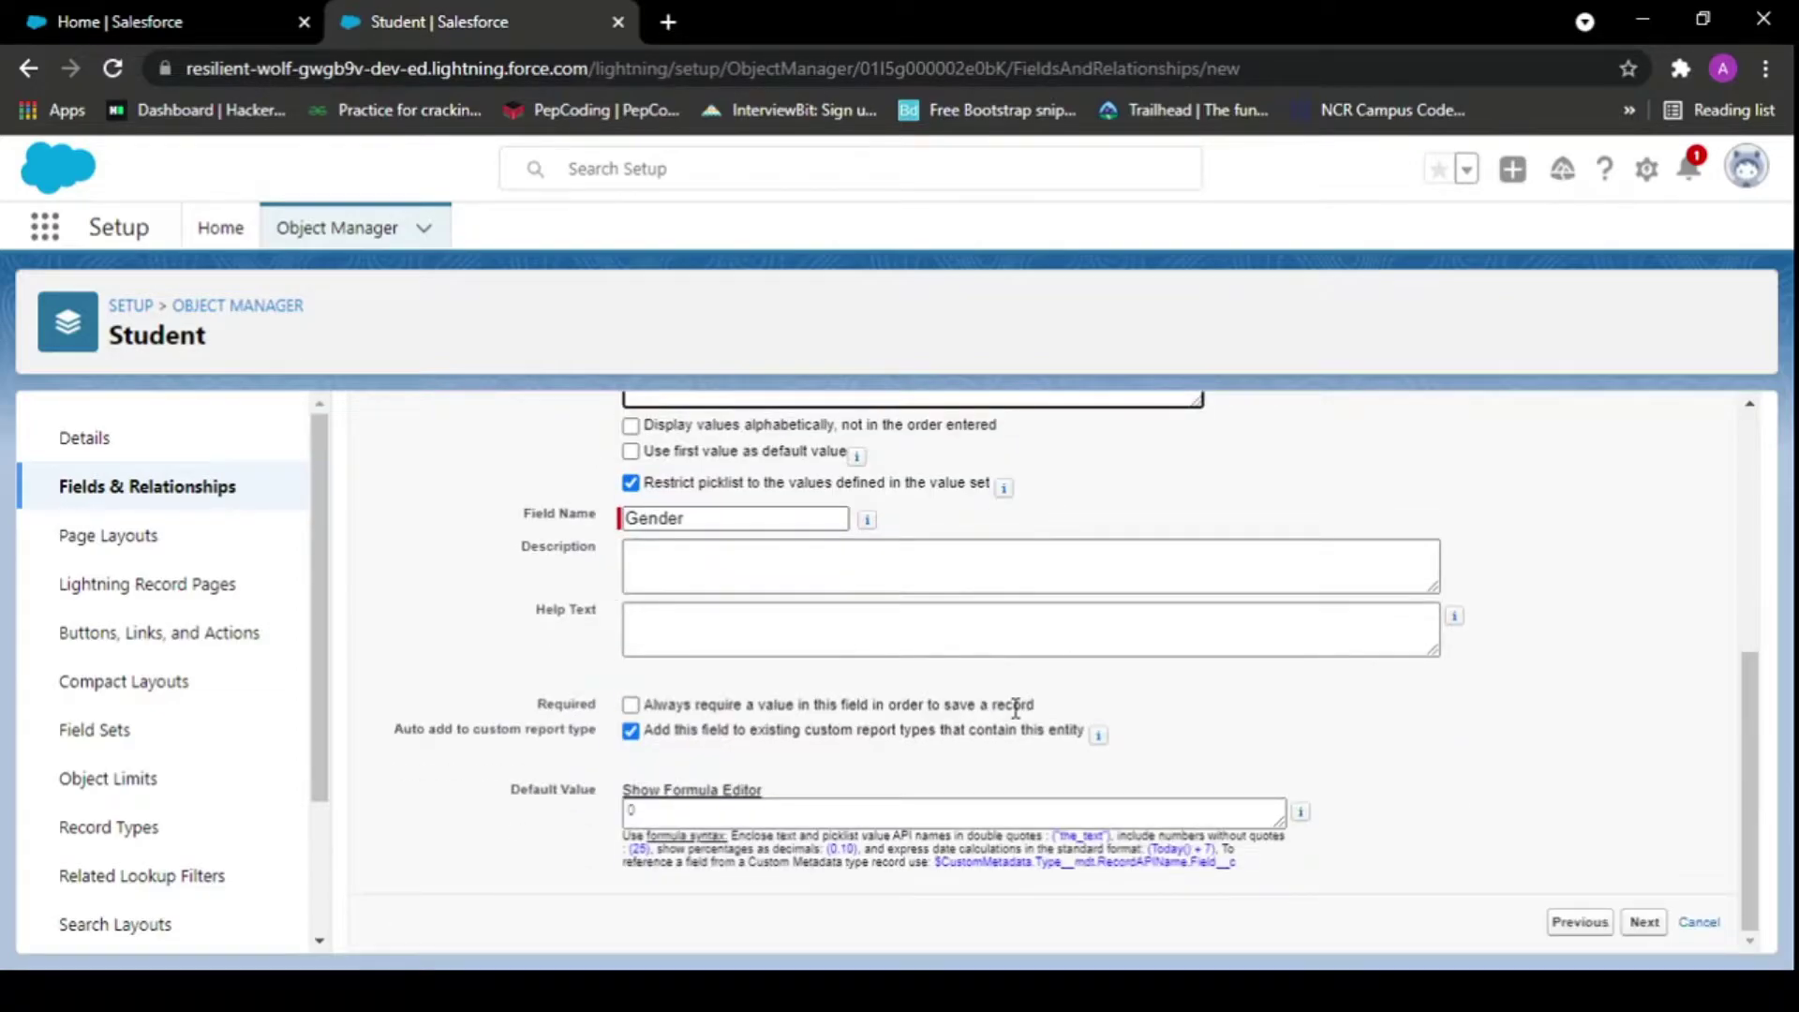
left_click(1644, 921)
scroll(1642, 553, "down", 5)
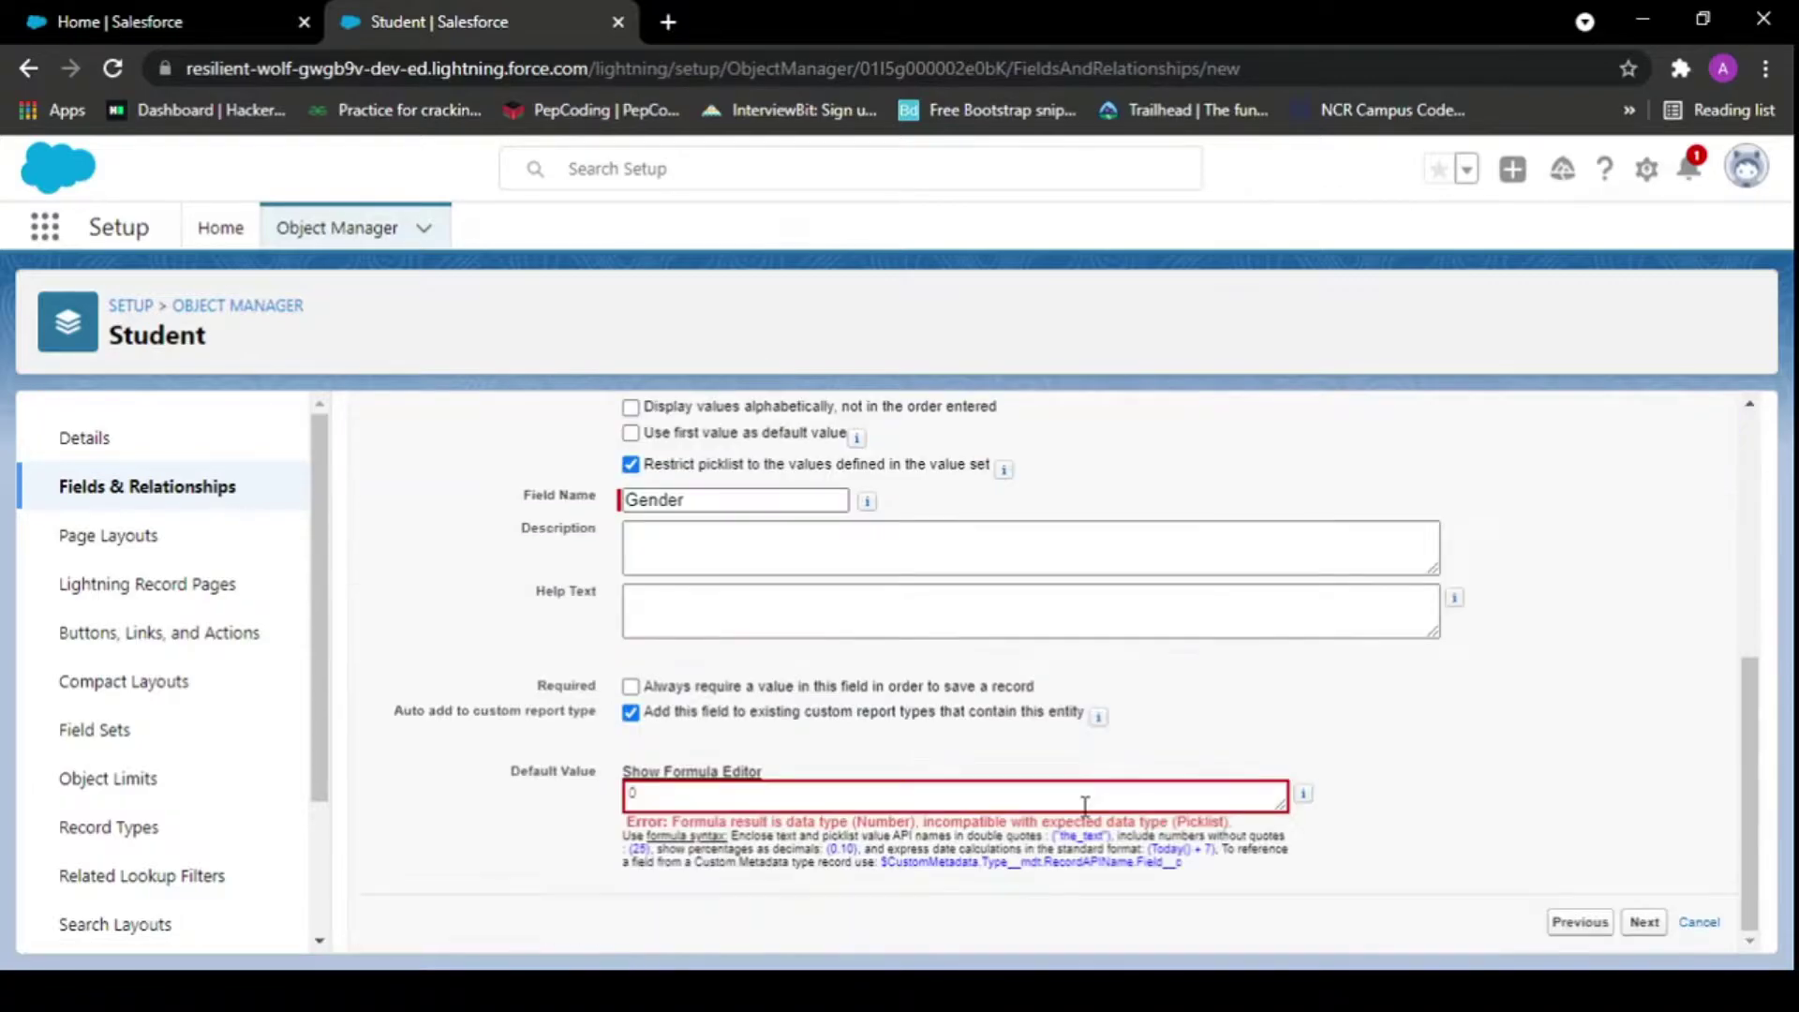
left_click(710, 801)
left_click(1645, 921)
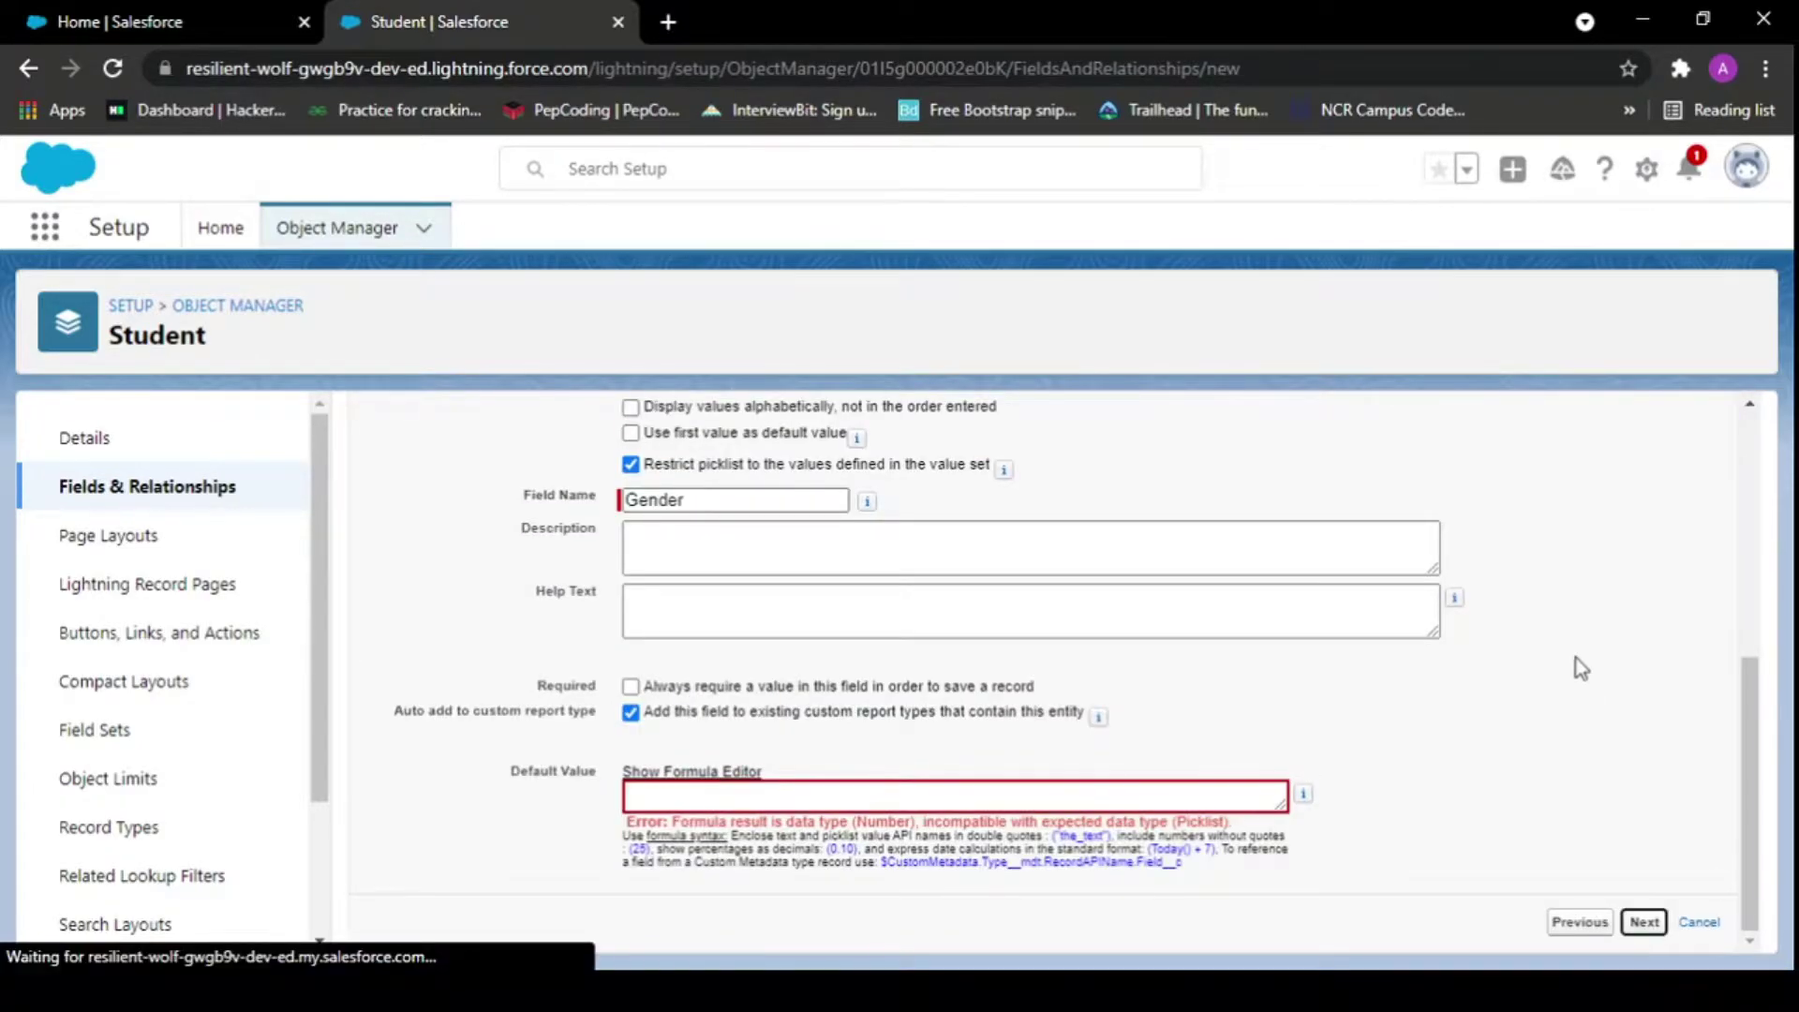
left_click(1644, 558)
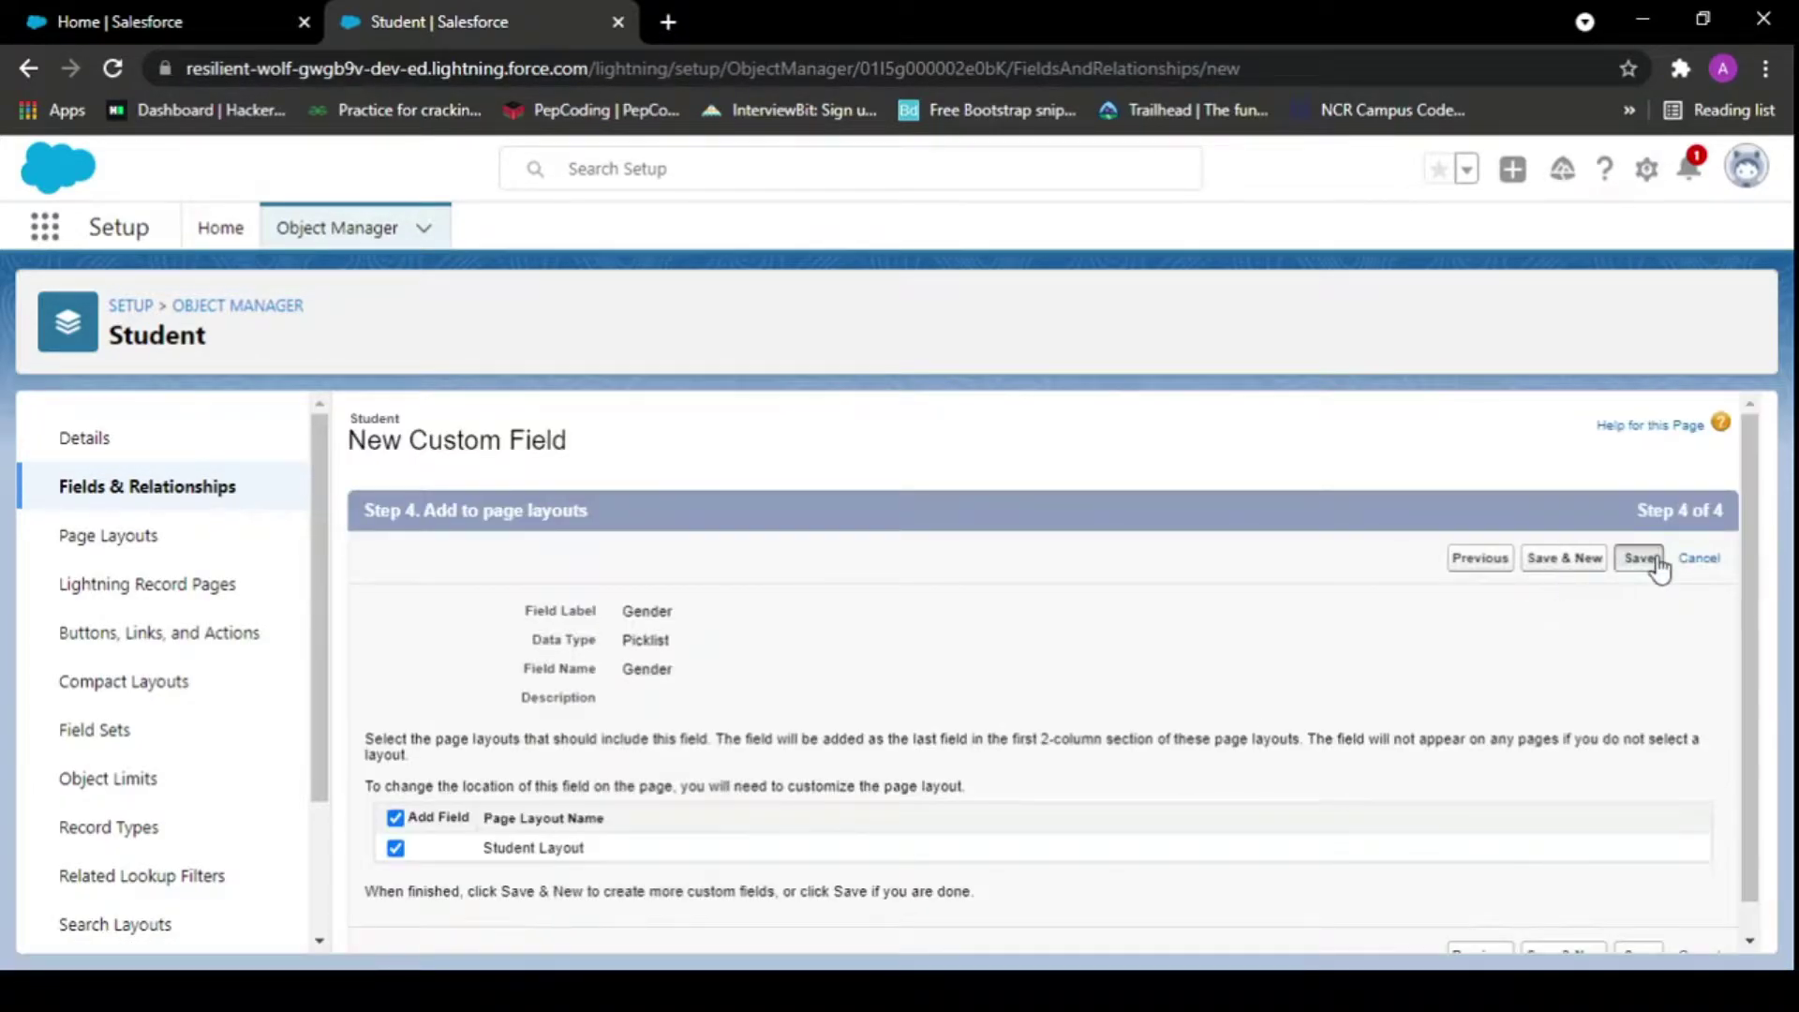
left_click(1641, 559)
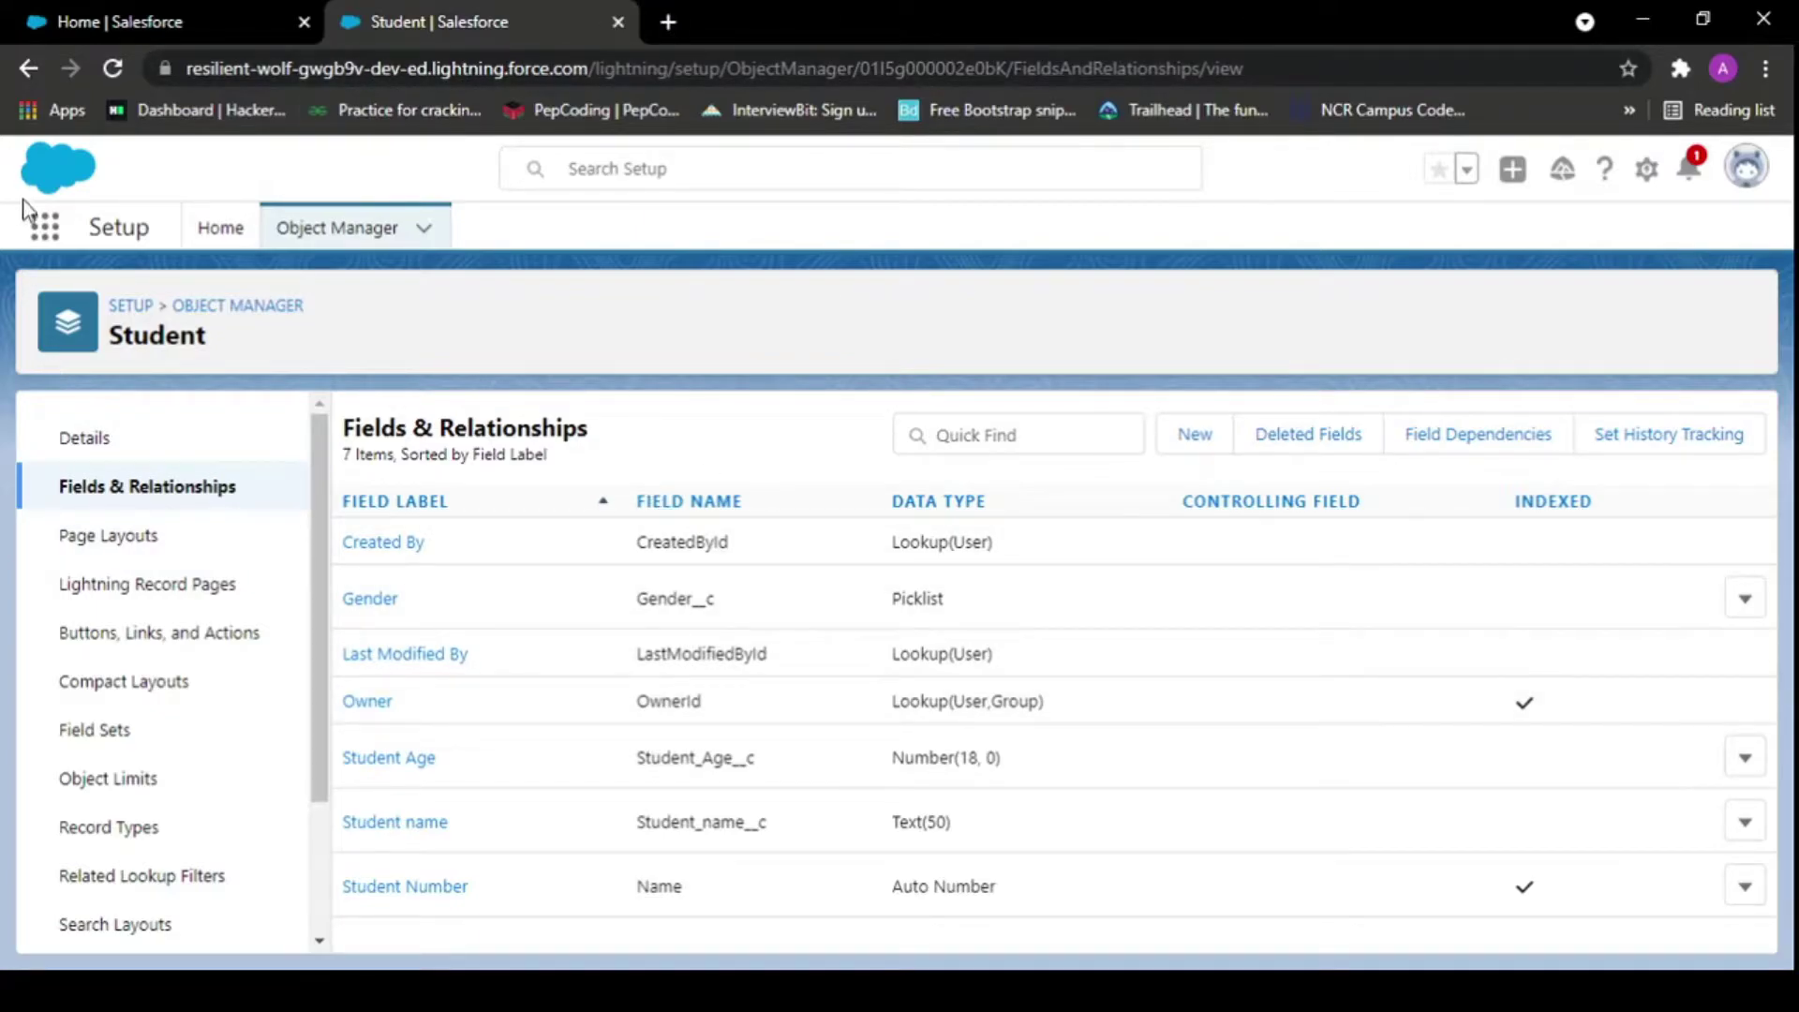
- Open the Service app in a new tab and try, then cancel, a new Account
left_click(45, 227)
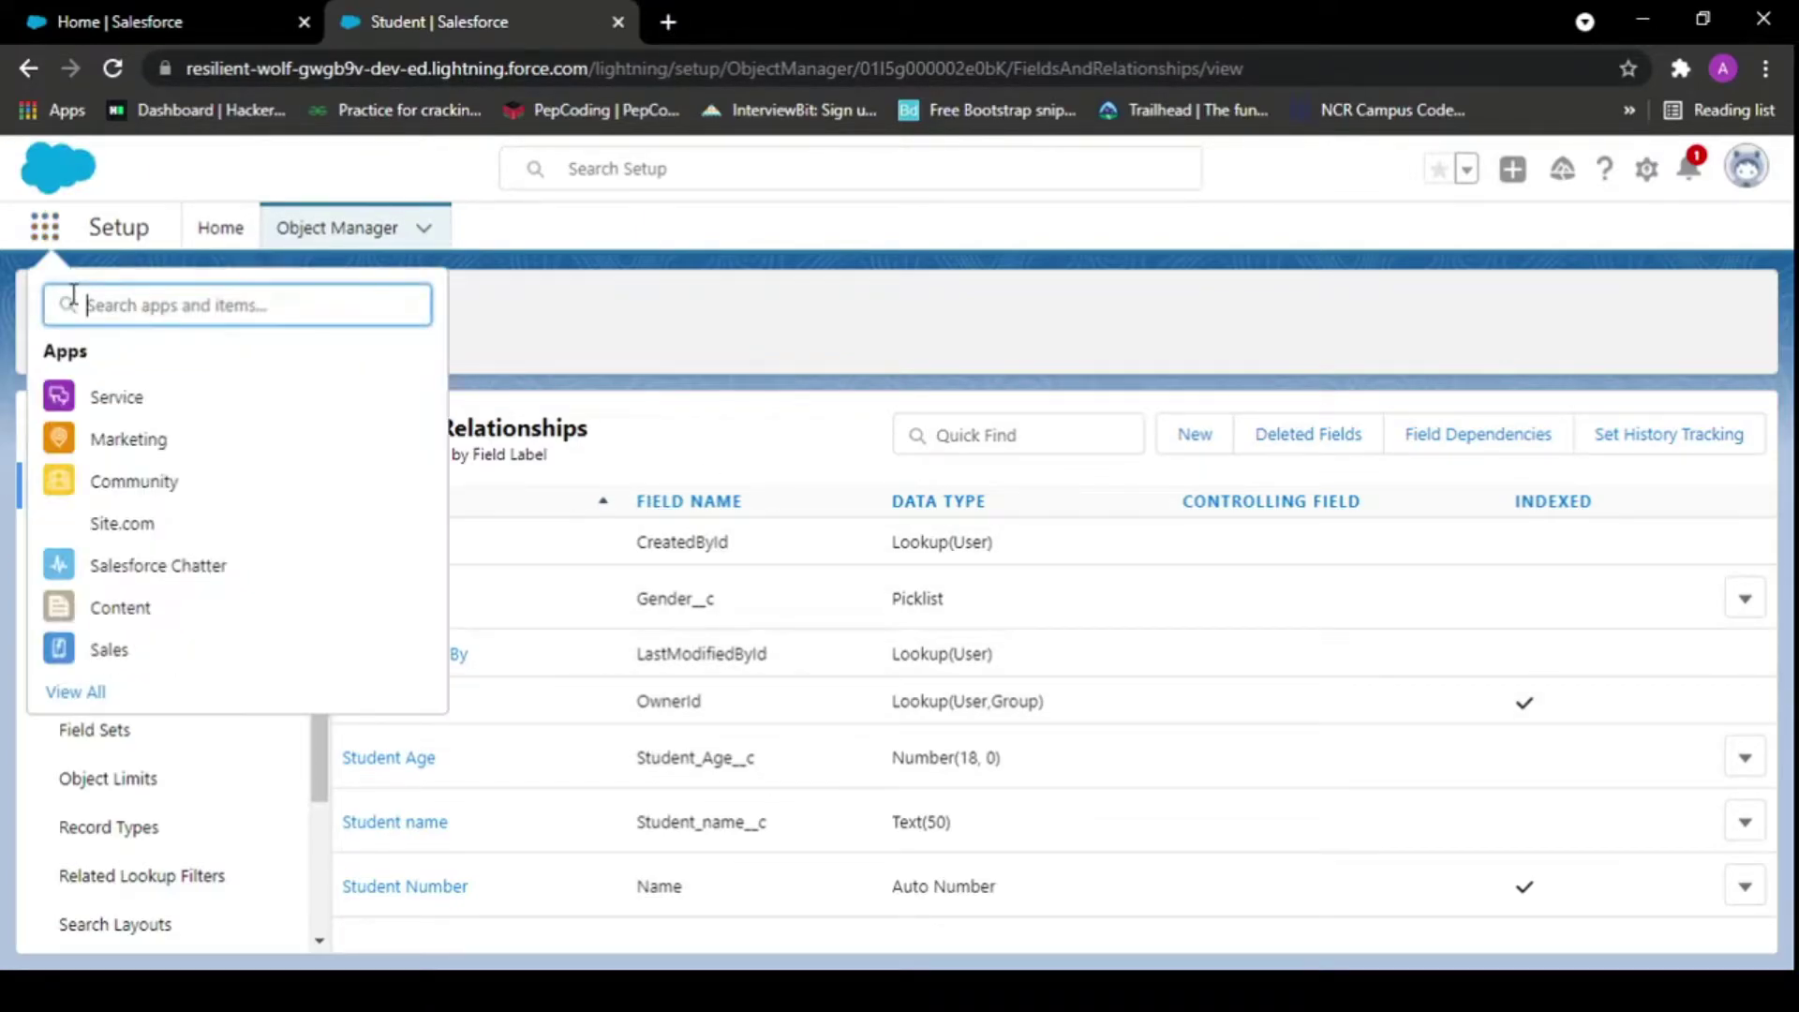
right_click(92, 405)
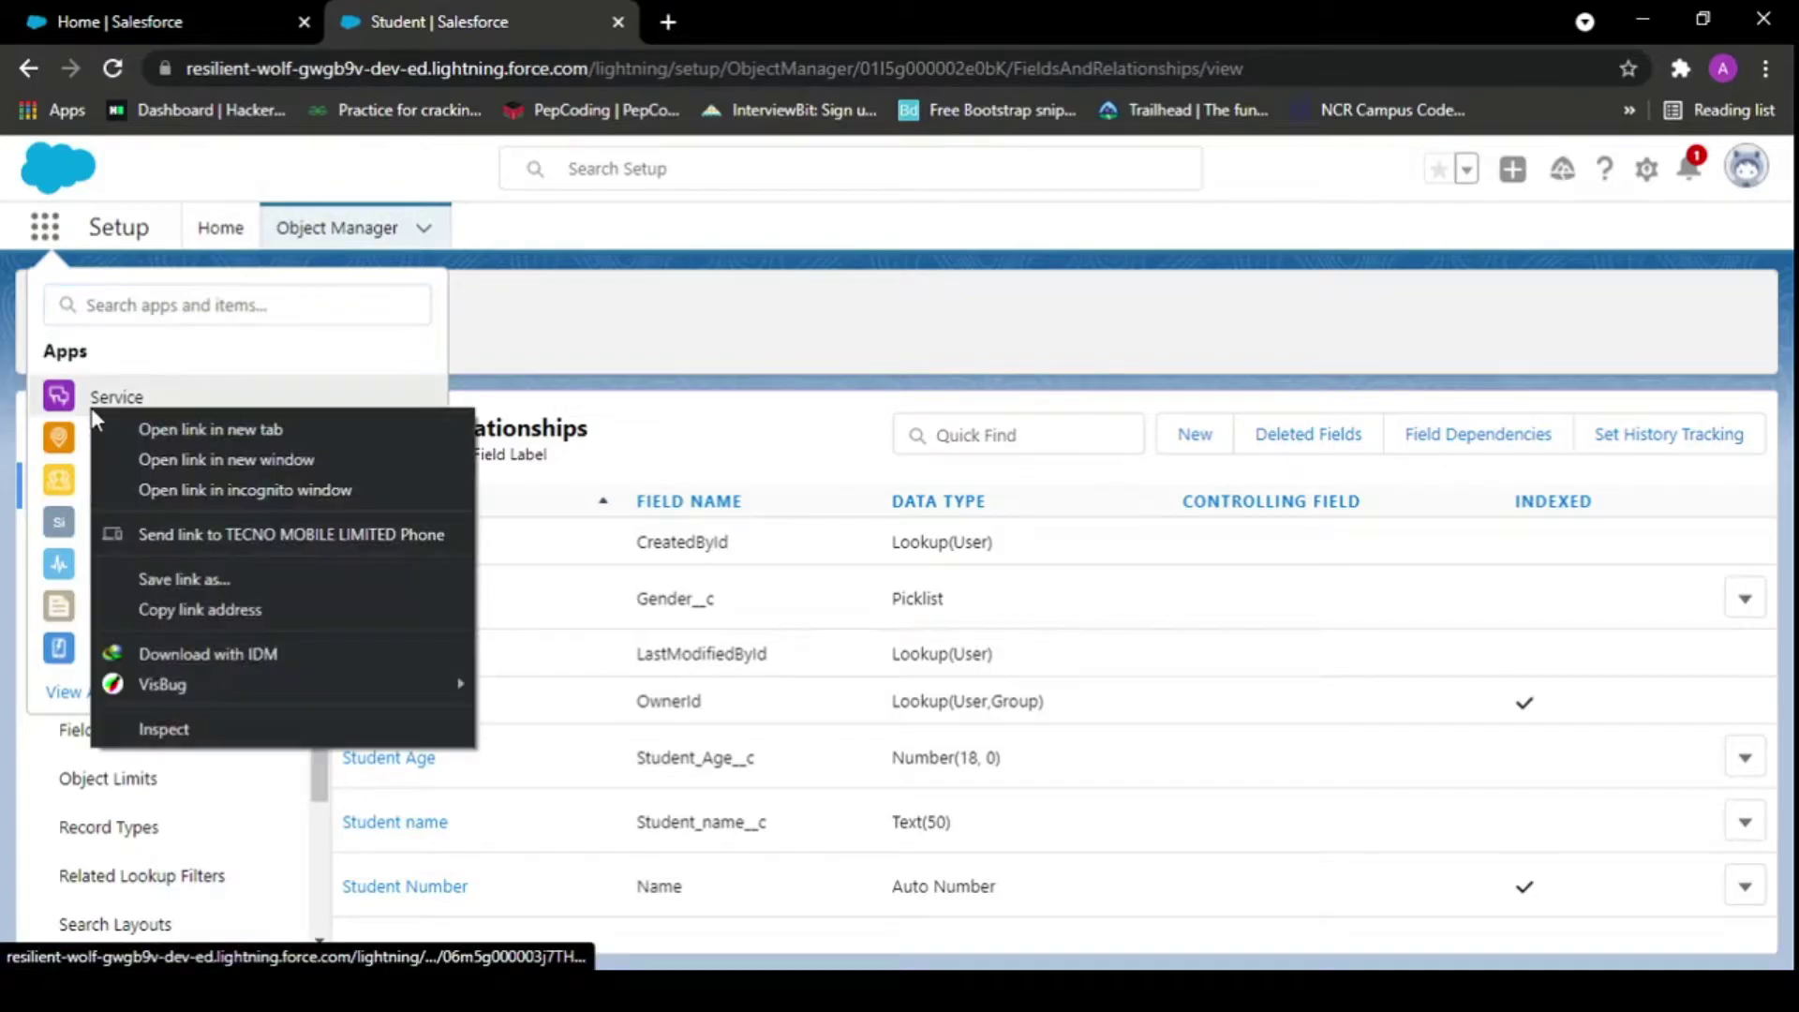
left_click(156, 427)
left_click(724, 12)
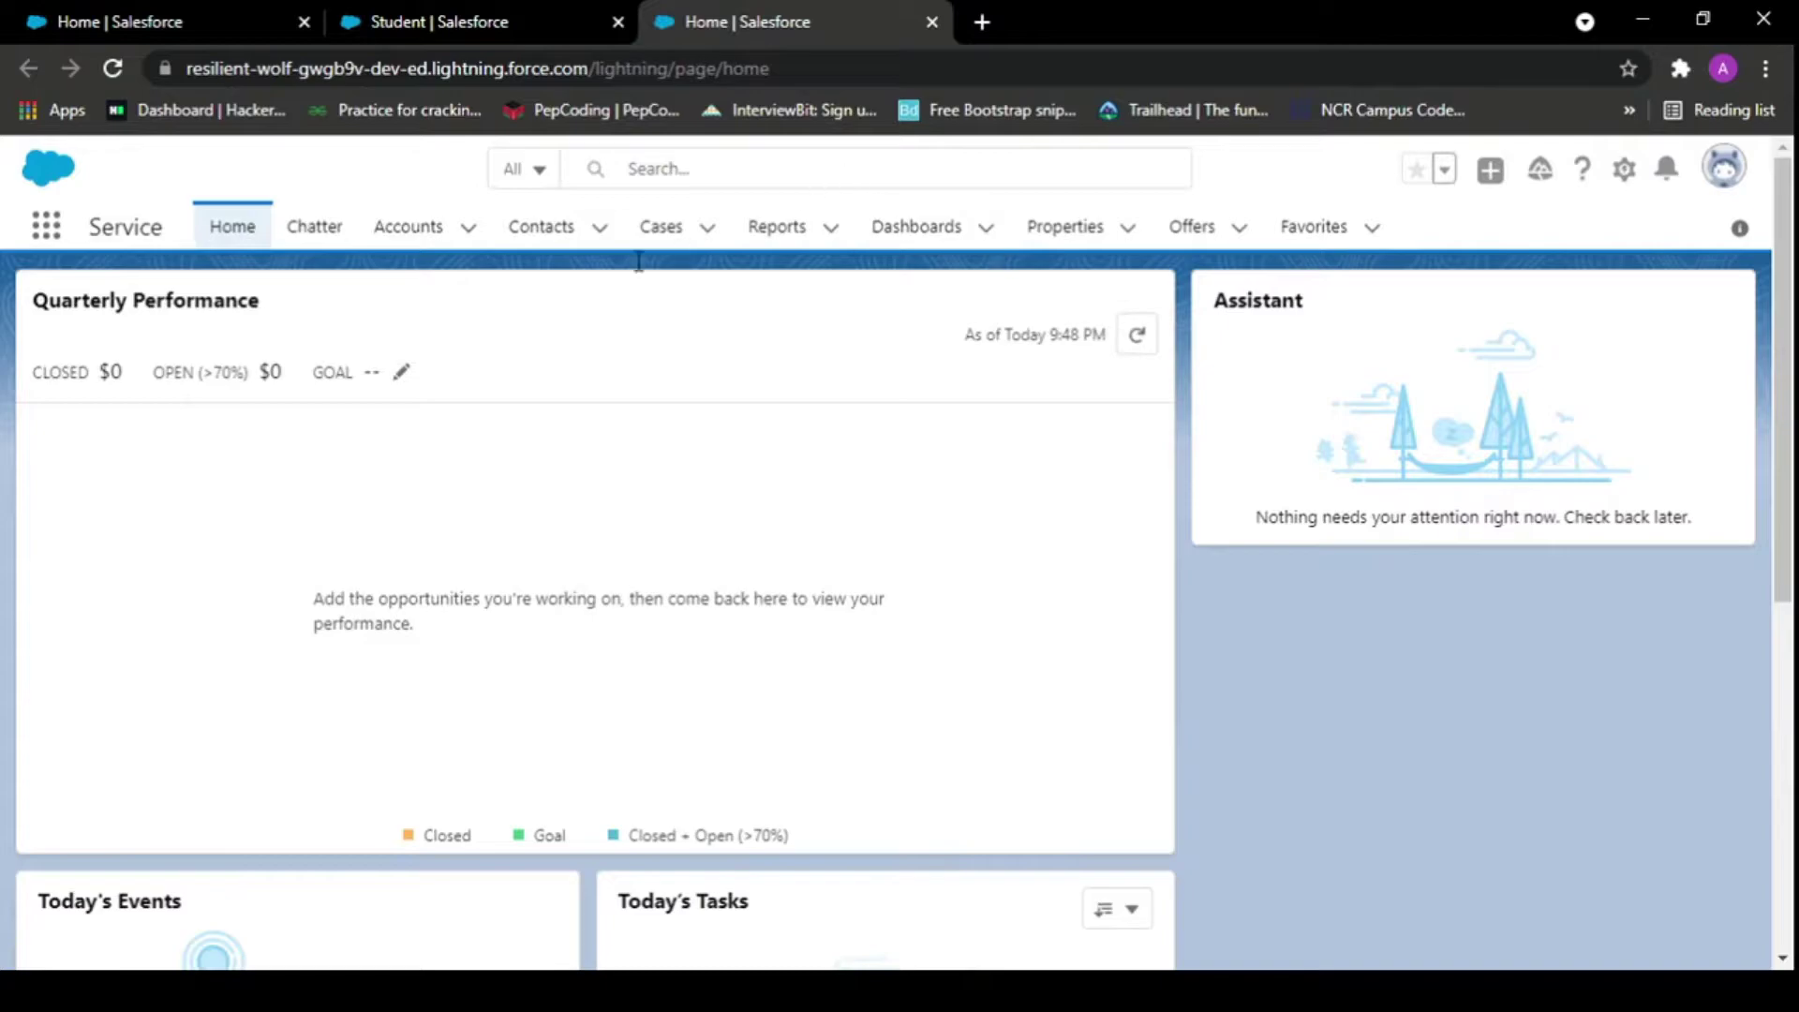
left_click(473, 239)
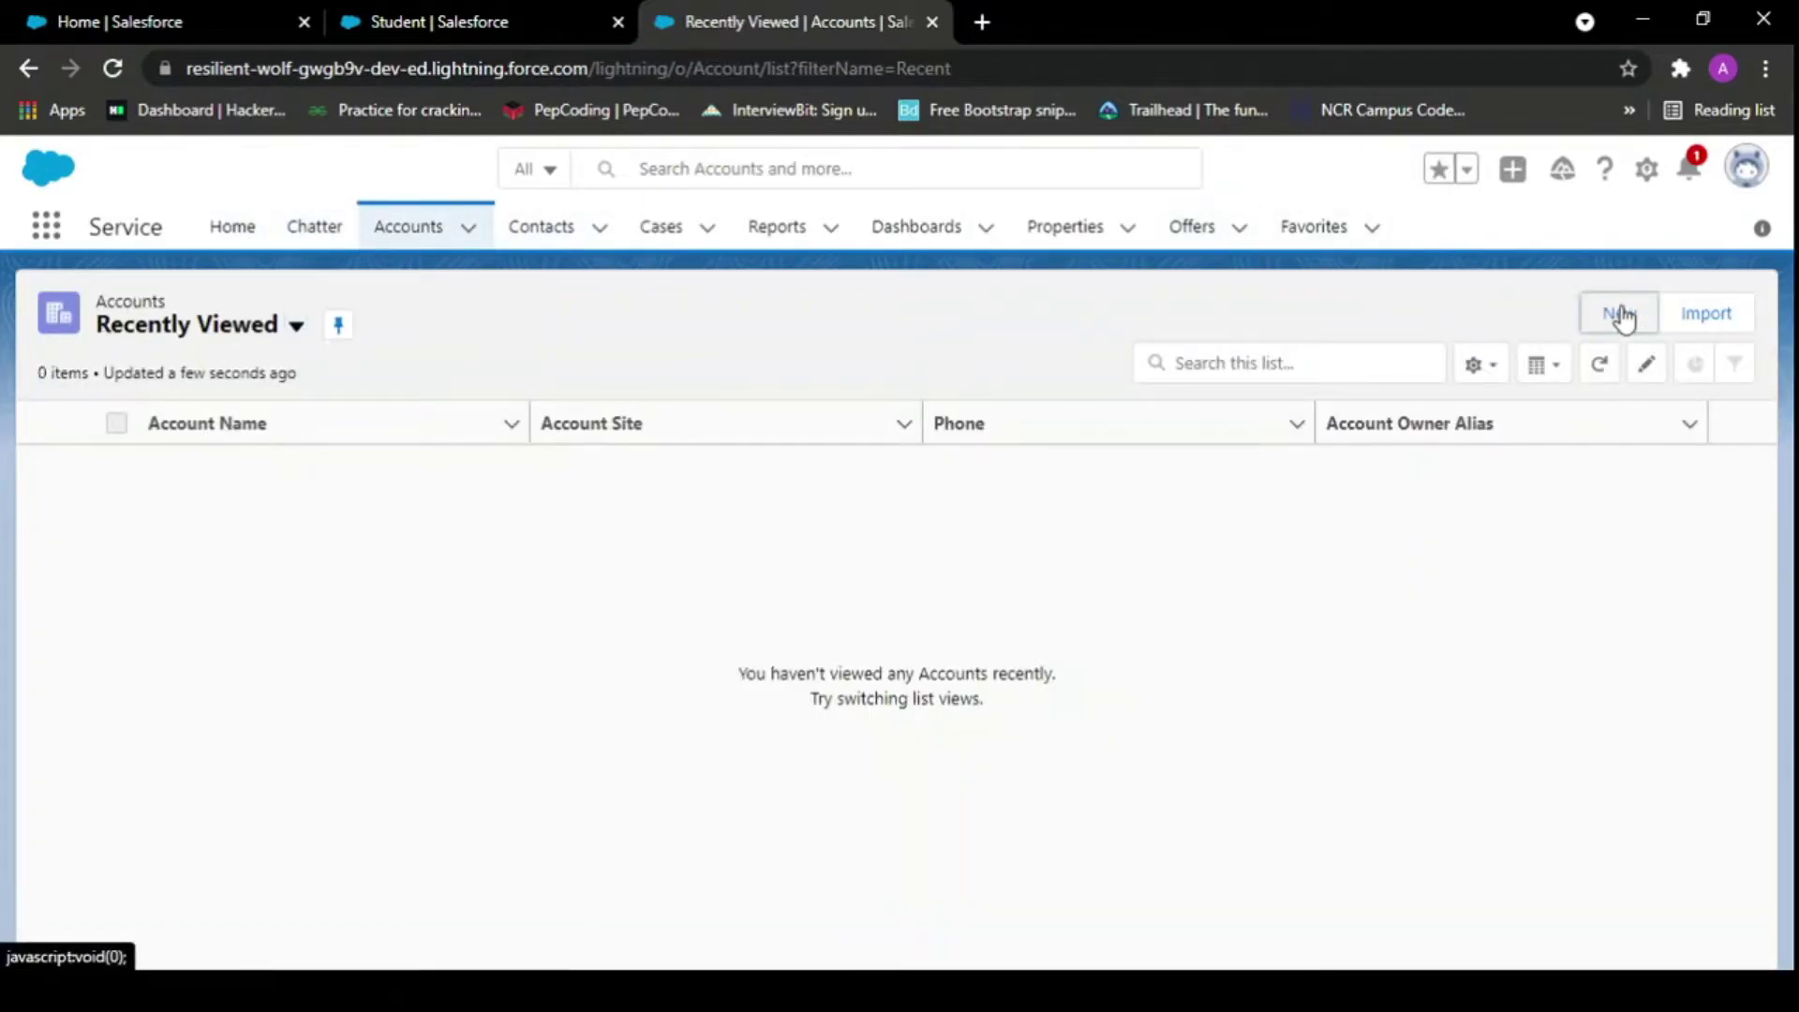
left_click(1618, 315)
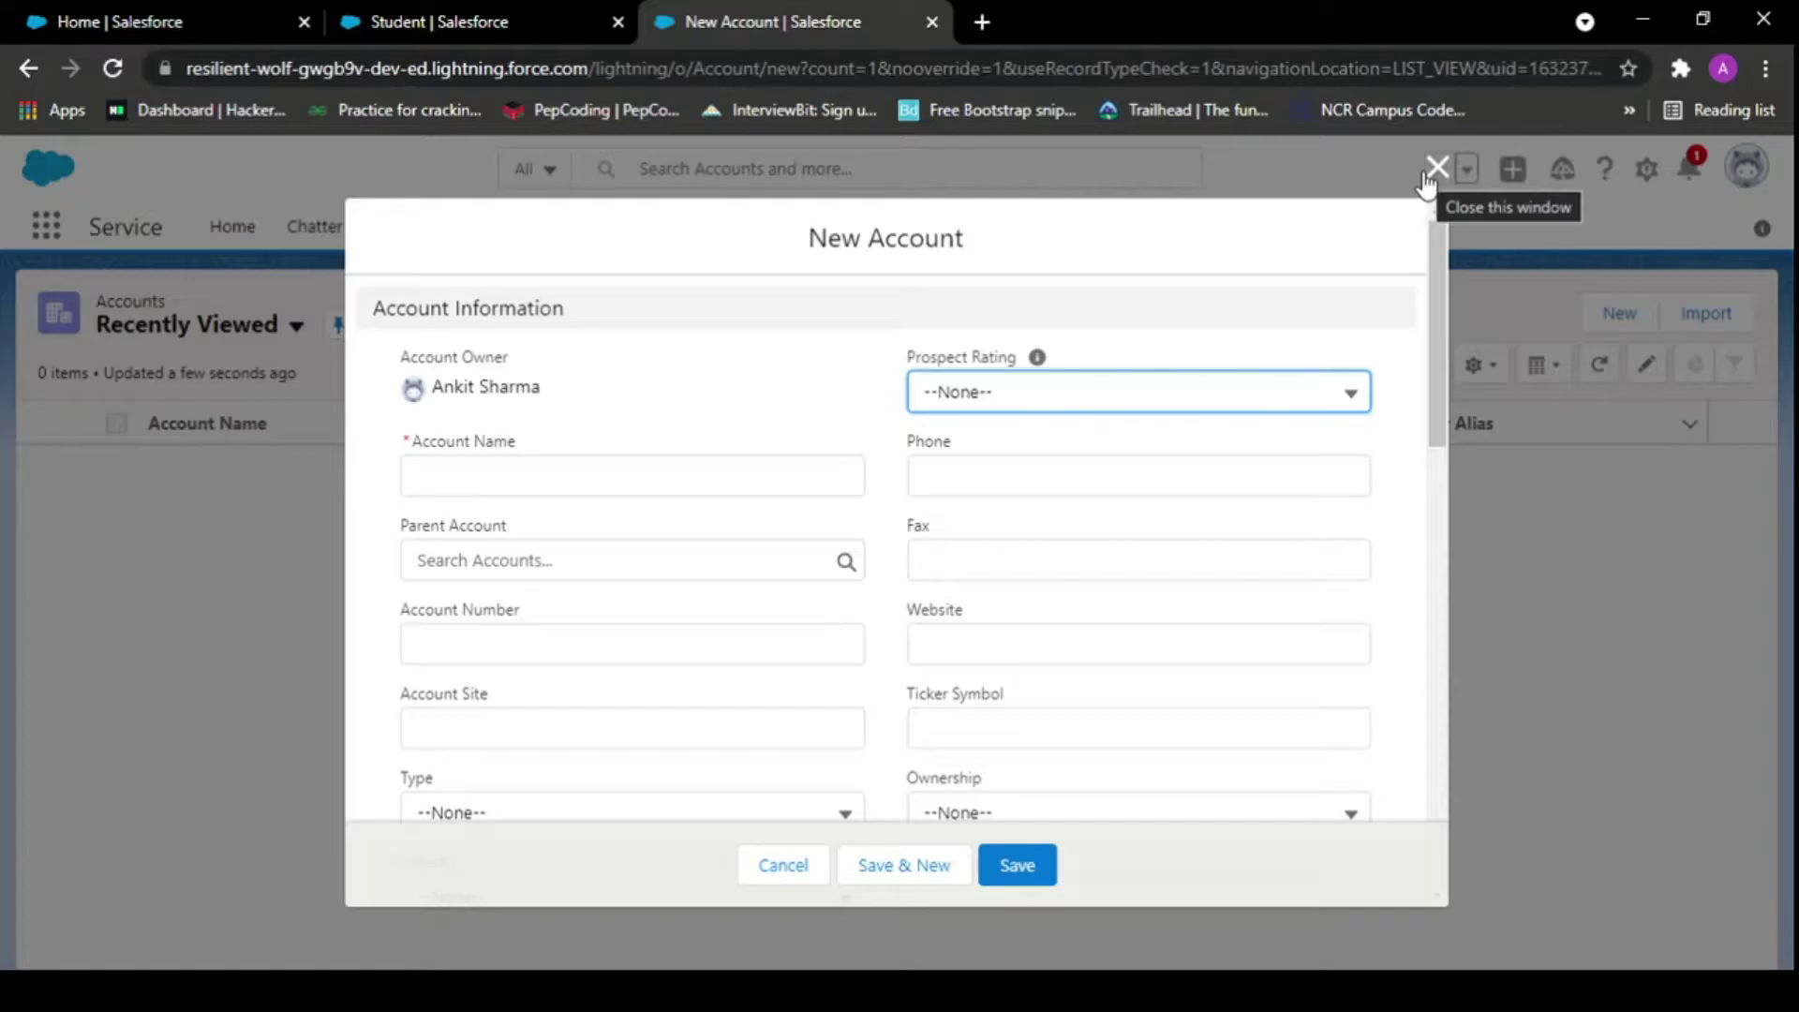
left_click(1436, 168)
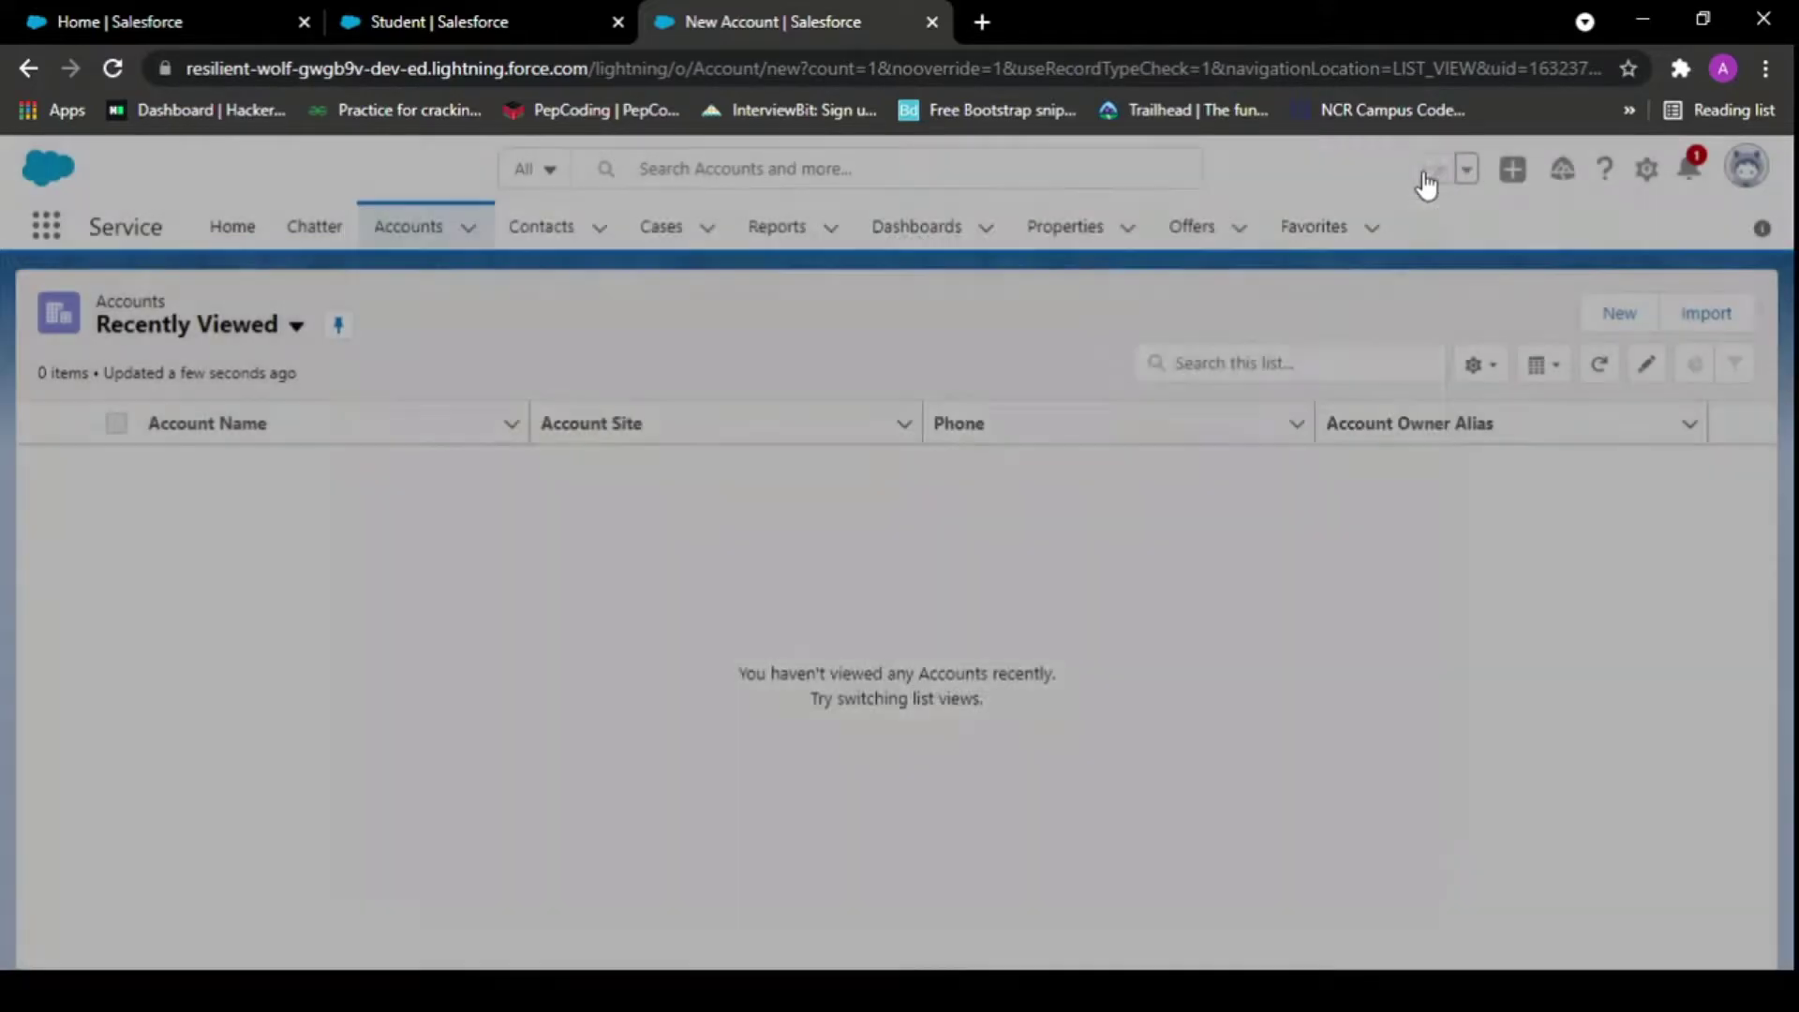
key("ctrl+shift+Tab")
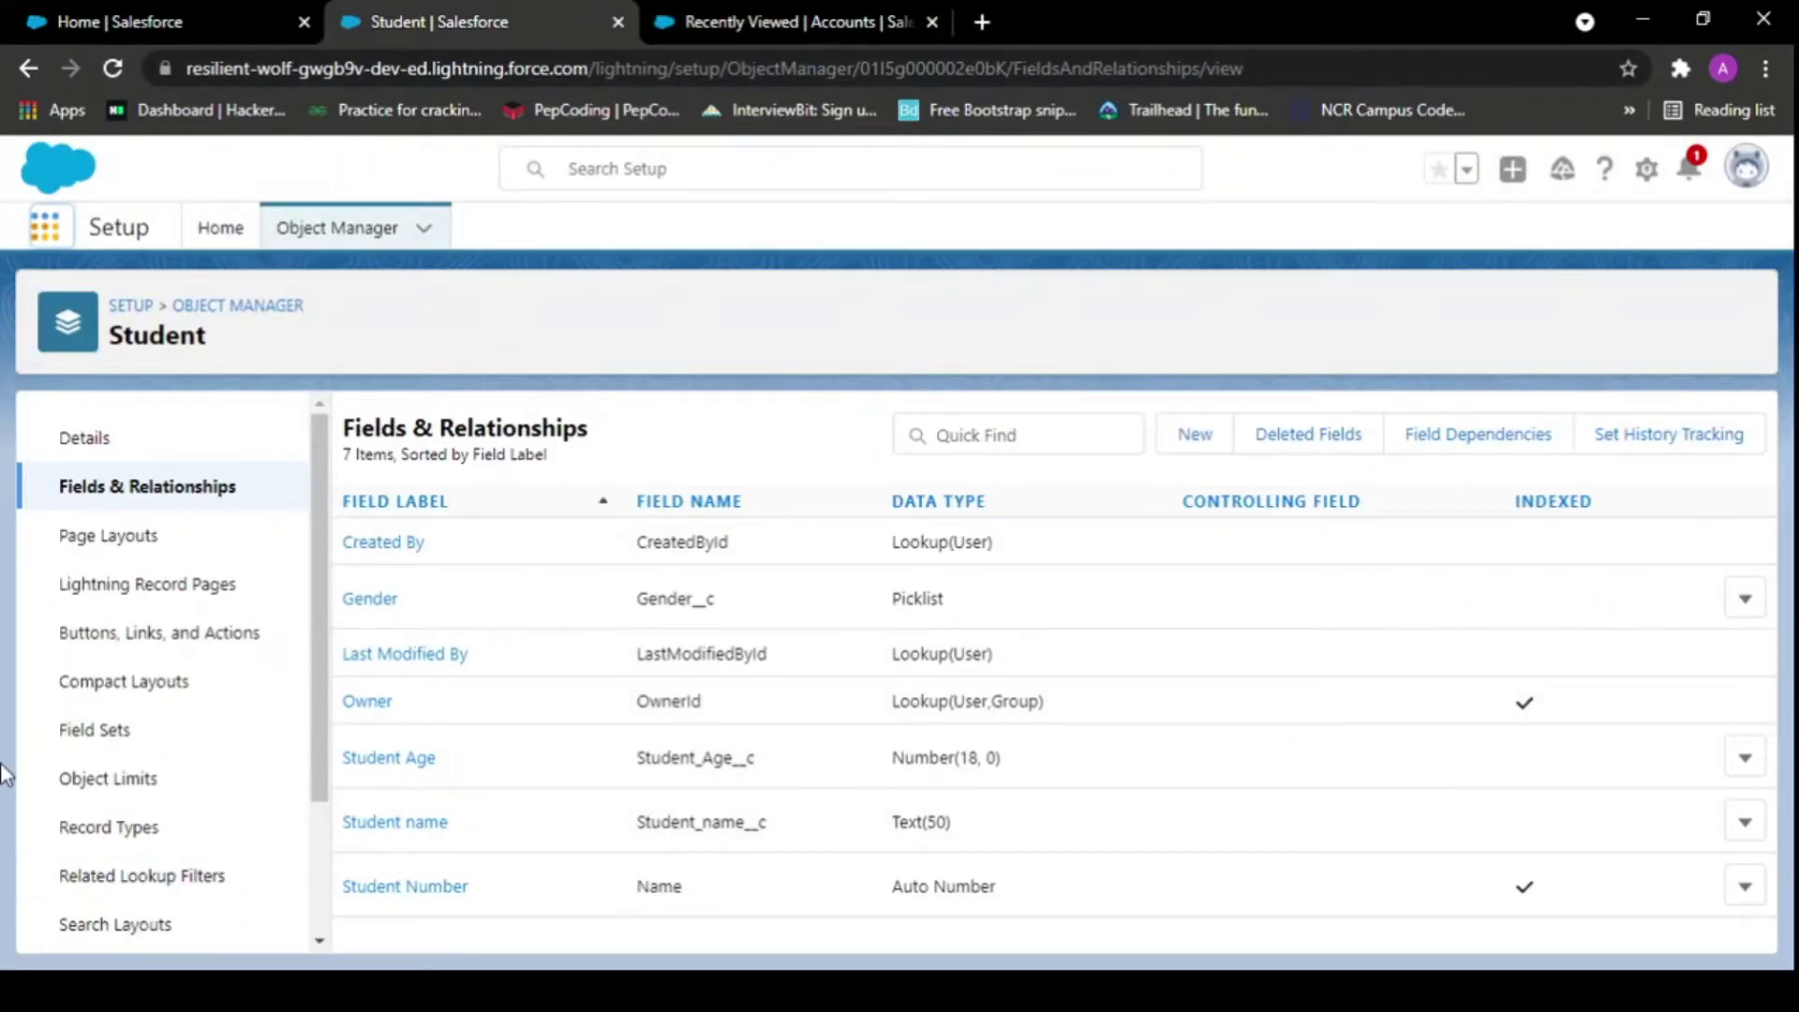
- Browse the Service app's Contacts, Cases and Reports, then return to the Student setup tab
left_click(44, 227)
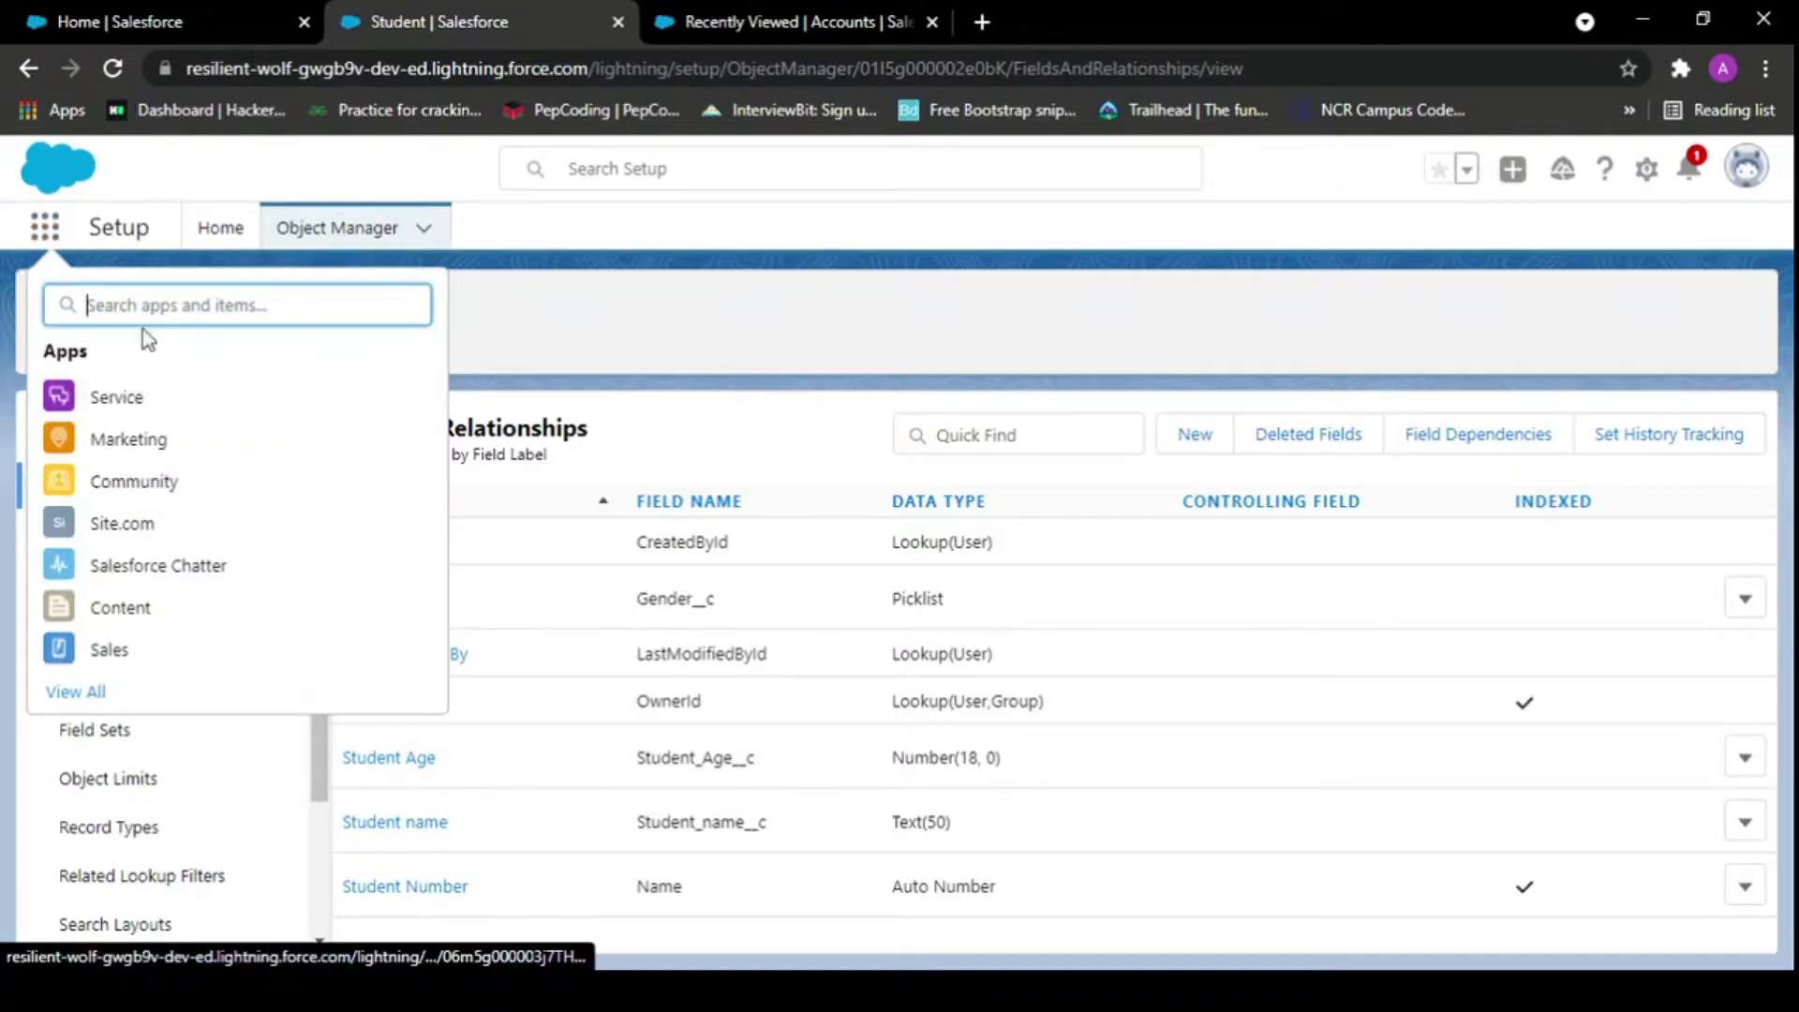
left_click(675, 11)
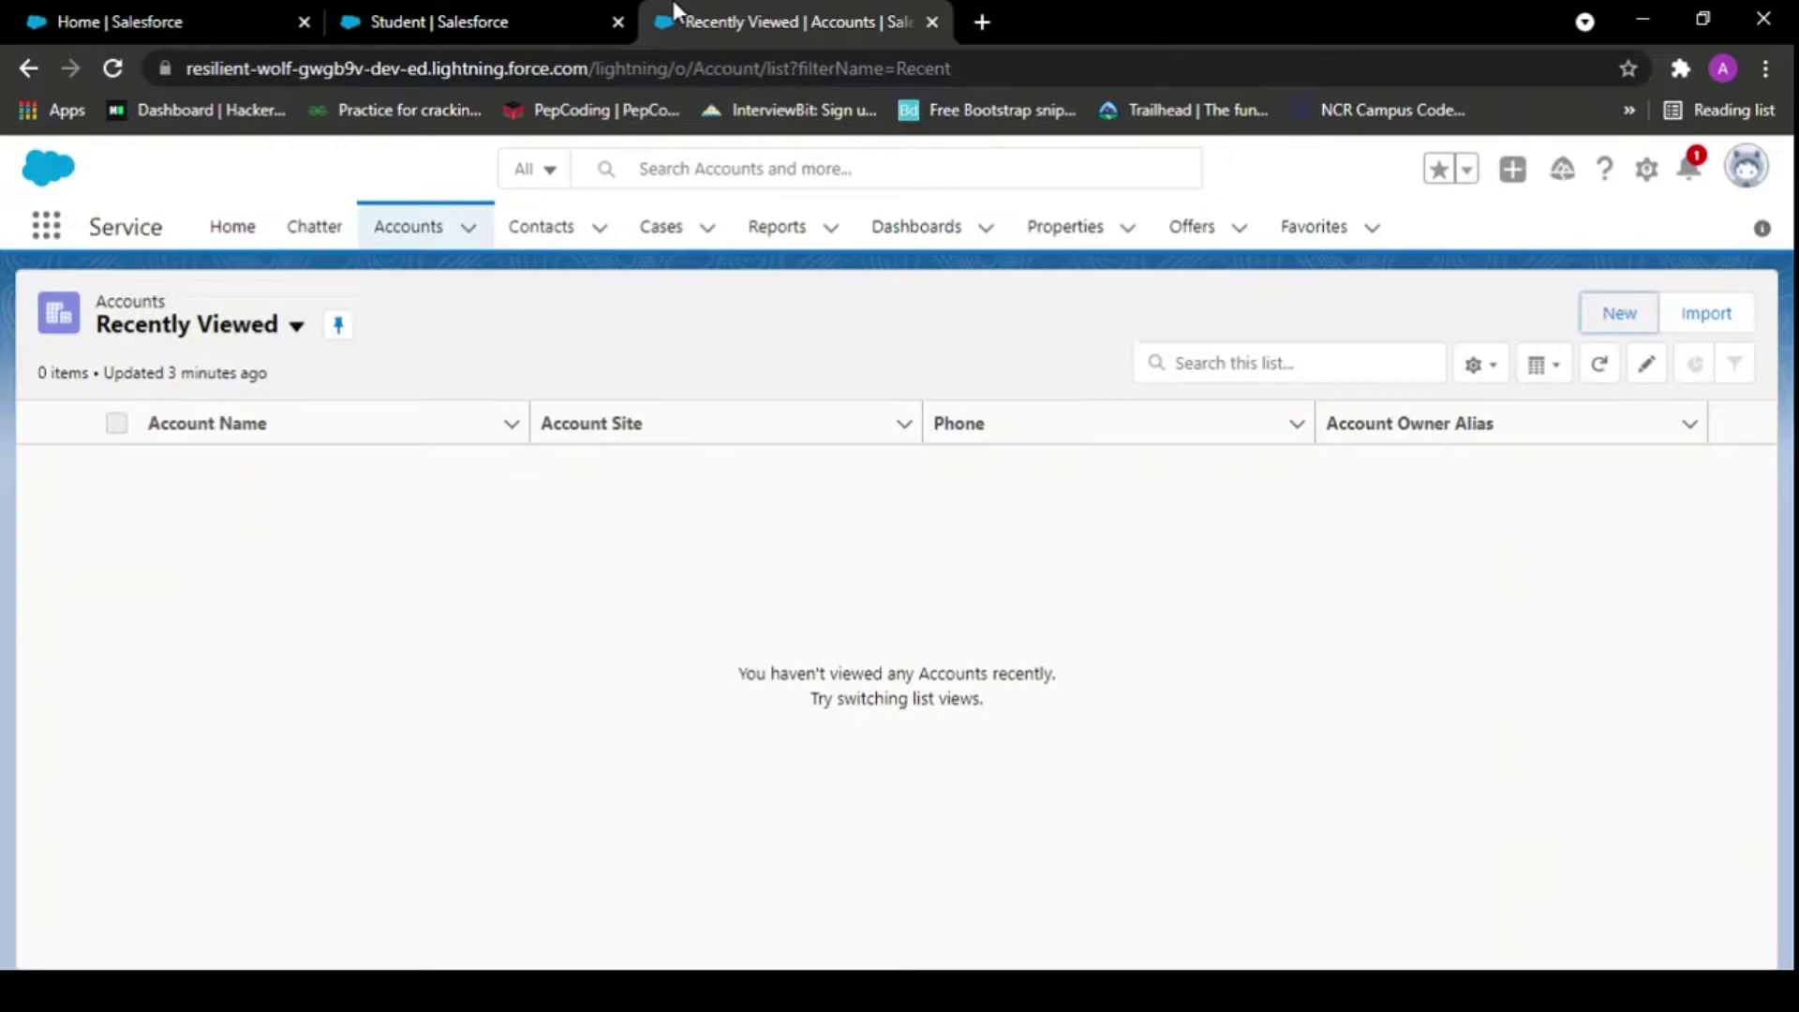
left_click(546, 236)
left_click(650, 239)
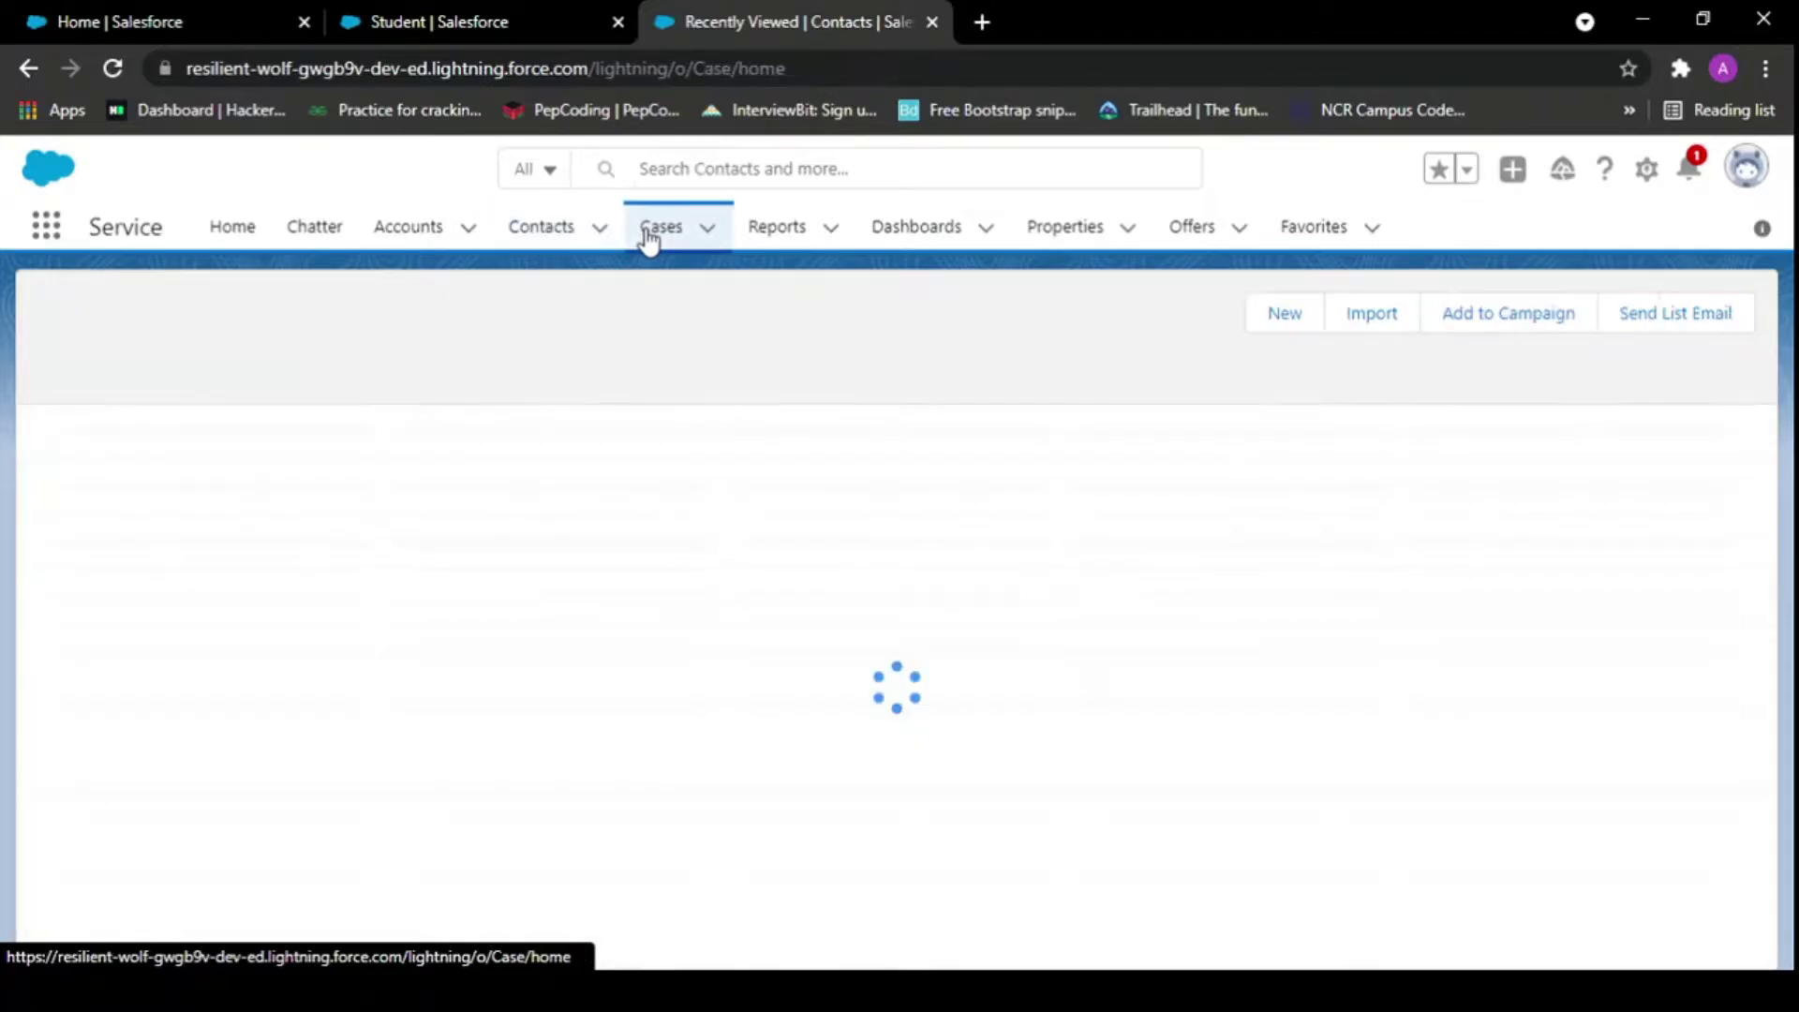
left_click(796, 229)
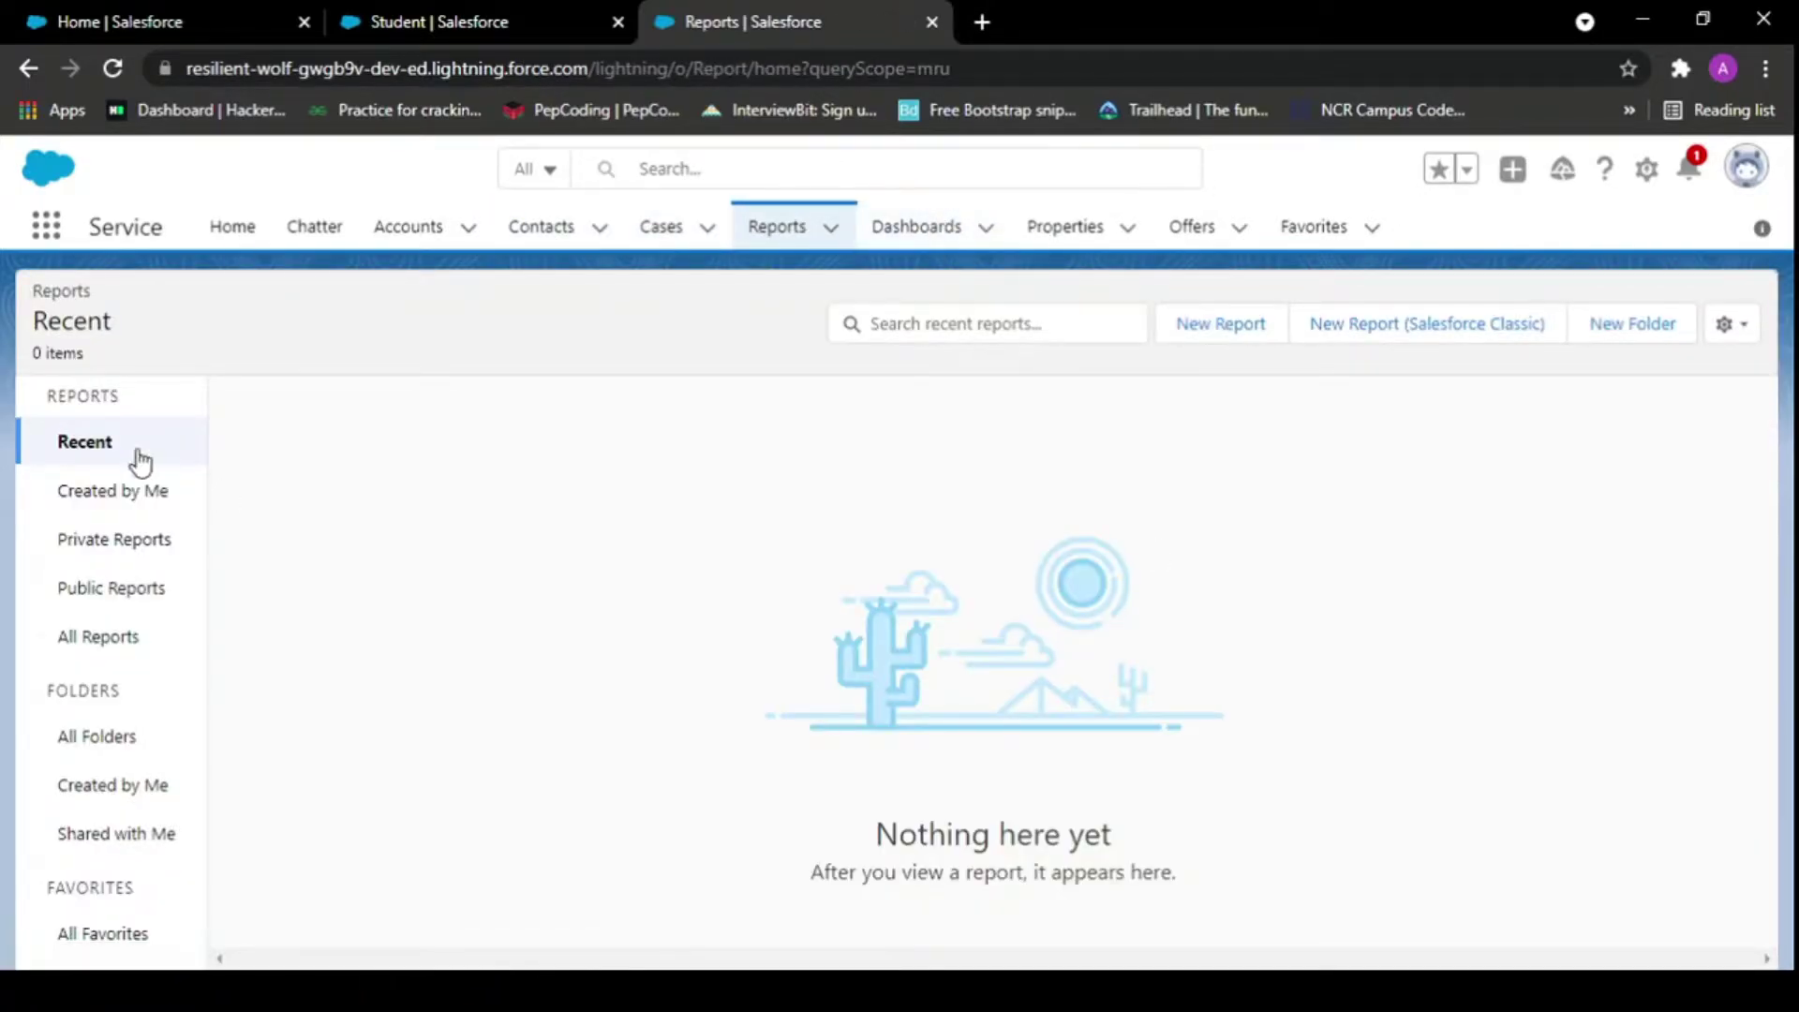
left_click(49, 245)
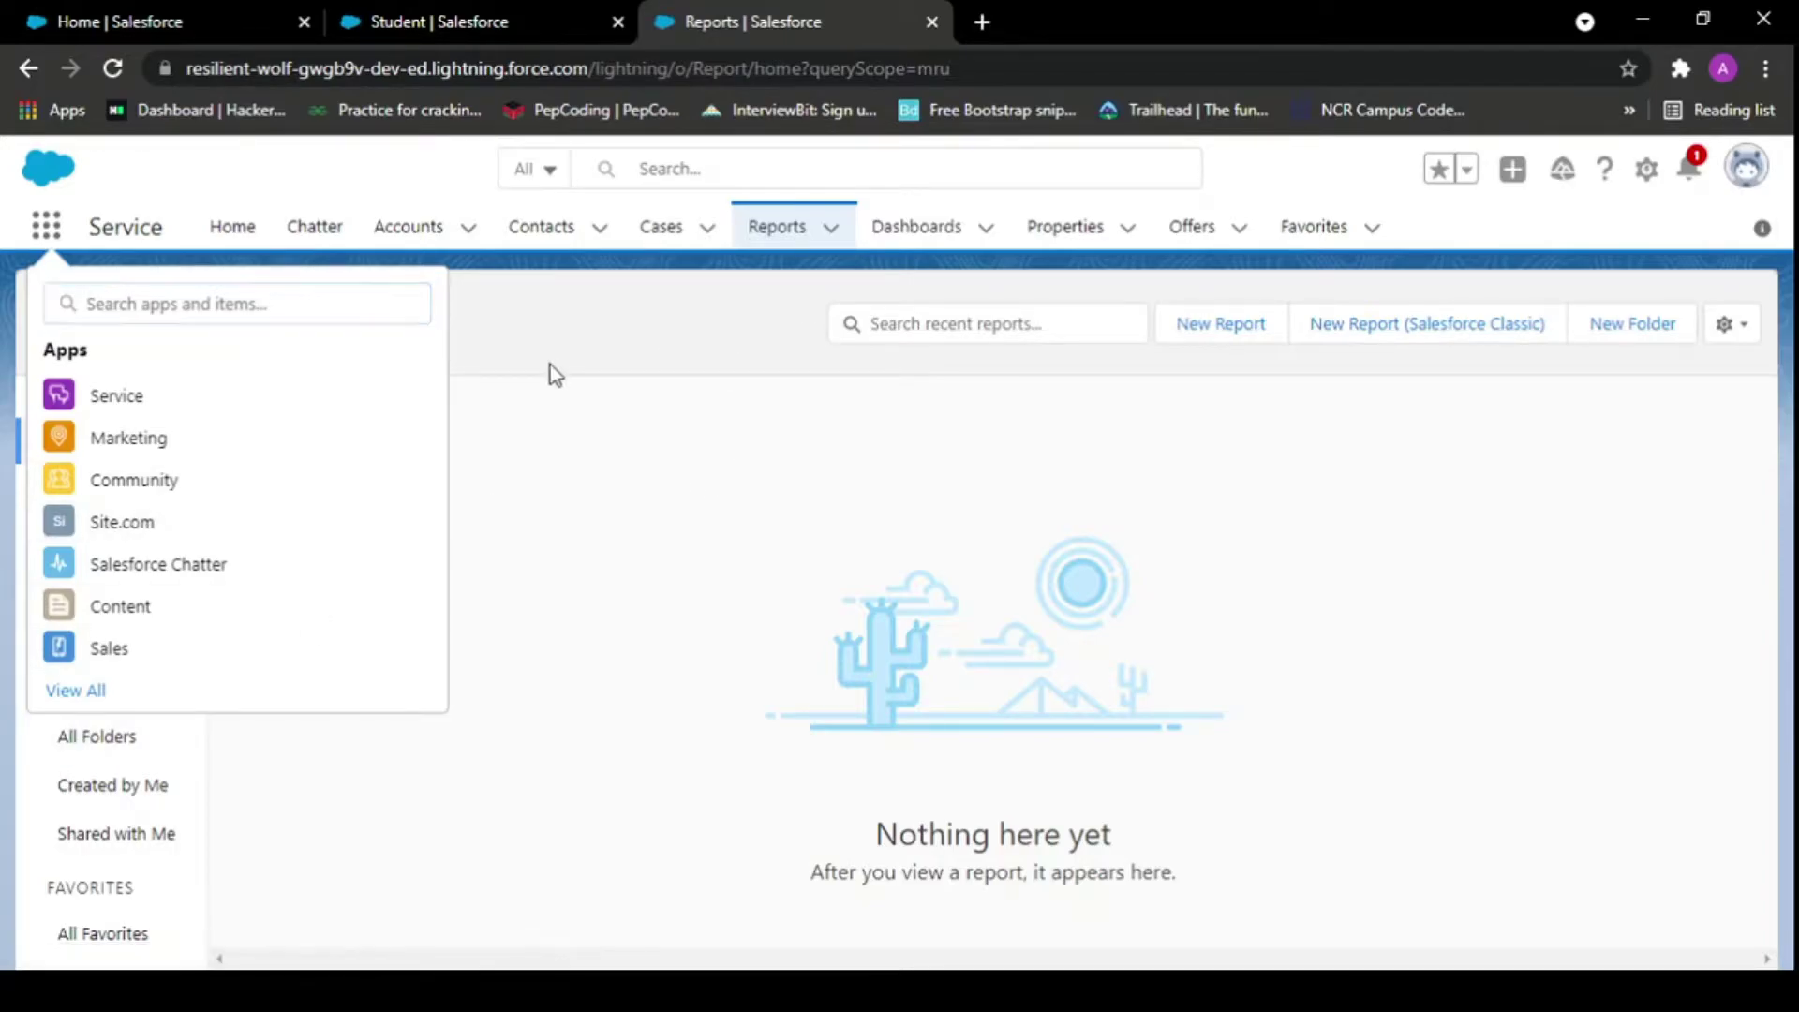
left_click(473, 19)
left_click(650, 333)
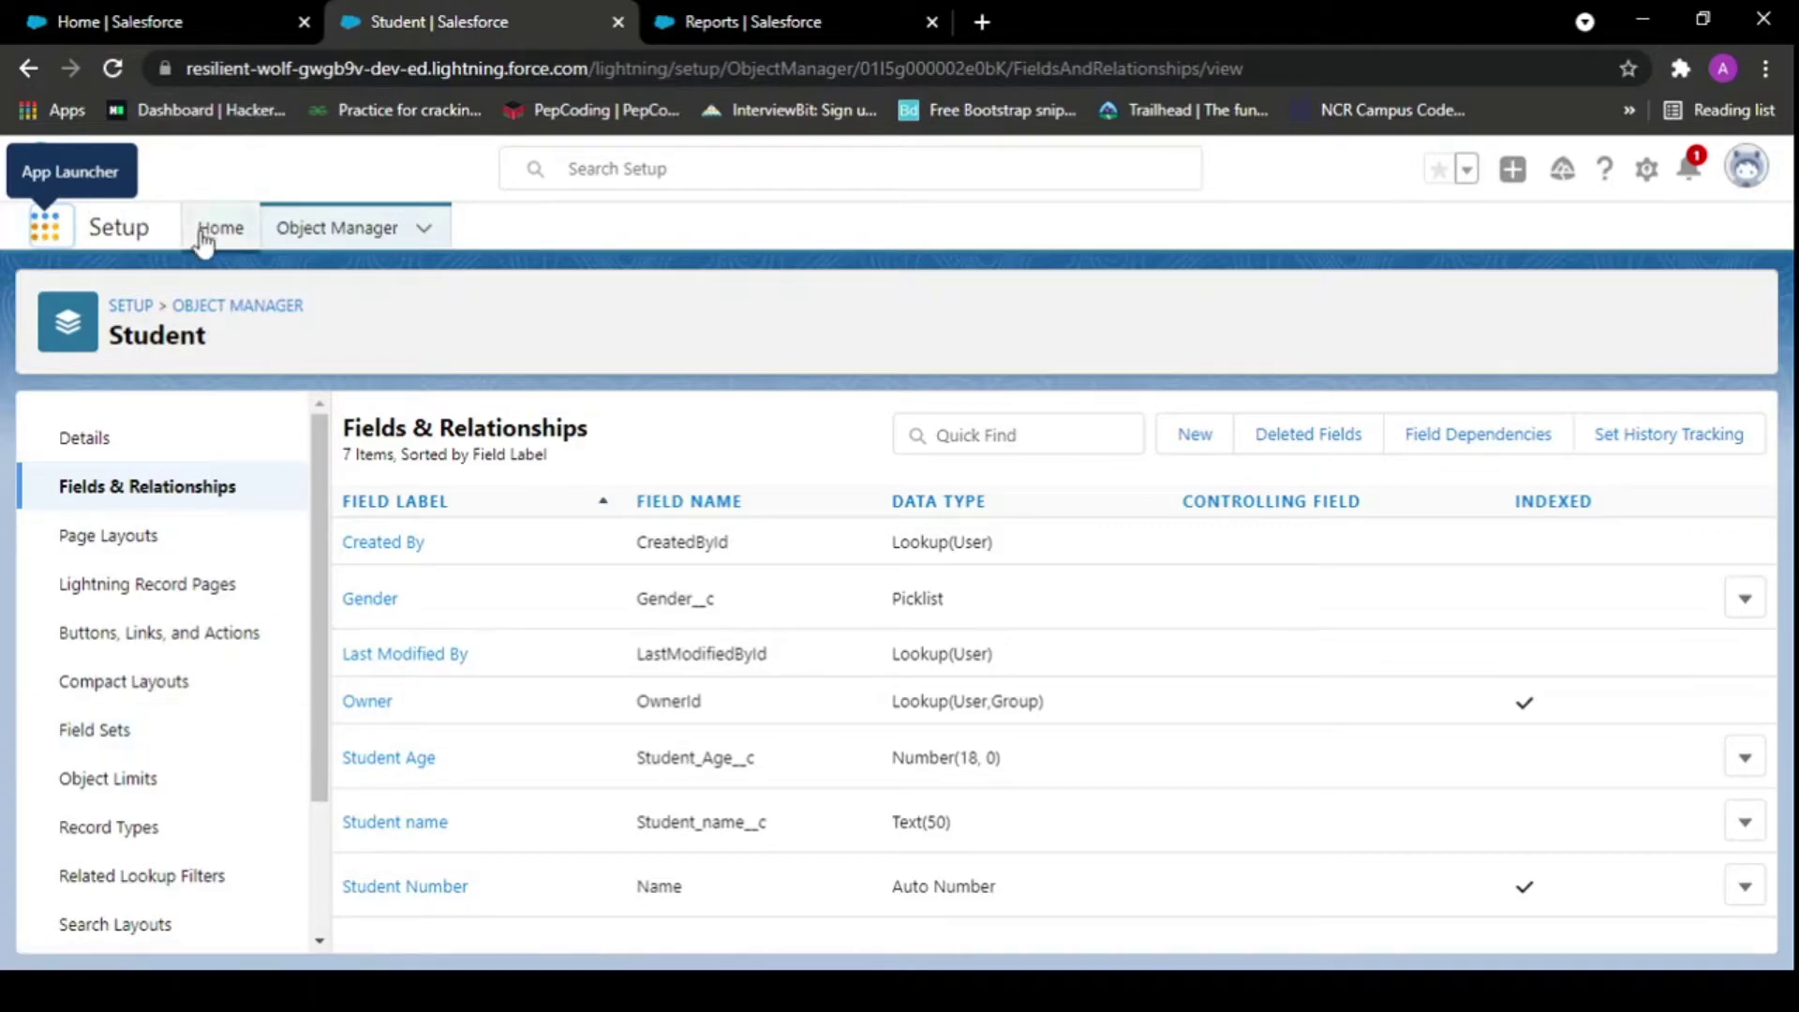
- Go to the Tabs setup page by searching 'ta' in Setup Quick Find
scroll(214, 691, "down", 2)
scroll(193, 554, "up", 2)
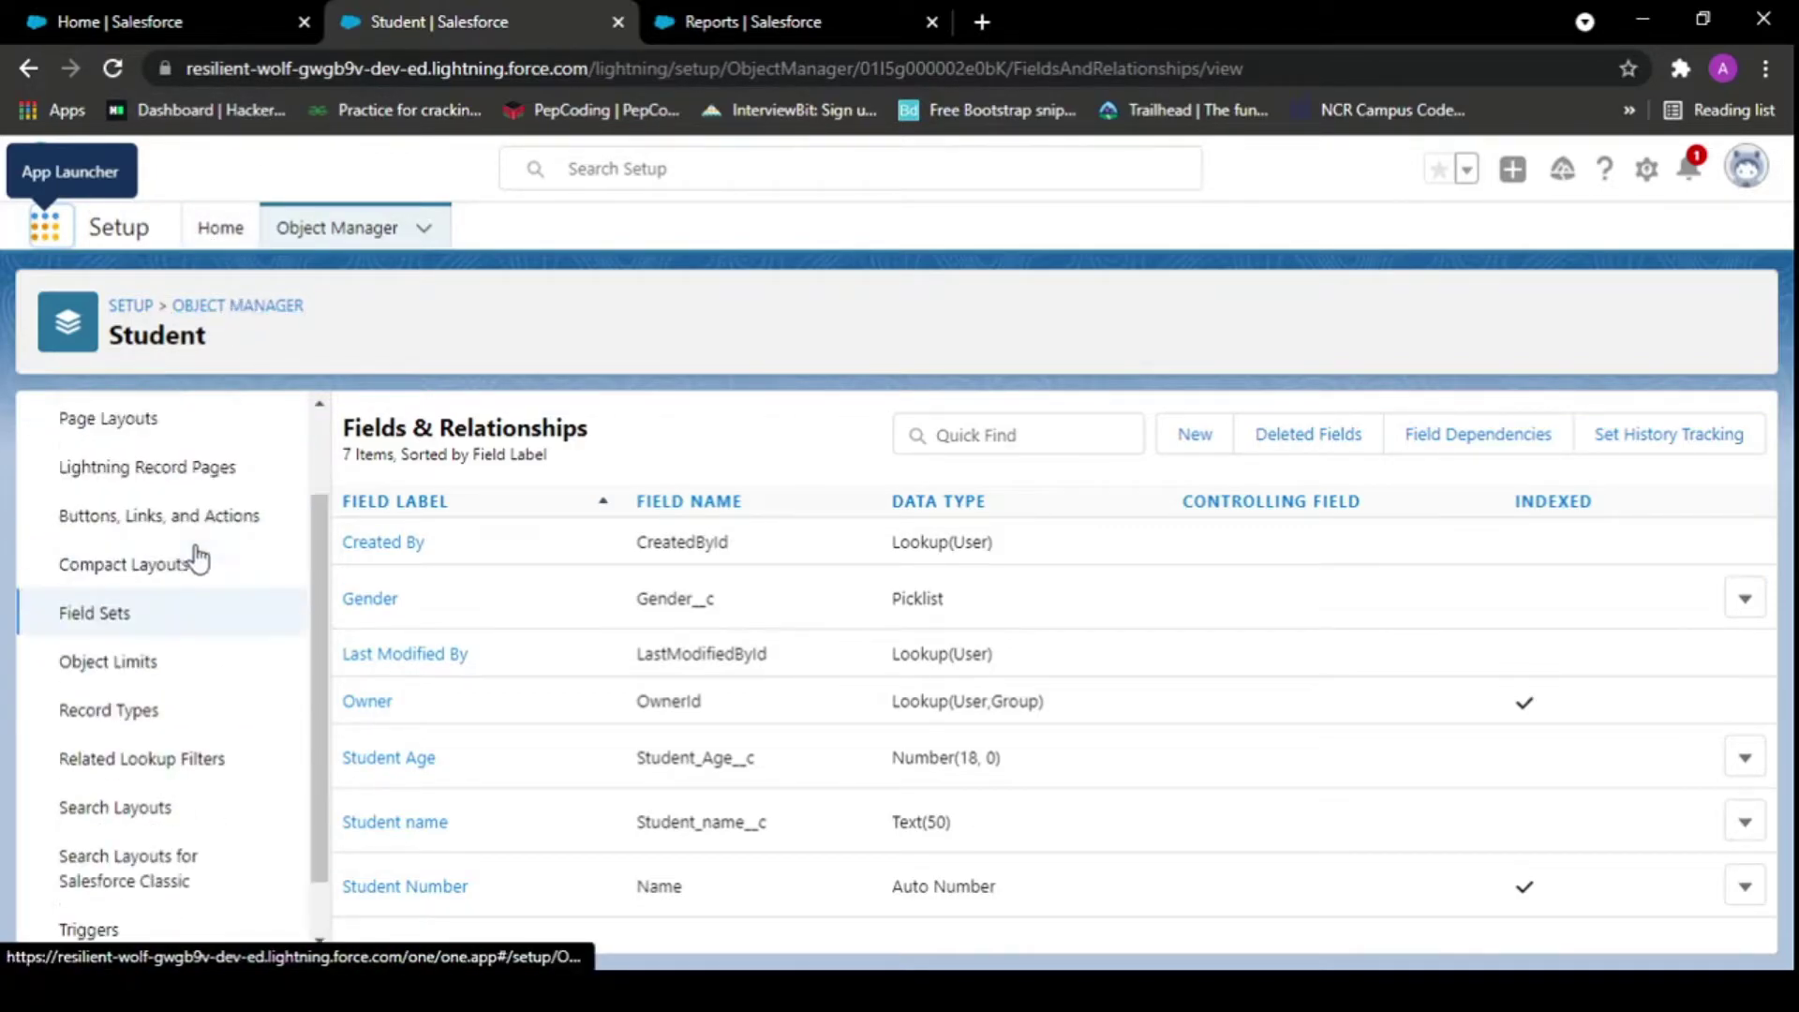
left_click(222, 229)
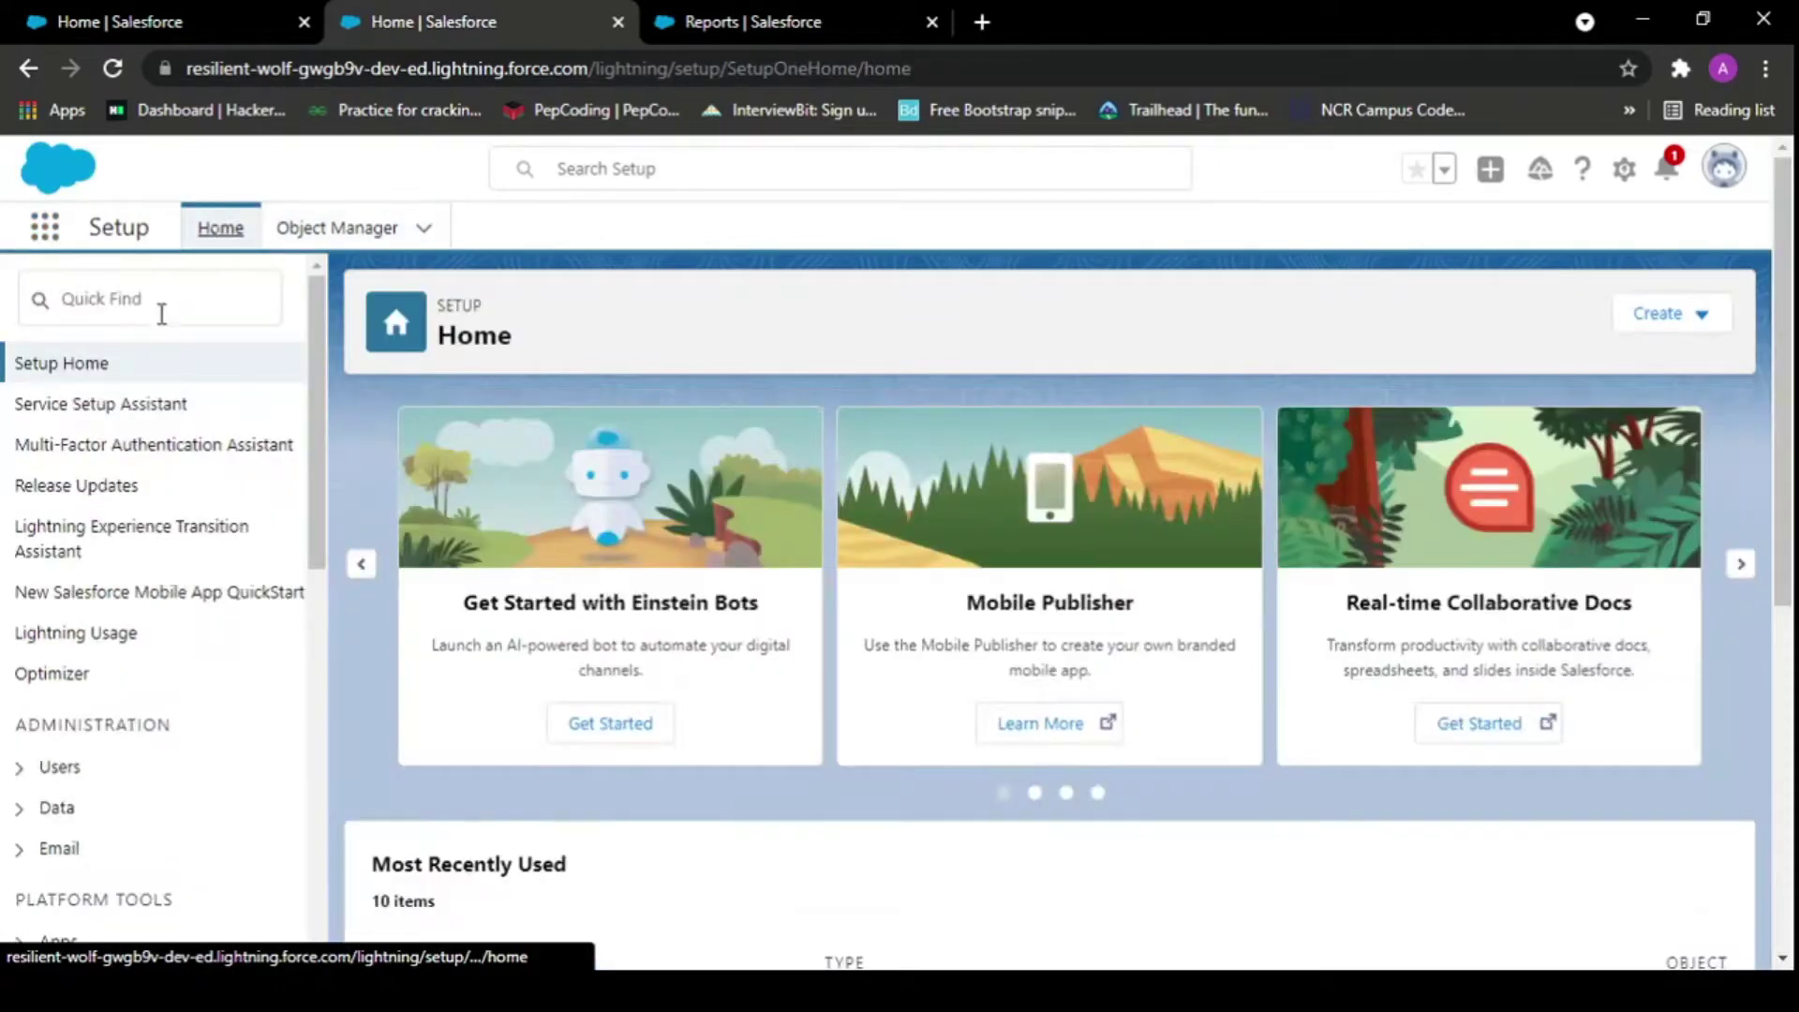
left_click(164, 309)
type("tabs")
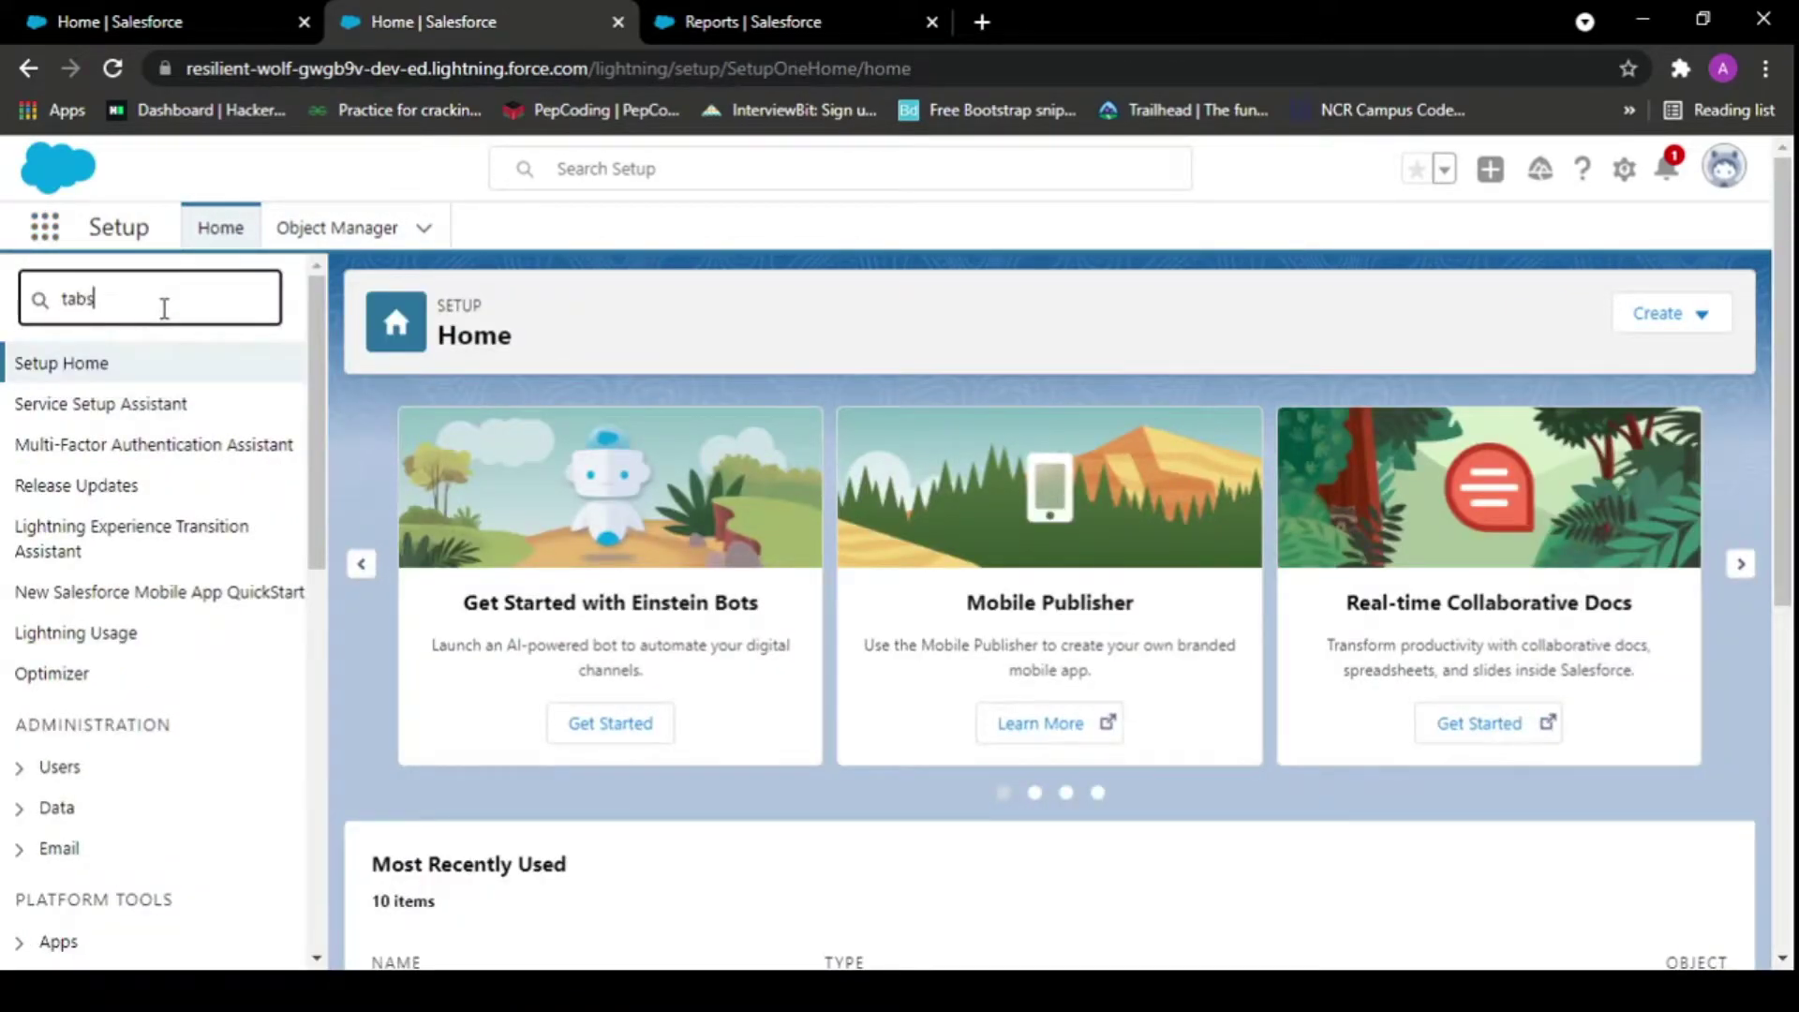
left_click(82, 447)
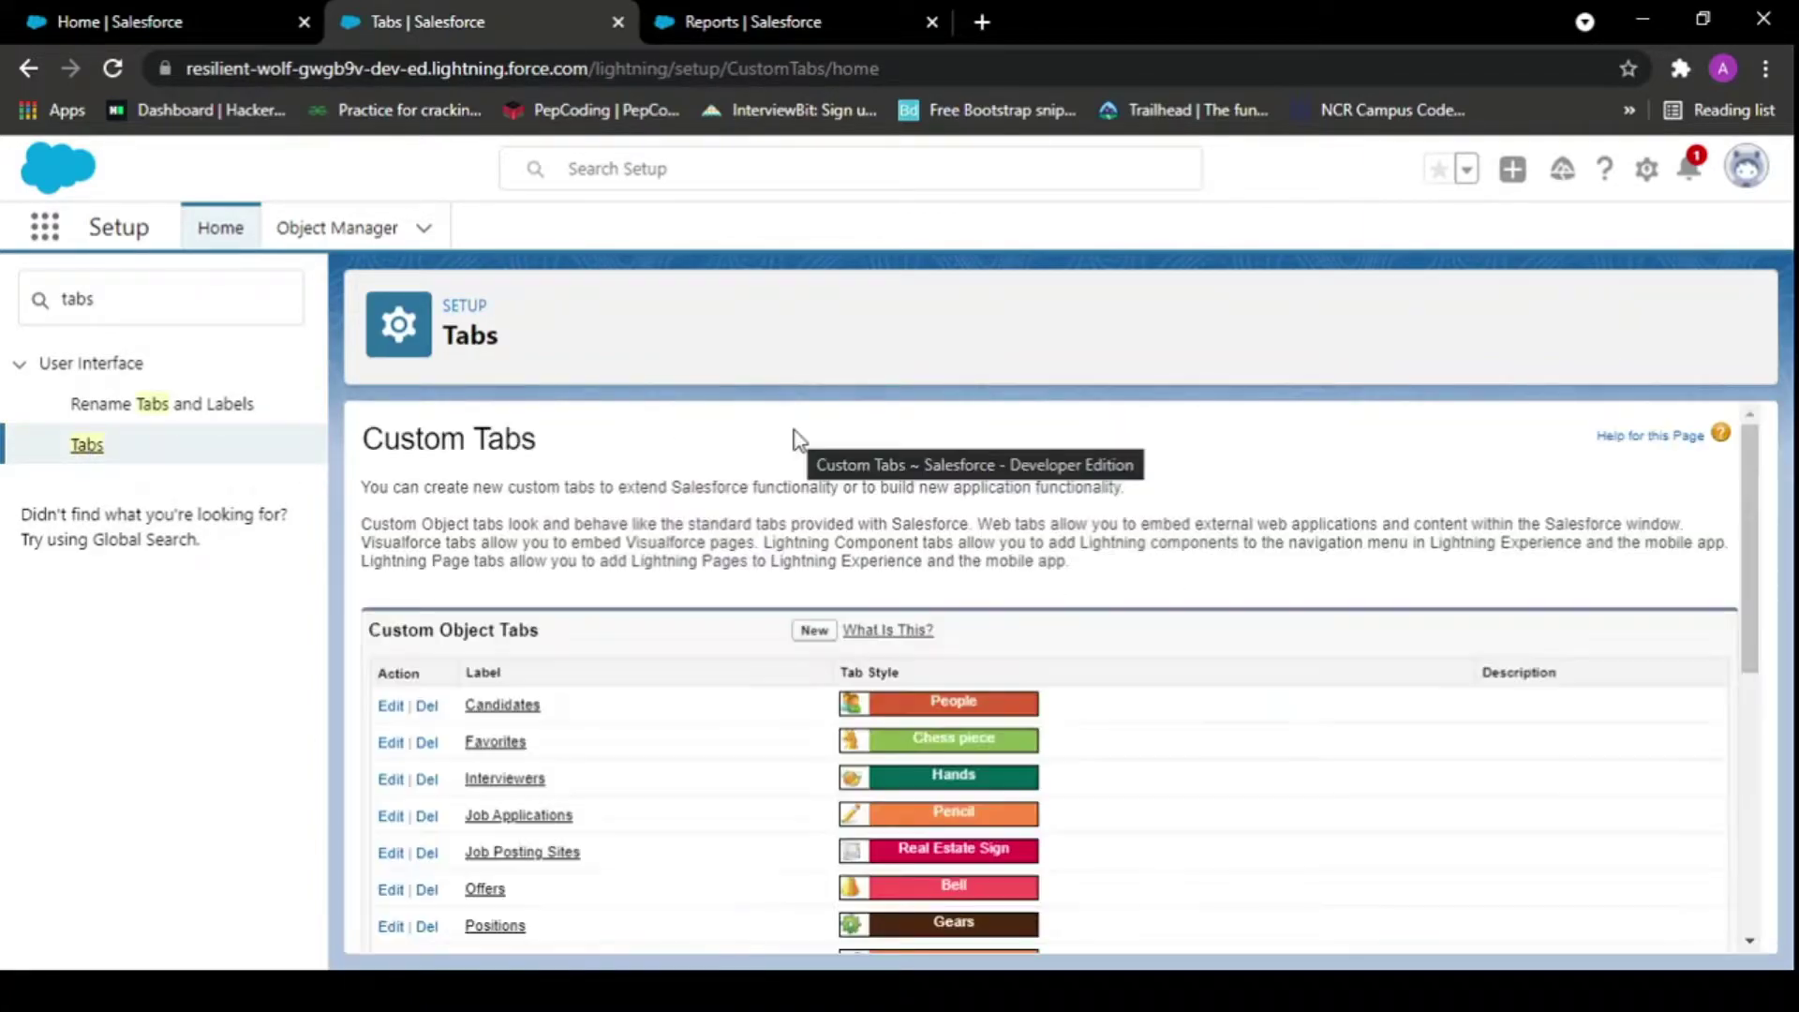
scroll(825, 764, "down", 3)
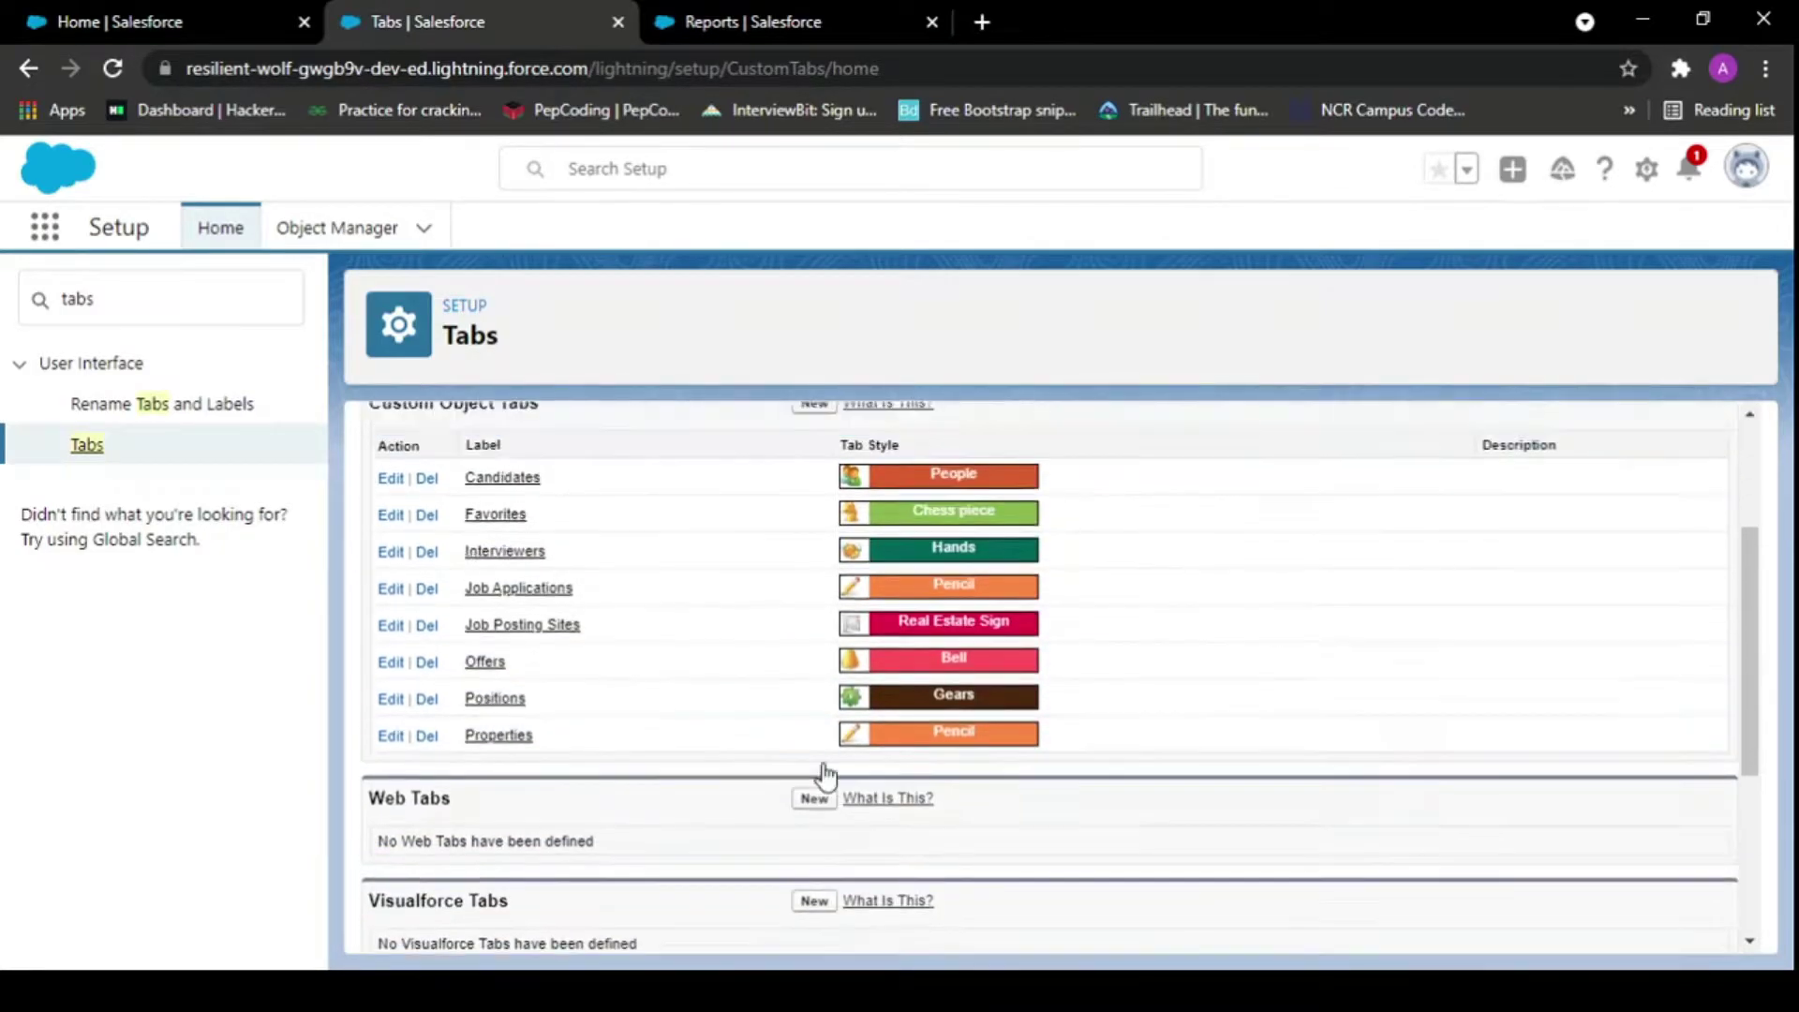
scroll(824, 770, "up", 2)
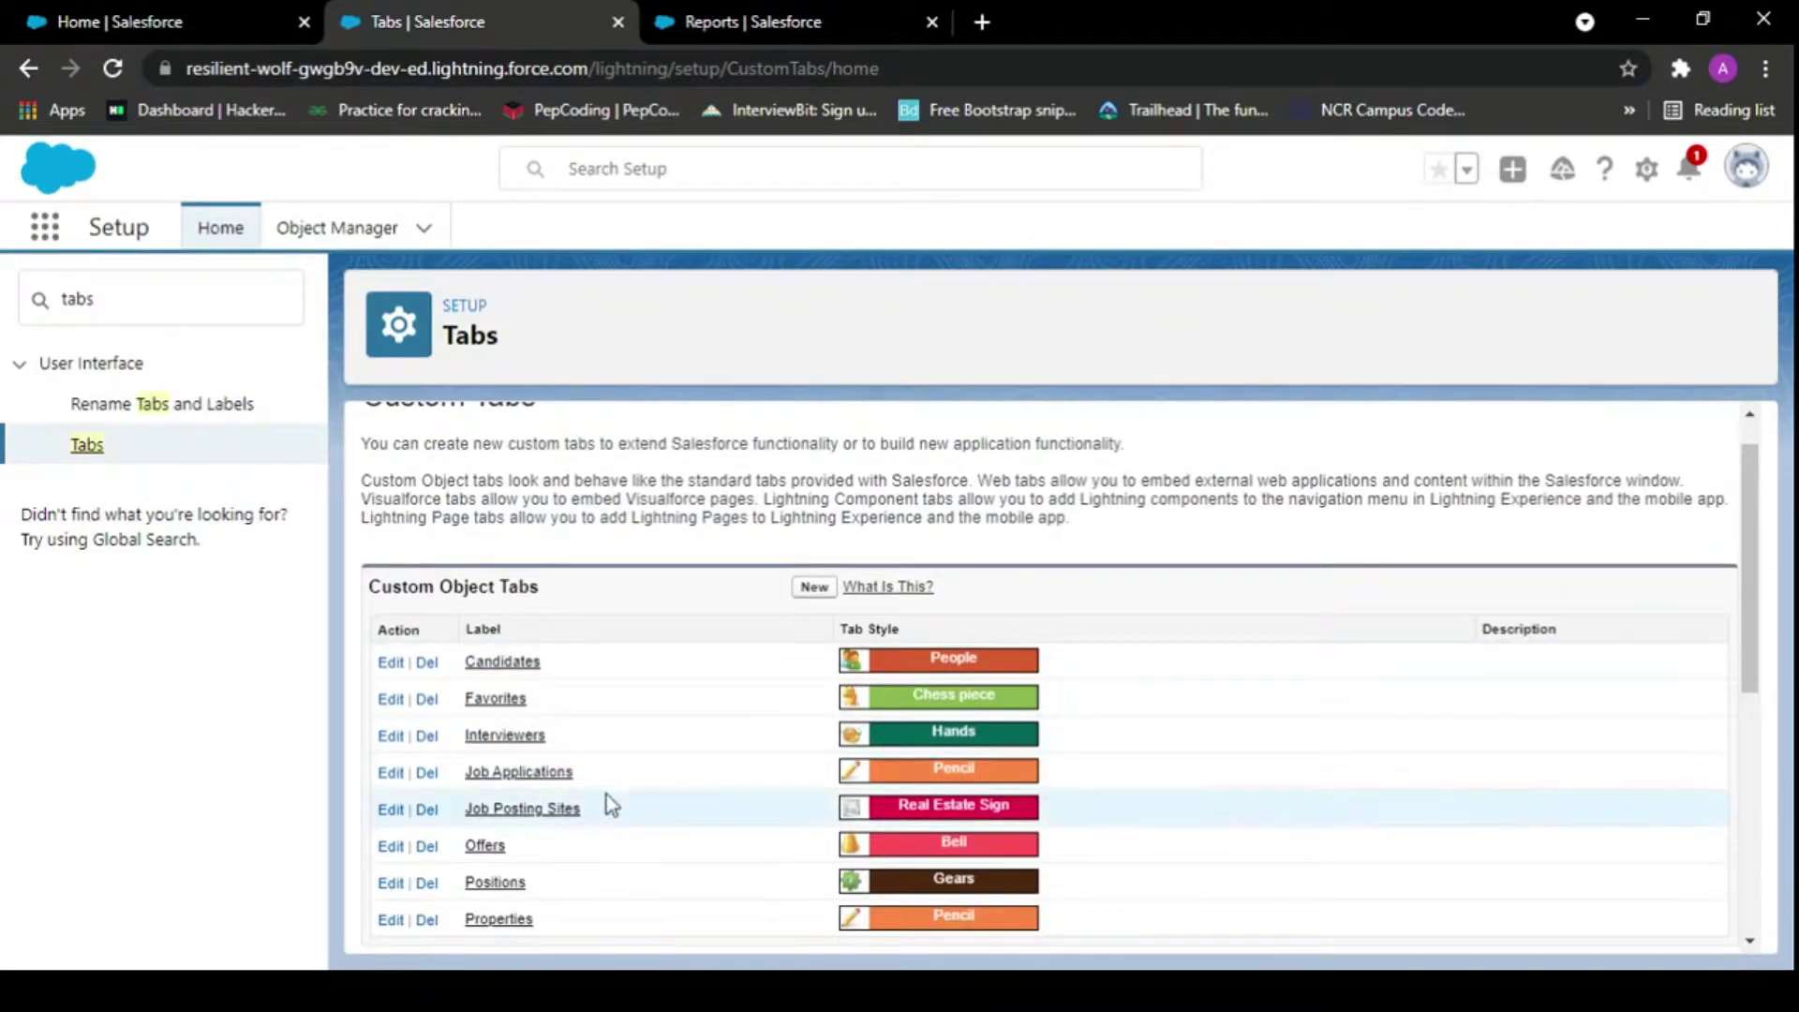
- Create a custom object tab for Student with the Gears tab style
left_click(813, 586)
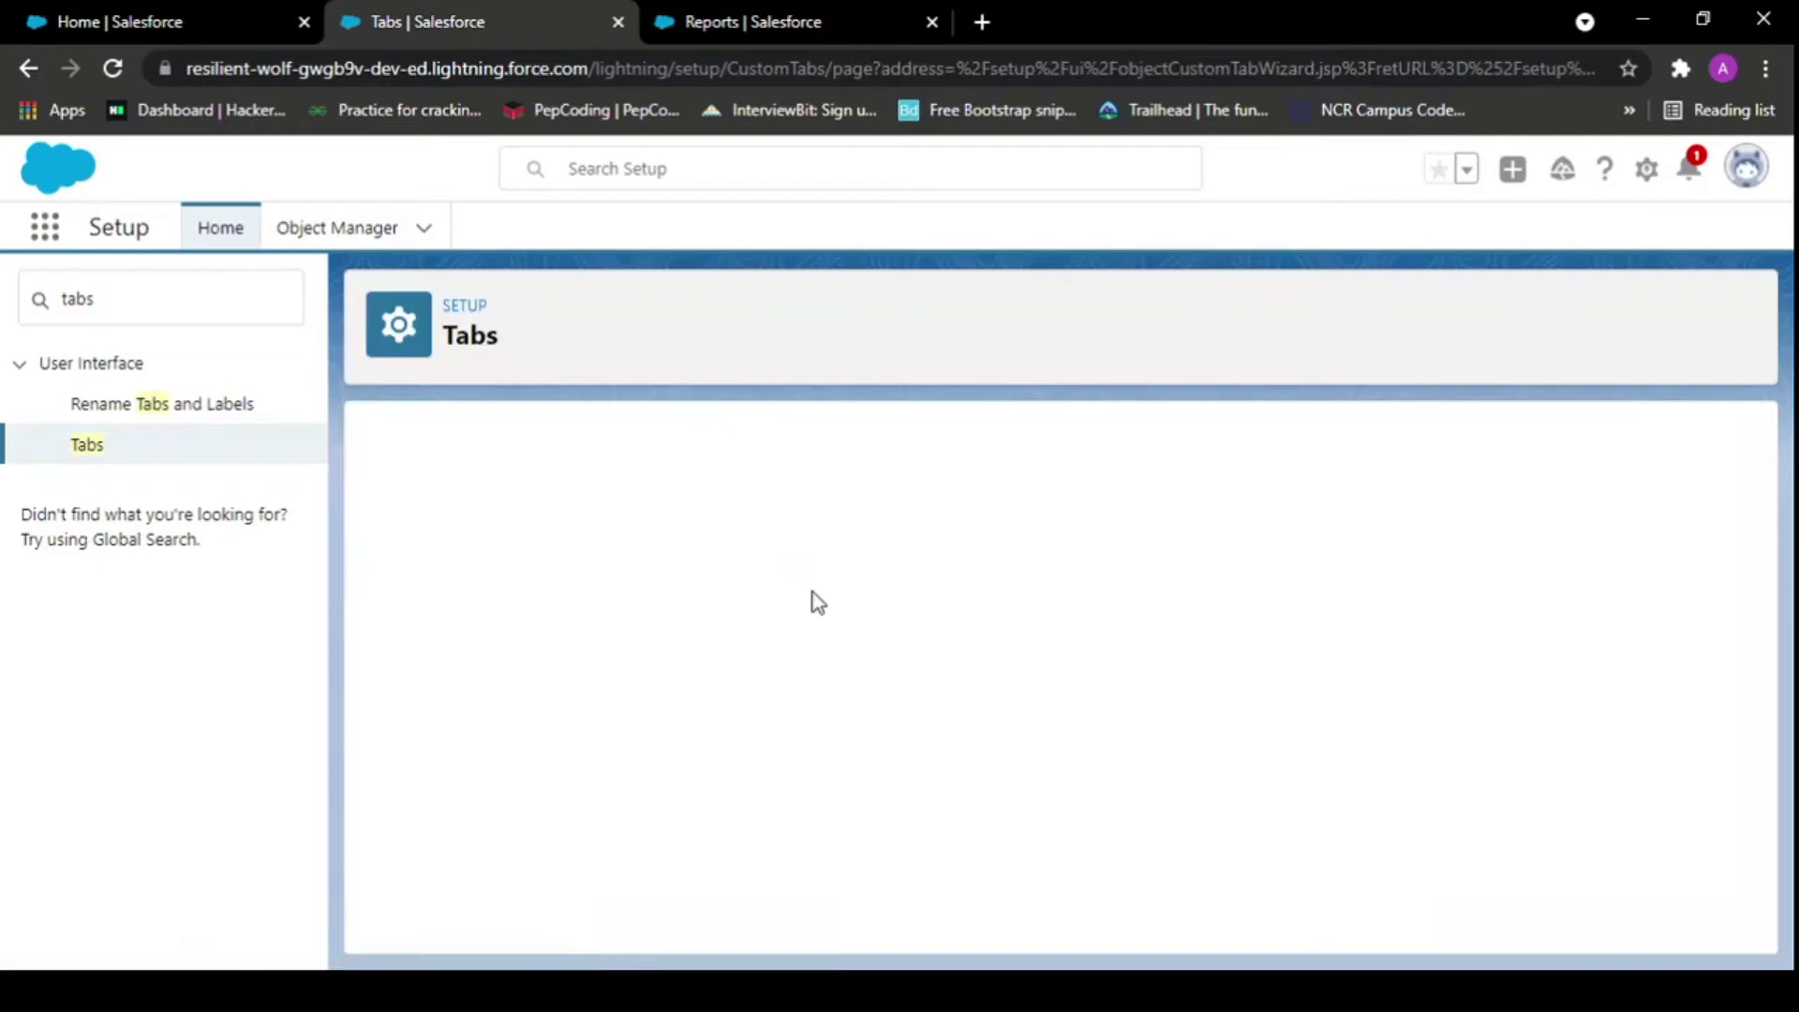
left_click(717, 647)
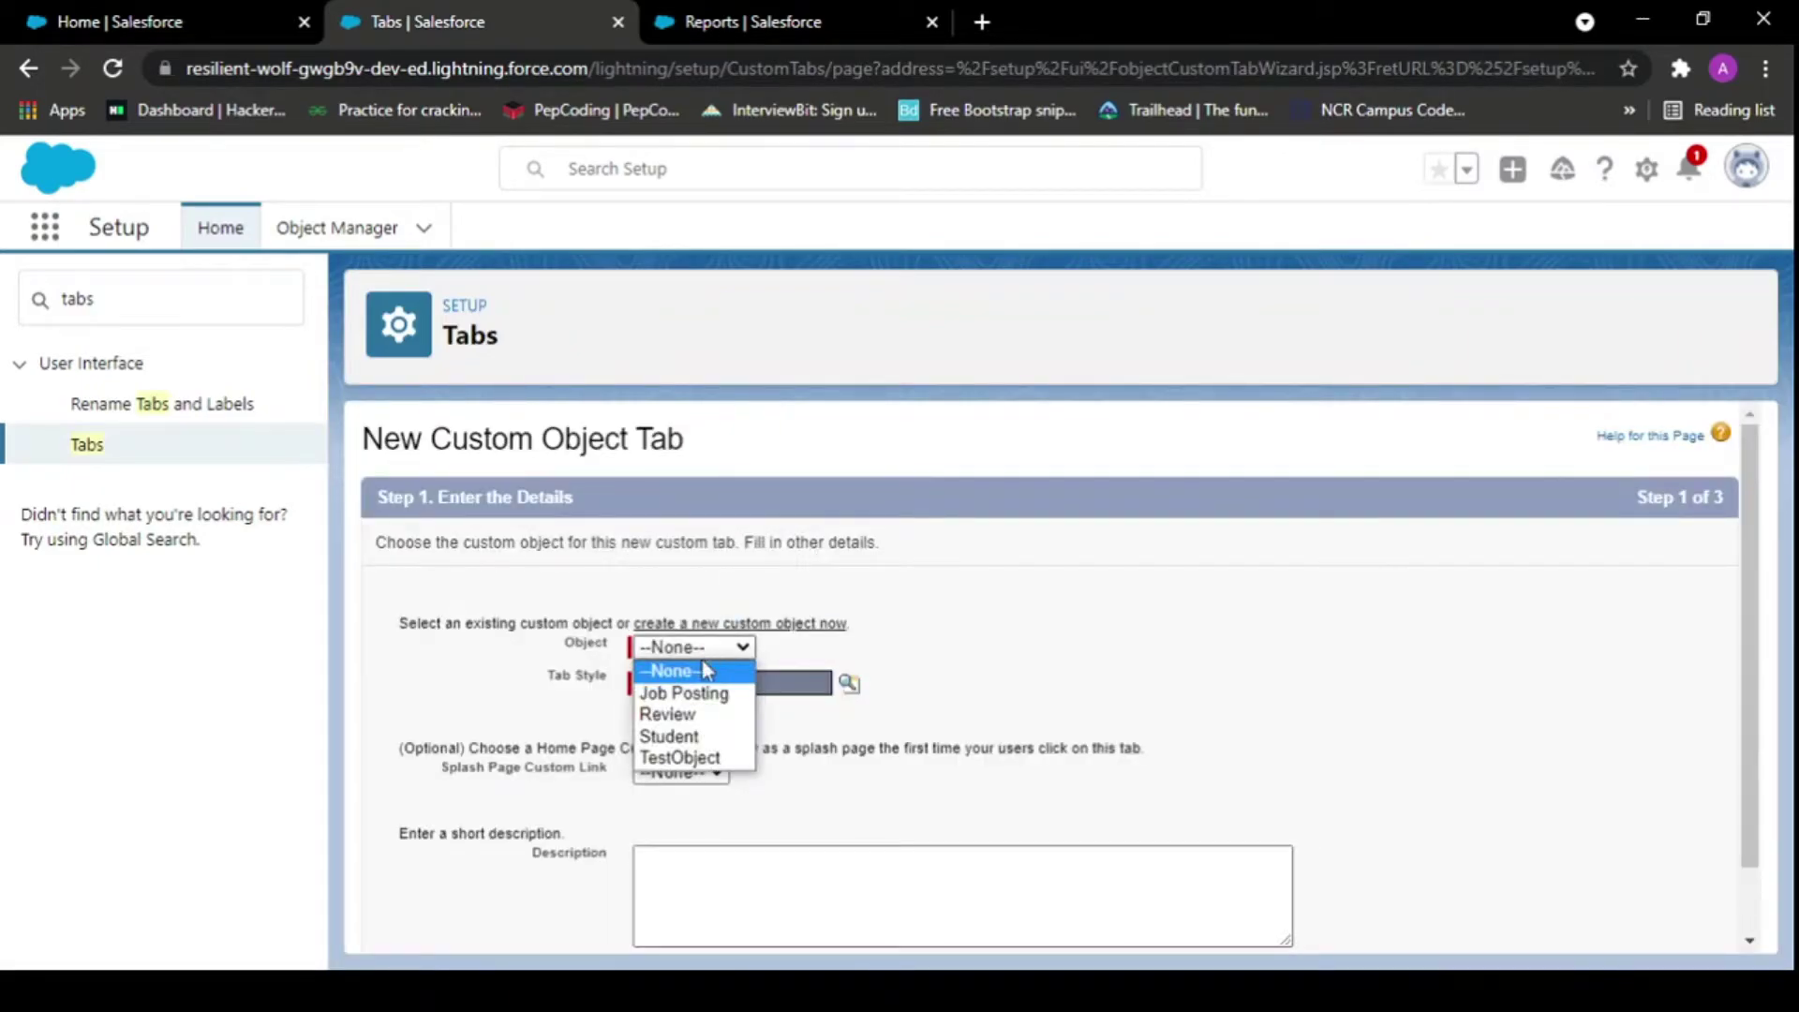
left_click(673, 736)
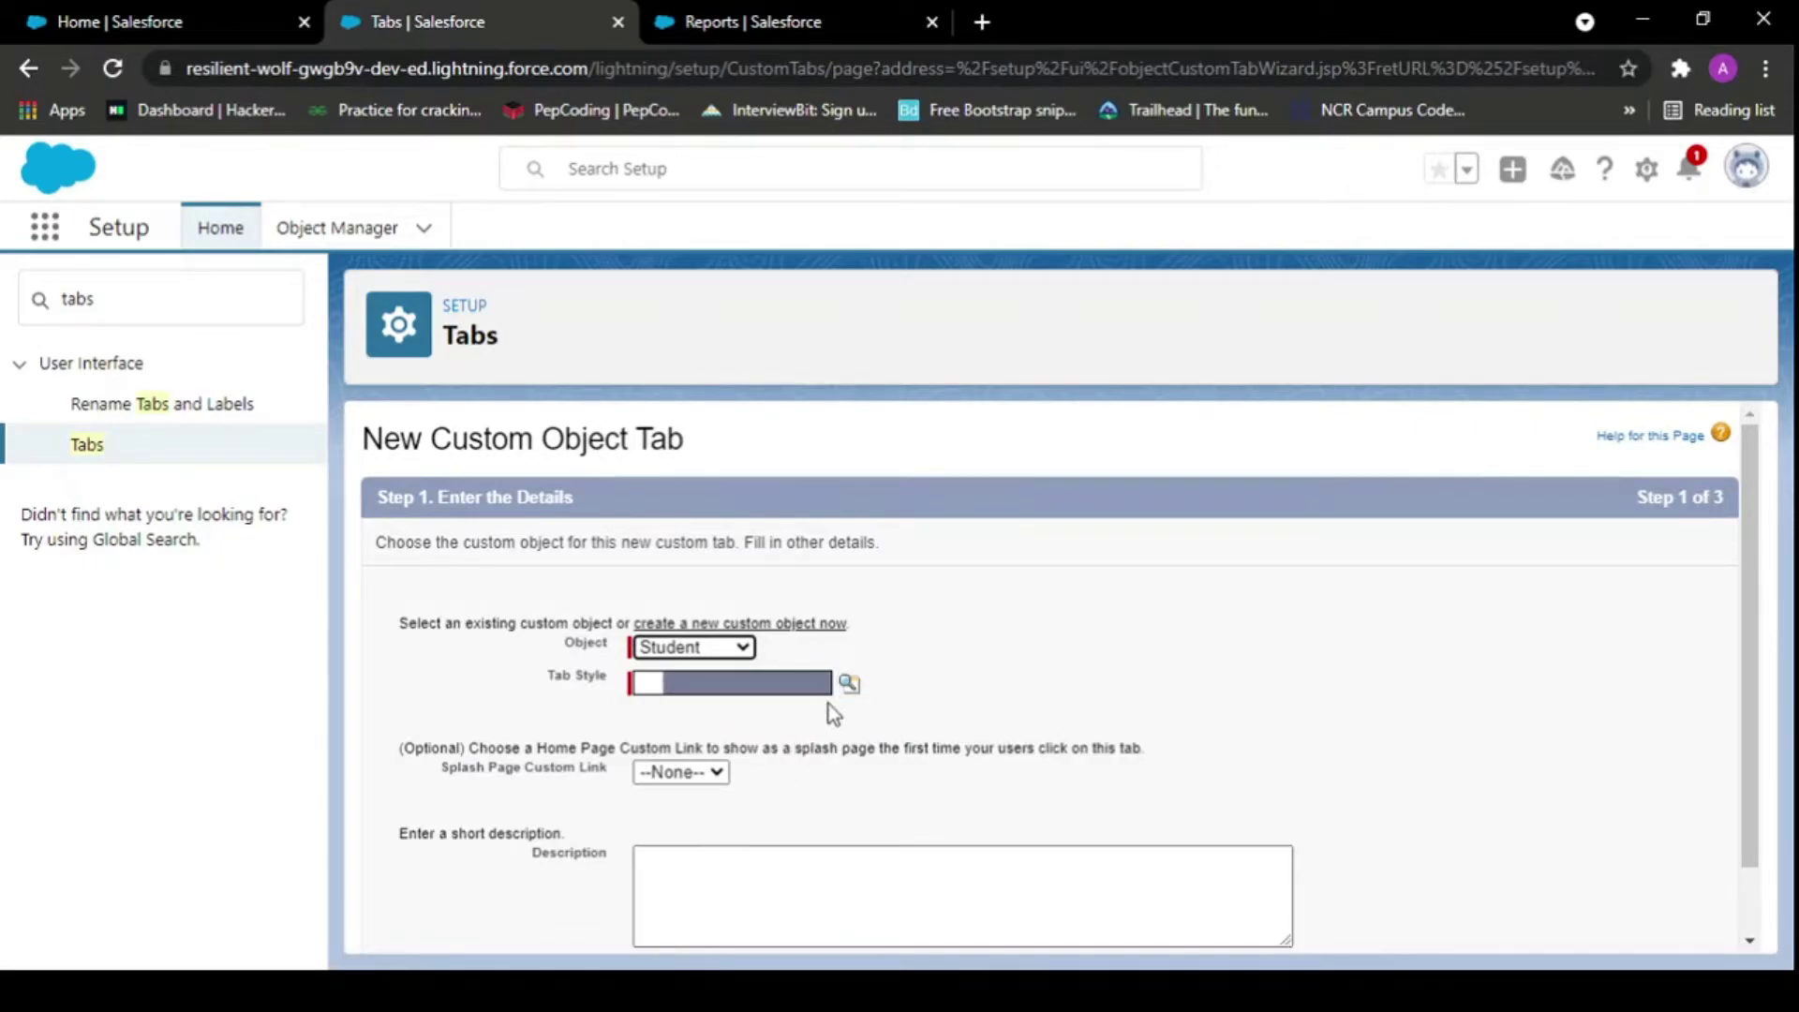
left_click(848, 683)
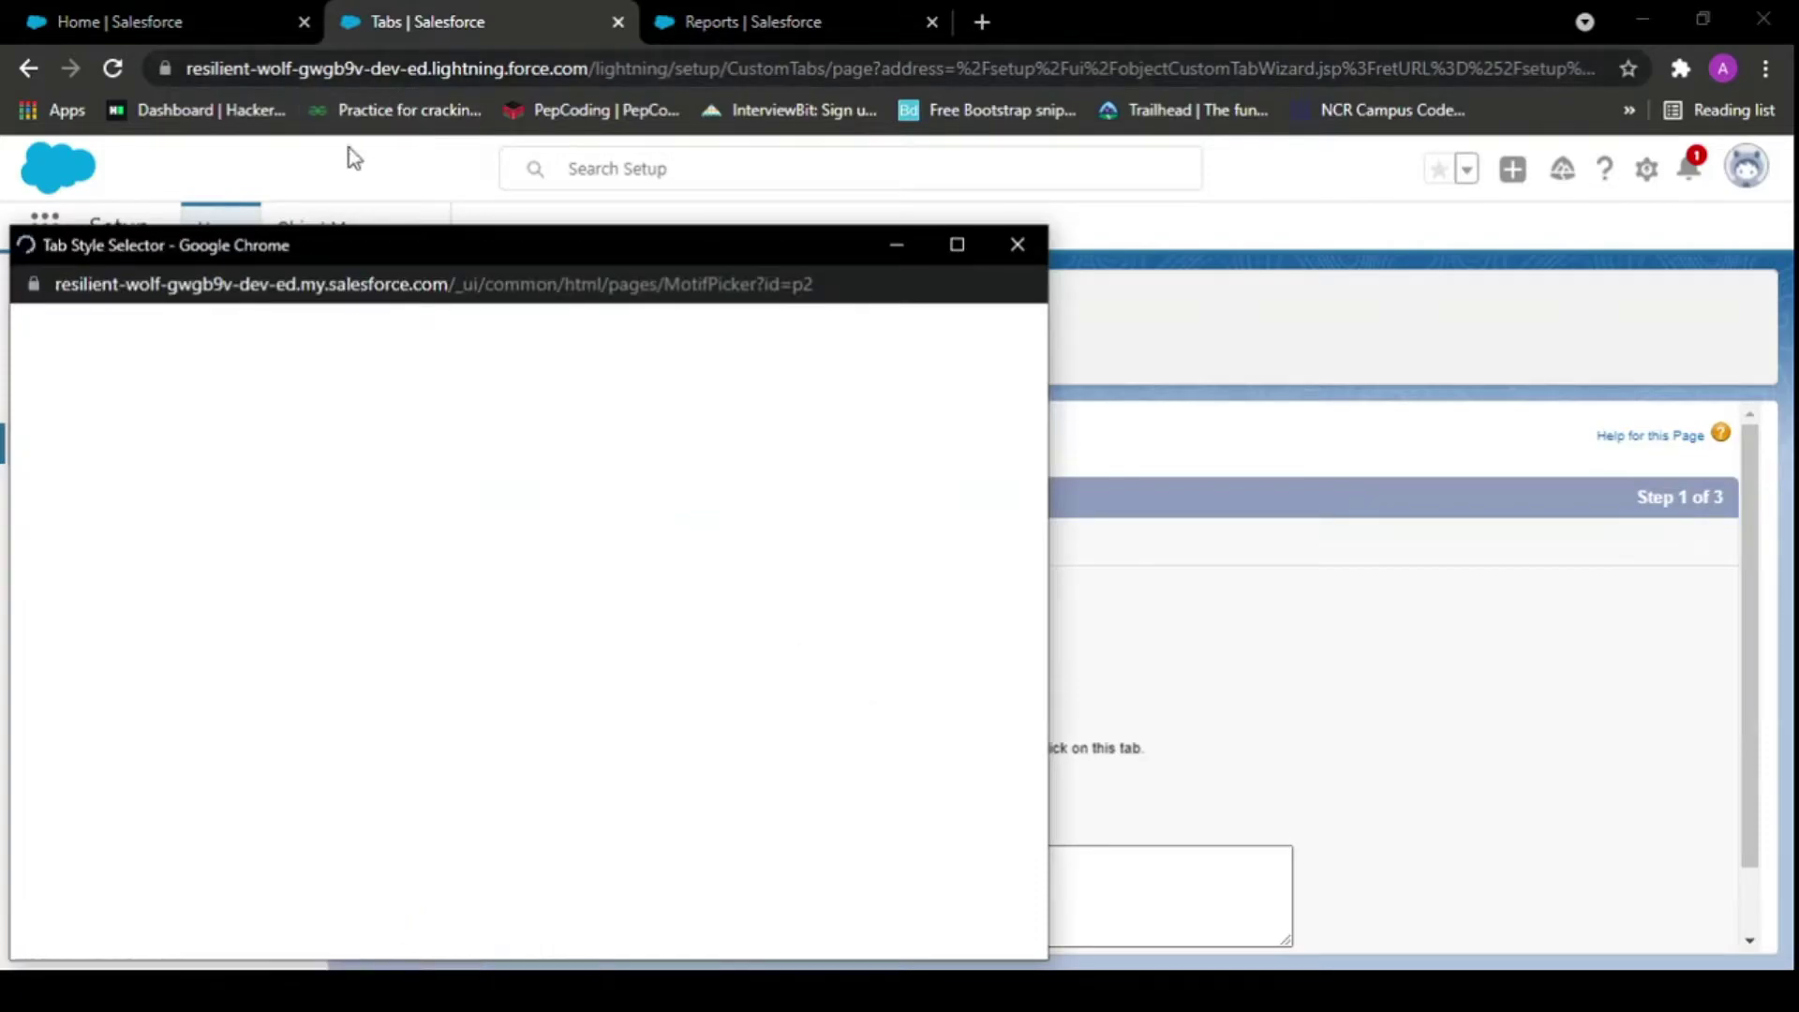
left_click_drag(275, 245, 429, 173)
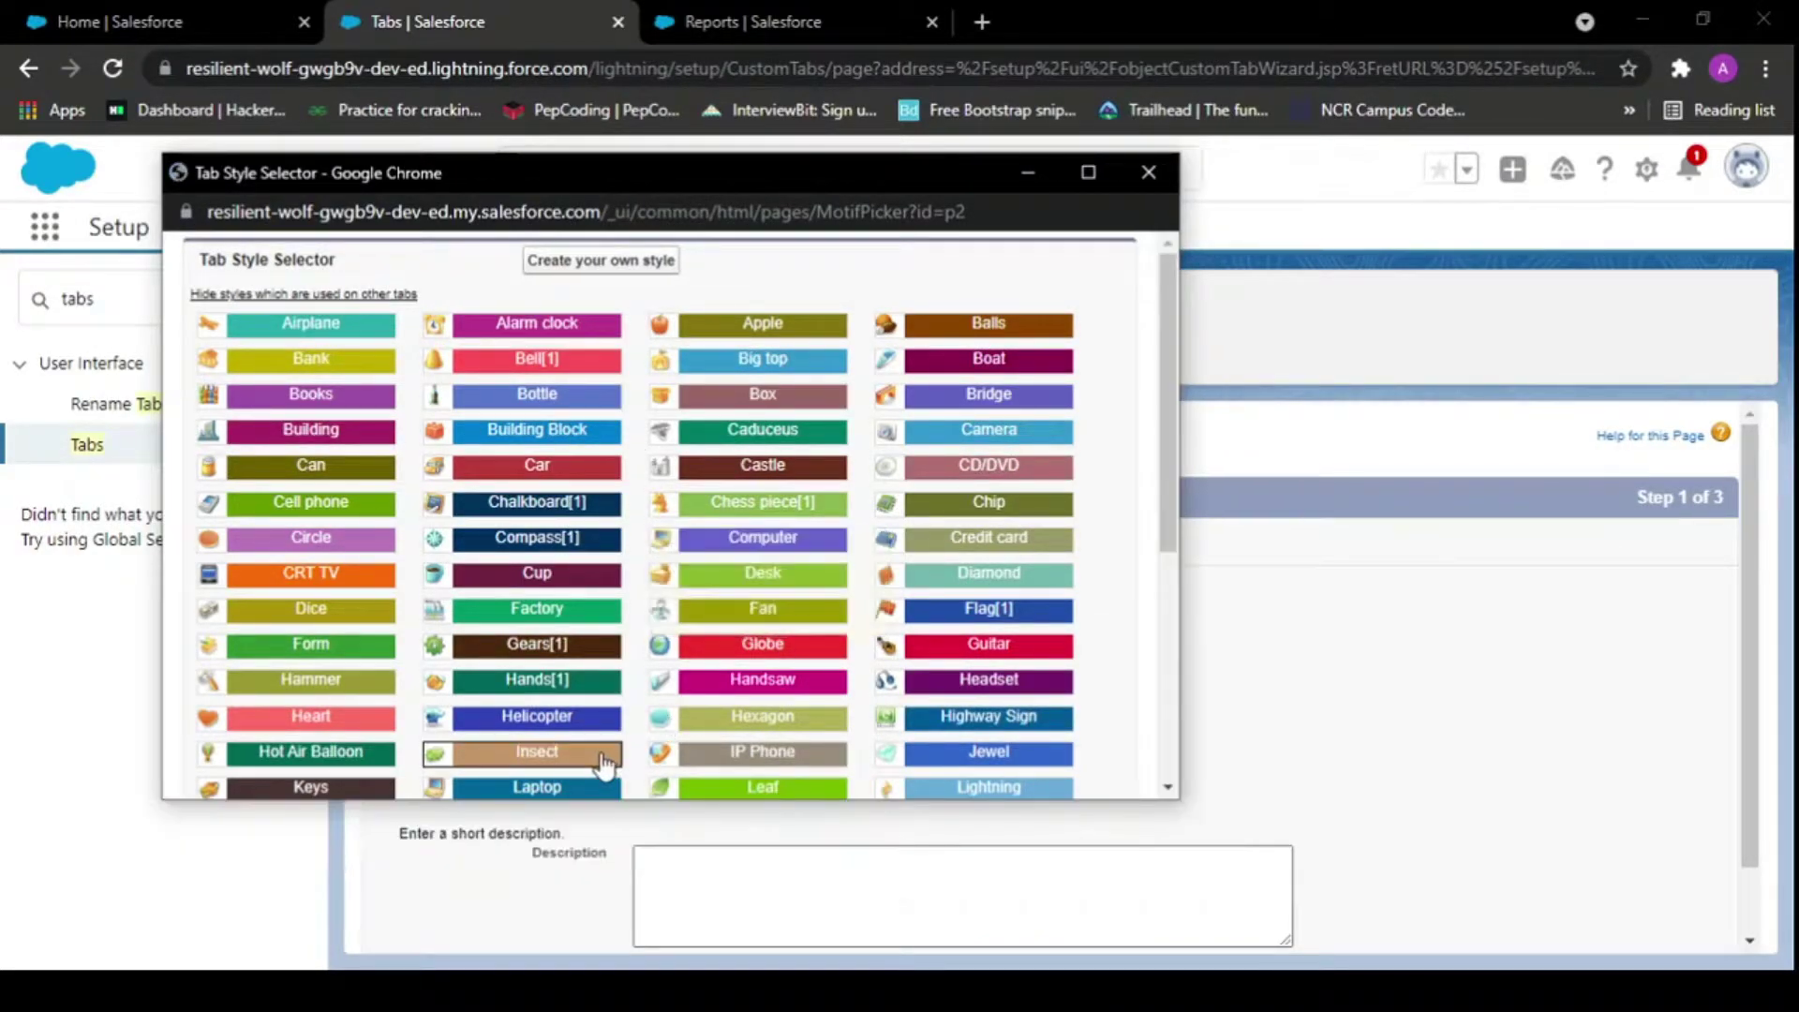
left_click(524, 646)
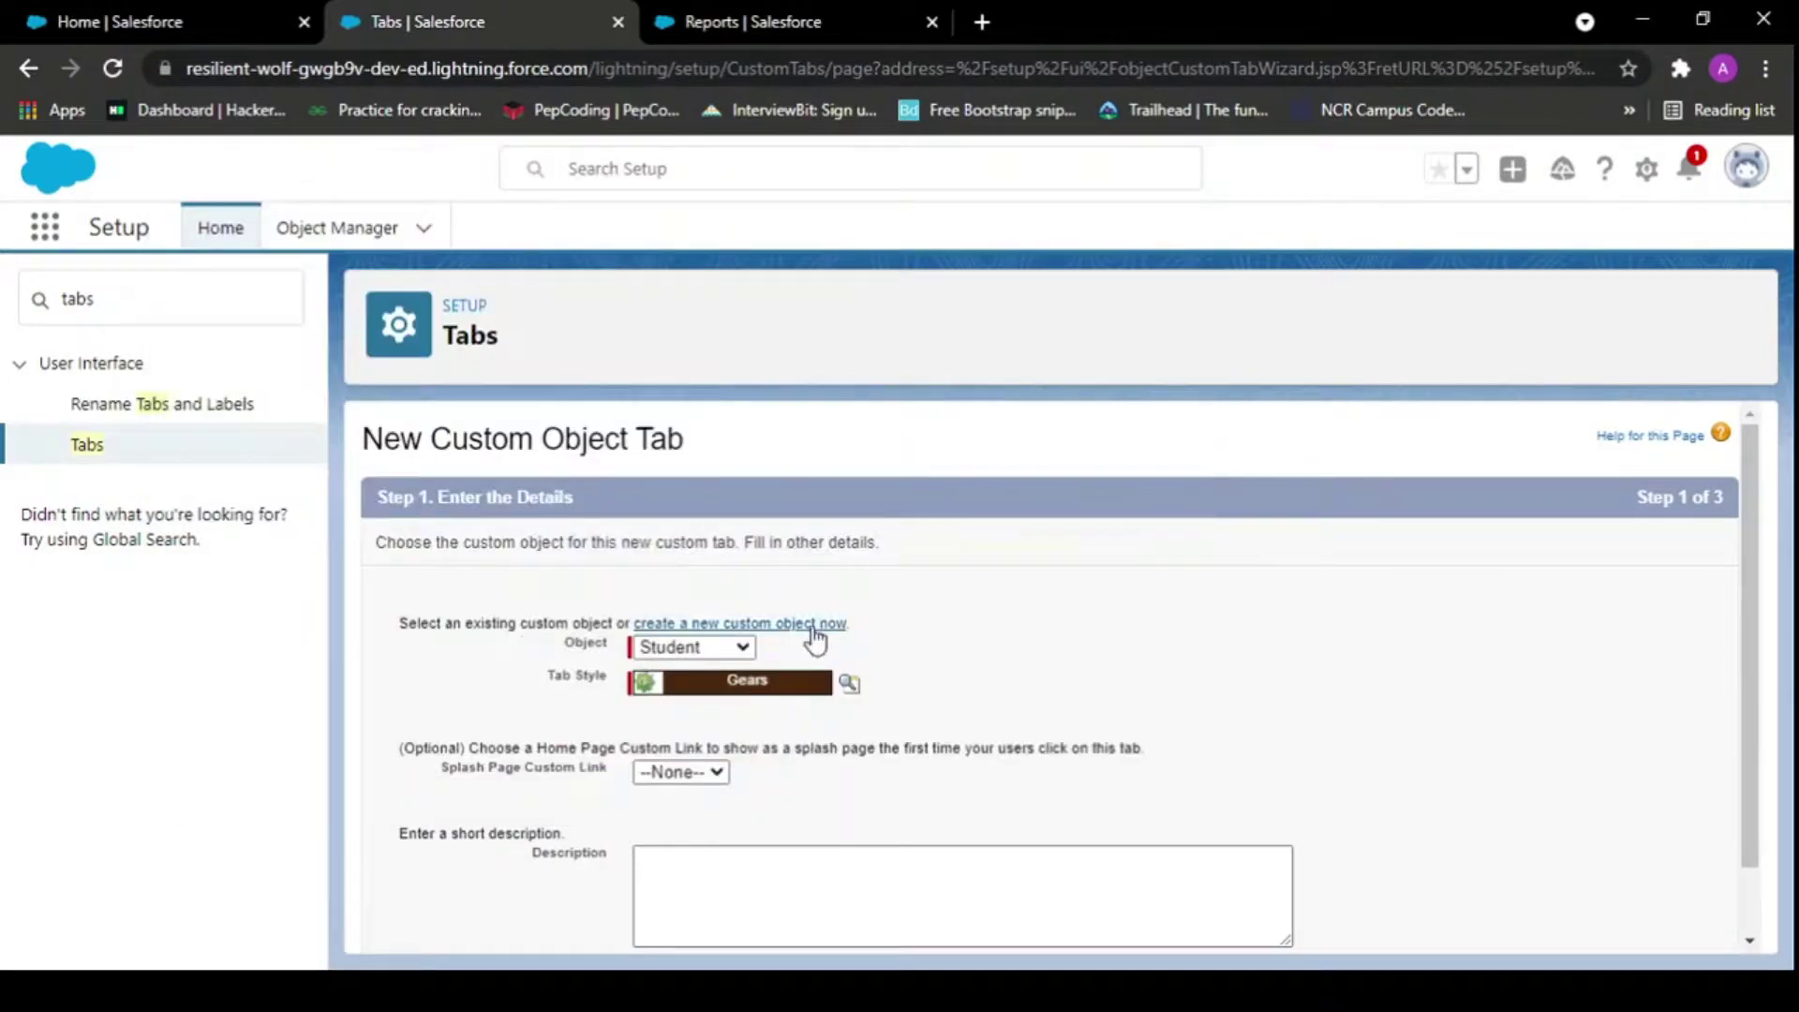
scroll(815, 693, "down", 1)
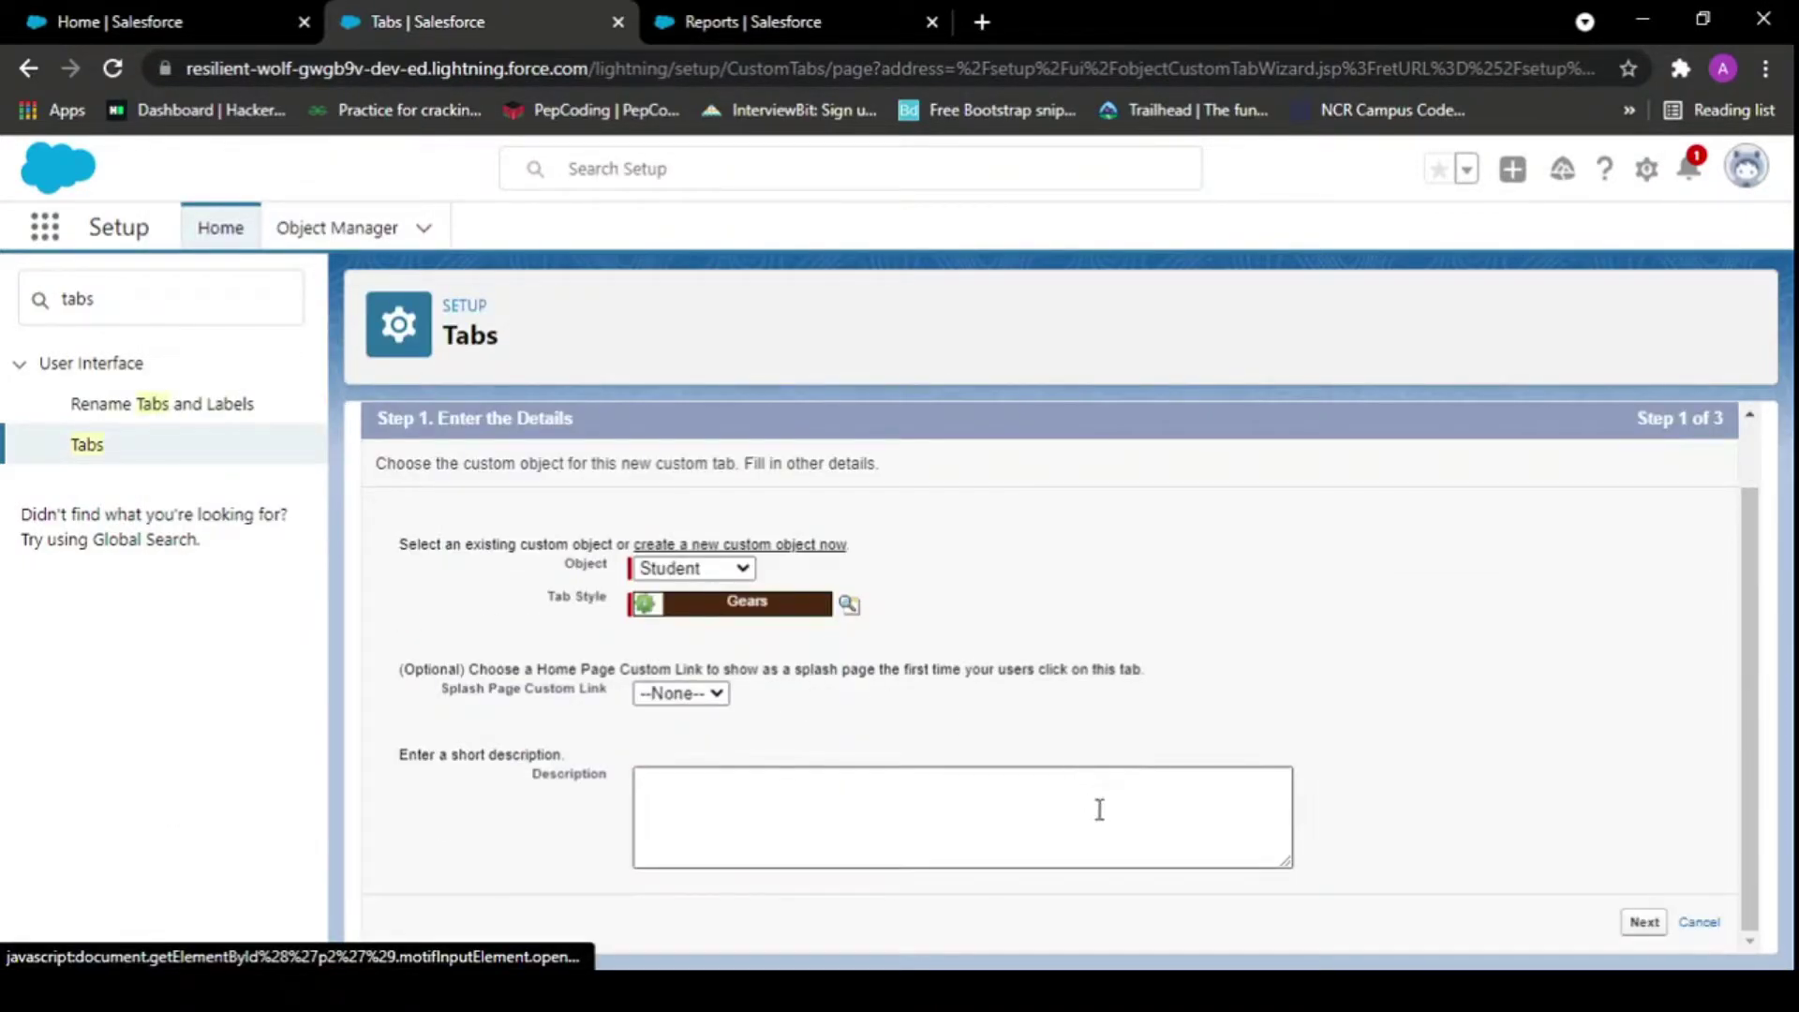
left_click(1645, 923)
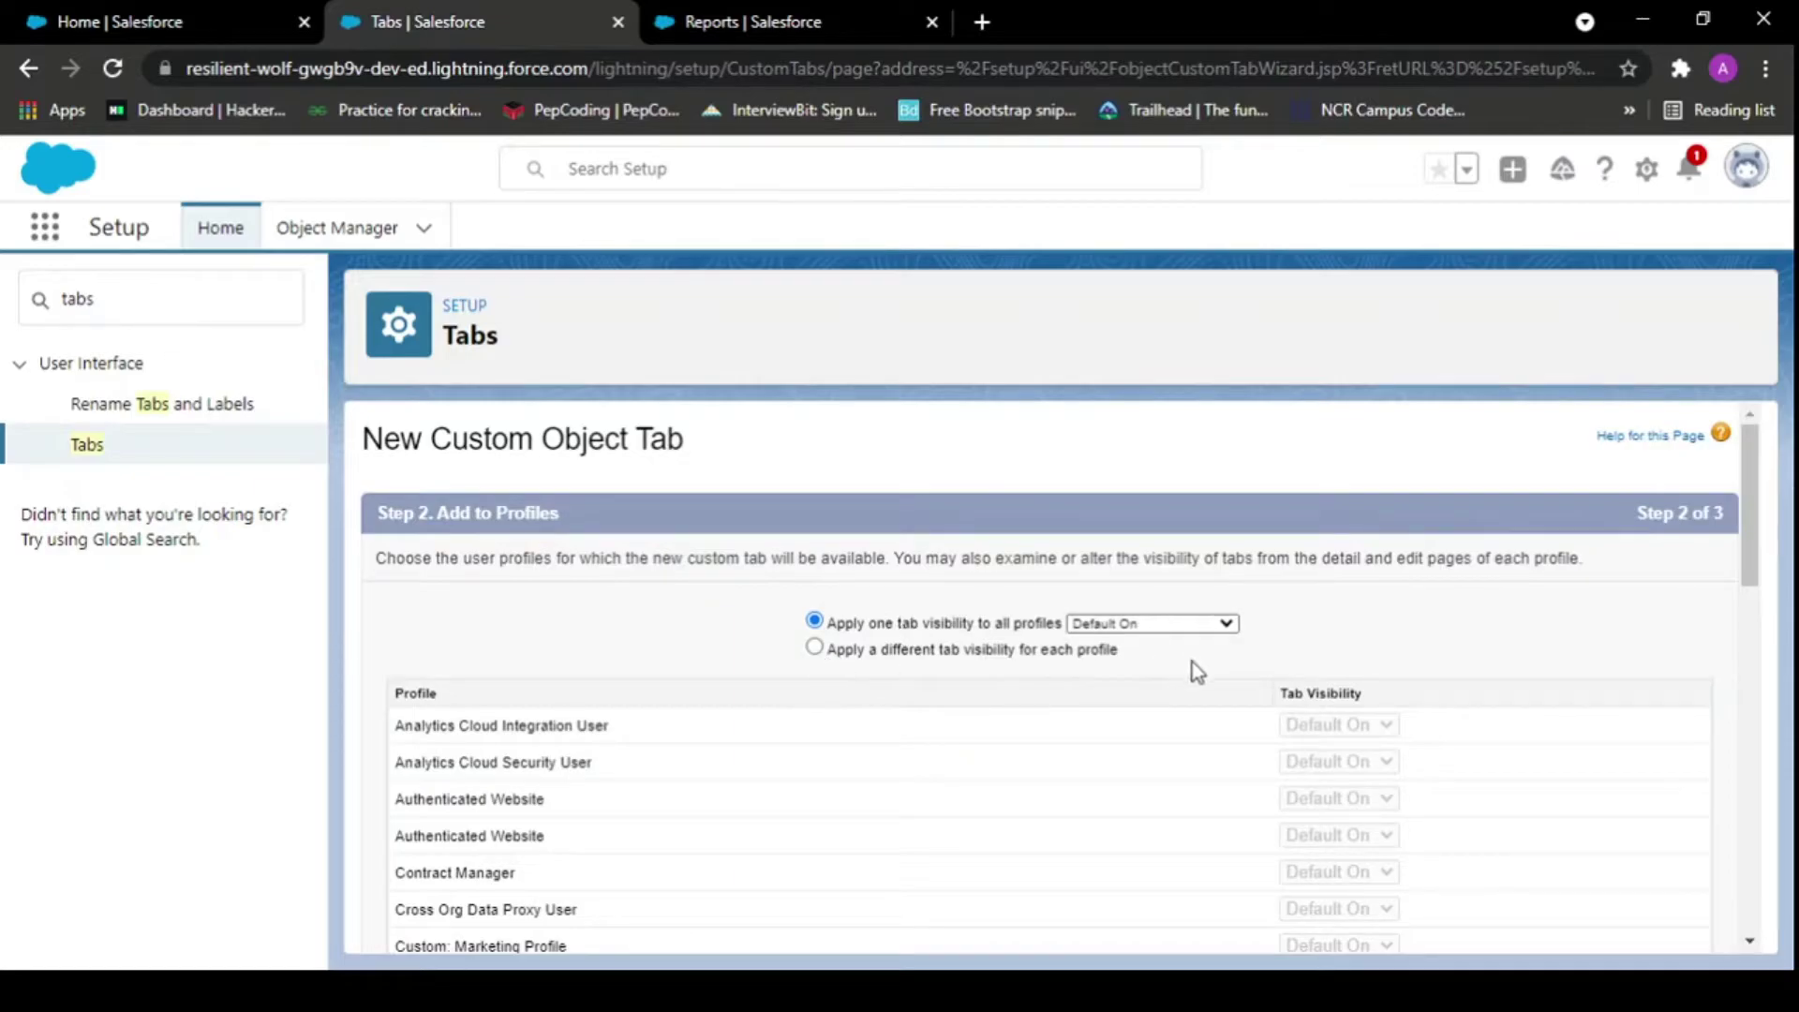
- Keep default profiles, untick the tab for all custom apps, and save the Student tab
scroll(946, 667, "down", 10)
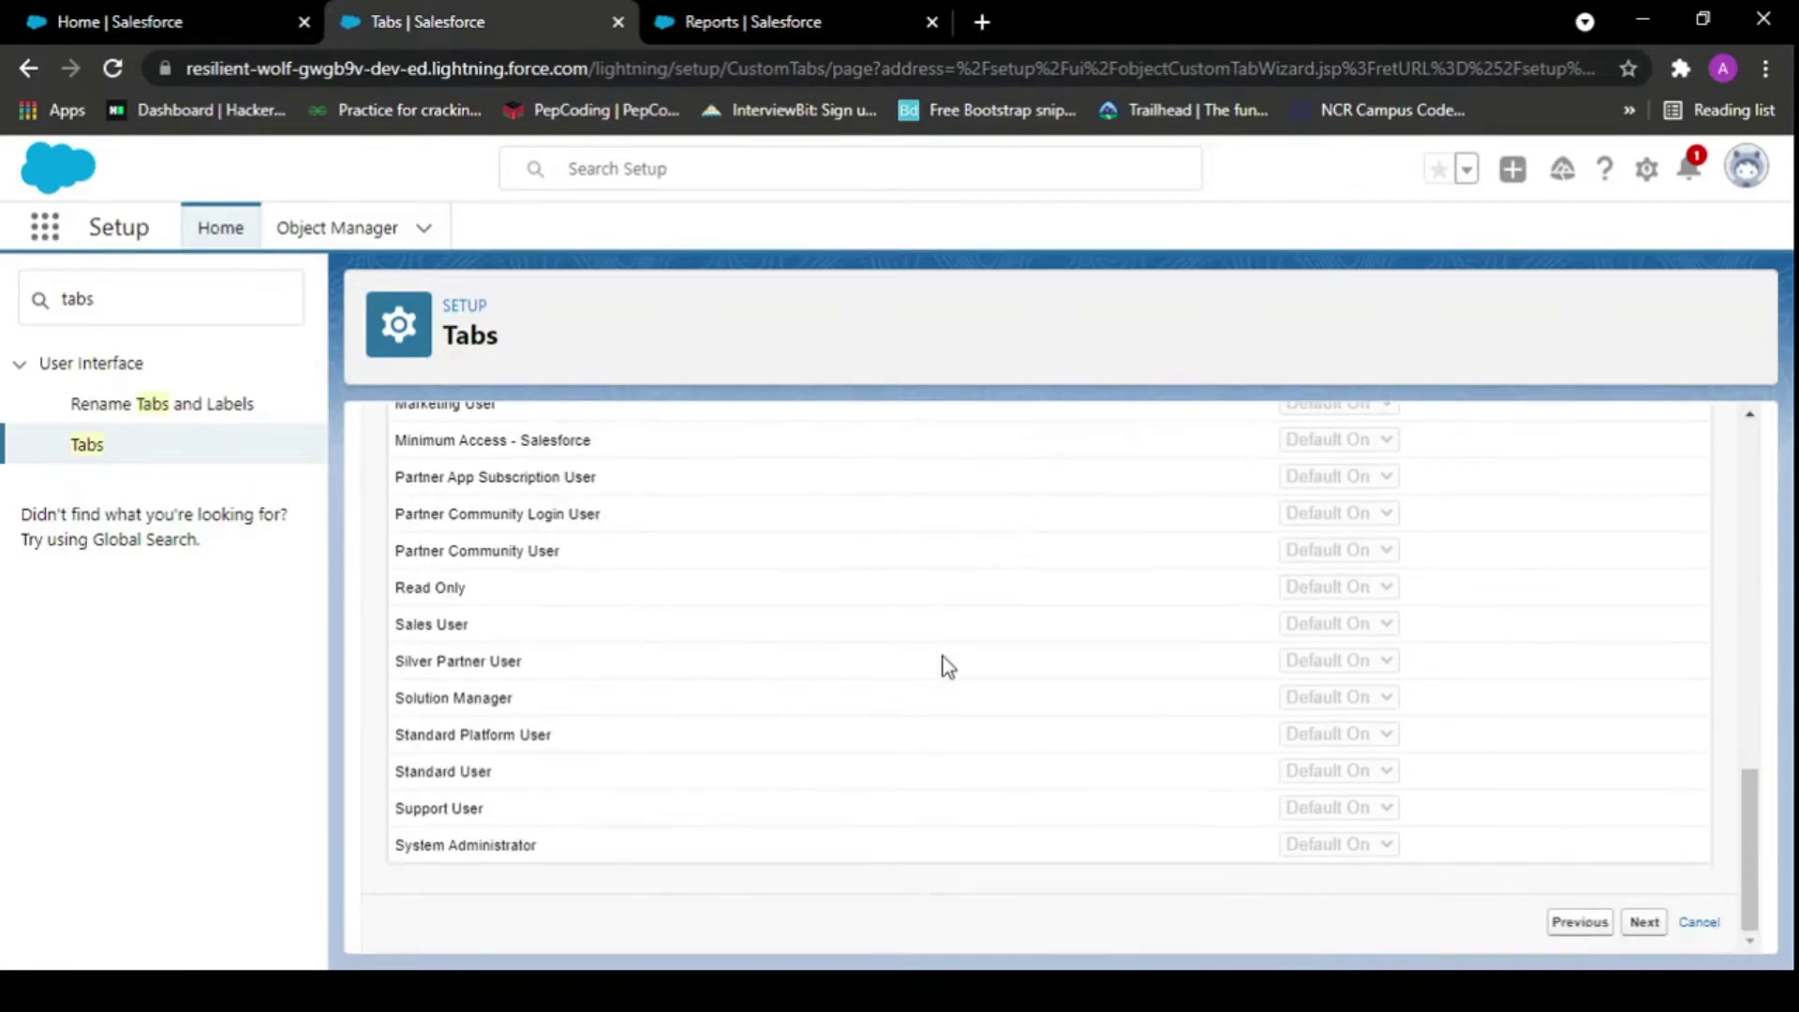
left_click(1646, 923)
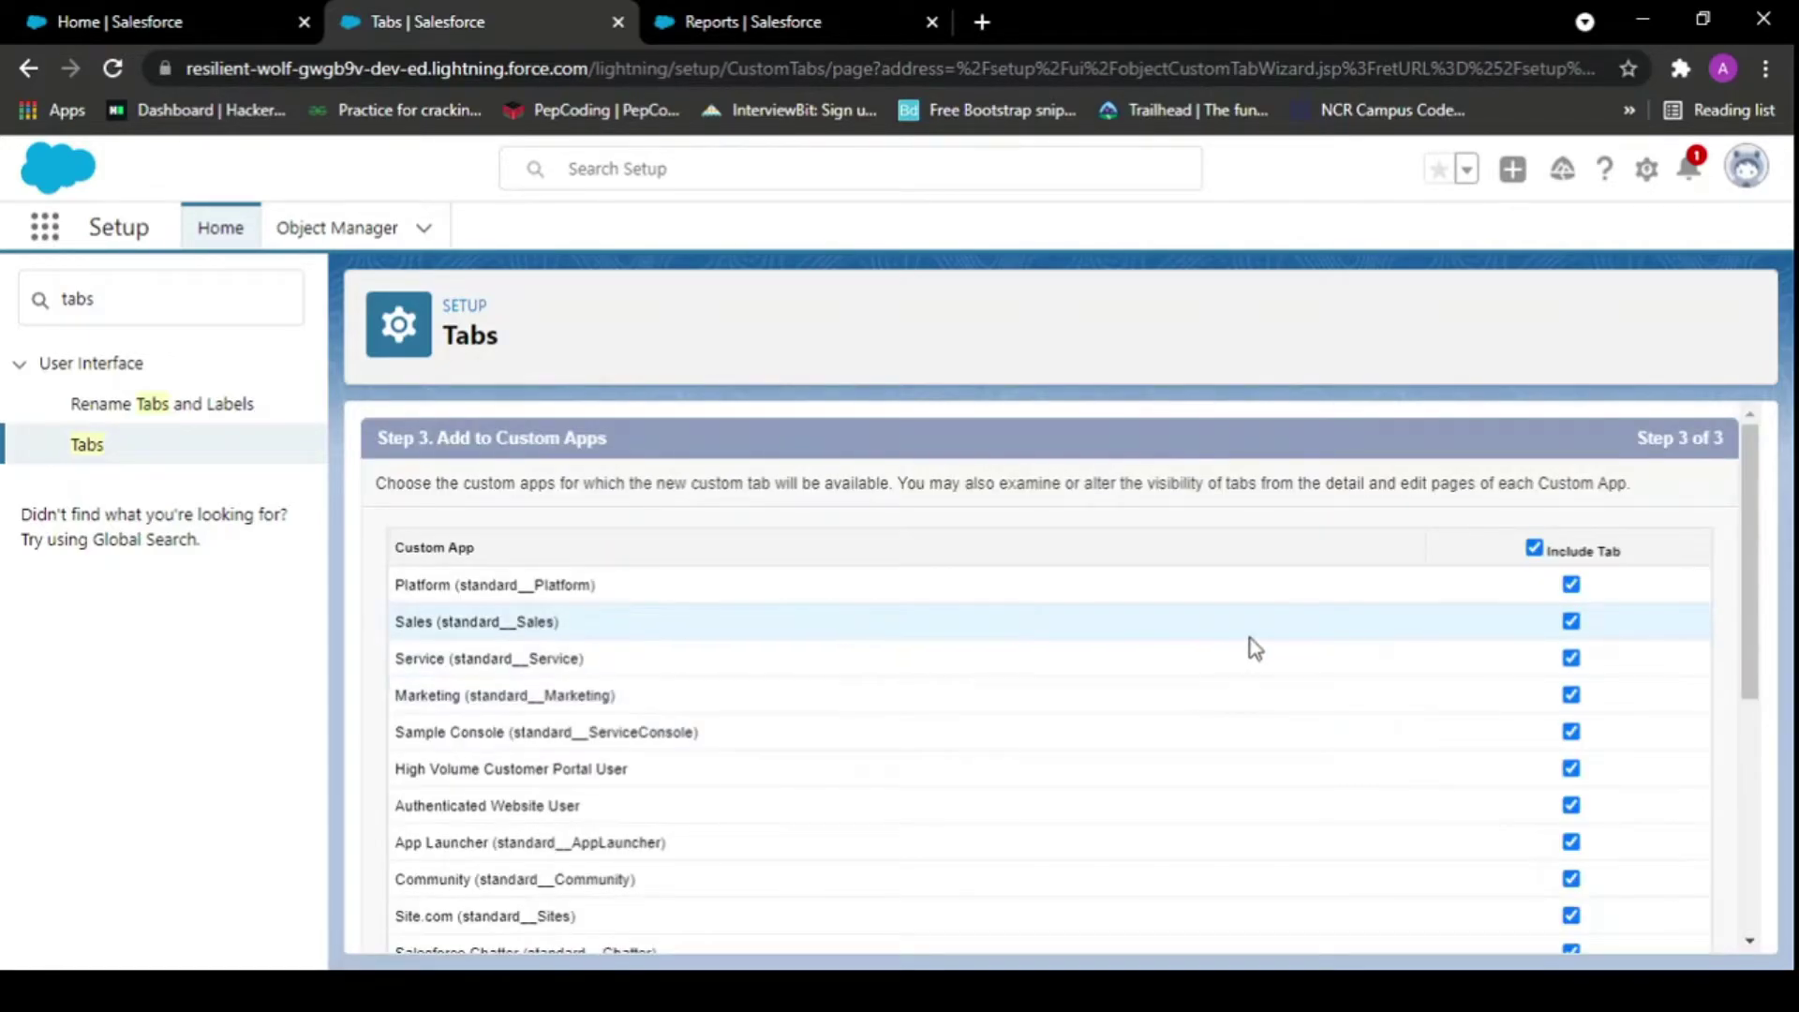
scroll(1254, 646, "down", 5)
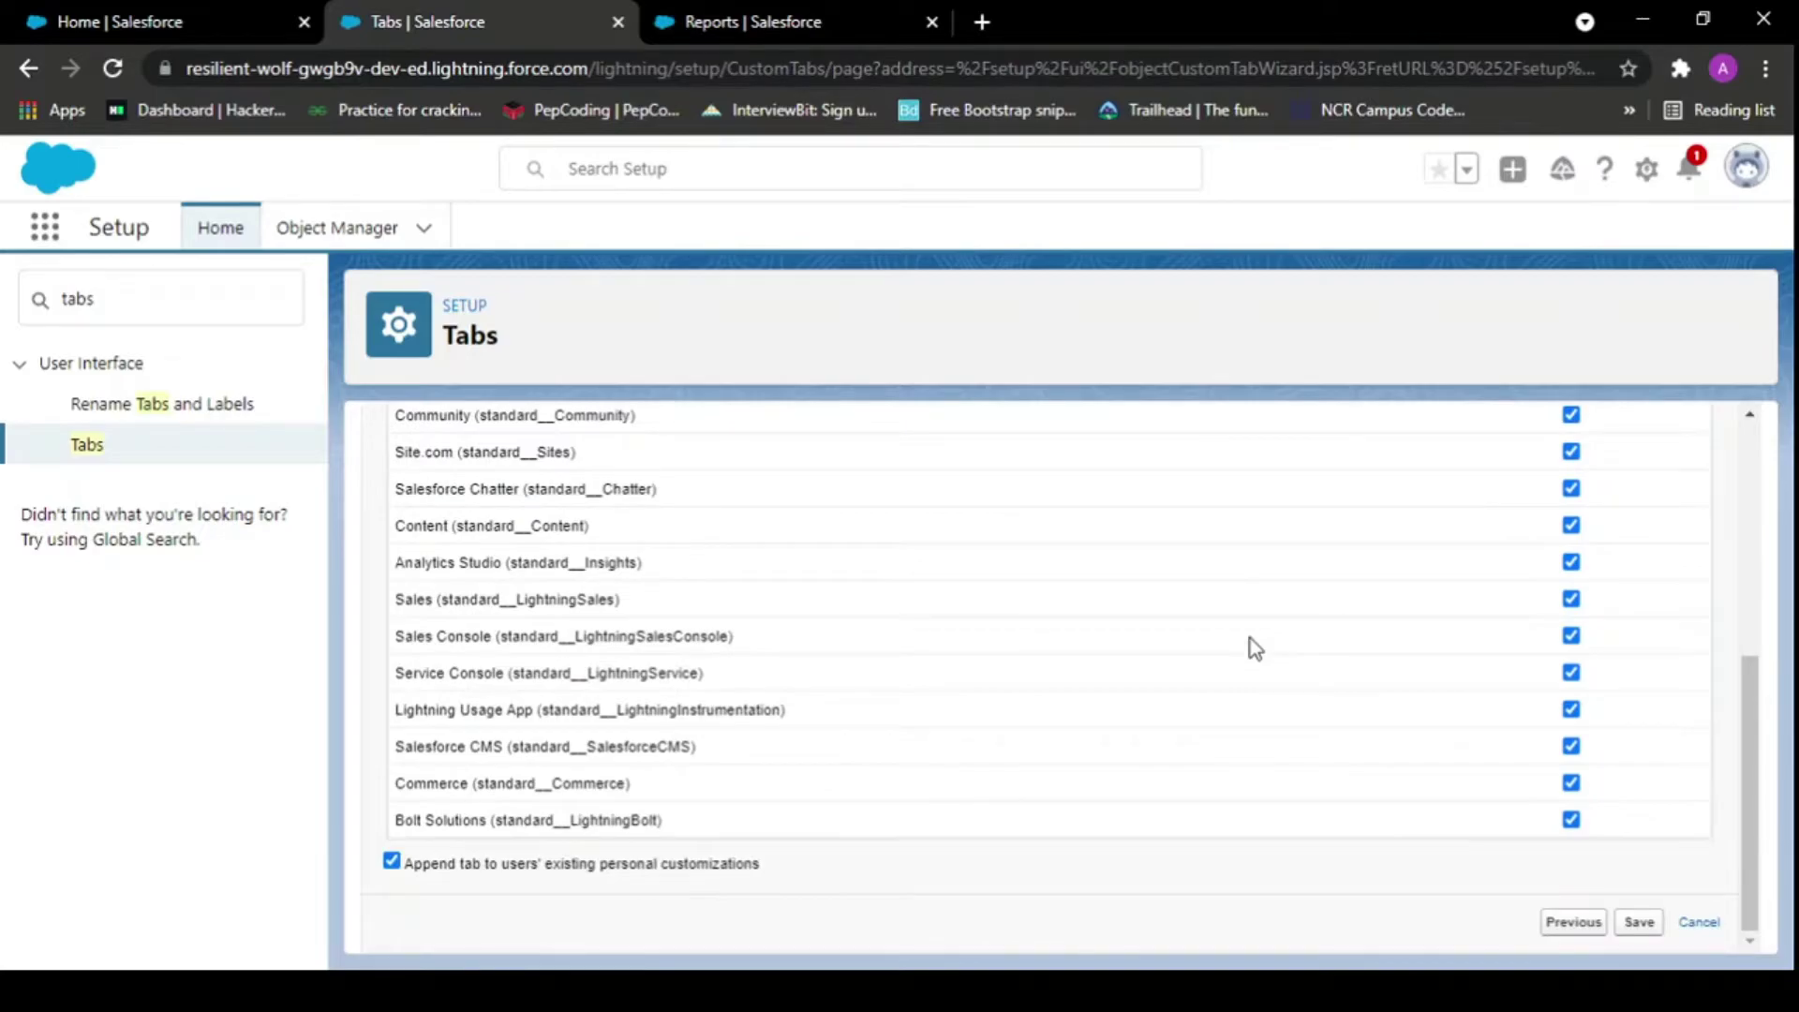
scroll(1250, 638, "up", 5)
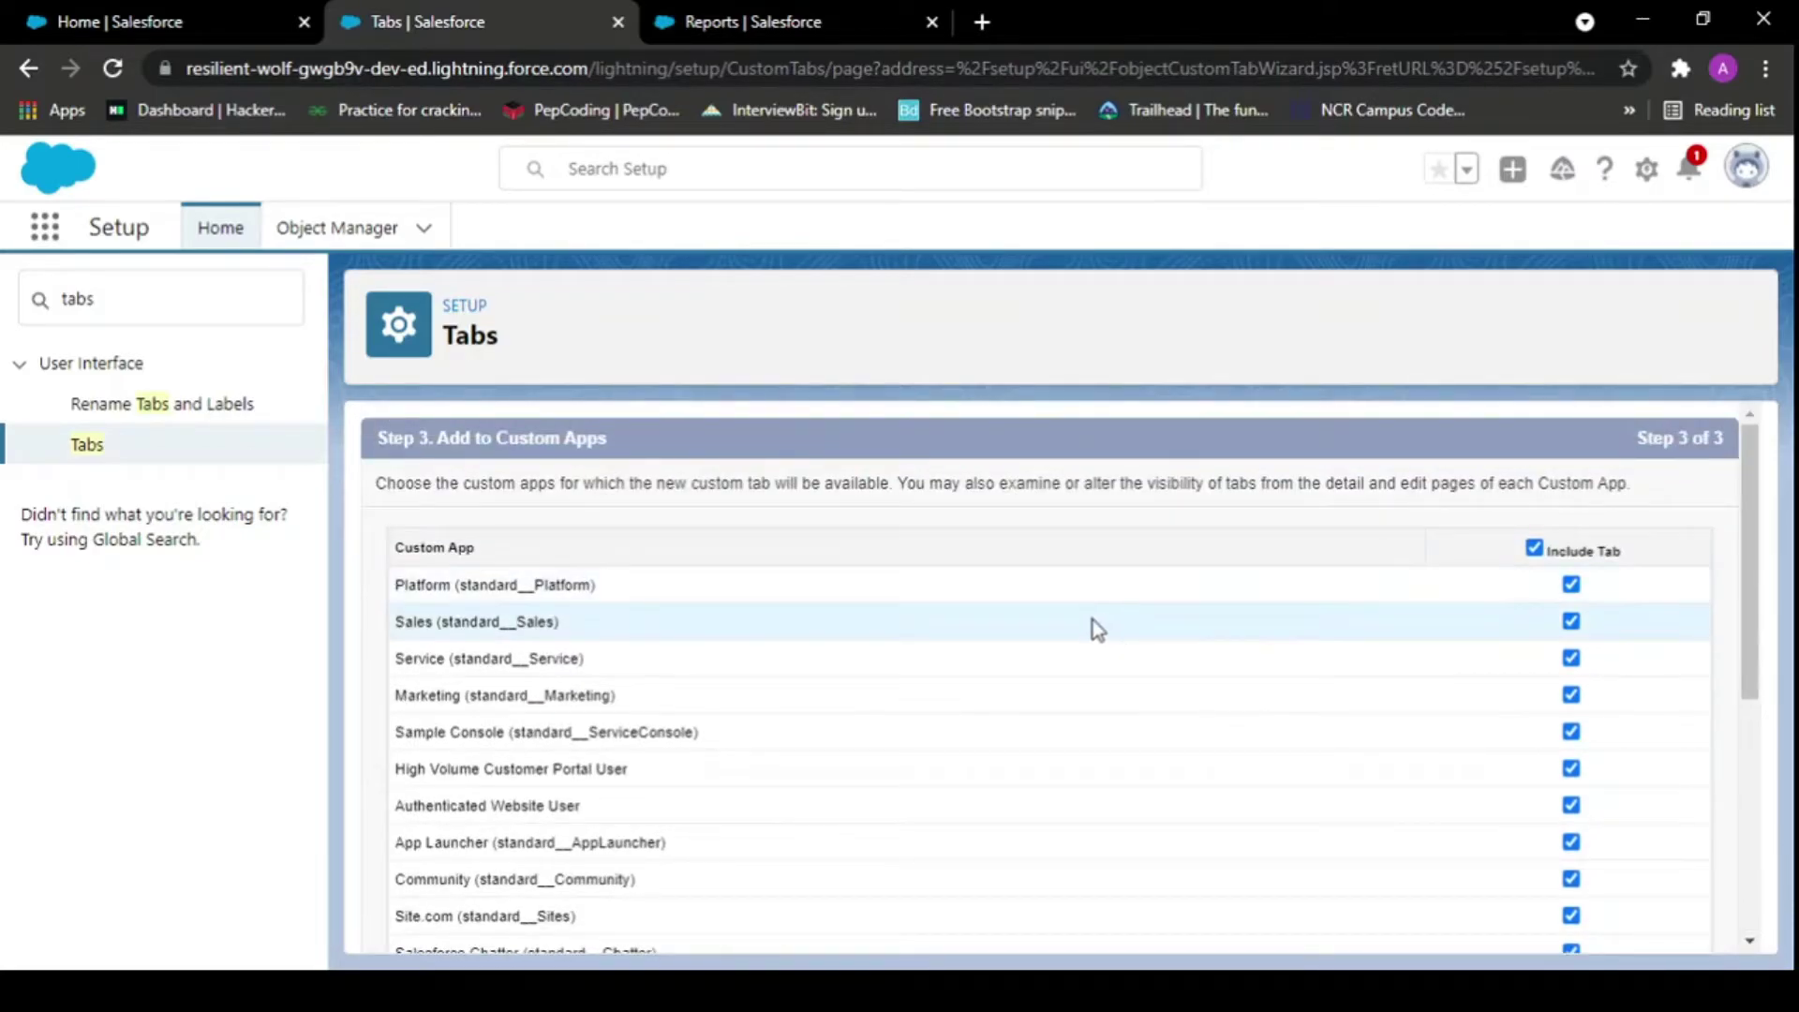
left_click(1535, 549)
scroll(1537, 553, "down", 5)
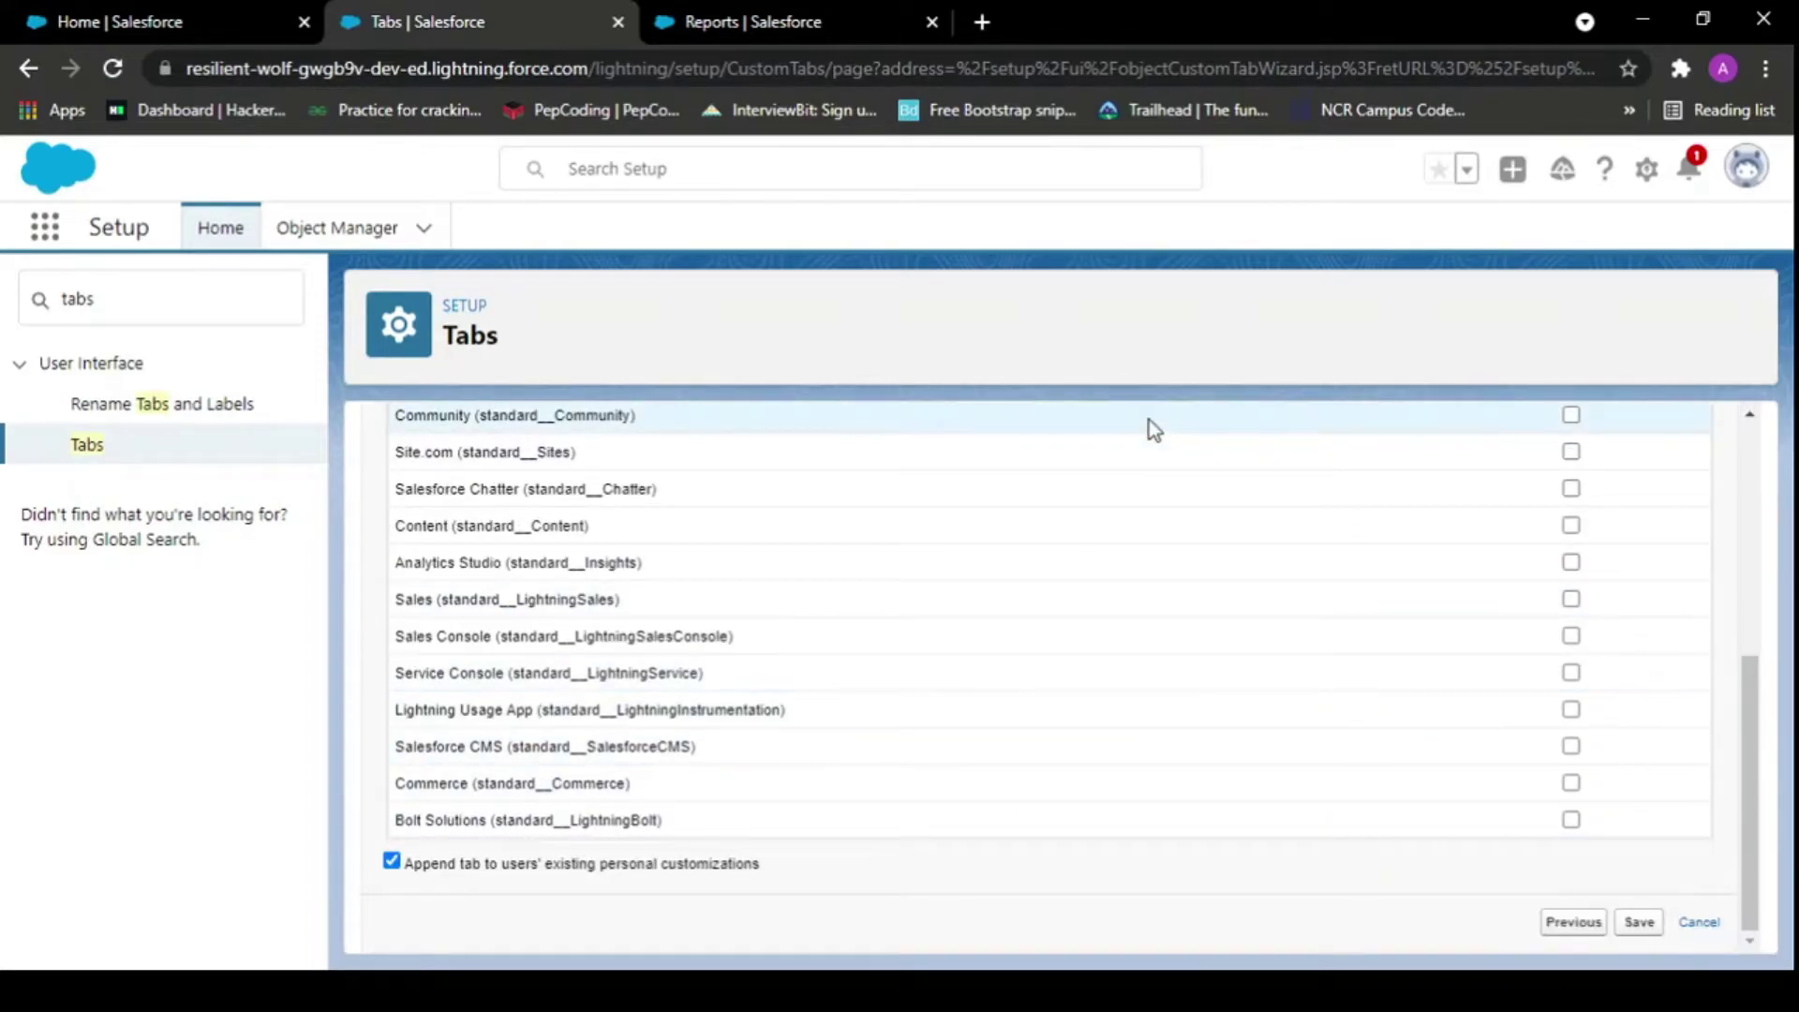
scroll(1149, 423, "up", 5)
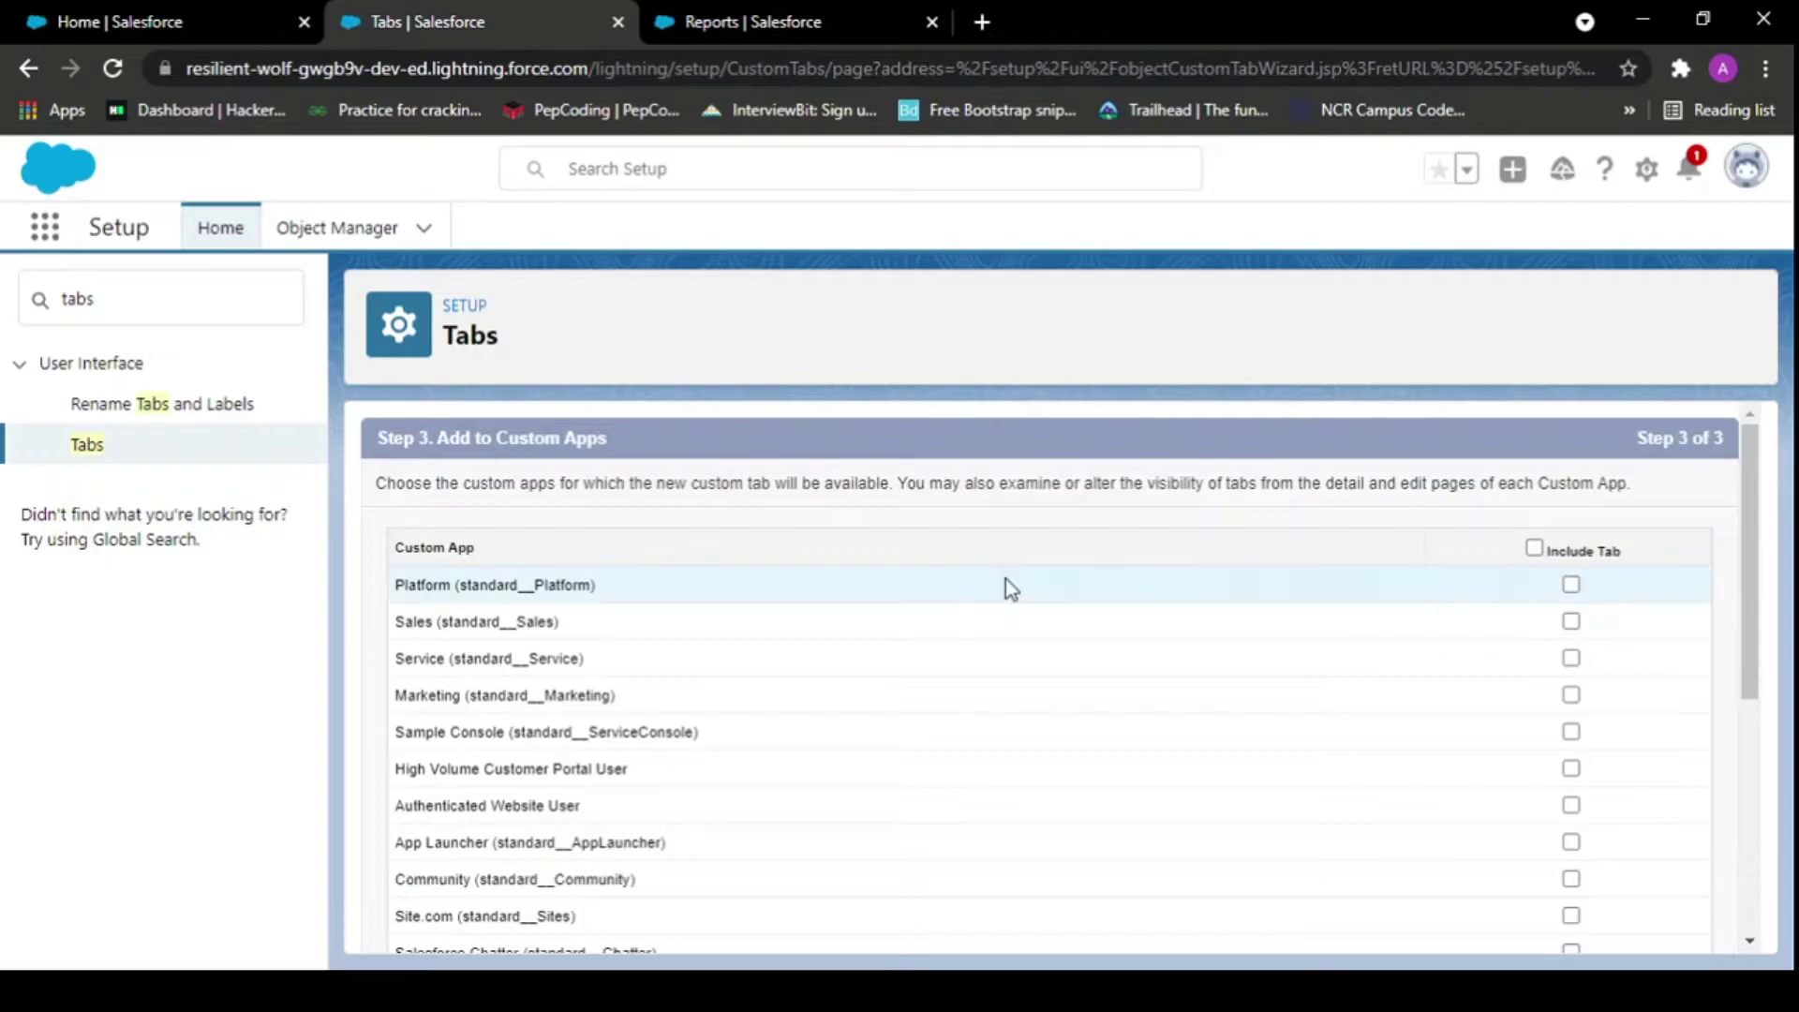
scroll(1007, 586, "down", 5)
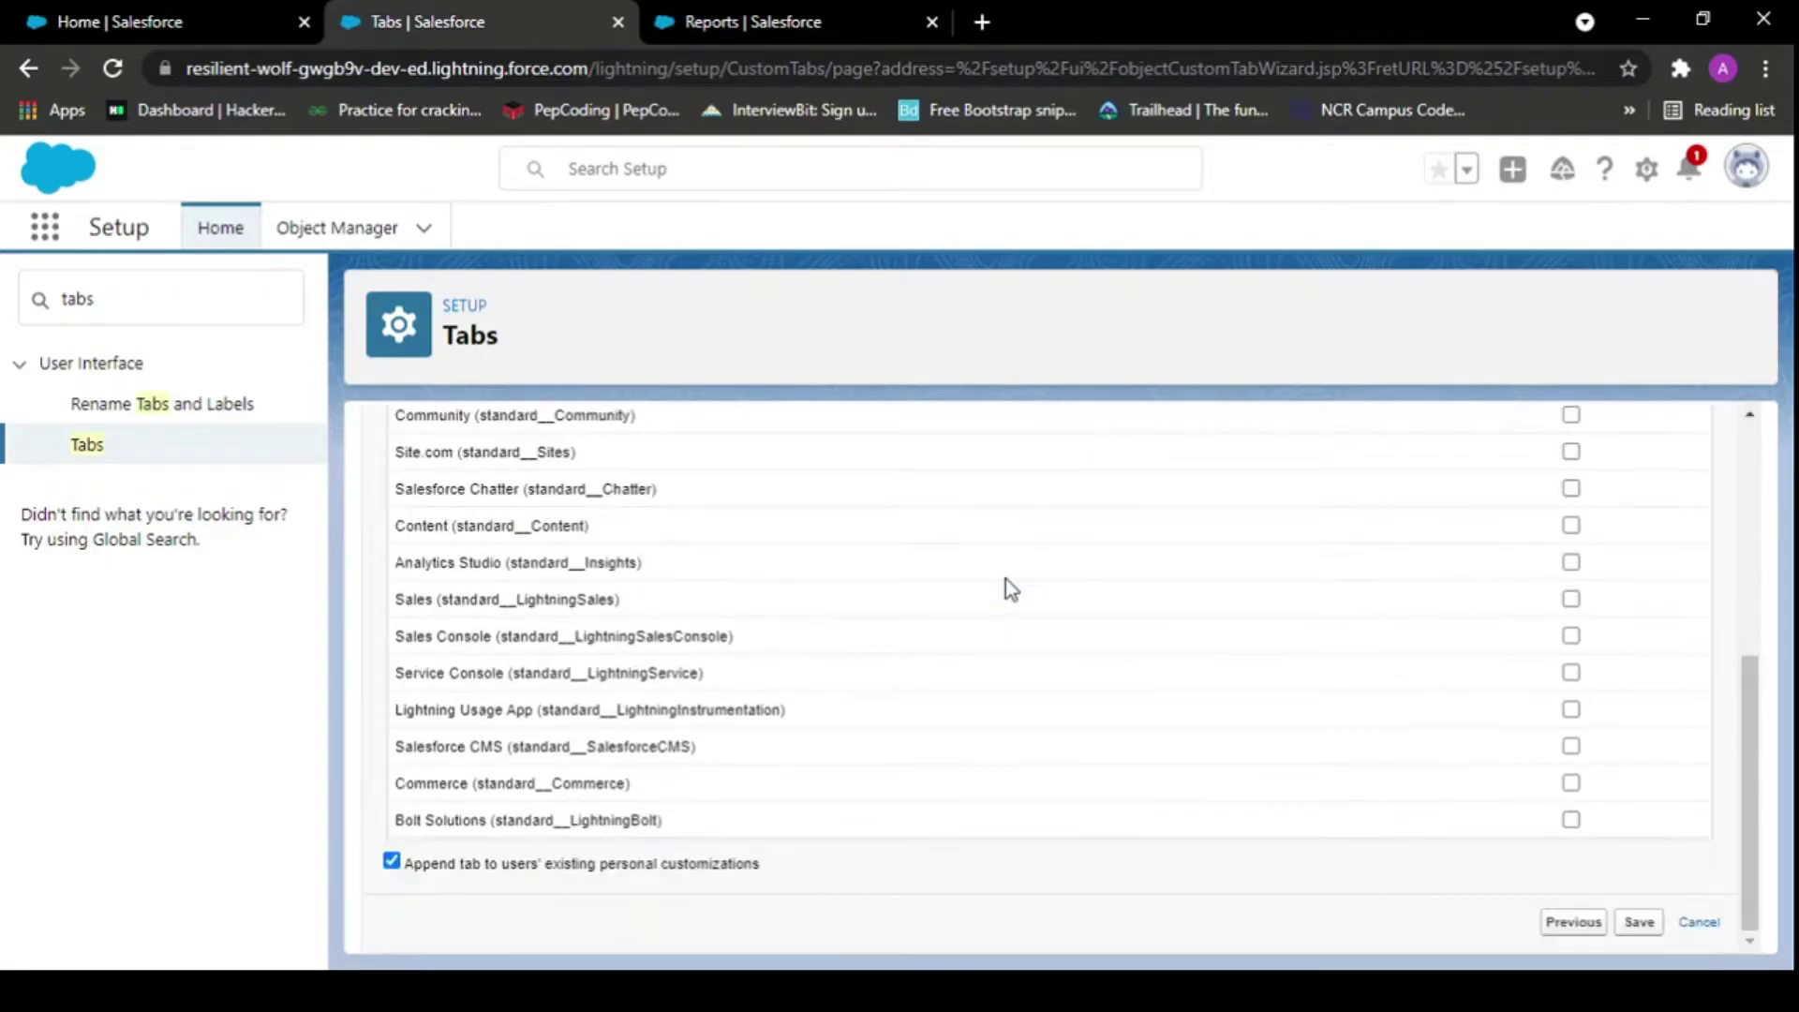
left_click(1639, 923)
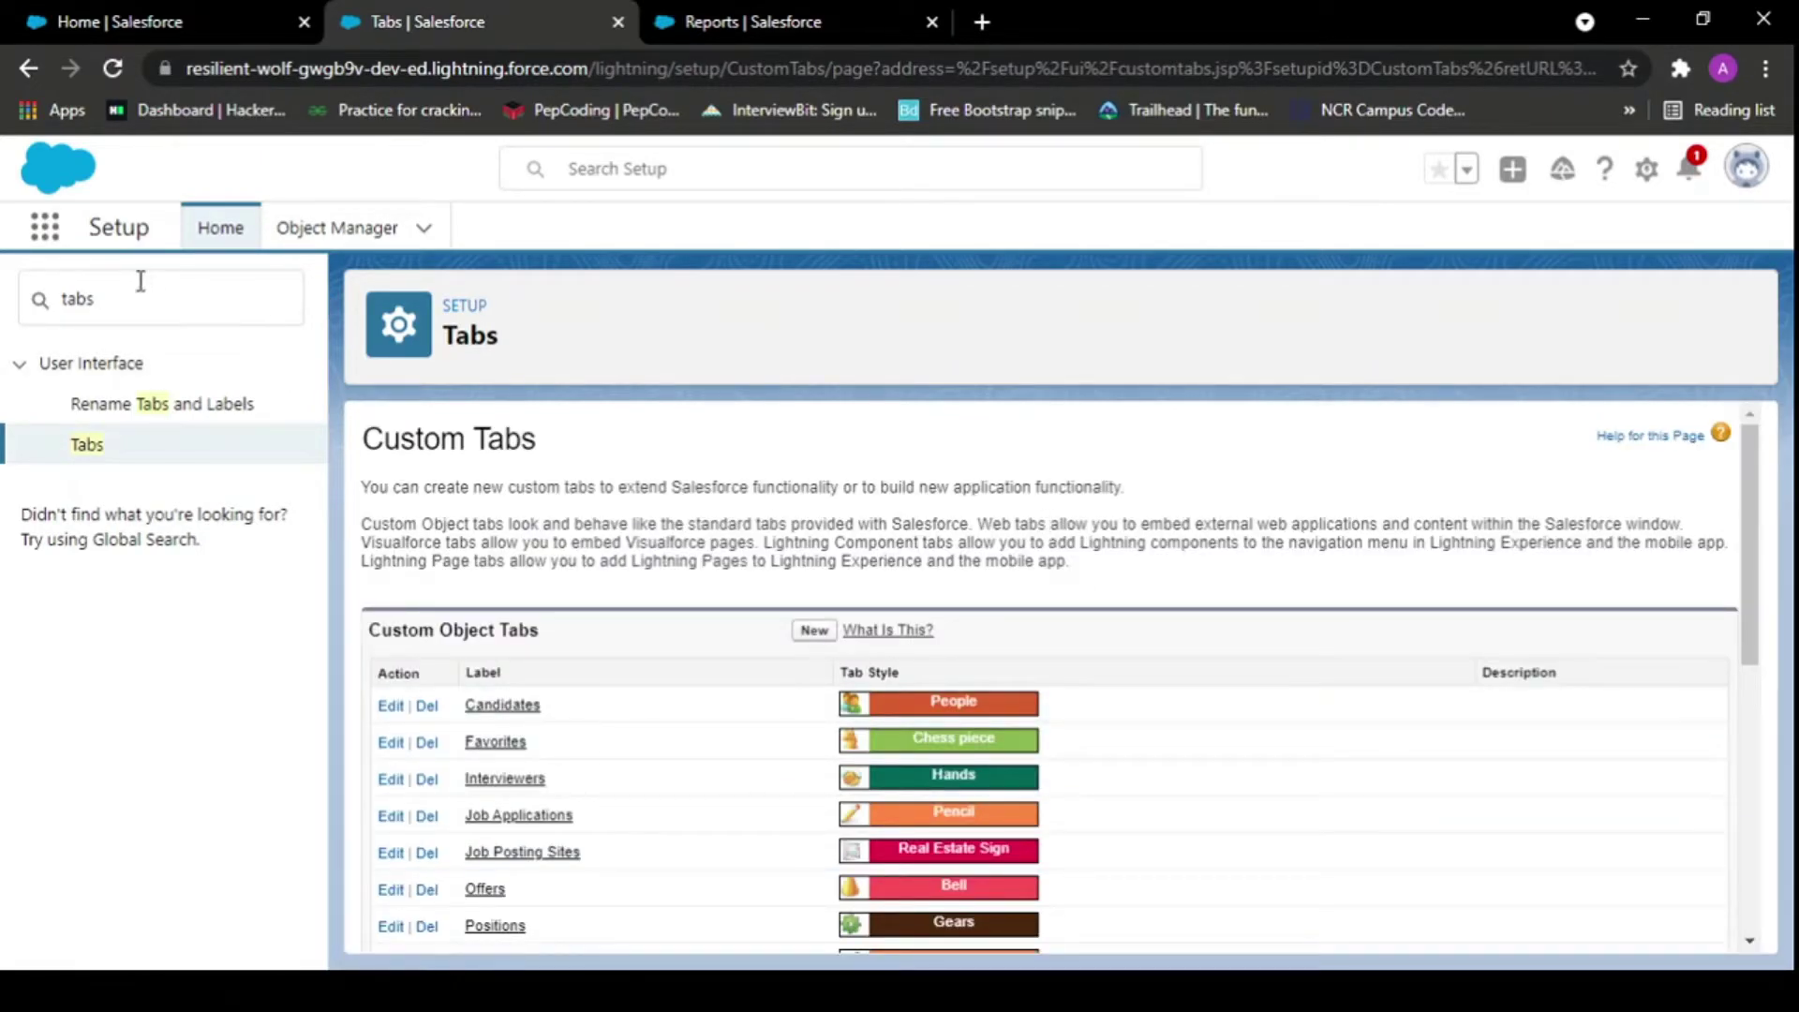
- Search the App Launcher for 'studen' and open Students
left_click(45, 228)
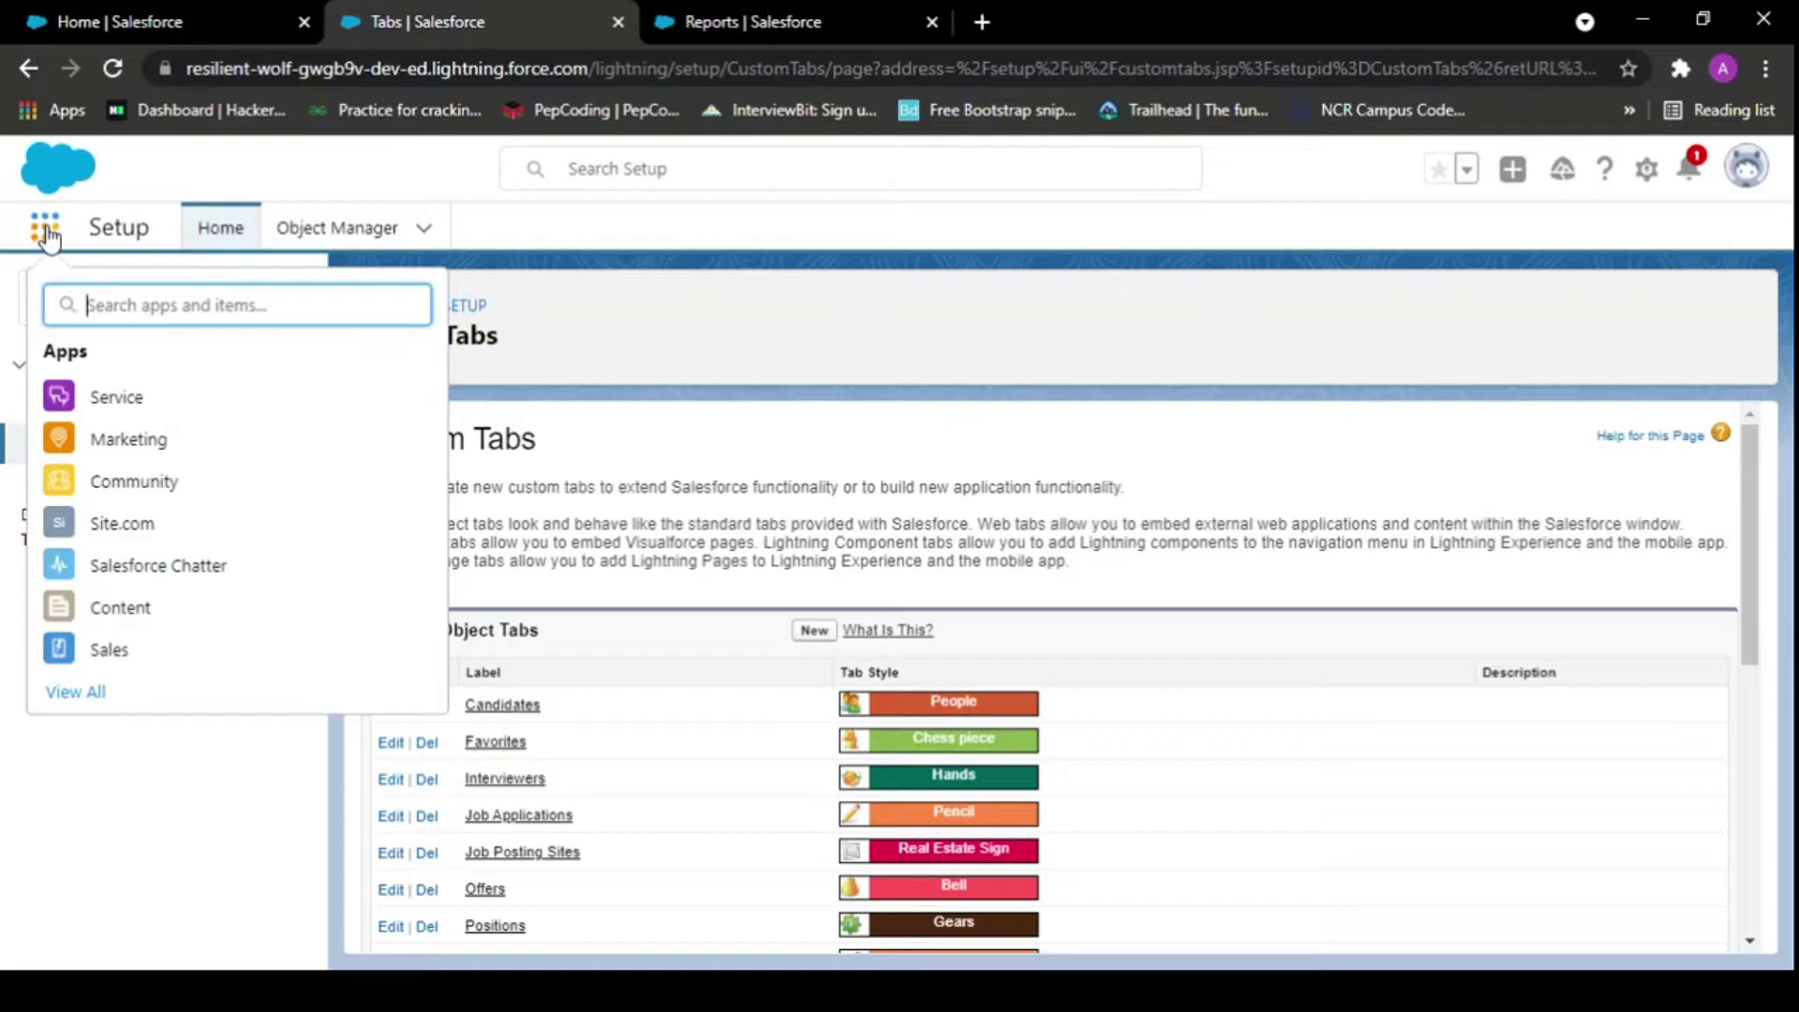
type("studen")
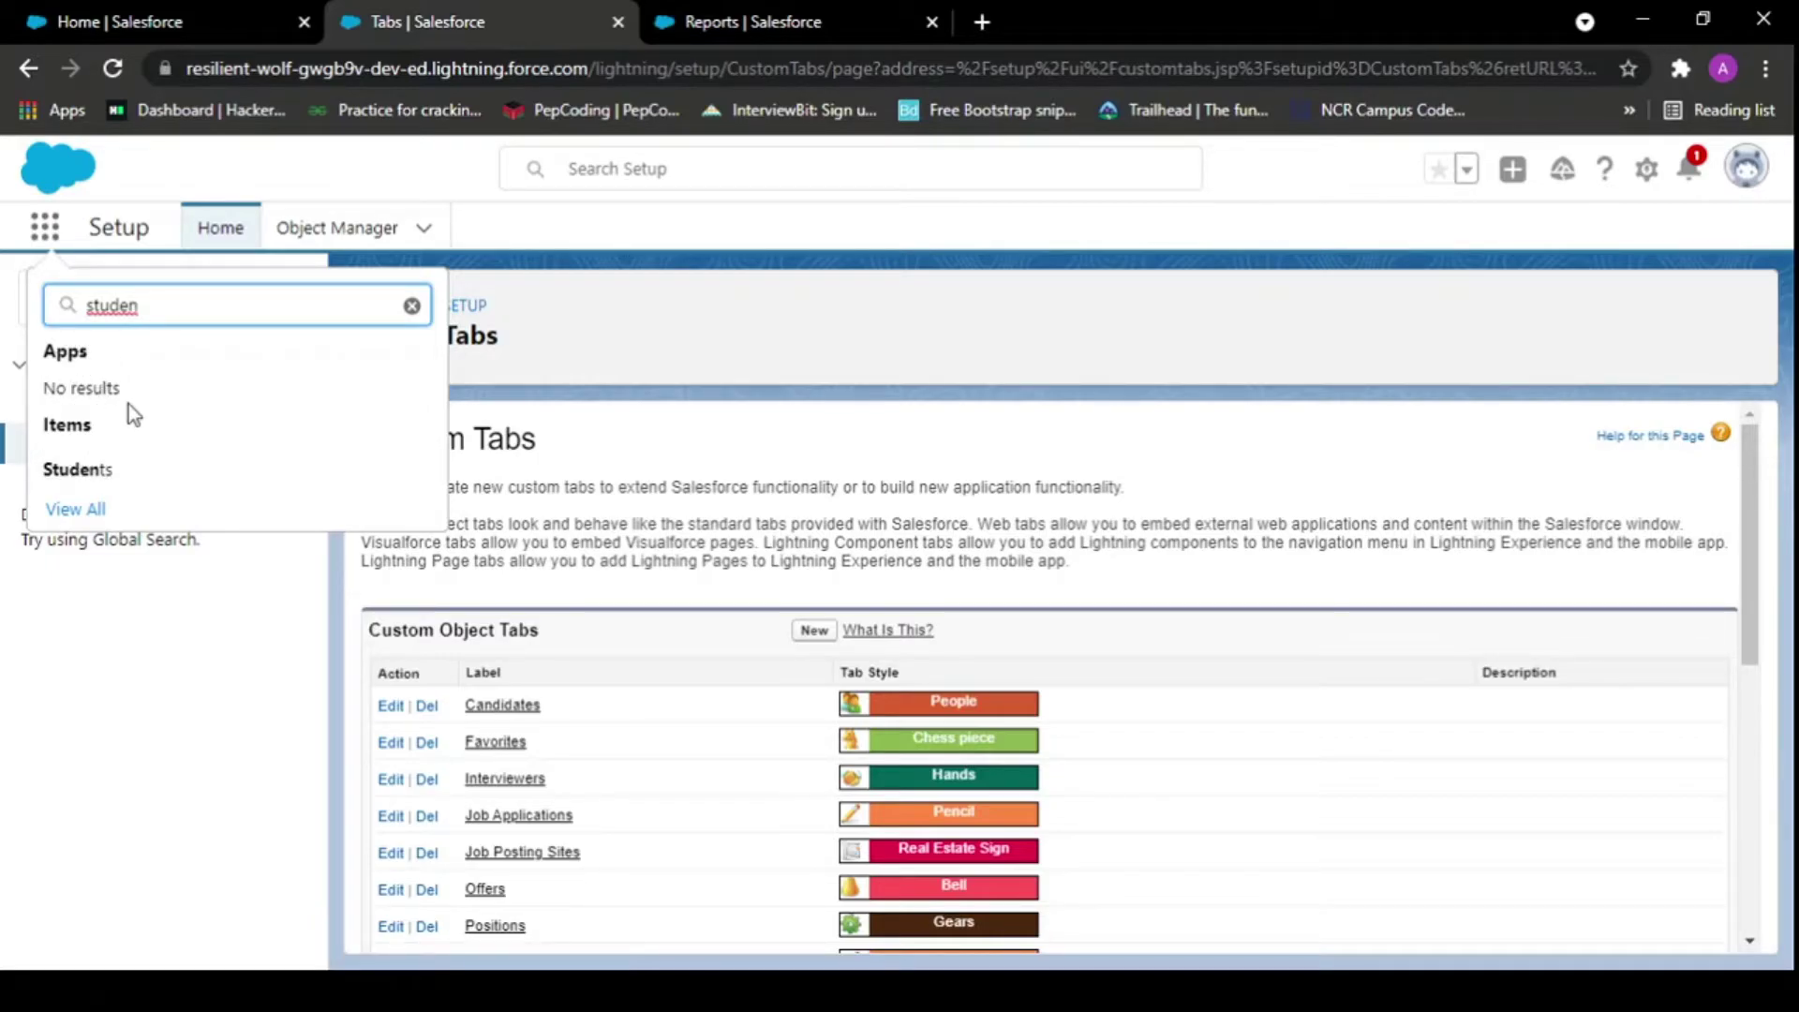
left_click(97, 485)
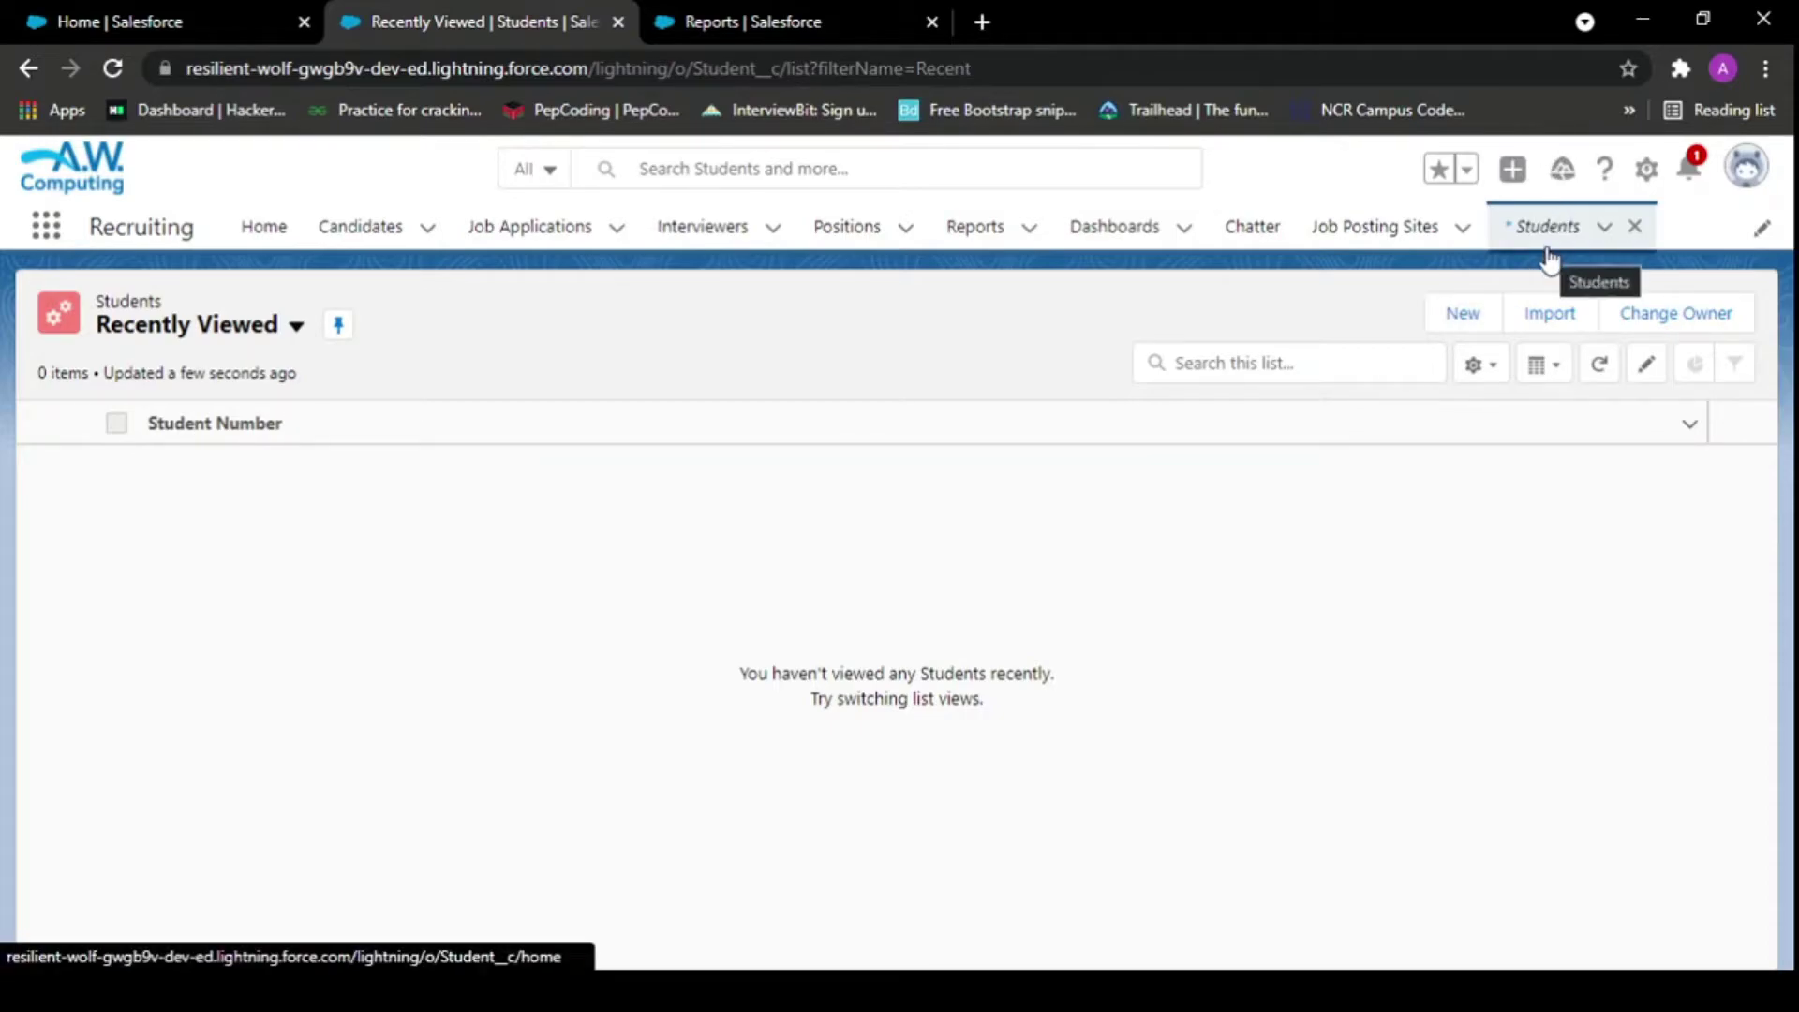
- Create Student 1, age 21, gender Male, using Save & New
left_click(1471, 318)
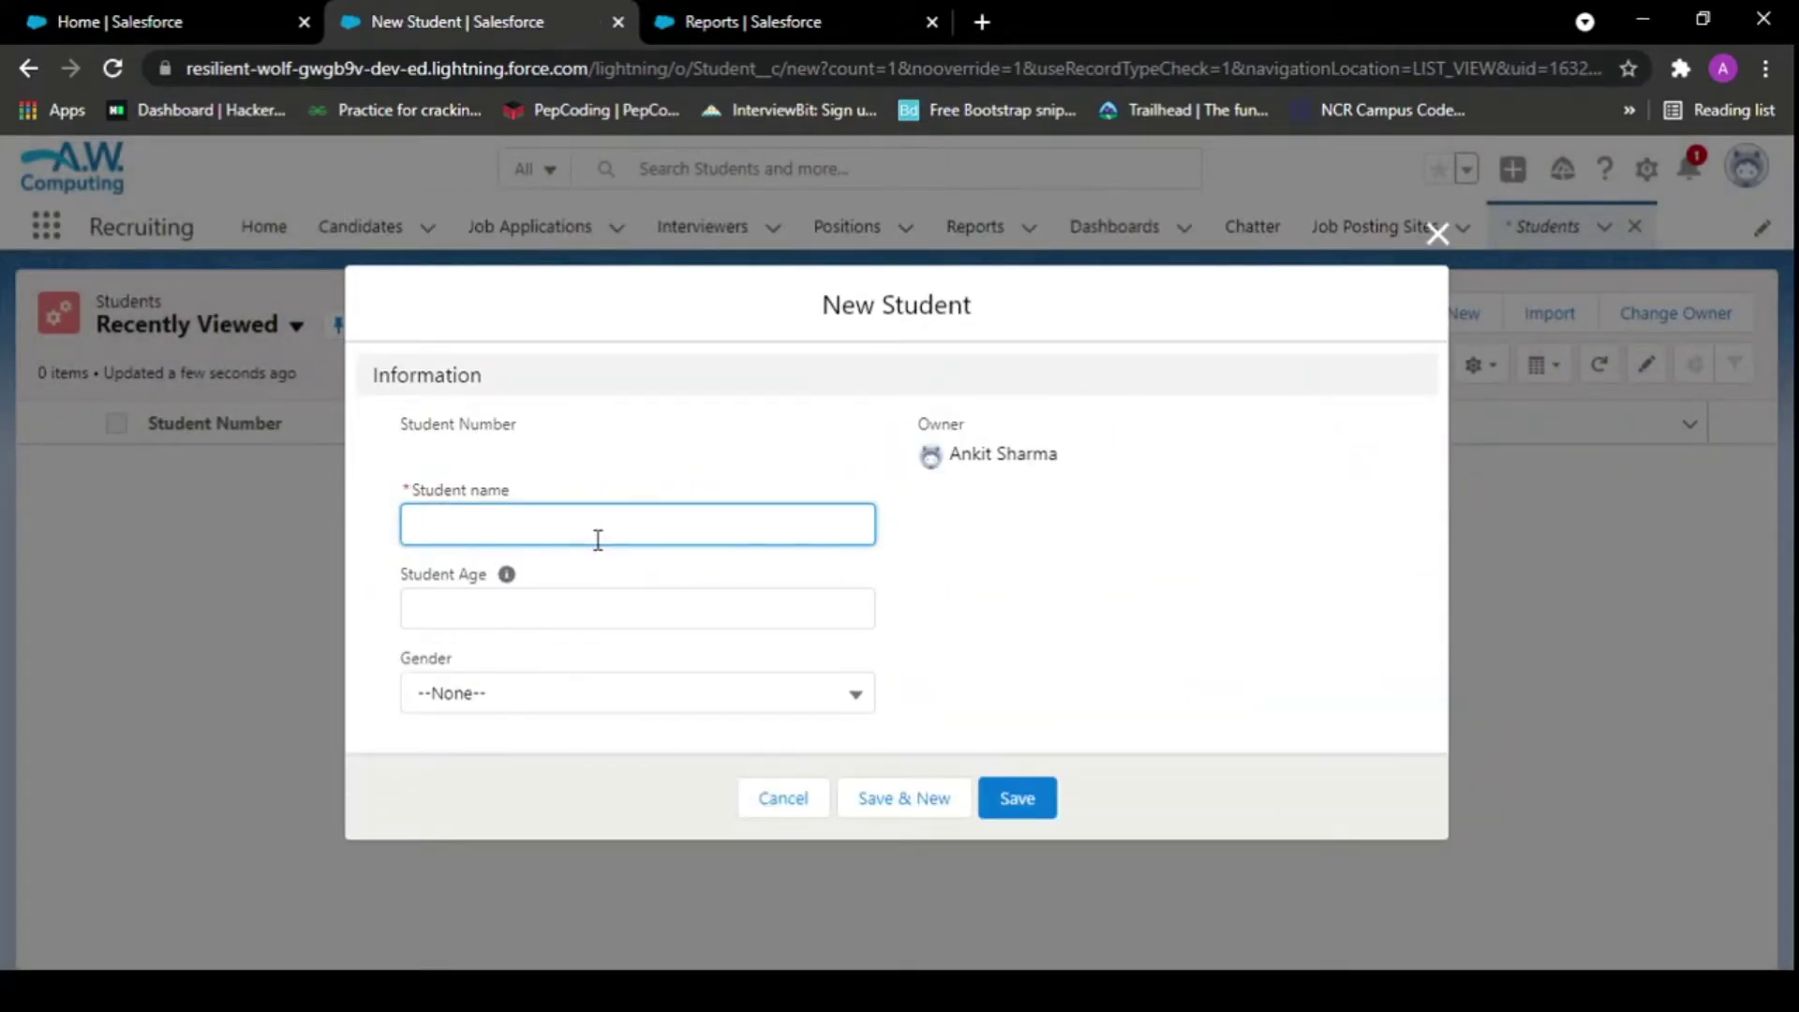
left_click(587, 604)
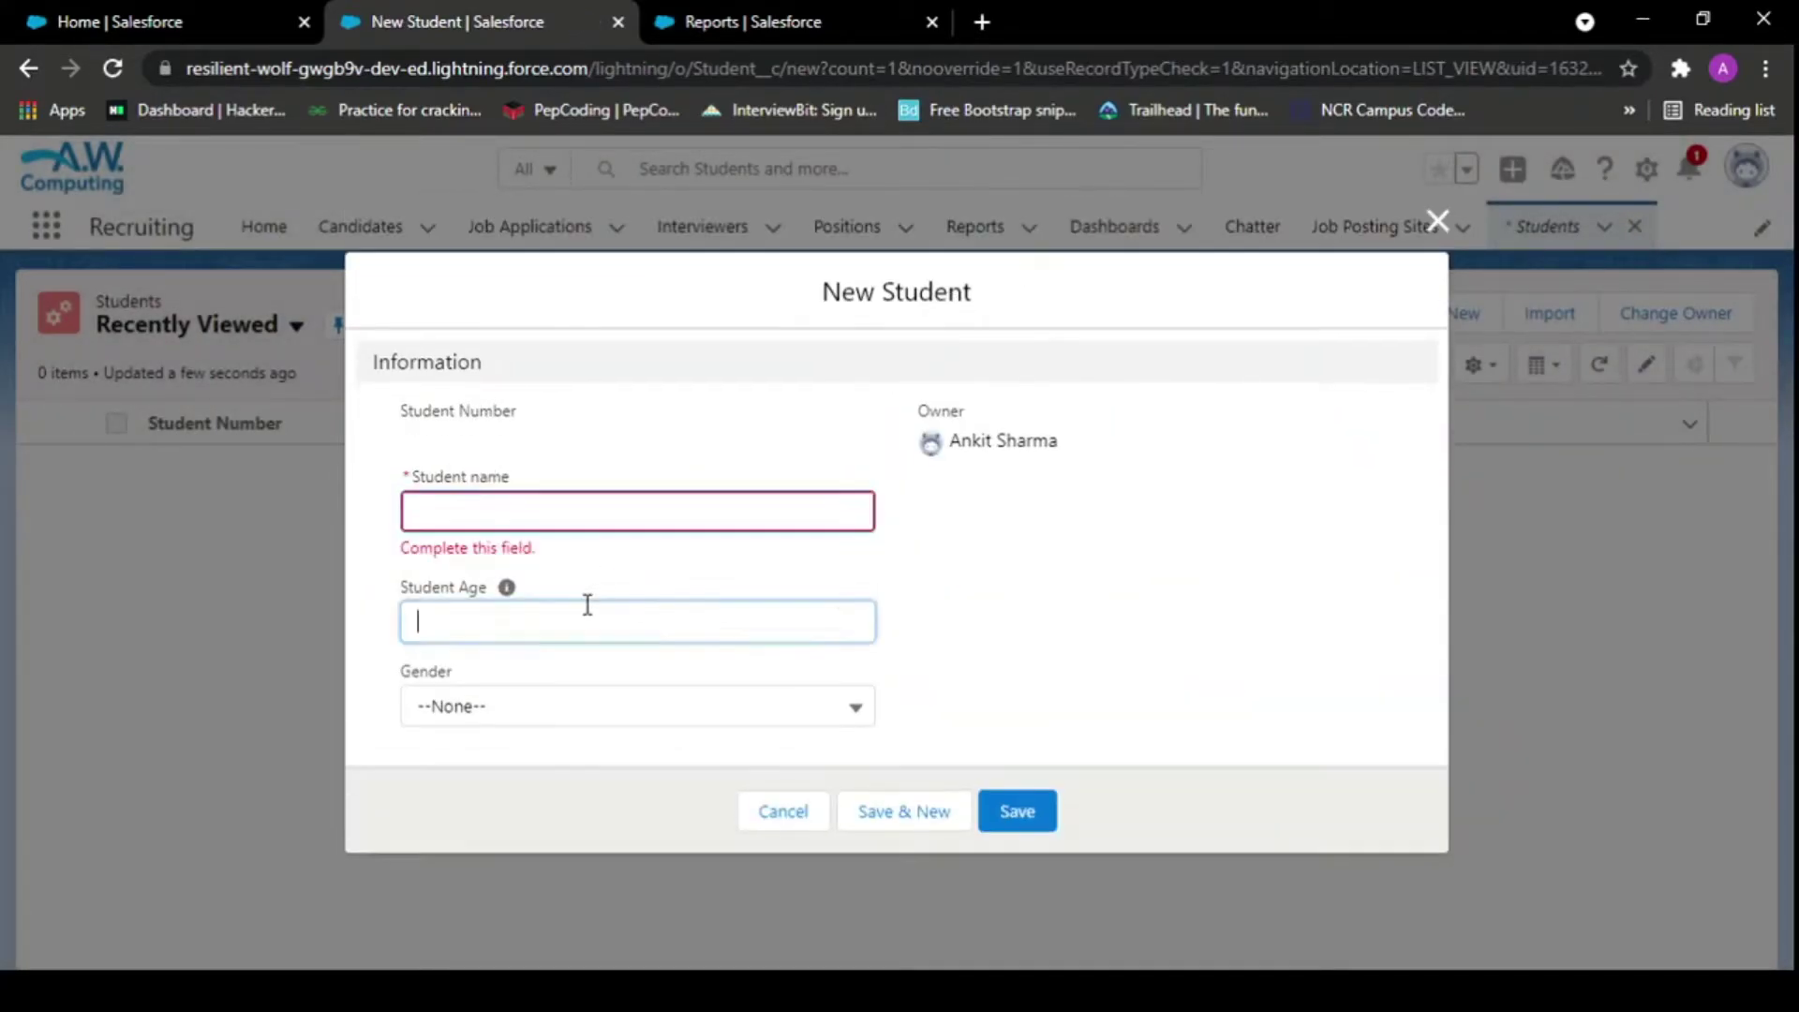
left_click(939, 678)
left_click(523, 493)
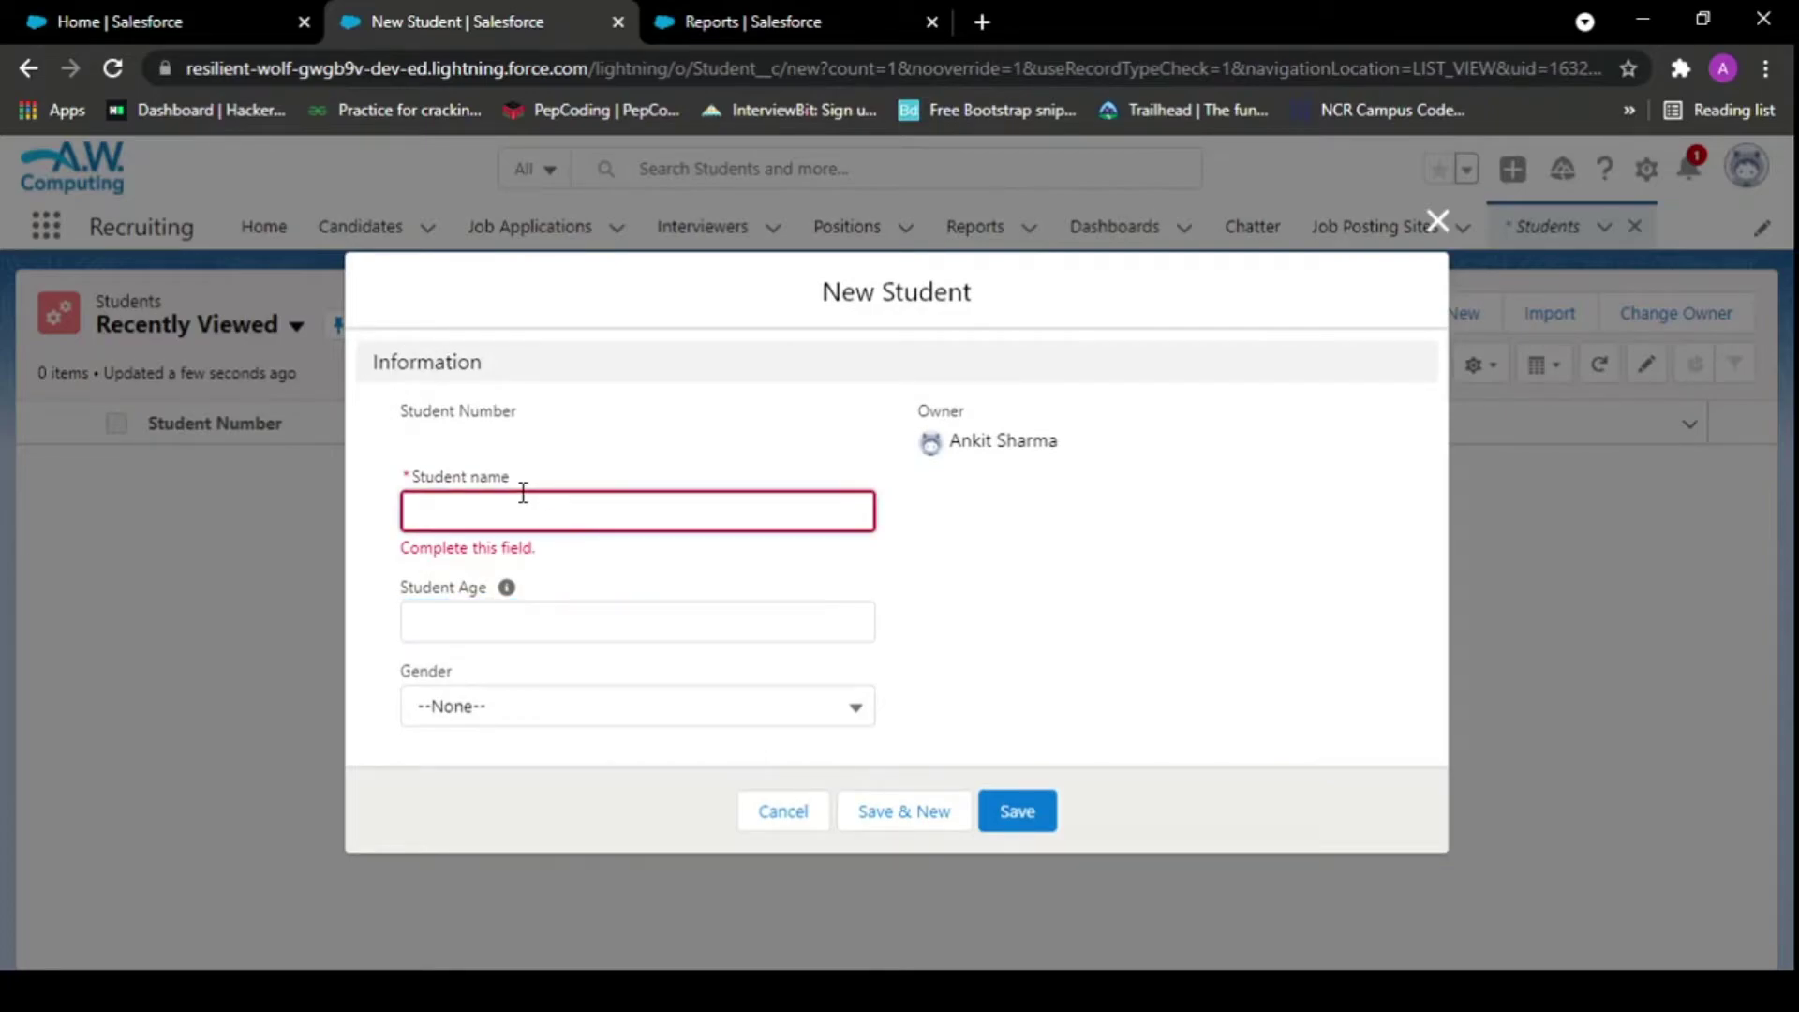
left_click_drag(402, 544, 556, 560)
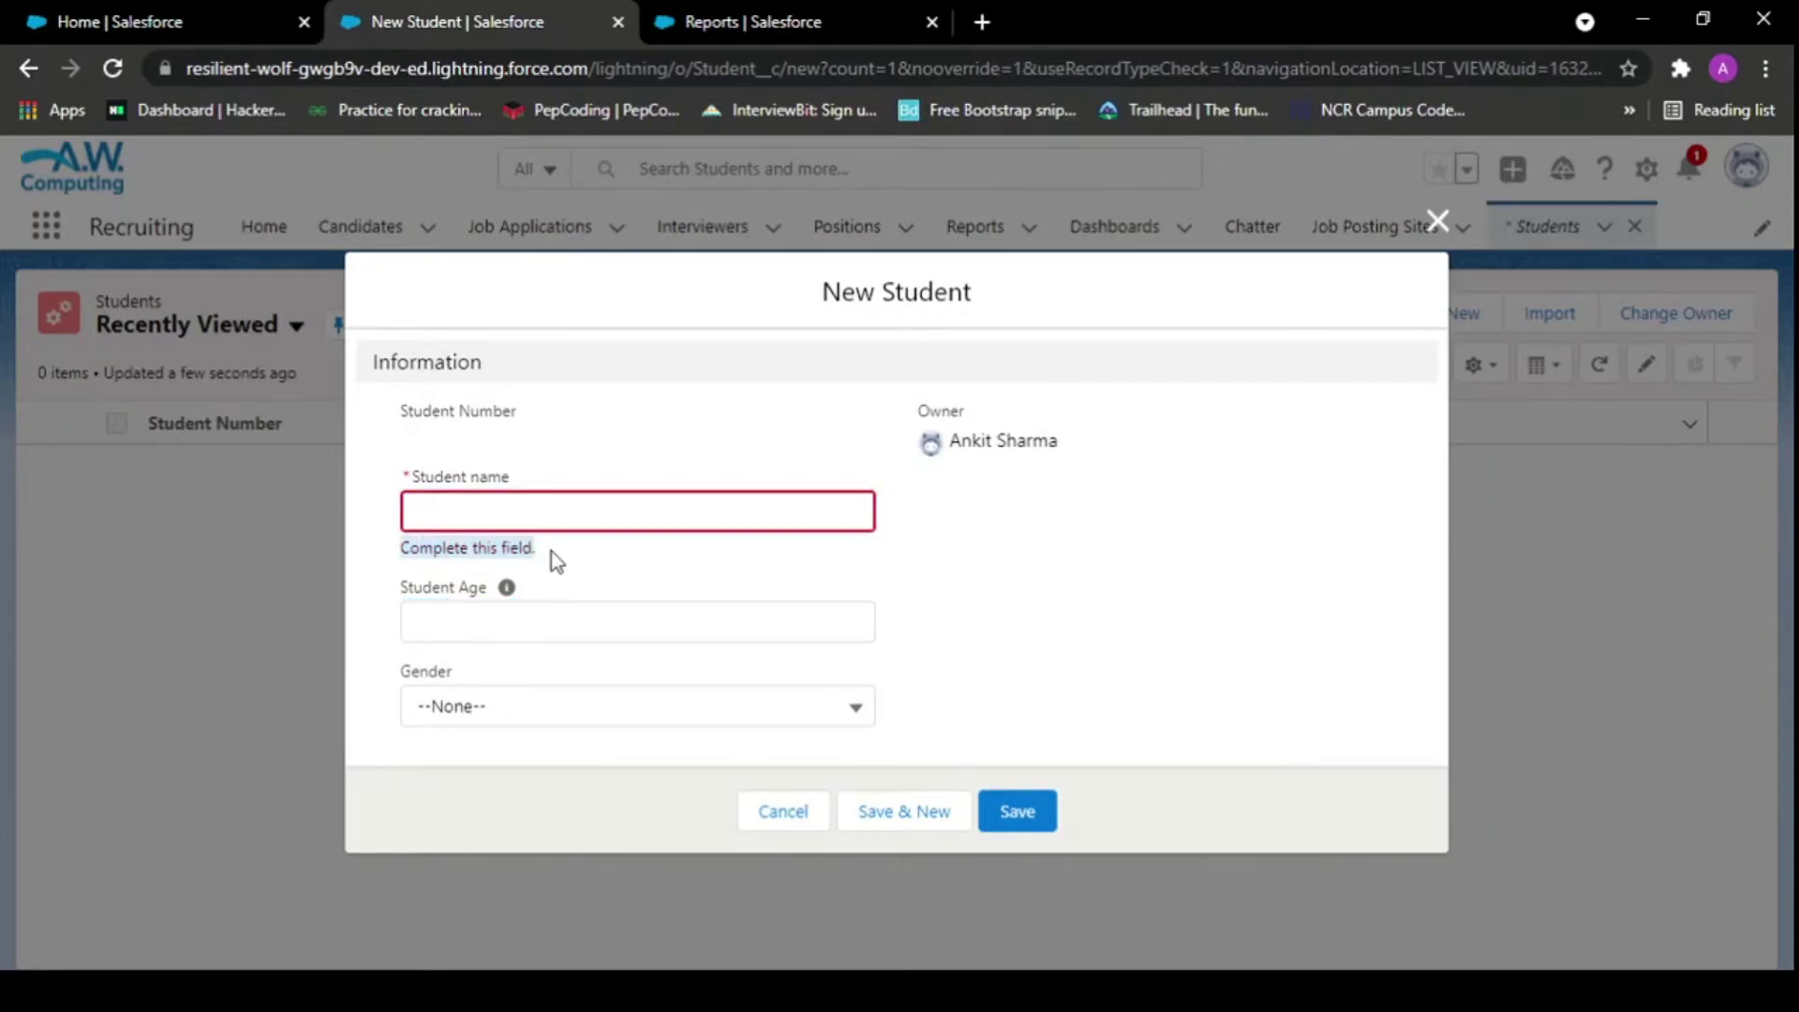
left_click(551, 552)
left_click(536, 621)
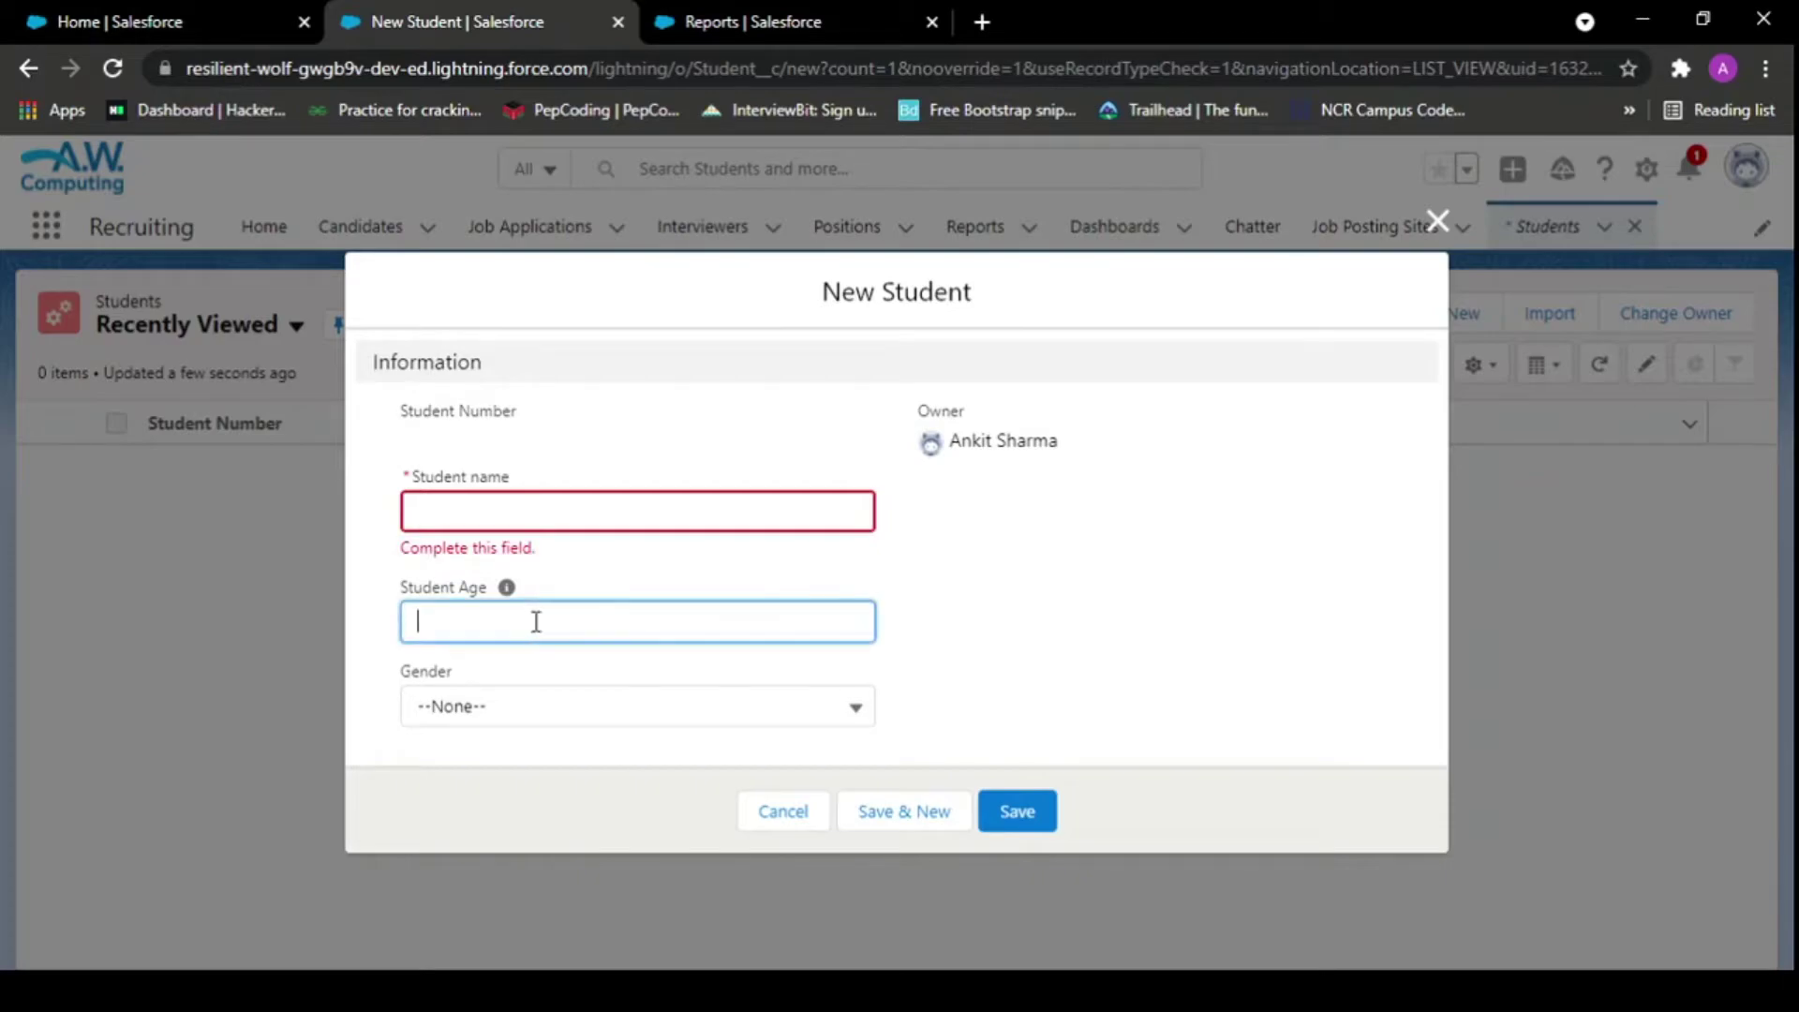
left_click(807, 707)
left_click(627, 514)
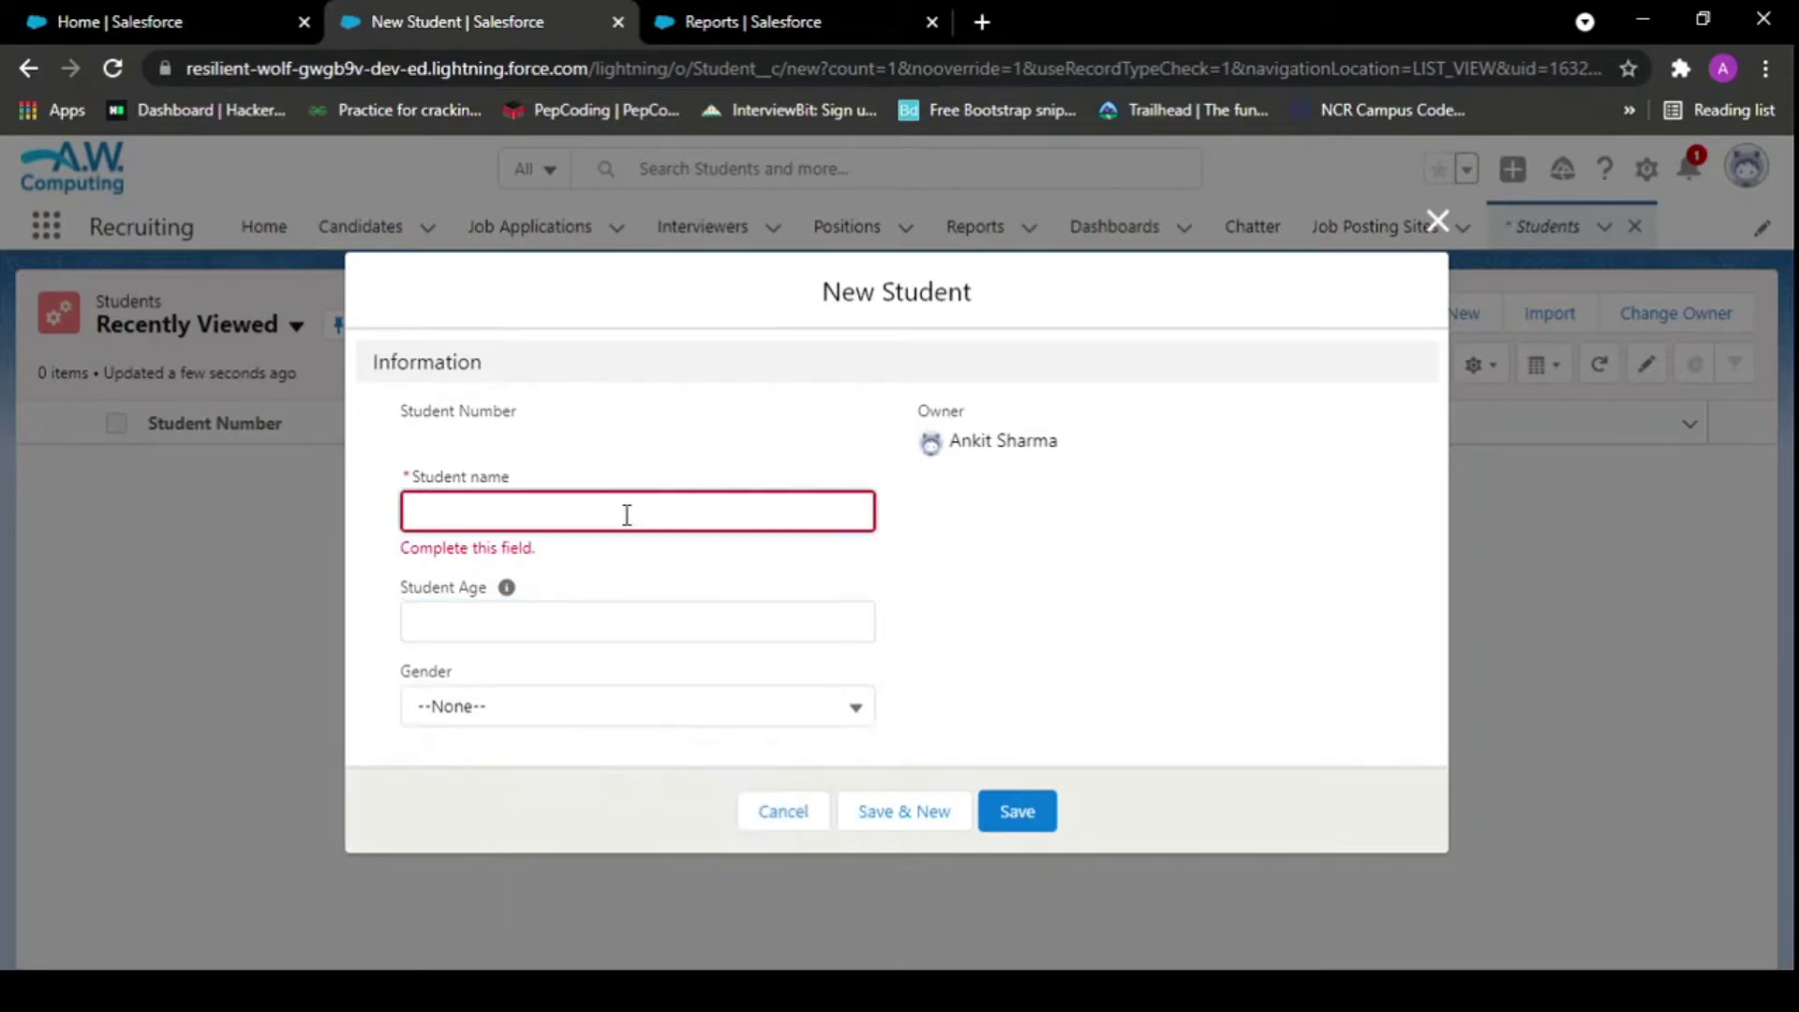
type("Student 1")
left_click(488, 609)
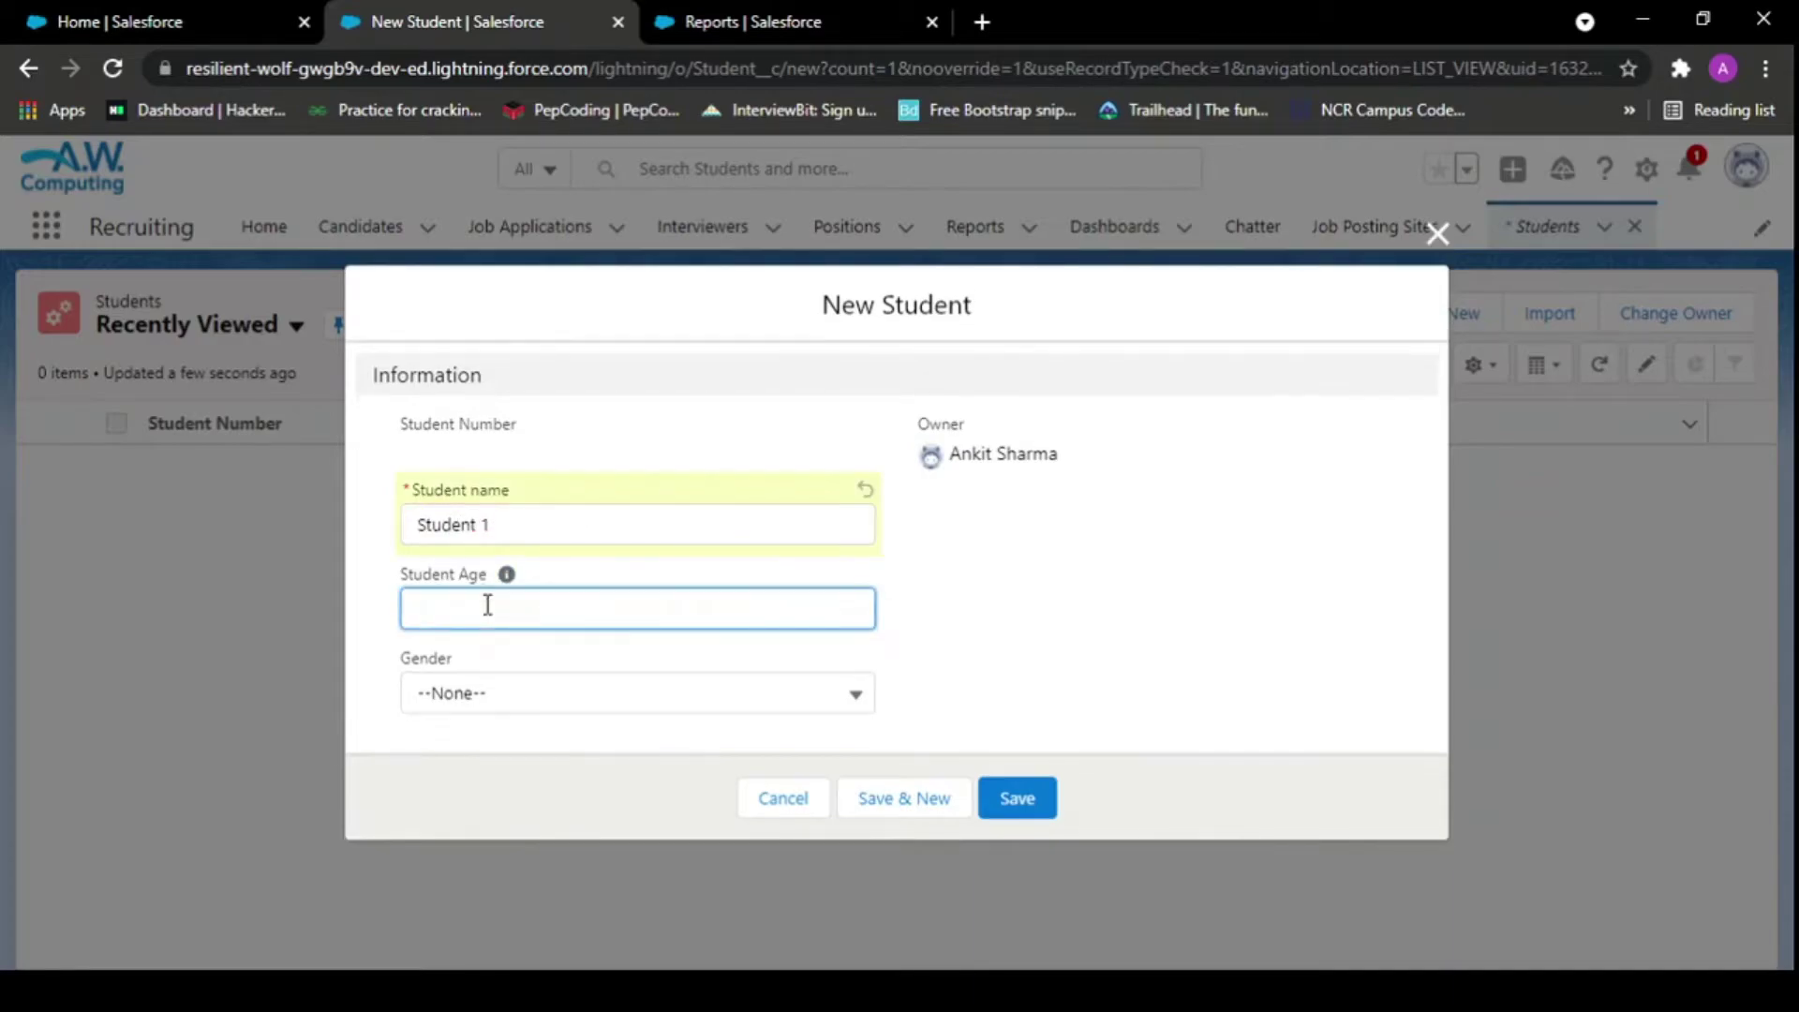
left_click(473, 696)
left_click(461, 791)
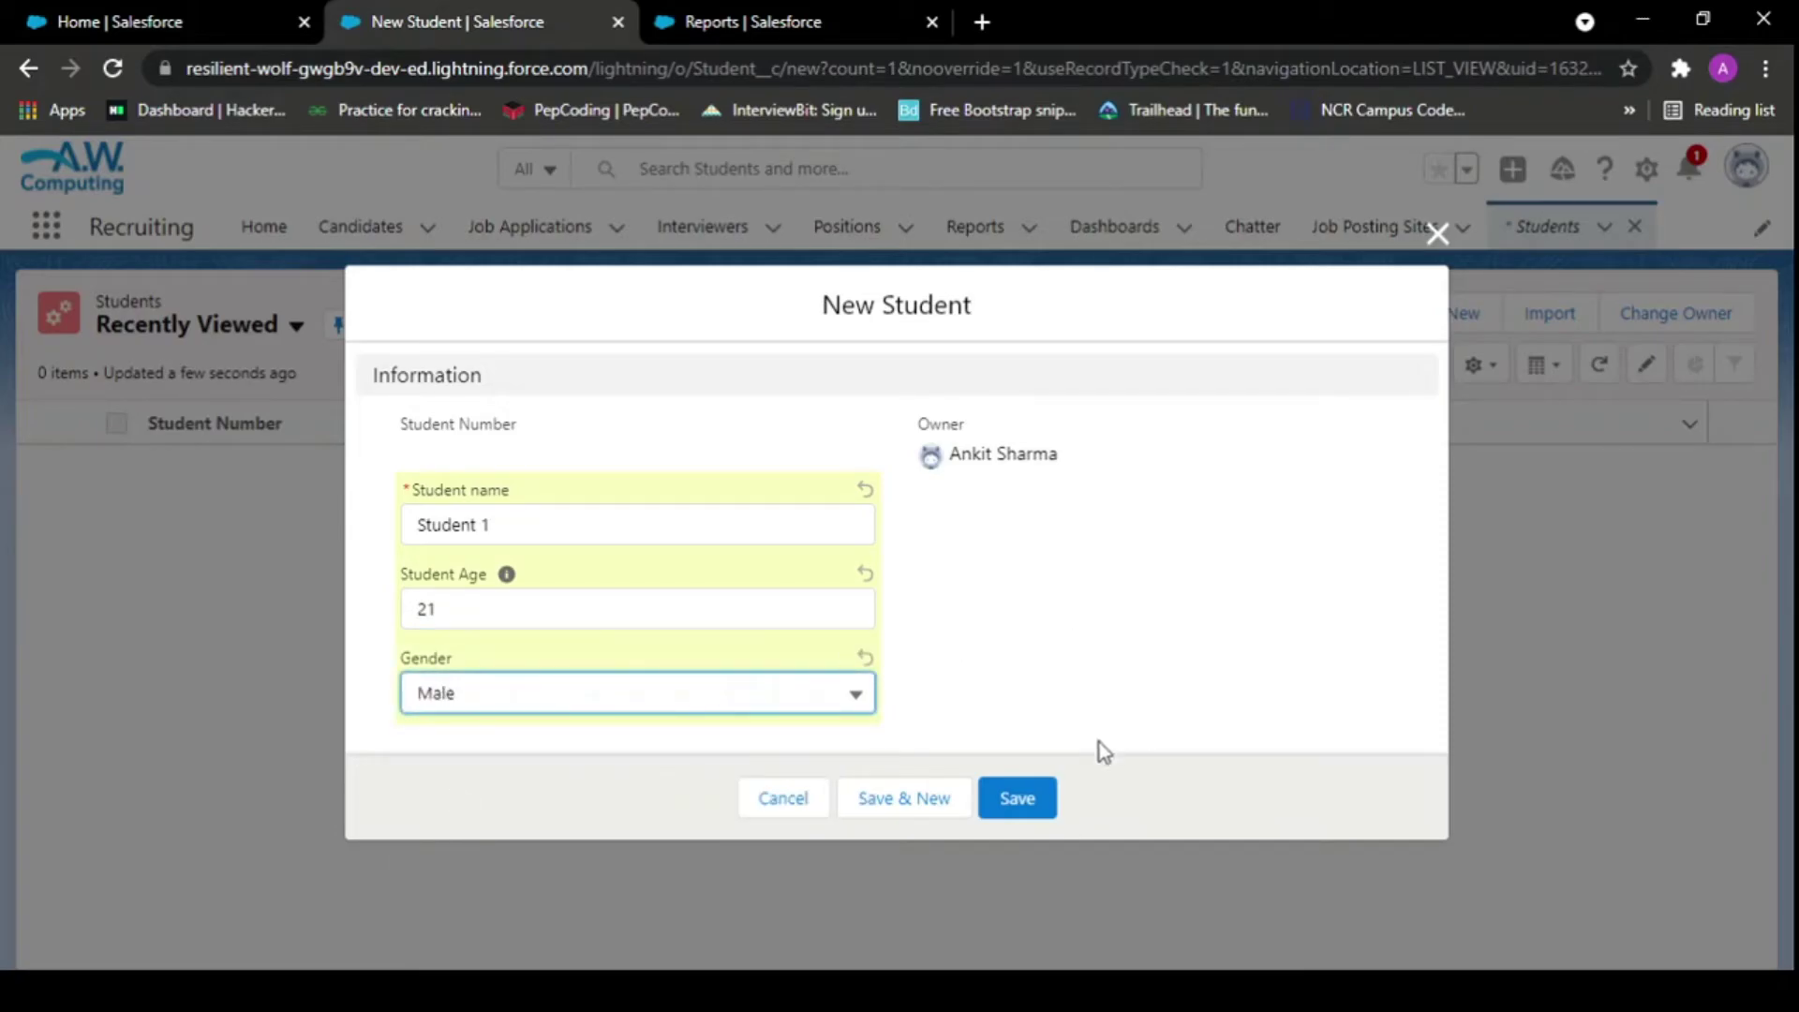
left_click(927, 807)
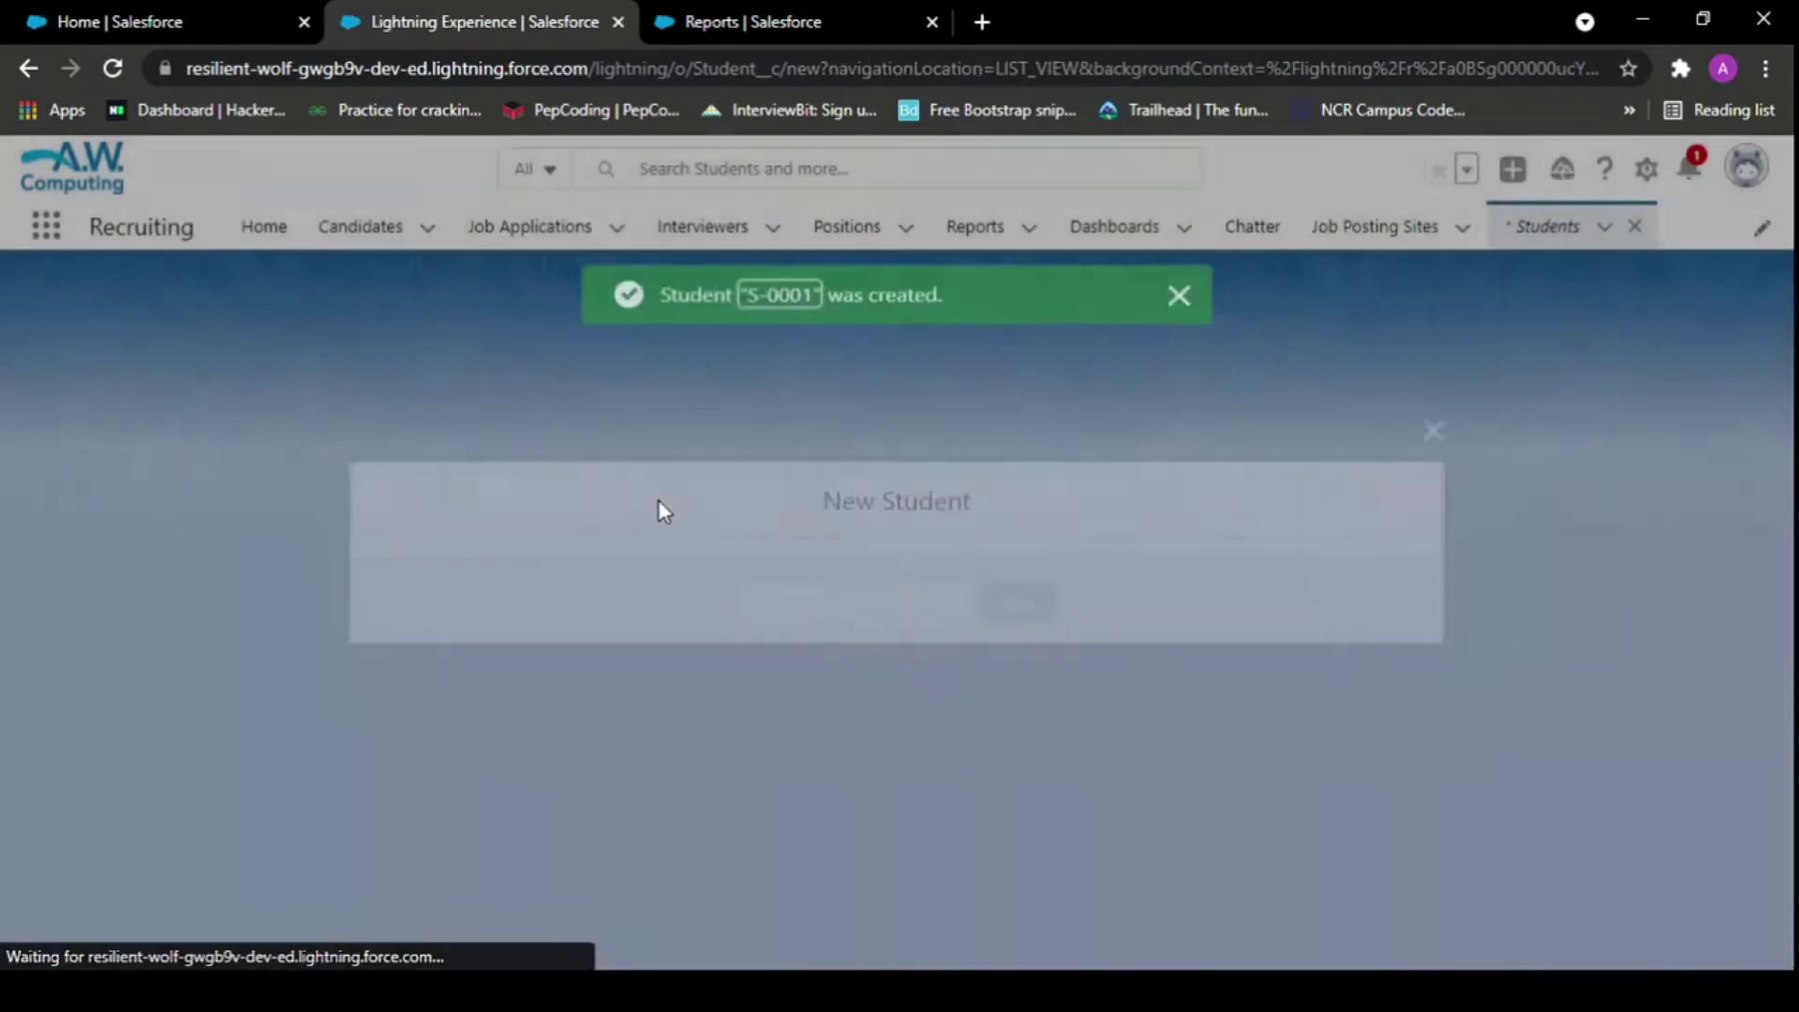
- Create Student 2, age 21, gender Female, and save it
type("St")
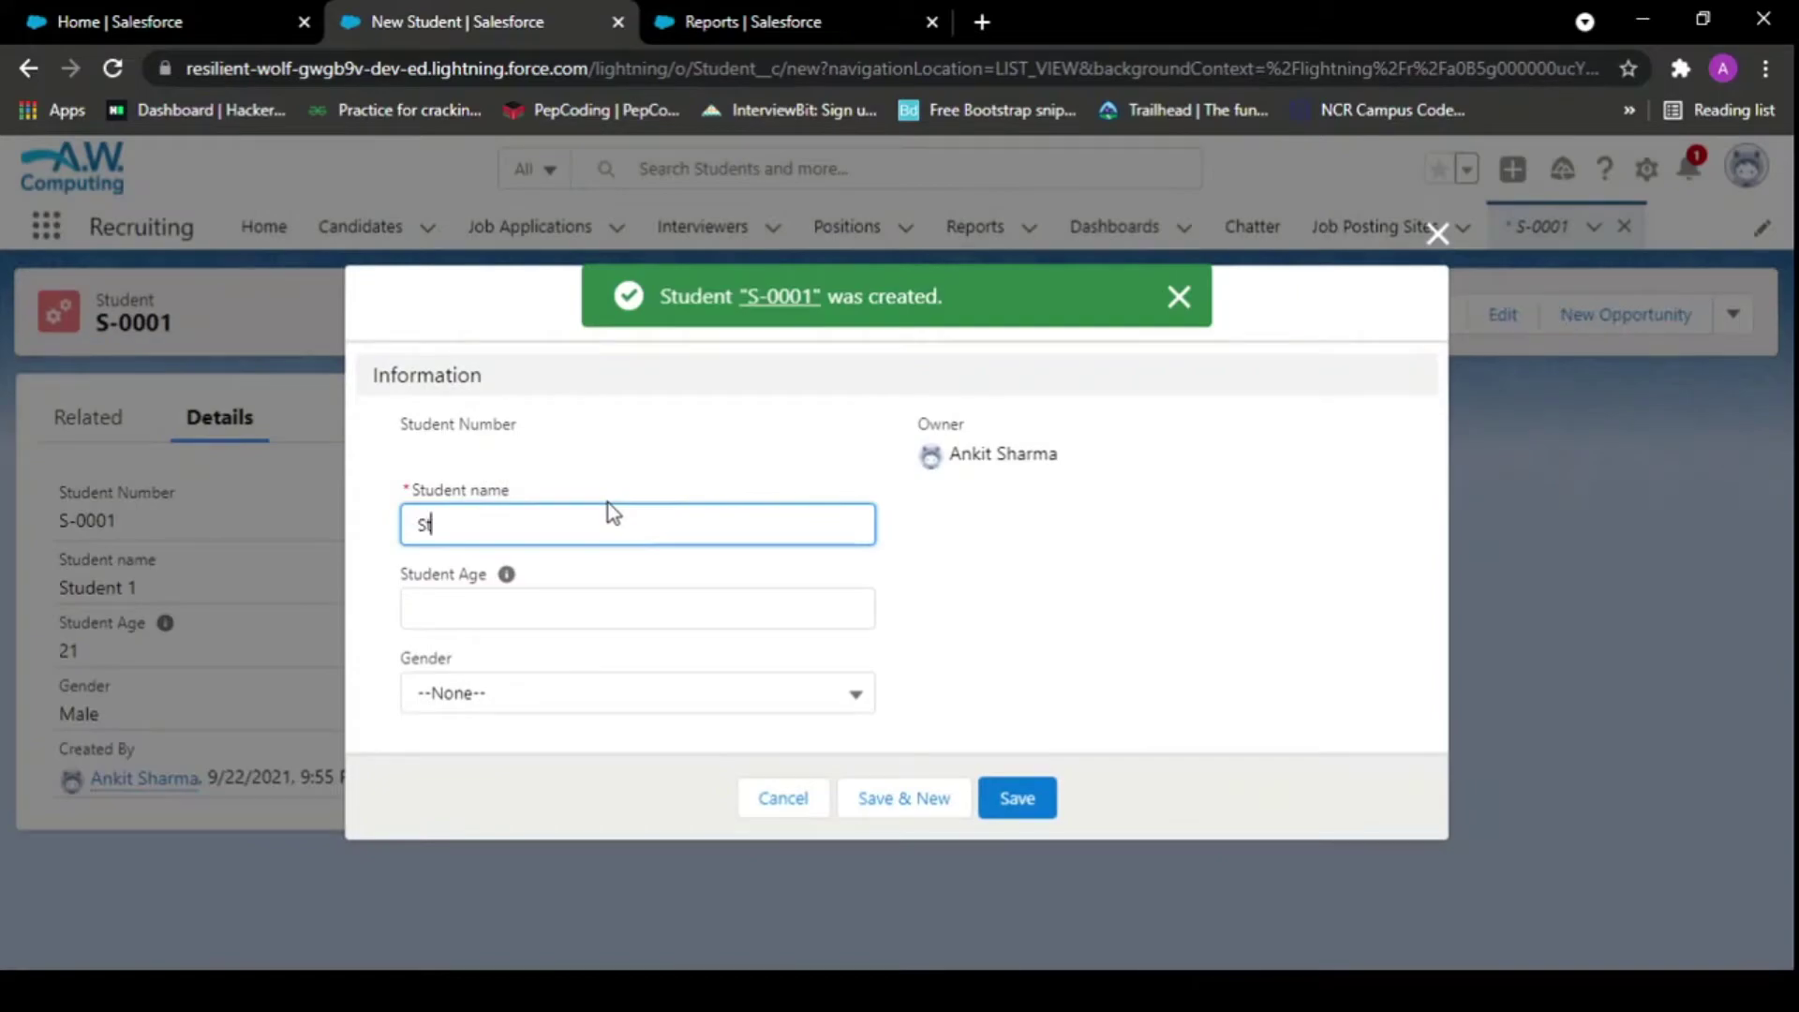
type("udent")
key("Tab")
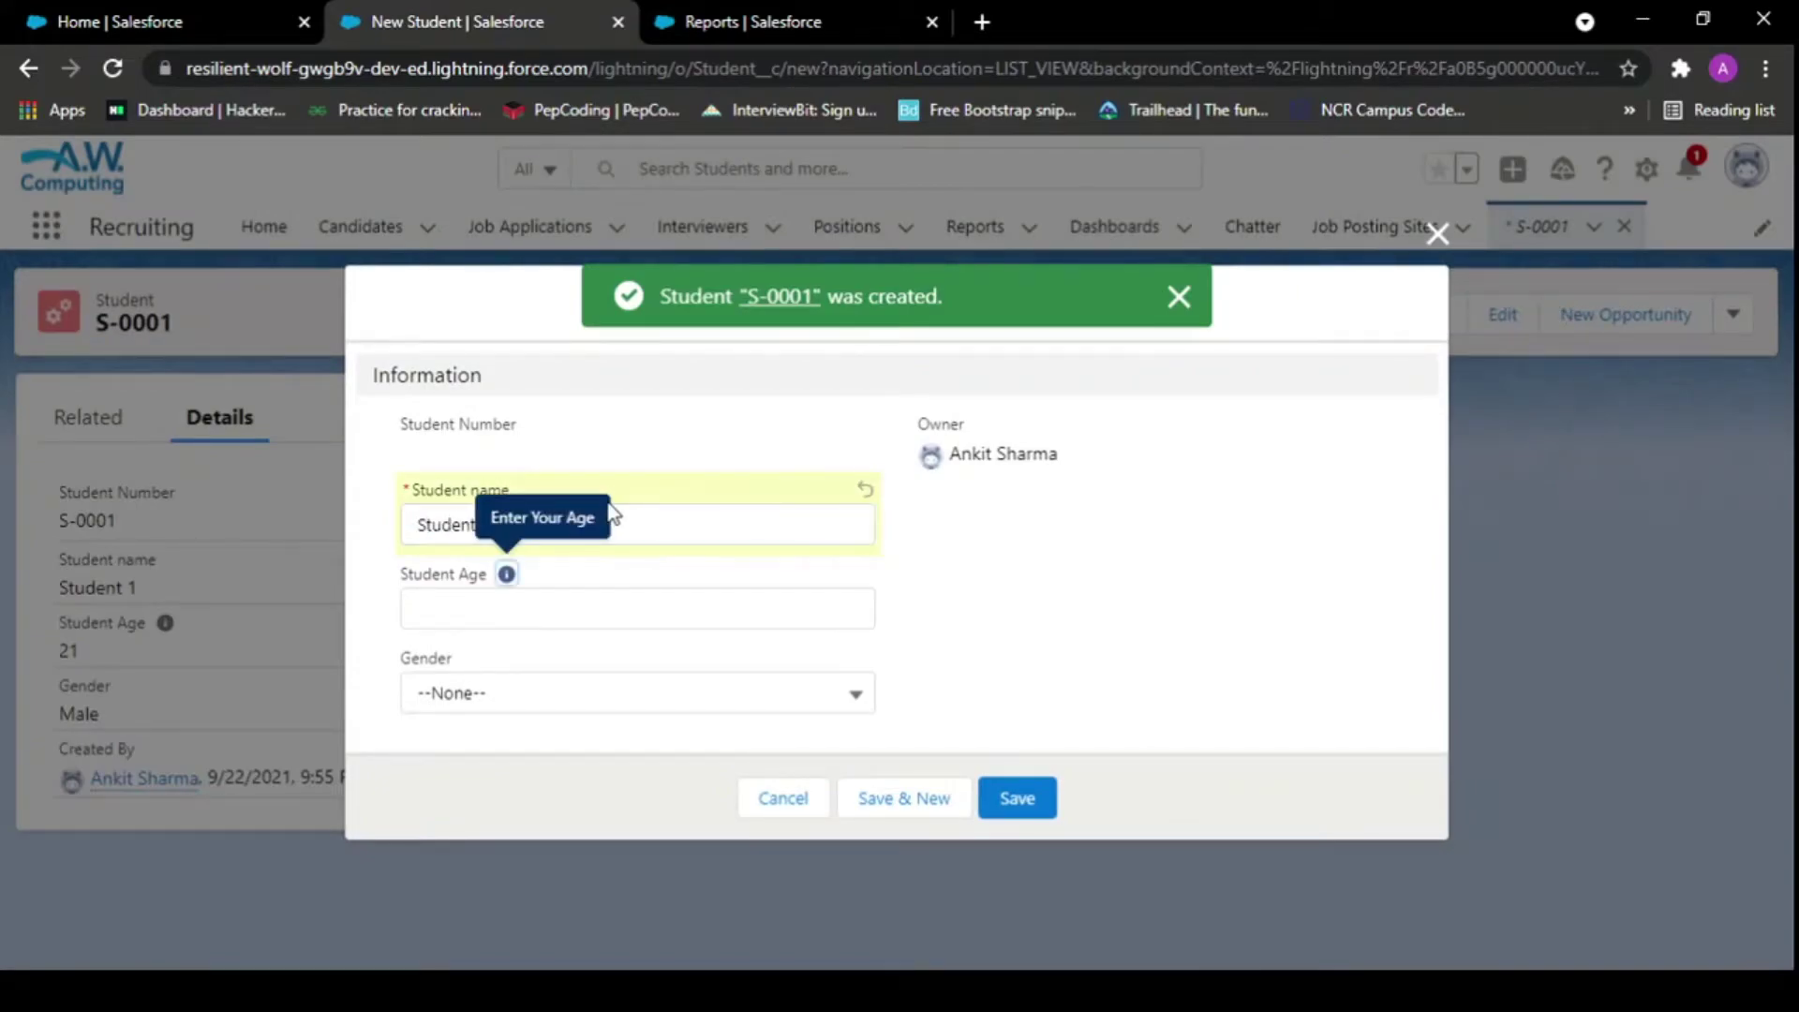
key("Tab")
type("2")
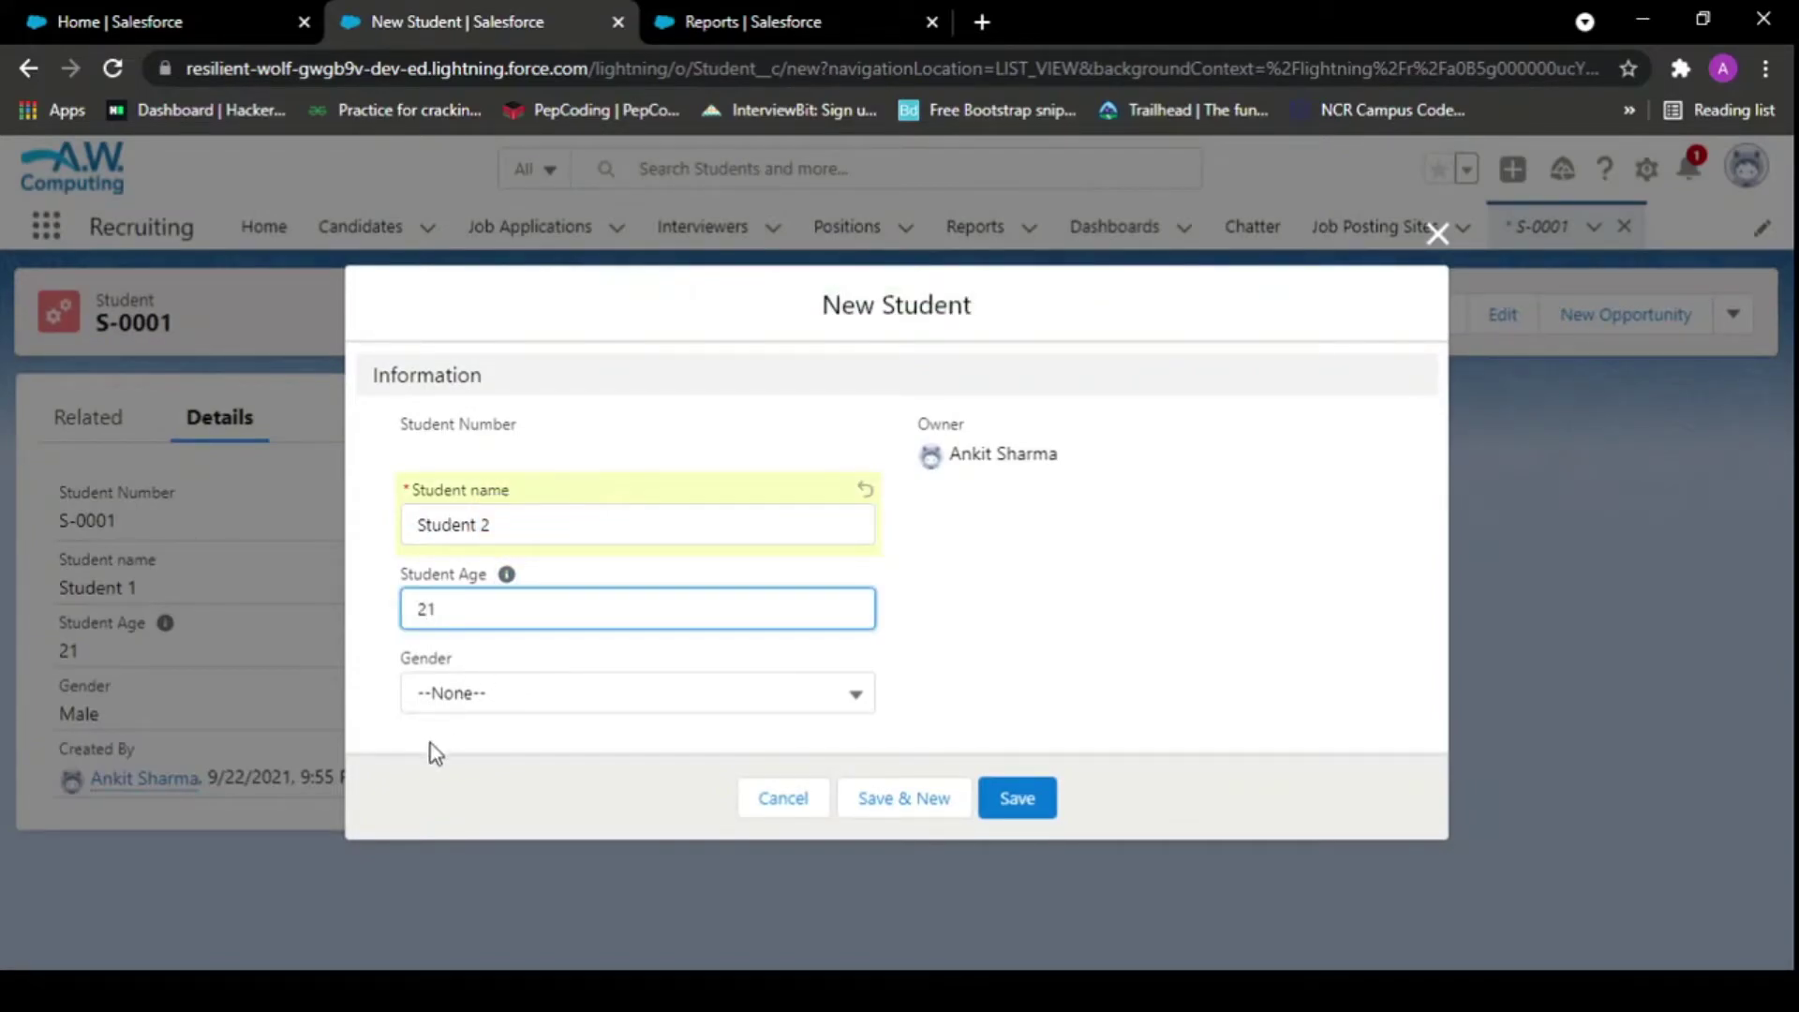
left_click(477, 701)
left_click(440, 841)
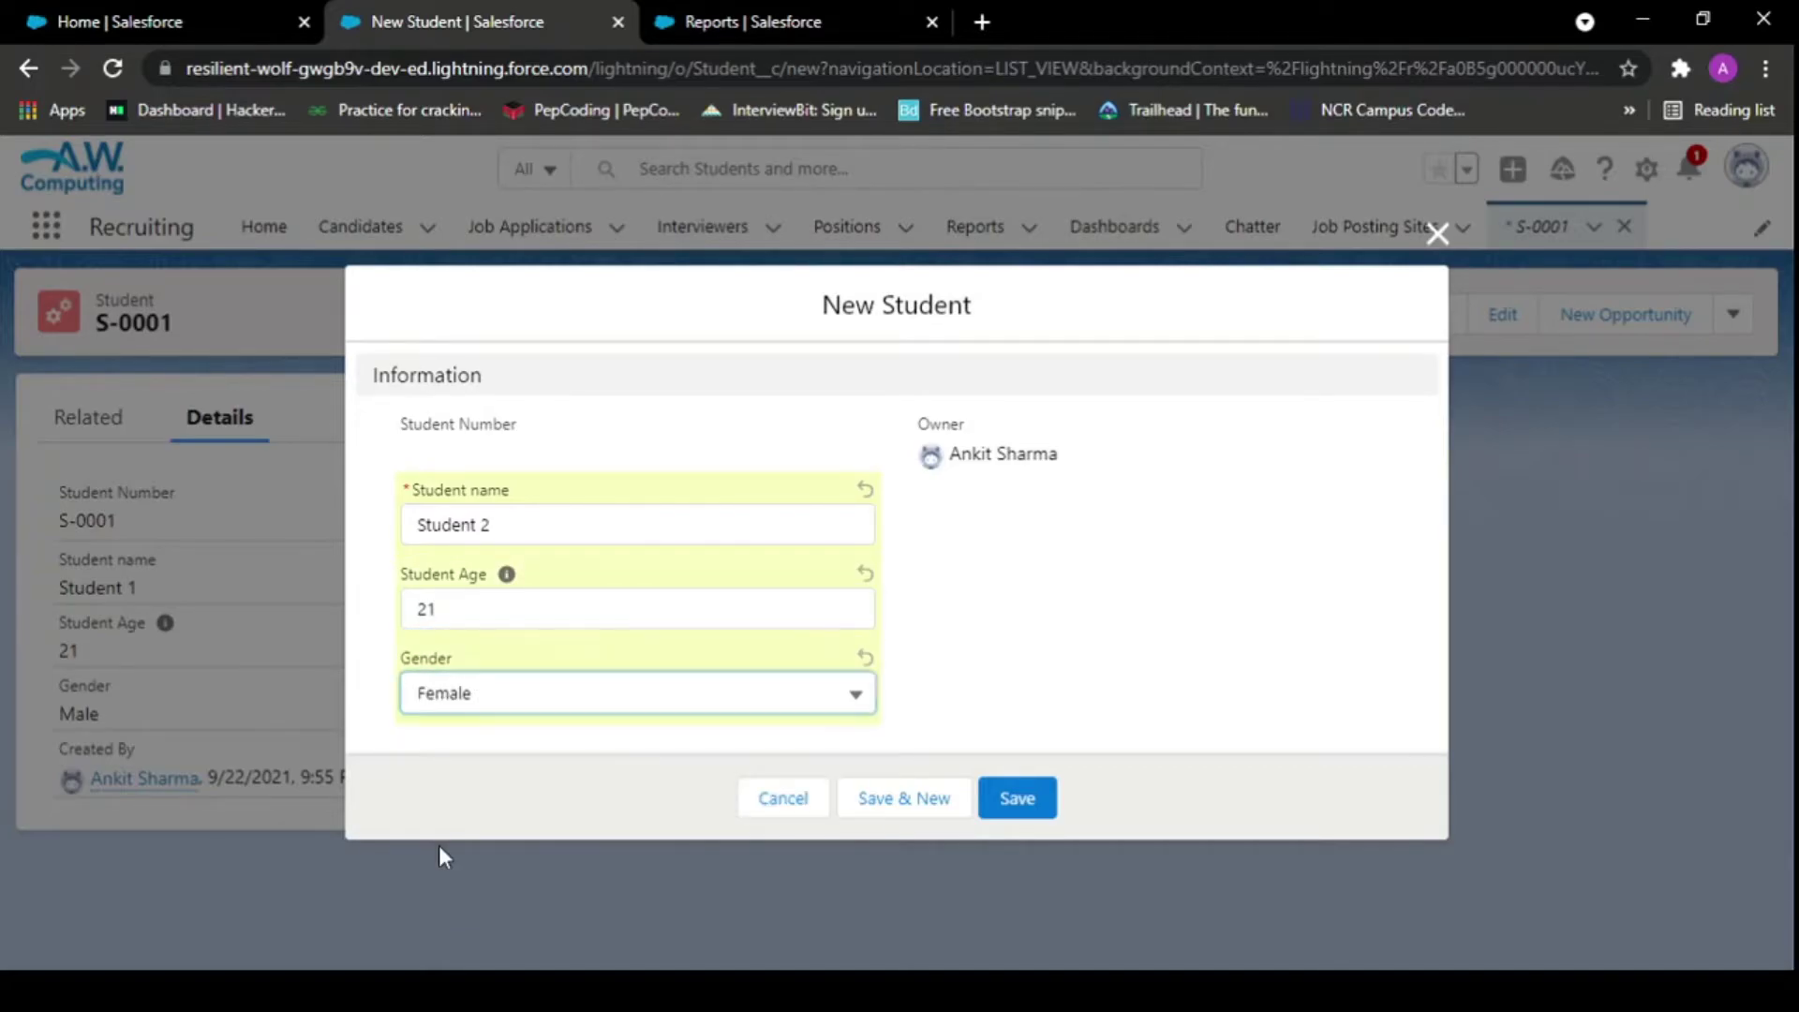
left_click(1033, 807)
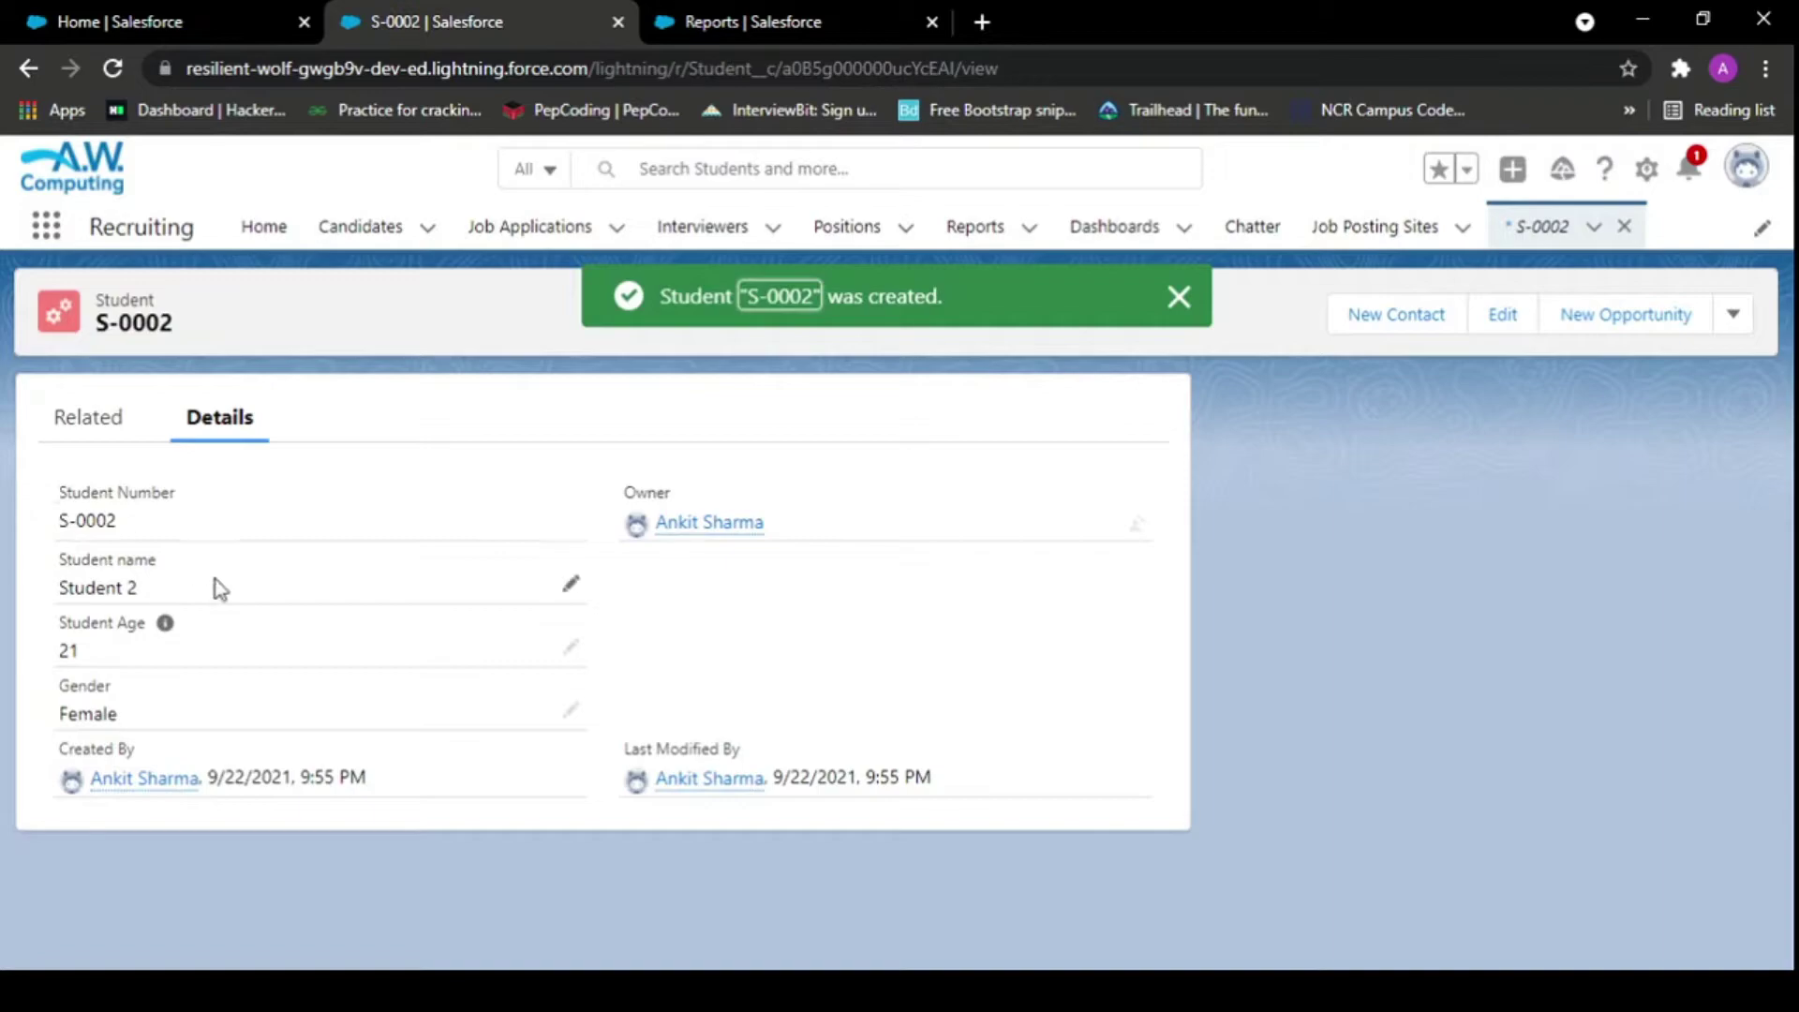
- Return to the Students list, open S-0001 and review its name Student 1, age 21 and Male gender
left_click(1541, 232)
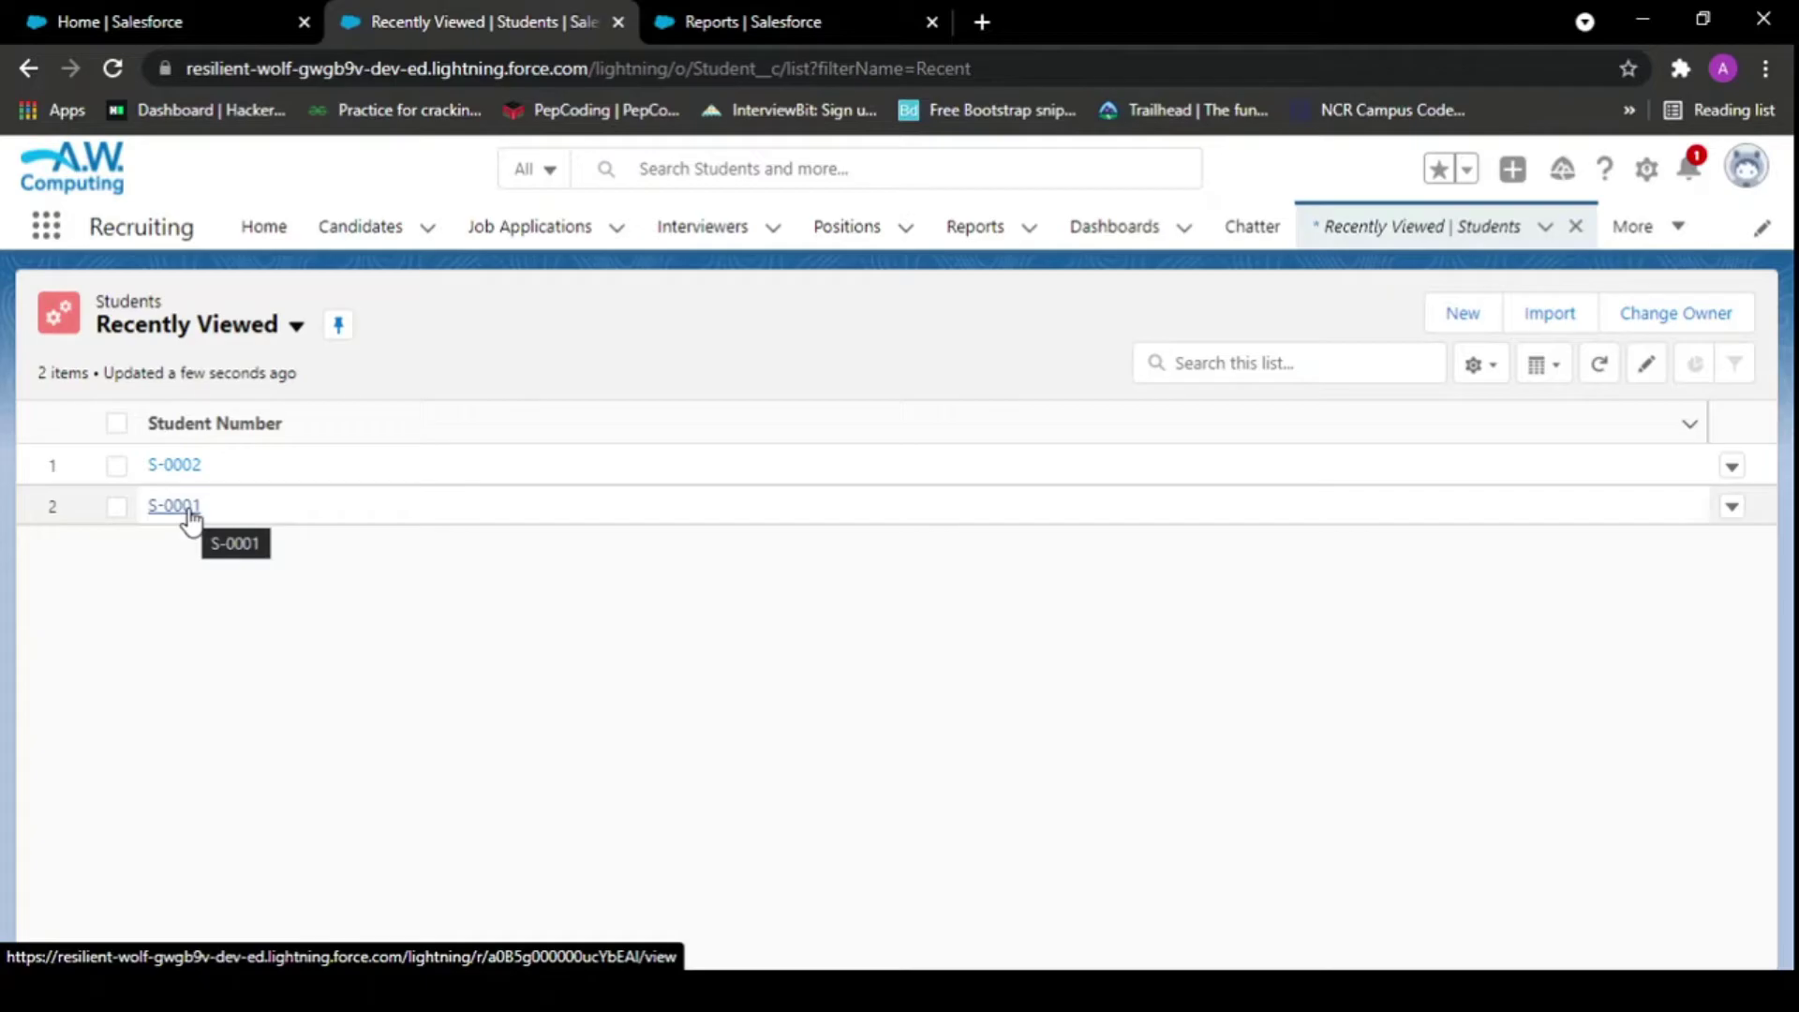
left_click(171, 508)
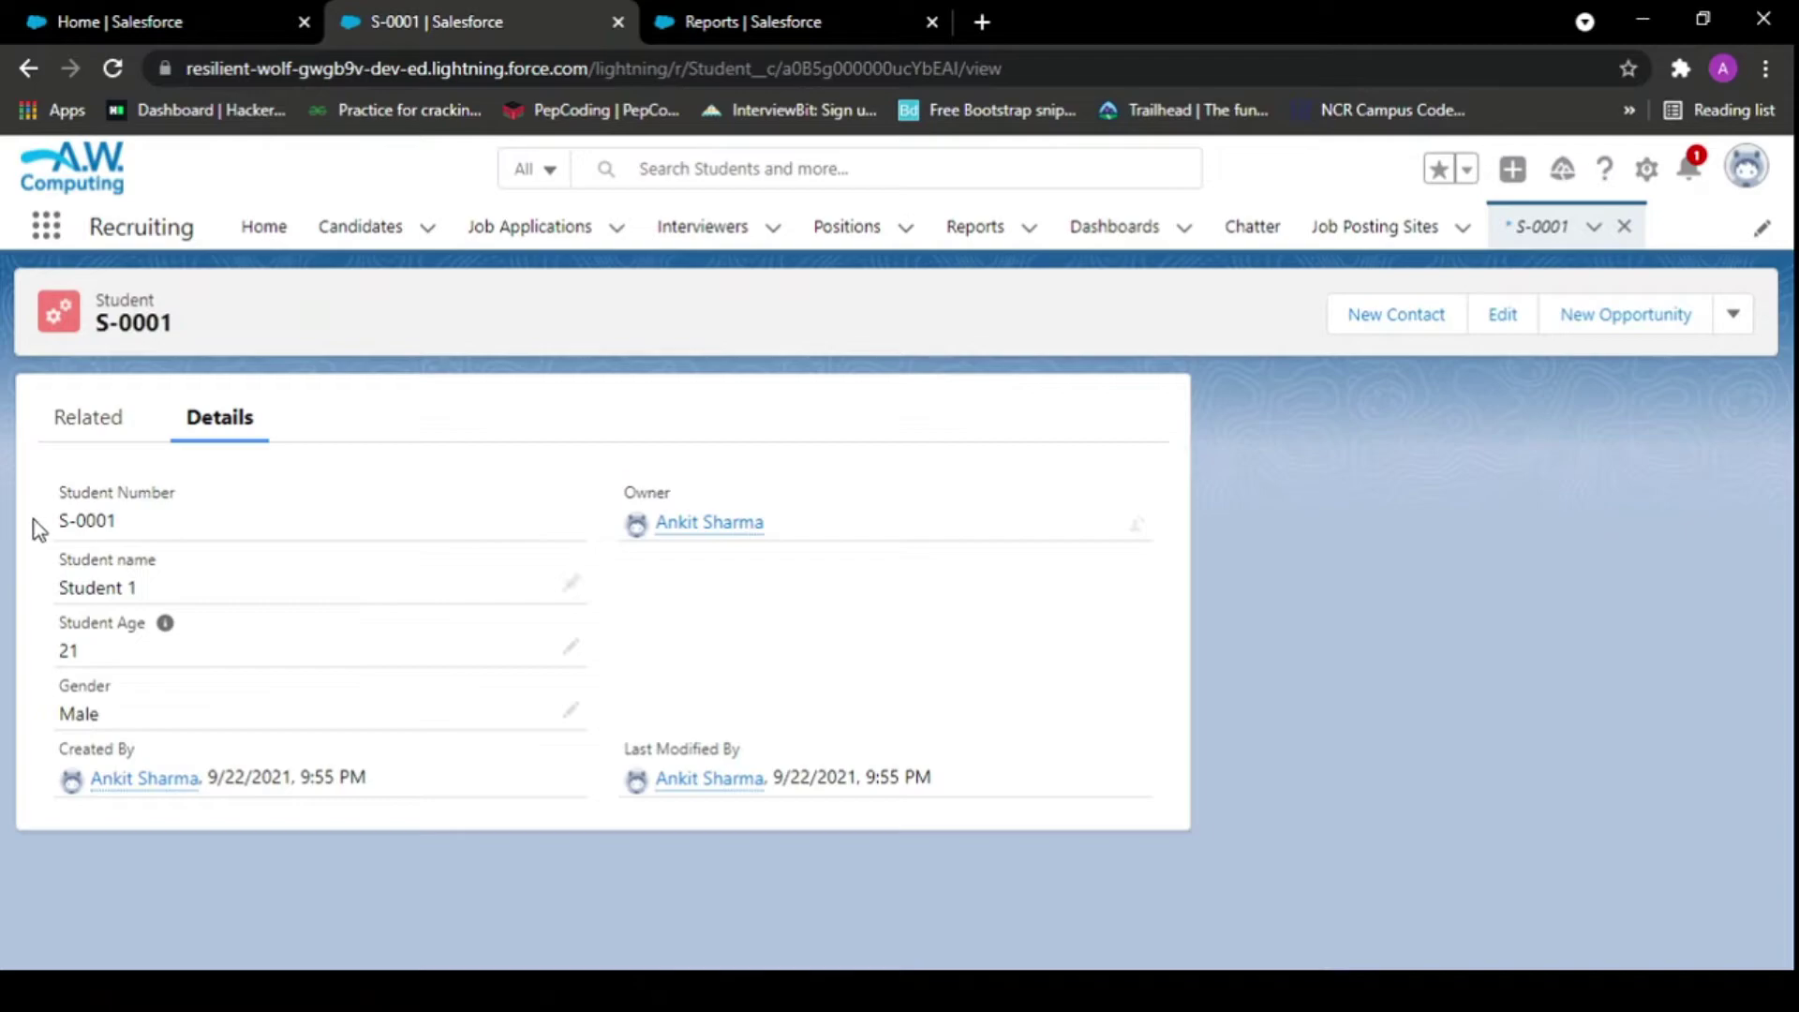
left_click_drag(57, 521, 125, 532)
left_click_drag(60, 587, 164, 595)
left_click_drag(116, 659, 5, 648)
left_click_drag(58, 716, 107, 717)
left_click(204, 14)
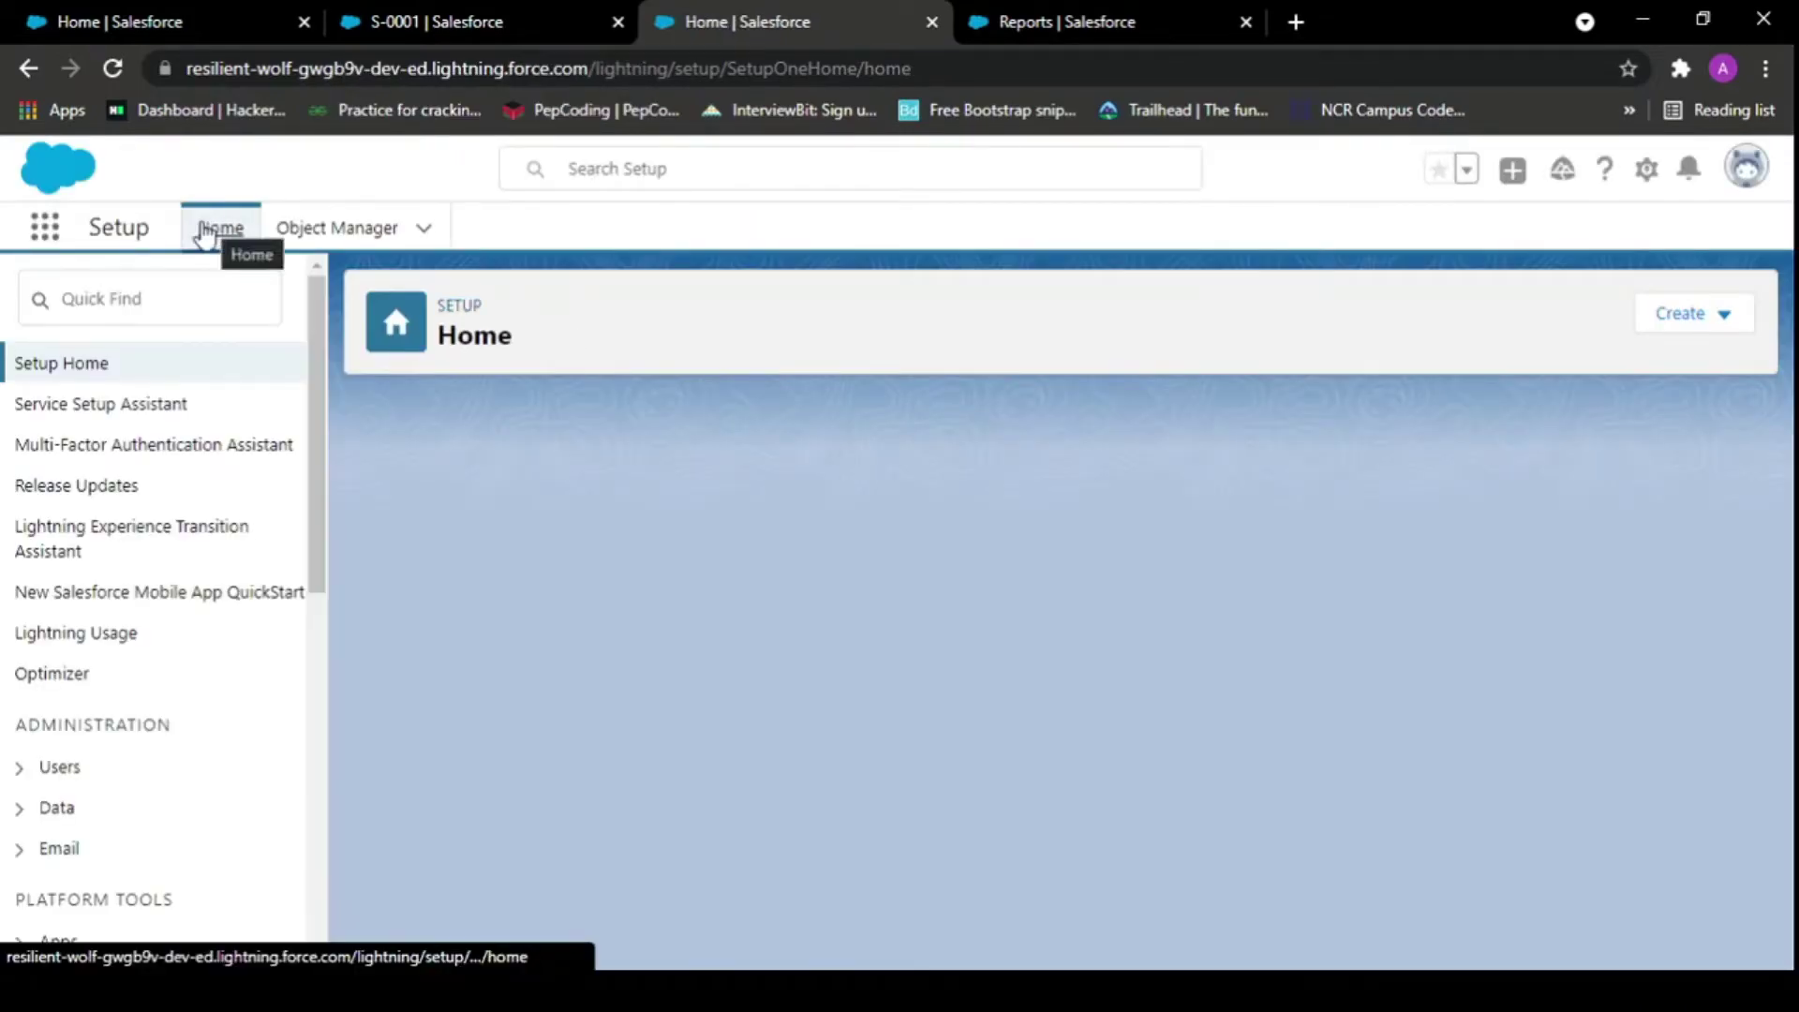
- Open App Manager via Quick Find 'ap ma' and start a new Lightning app
left_click(113, 300)
type("ap")
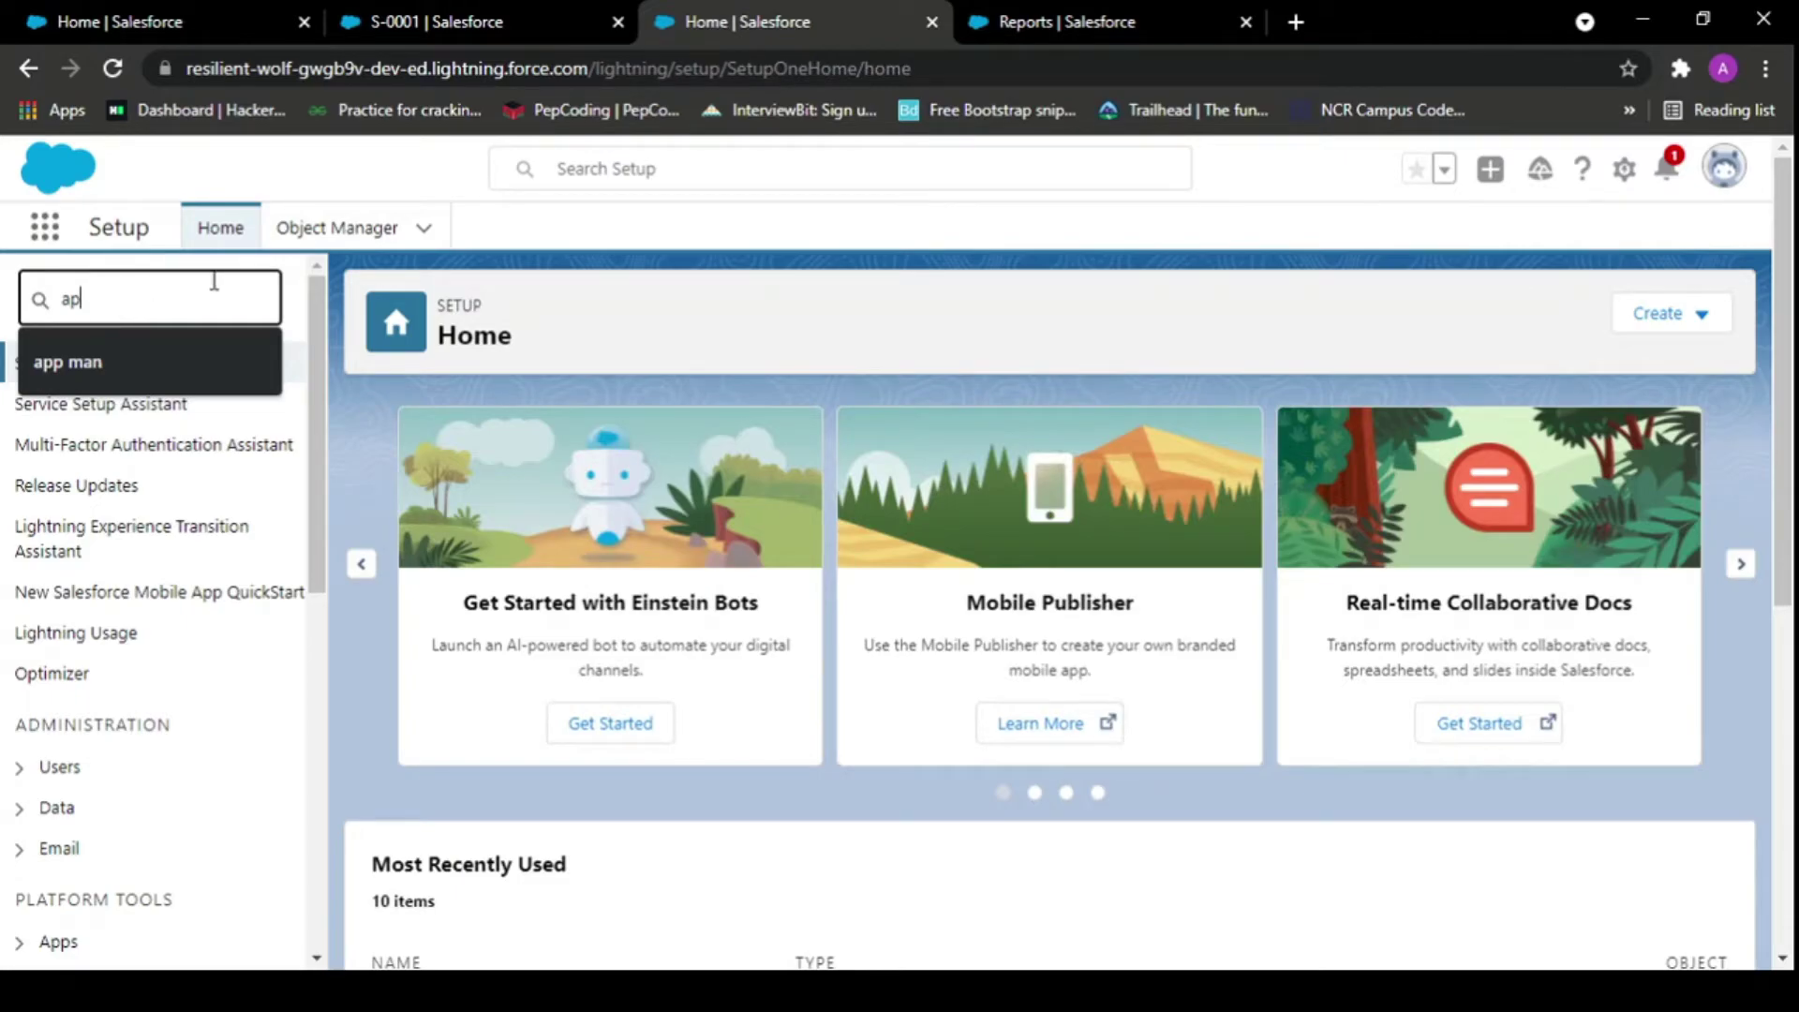
type("ma")
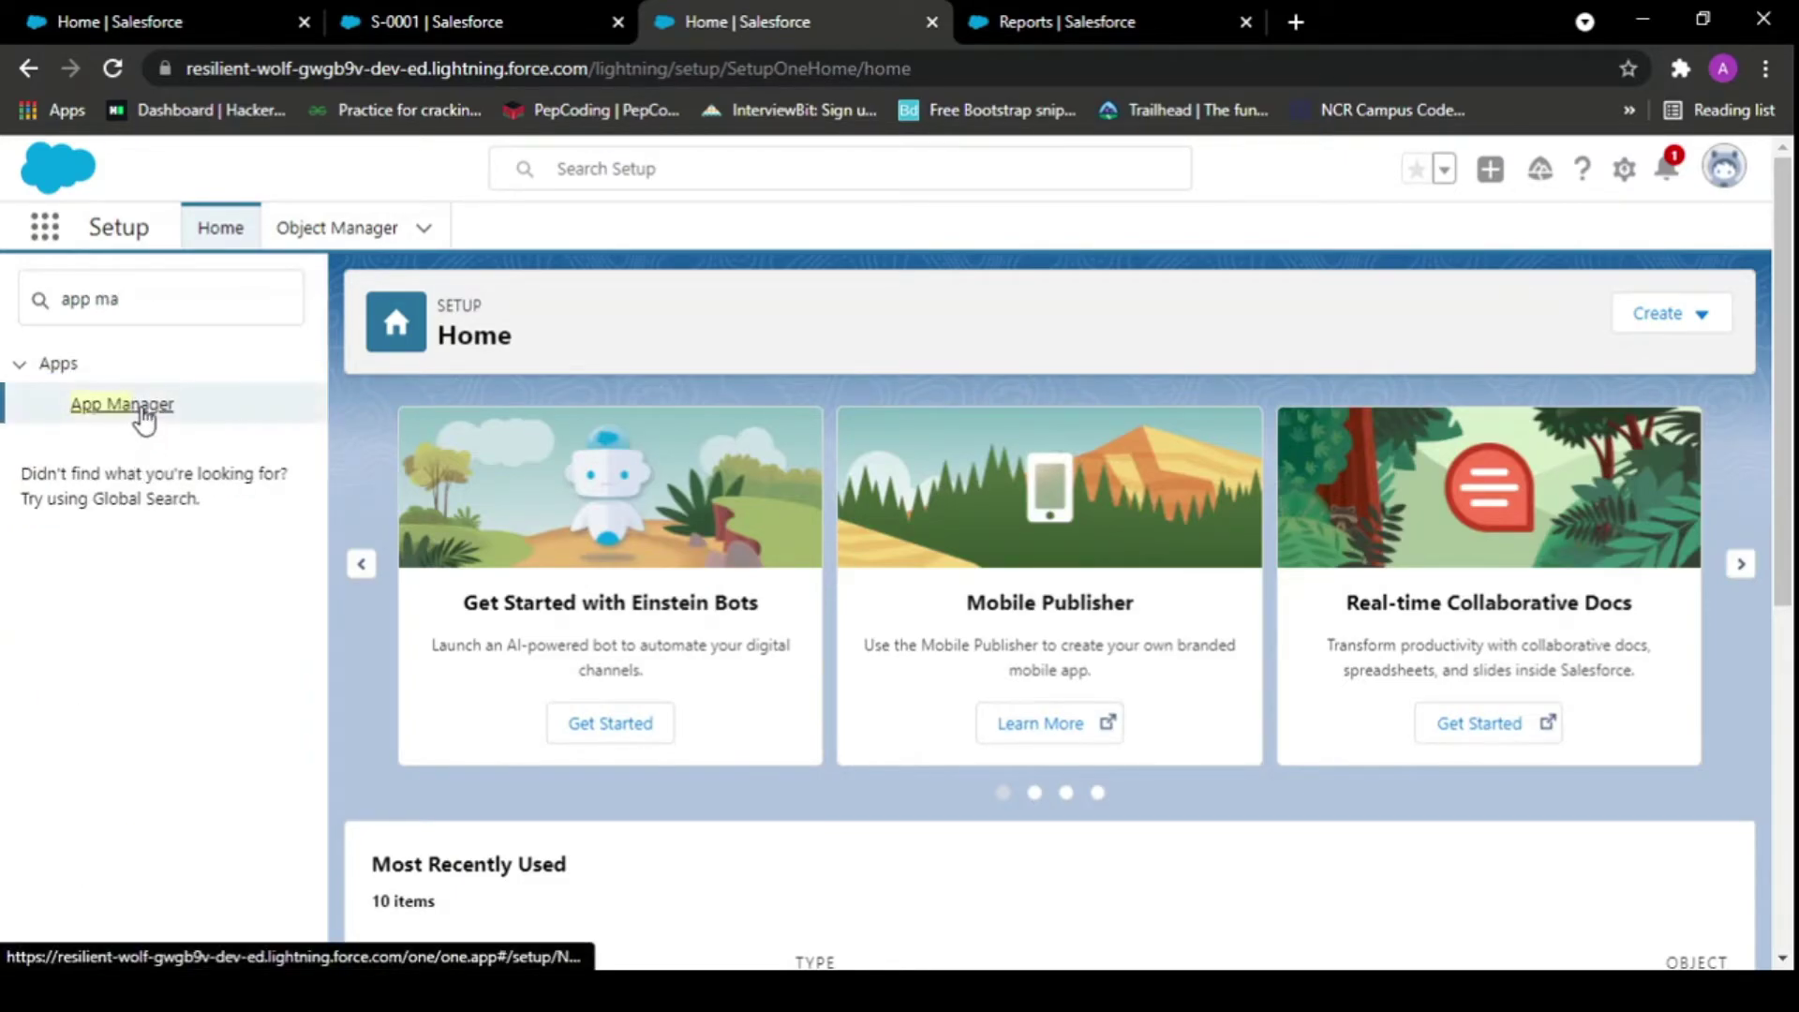
left_click(144, 412)
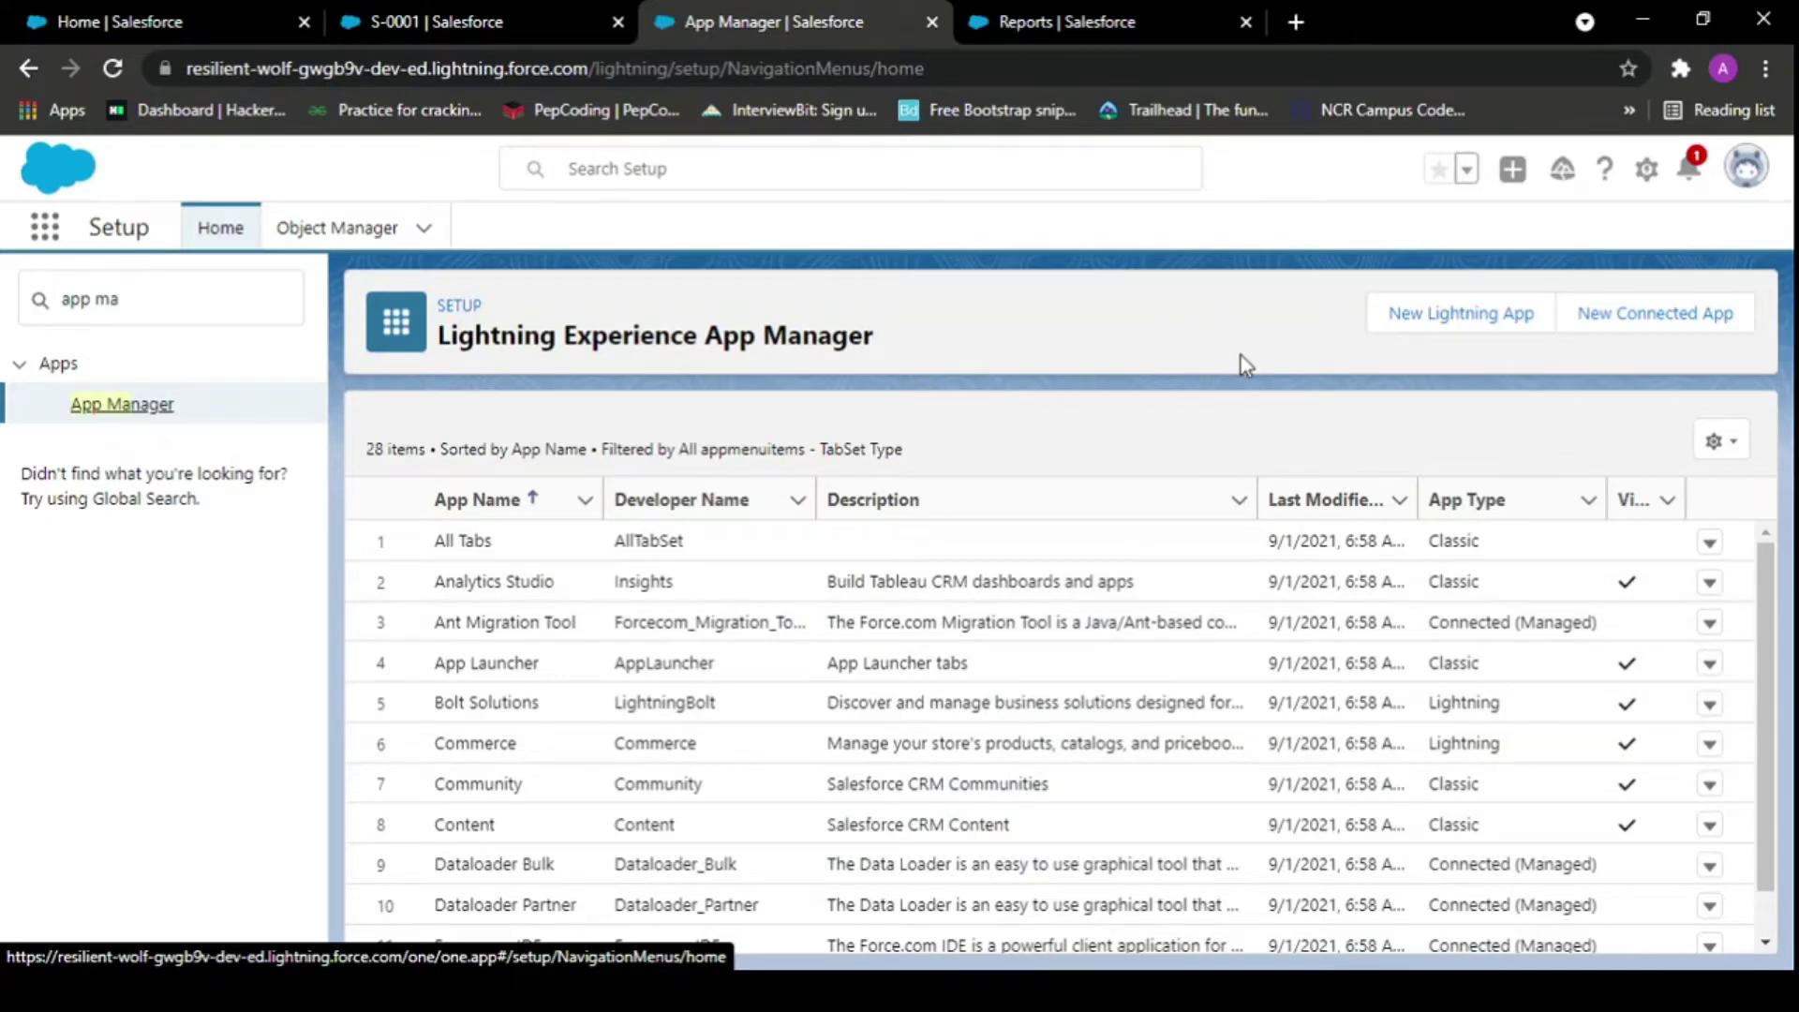
left_click(1394, 326)
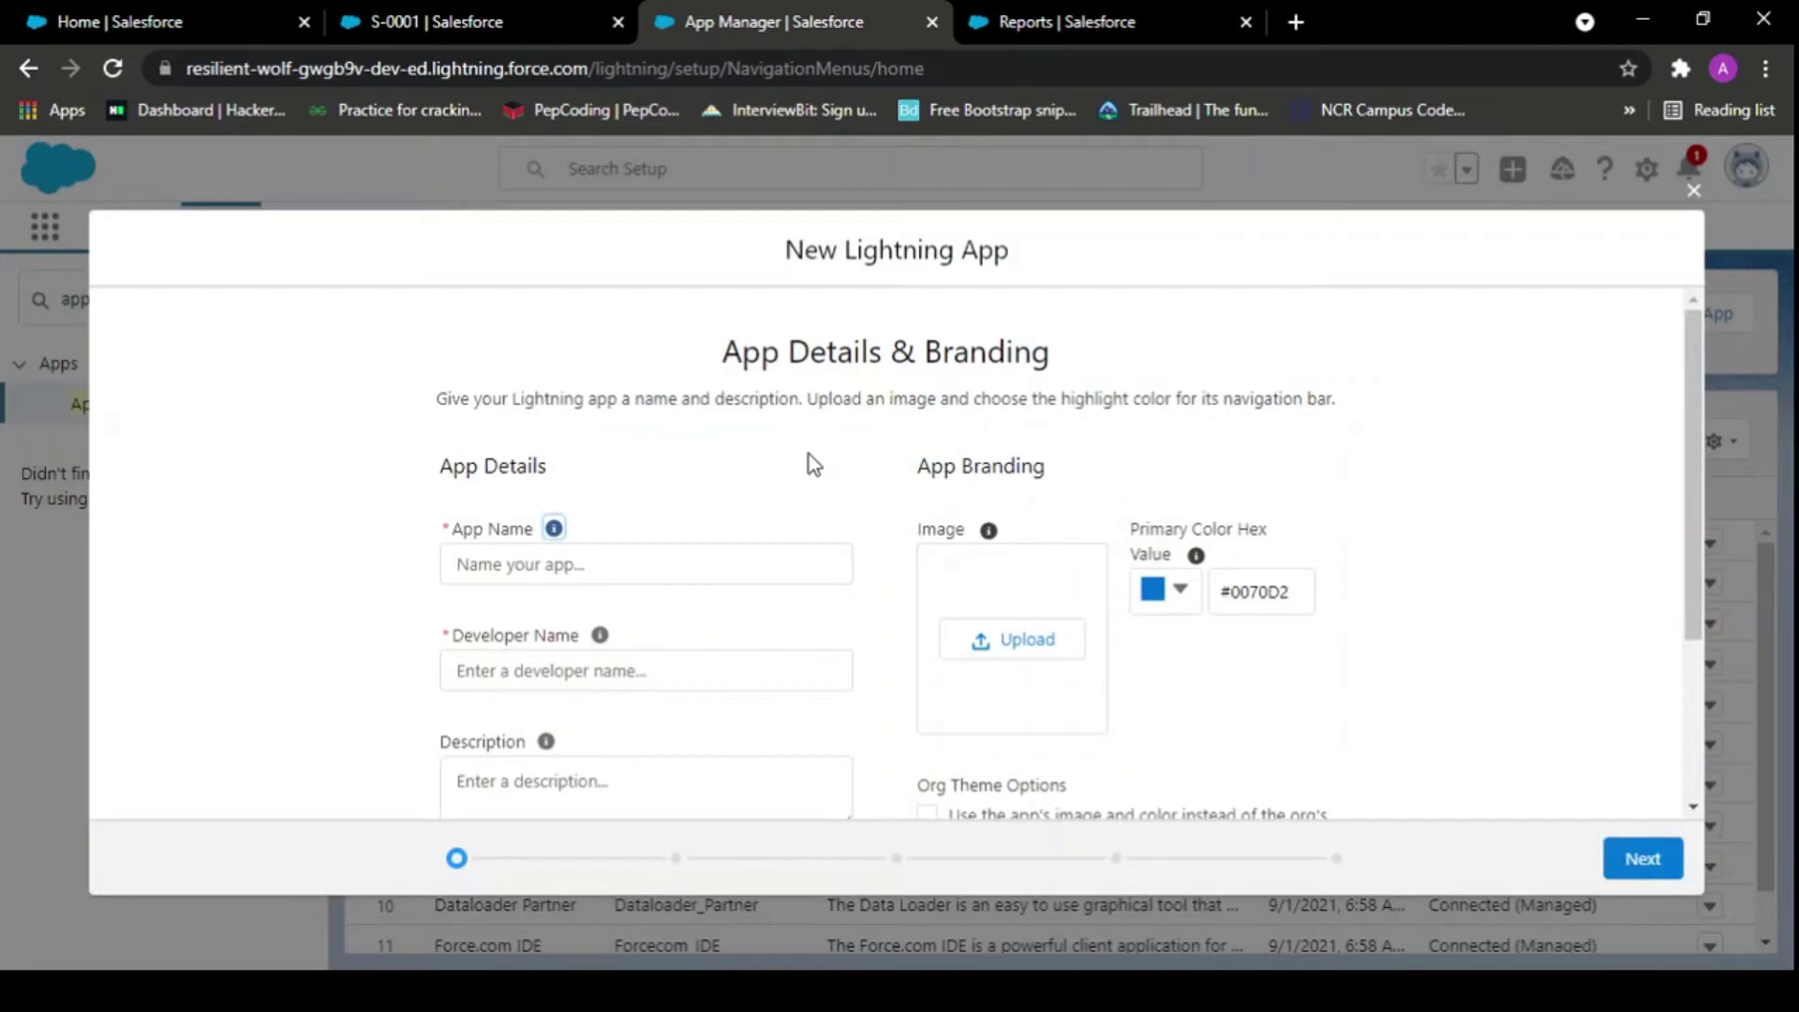
- Name the app Student Management System with description 'Tracking details of students'
scroll(809, 459, "down", 2)
left_click(723, 436)
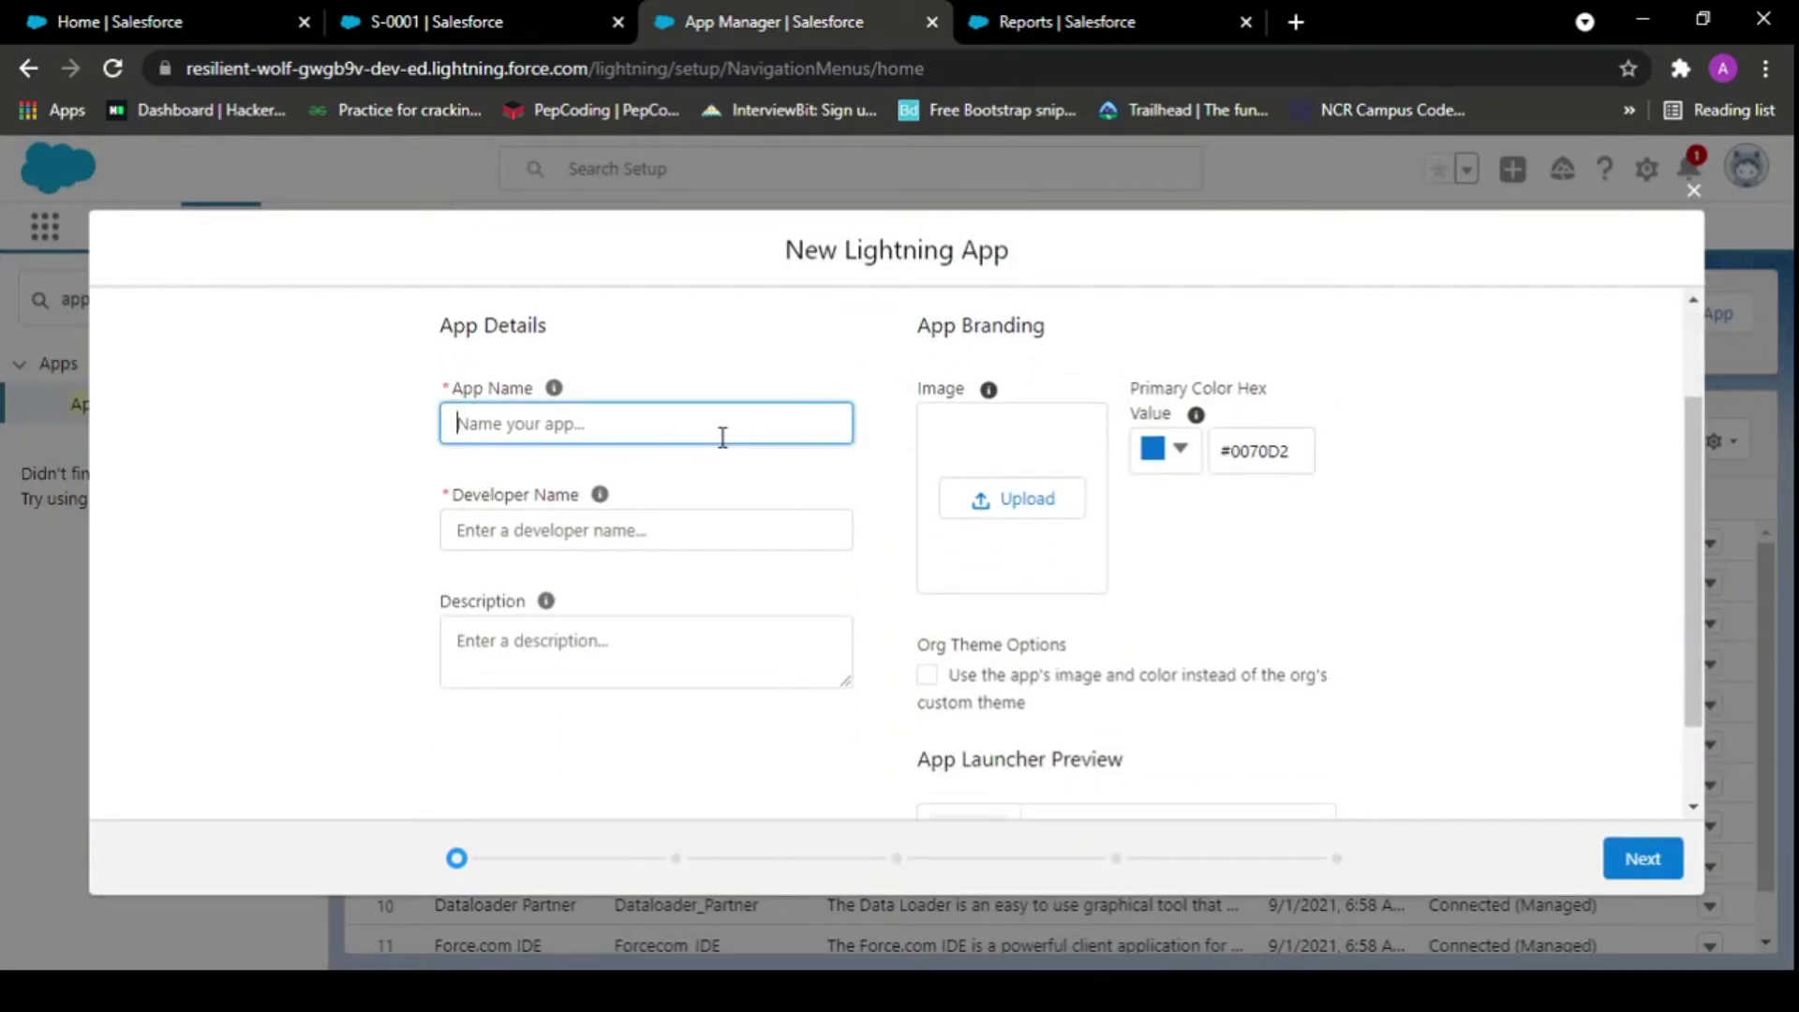
type("Stu")
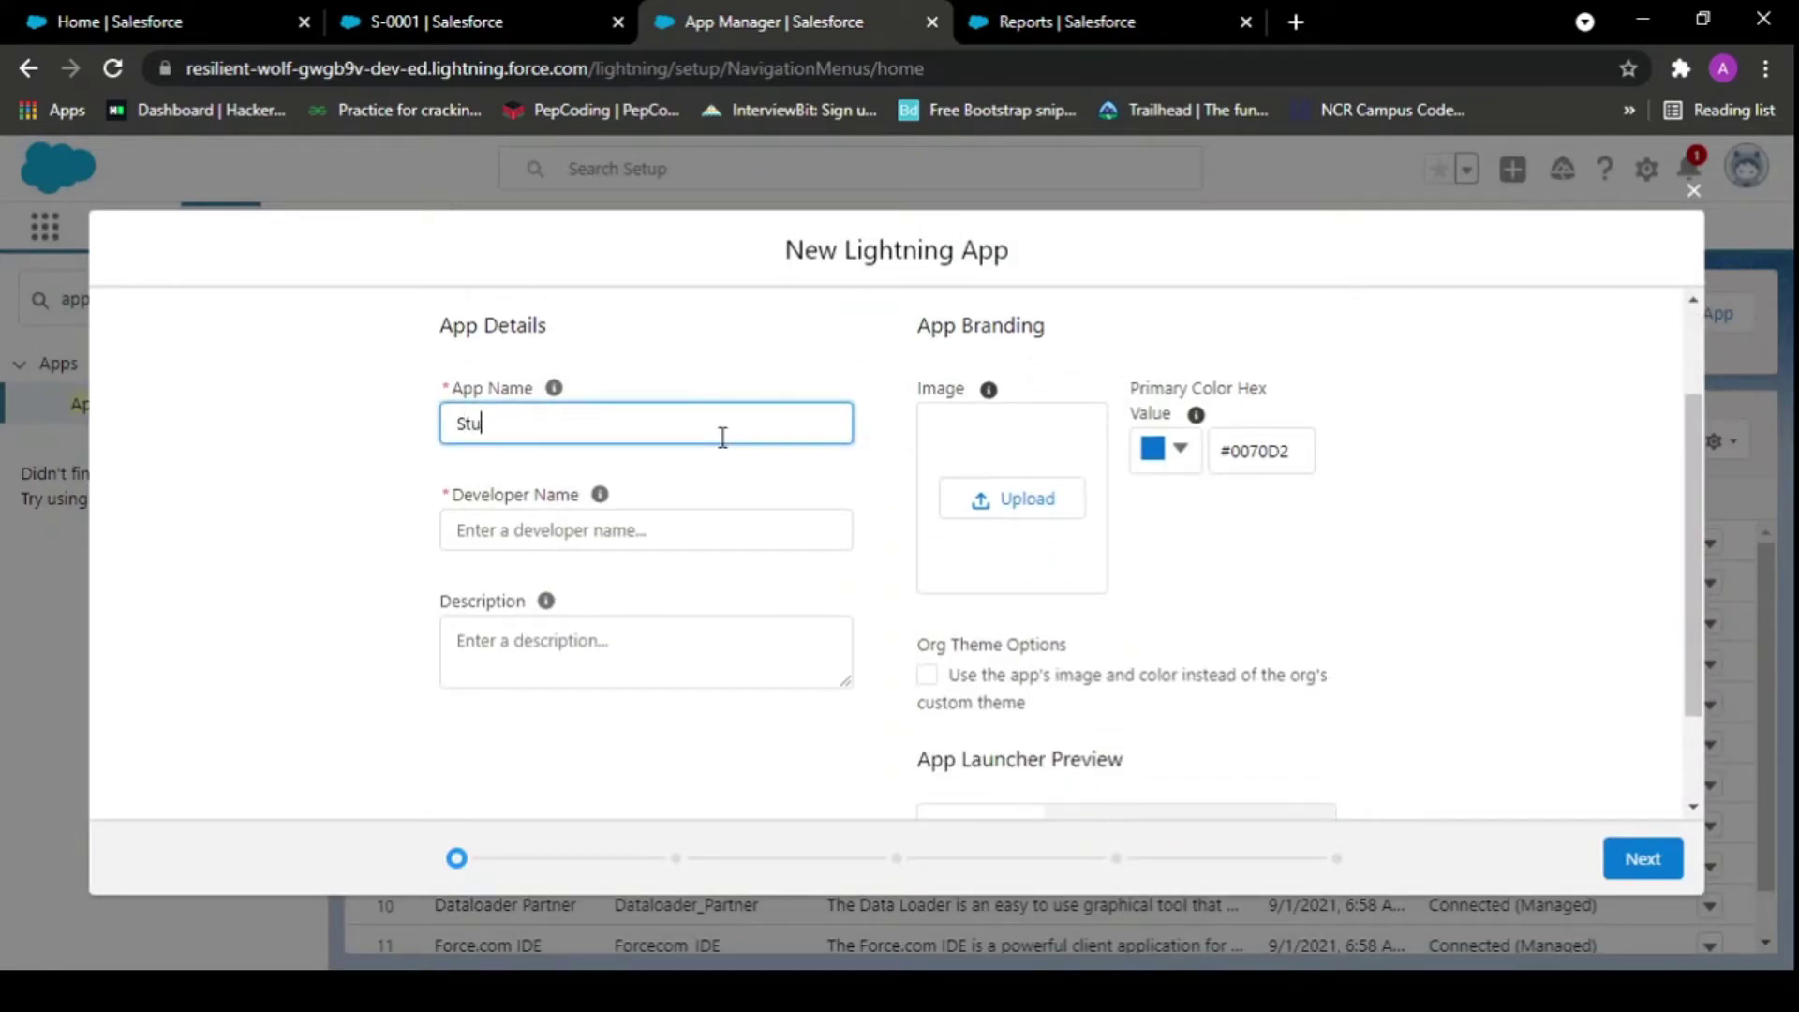
type("dent maanagement ")
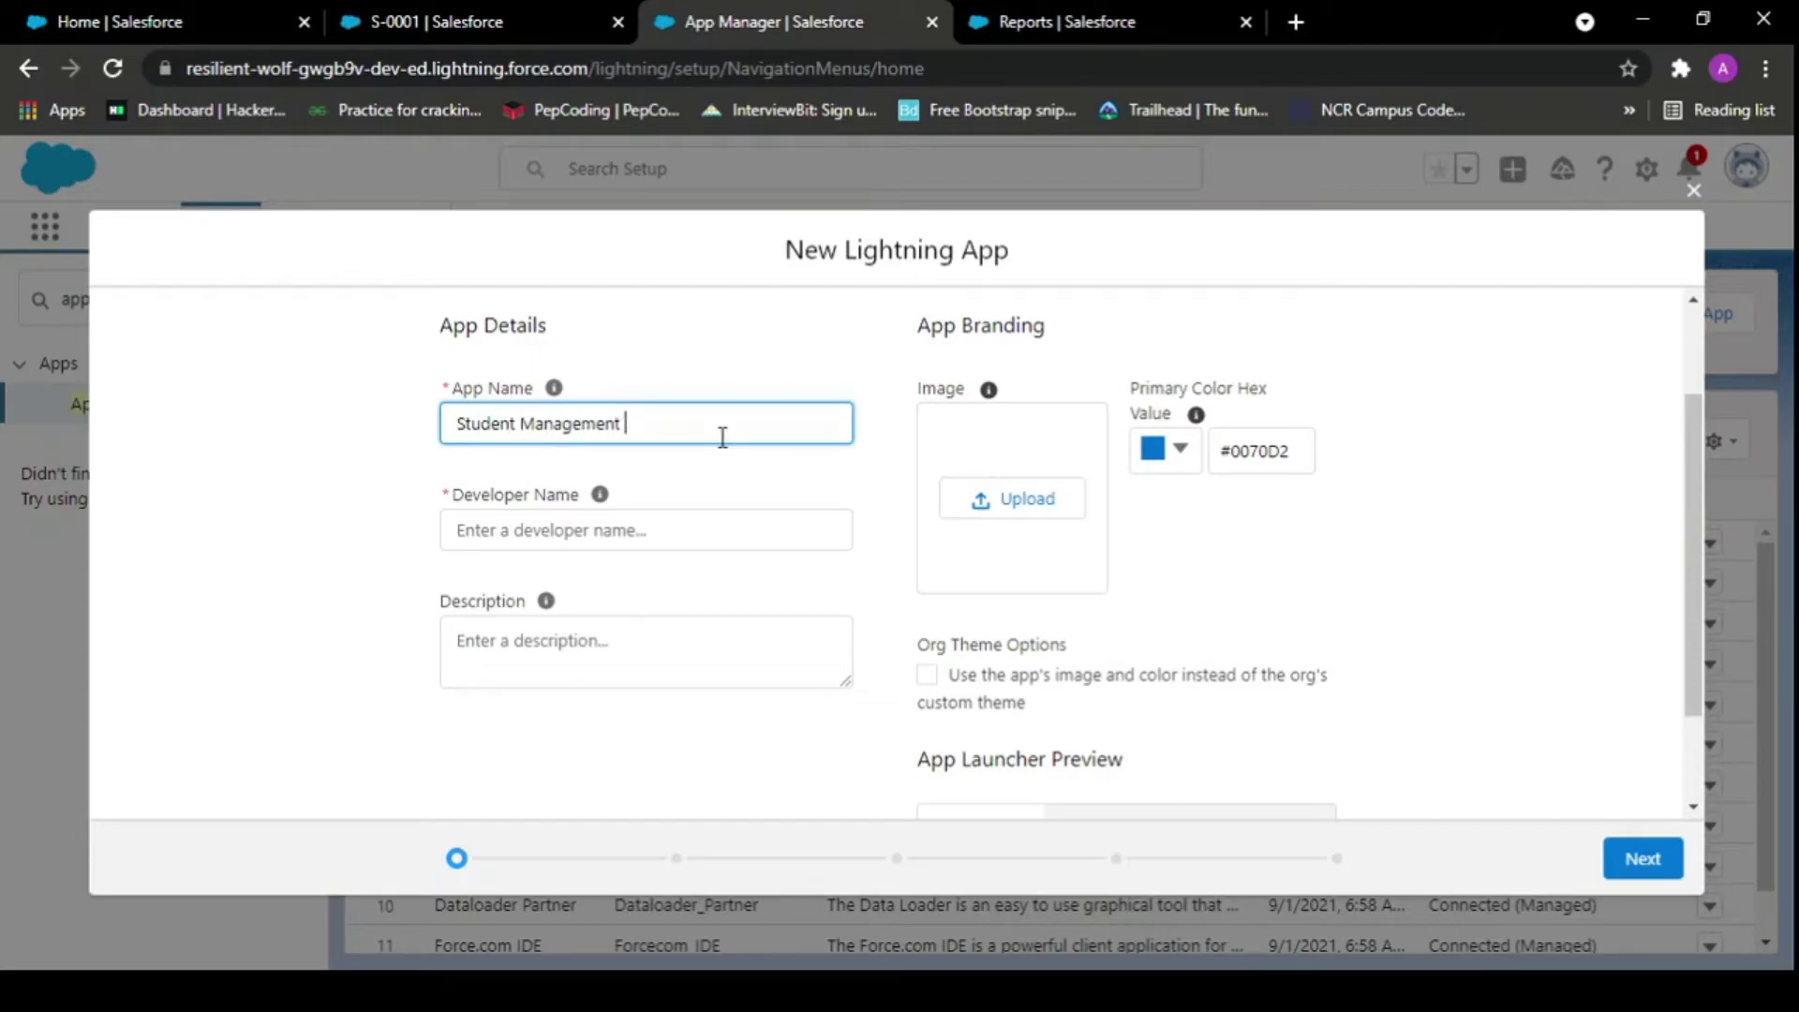
type("System")
left_click(594, 531)
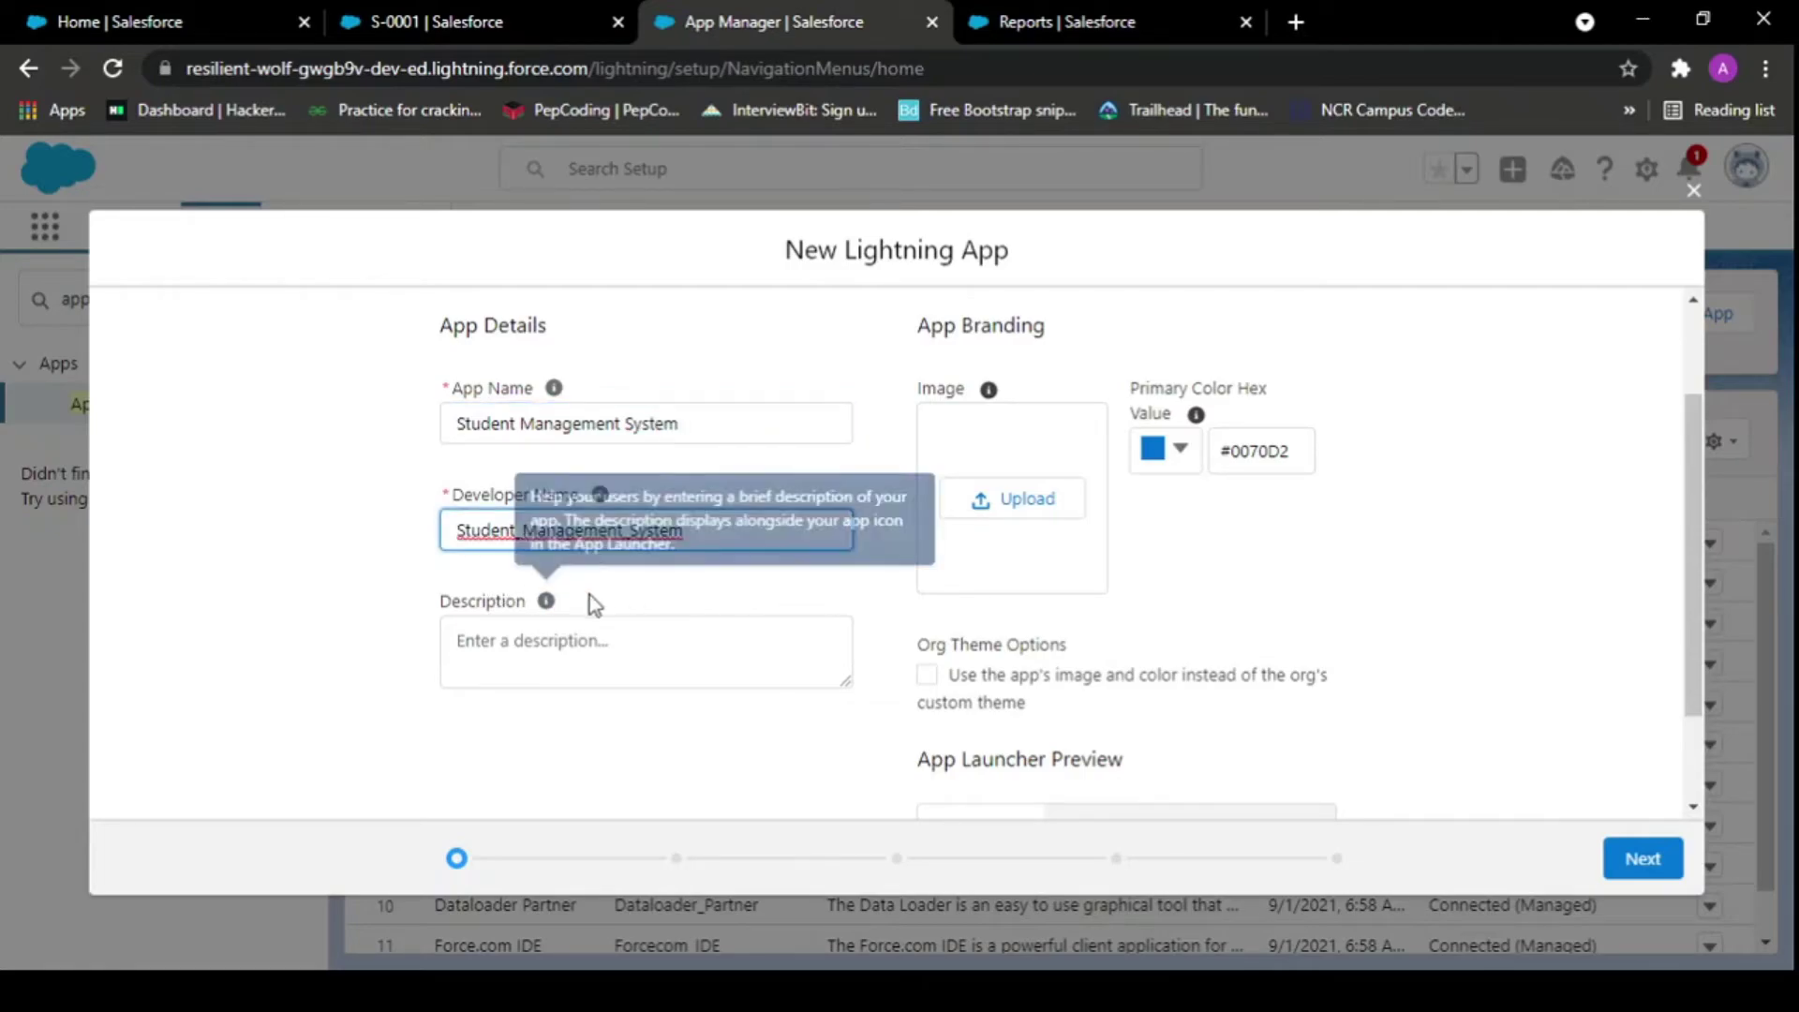
left_click(504, 667)
type("T")
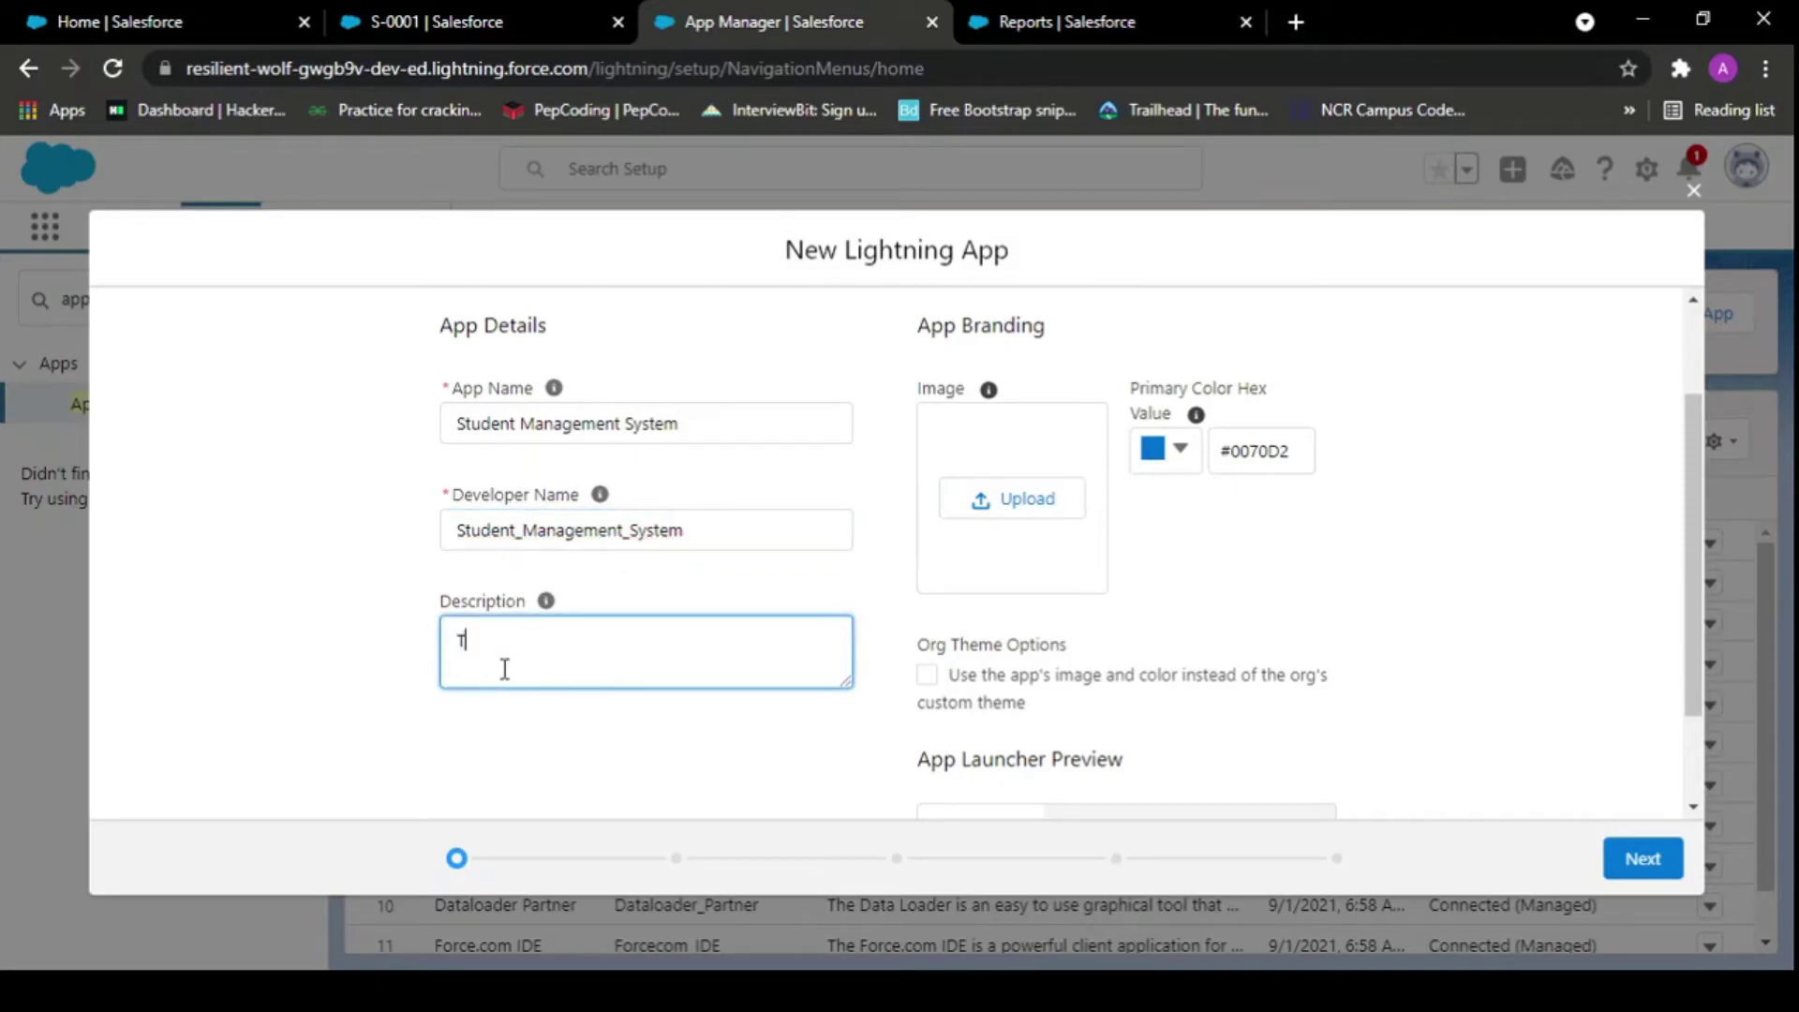
type("racking delails of students.")
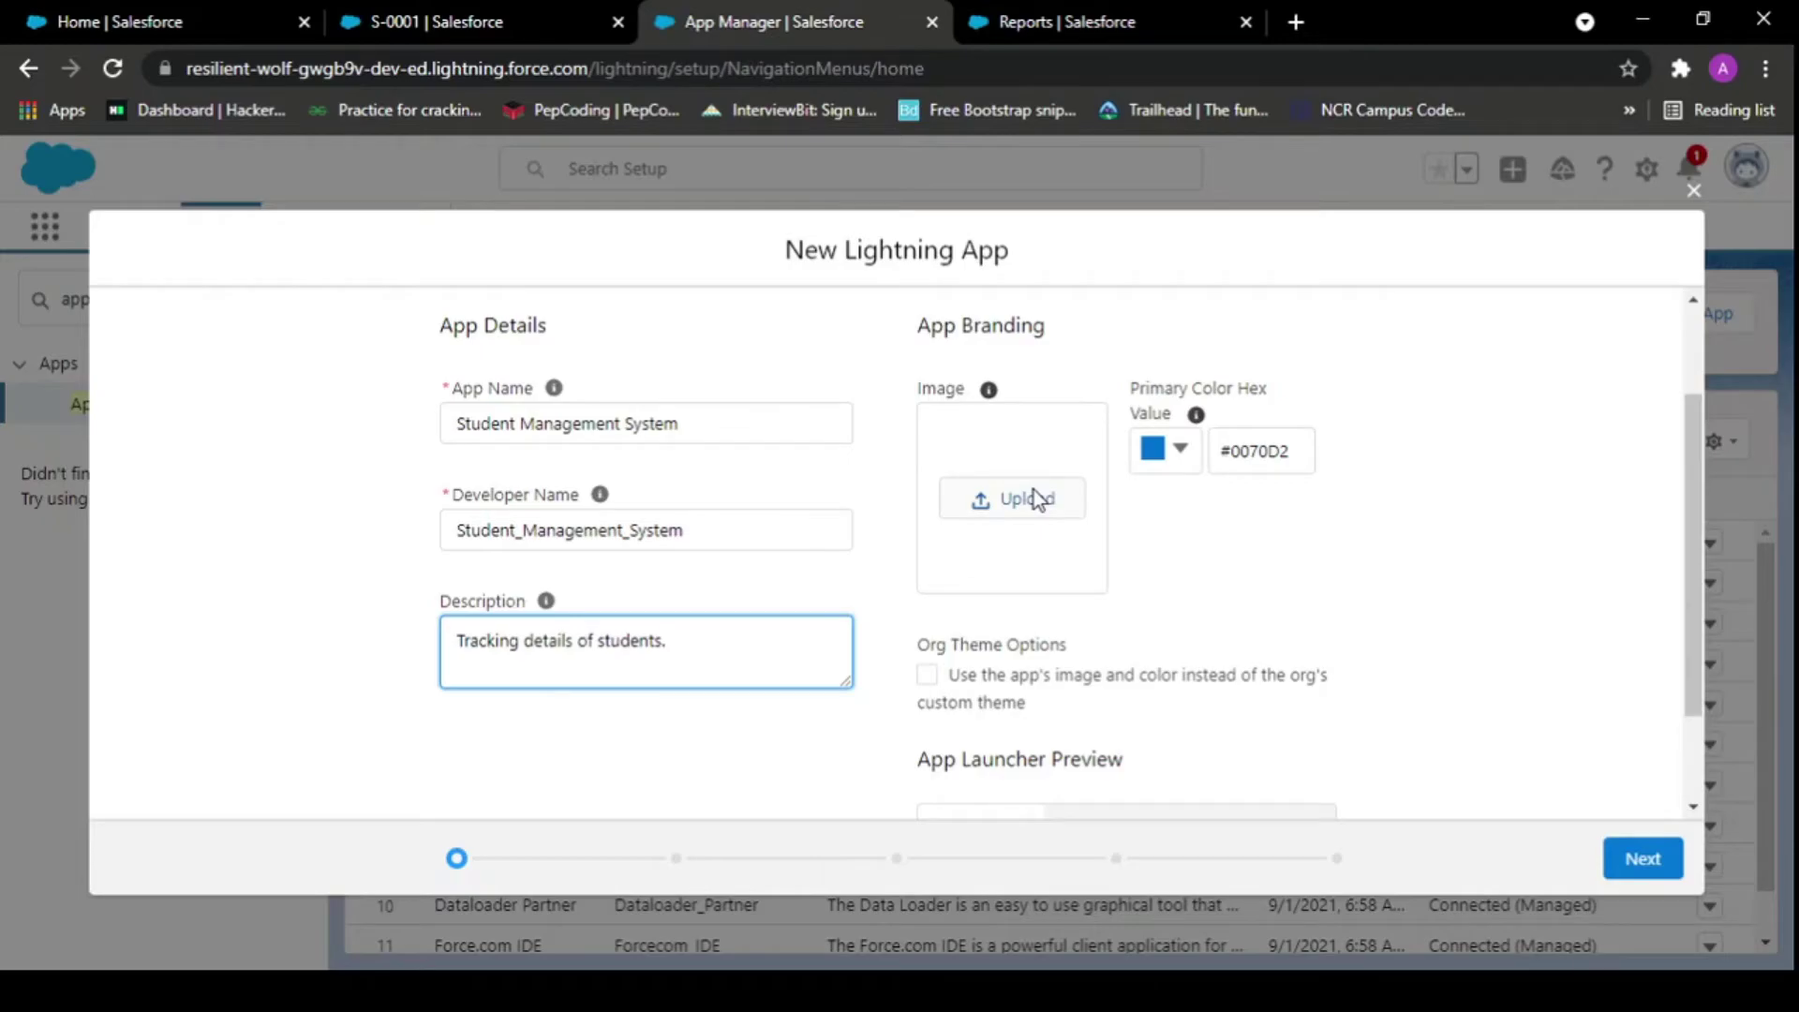
scroll(1116, 587, "down", 2)
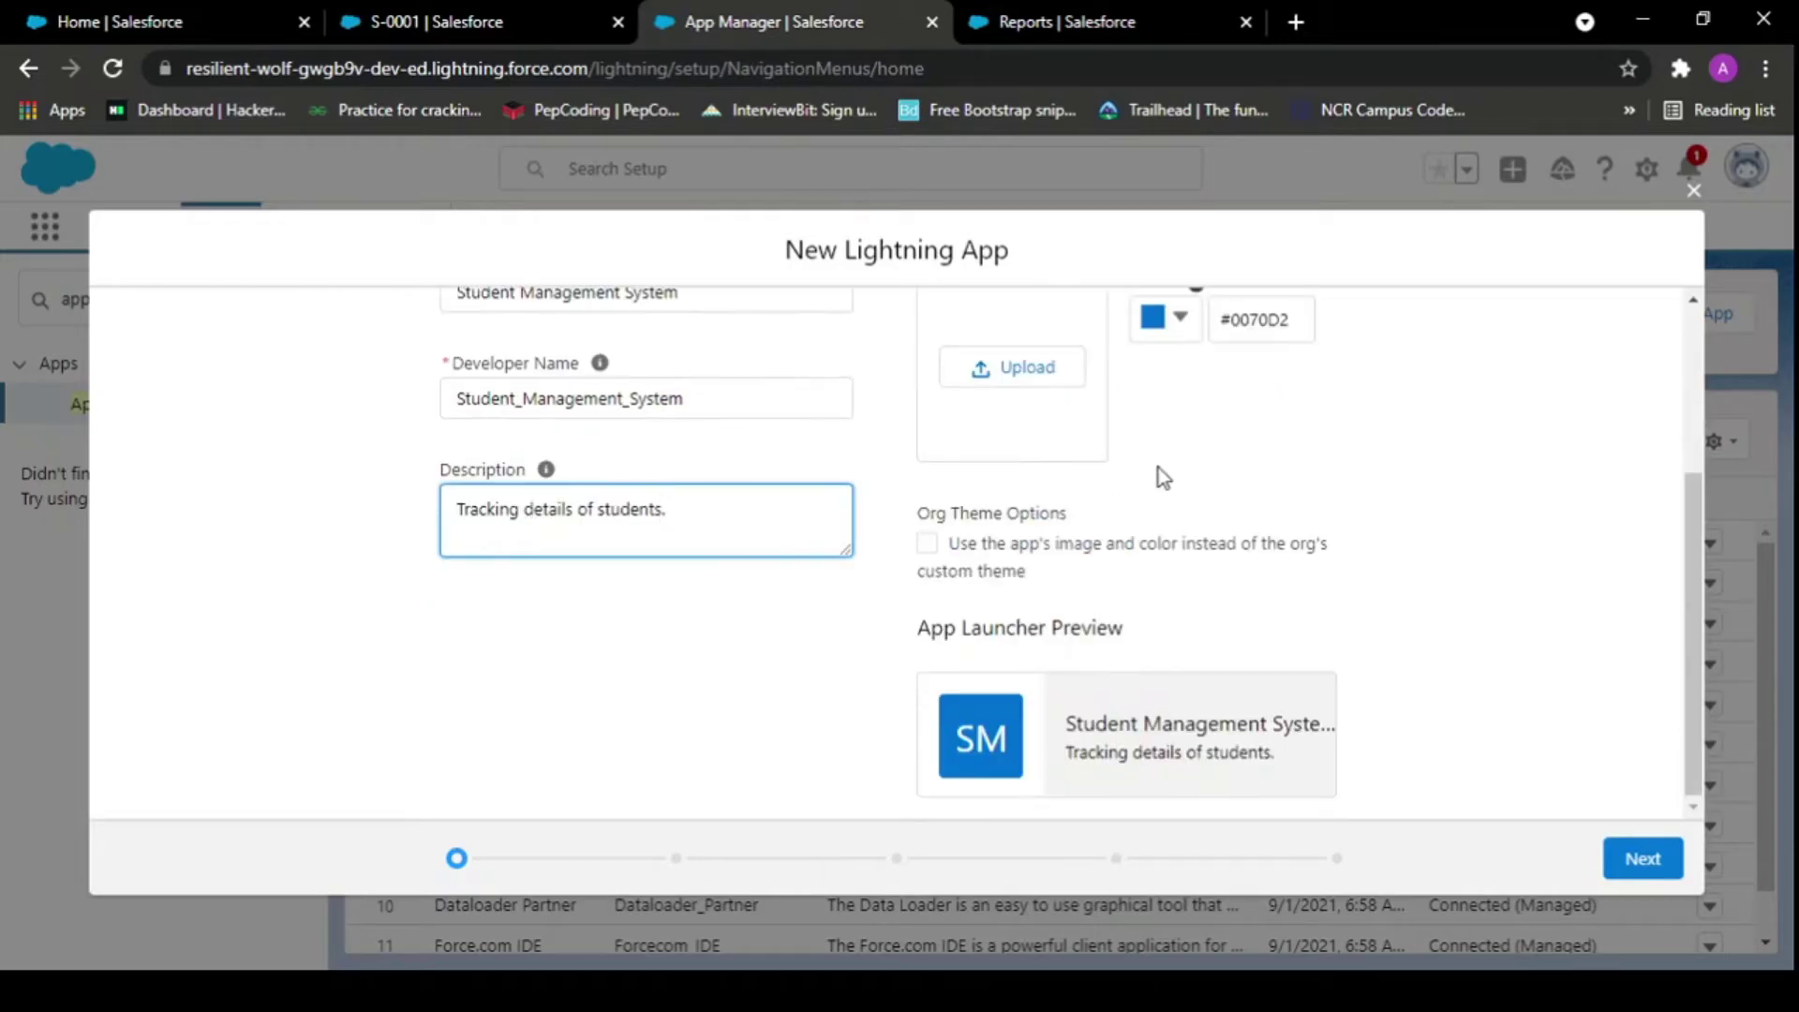
scroll(1121, 549, "up", 2)
scroll(1121, 549, "down", 2)
scroll(1109, 618, "up", 2)
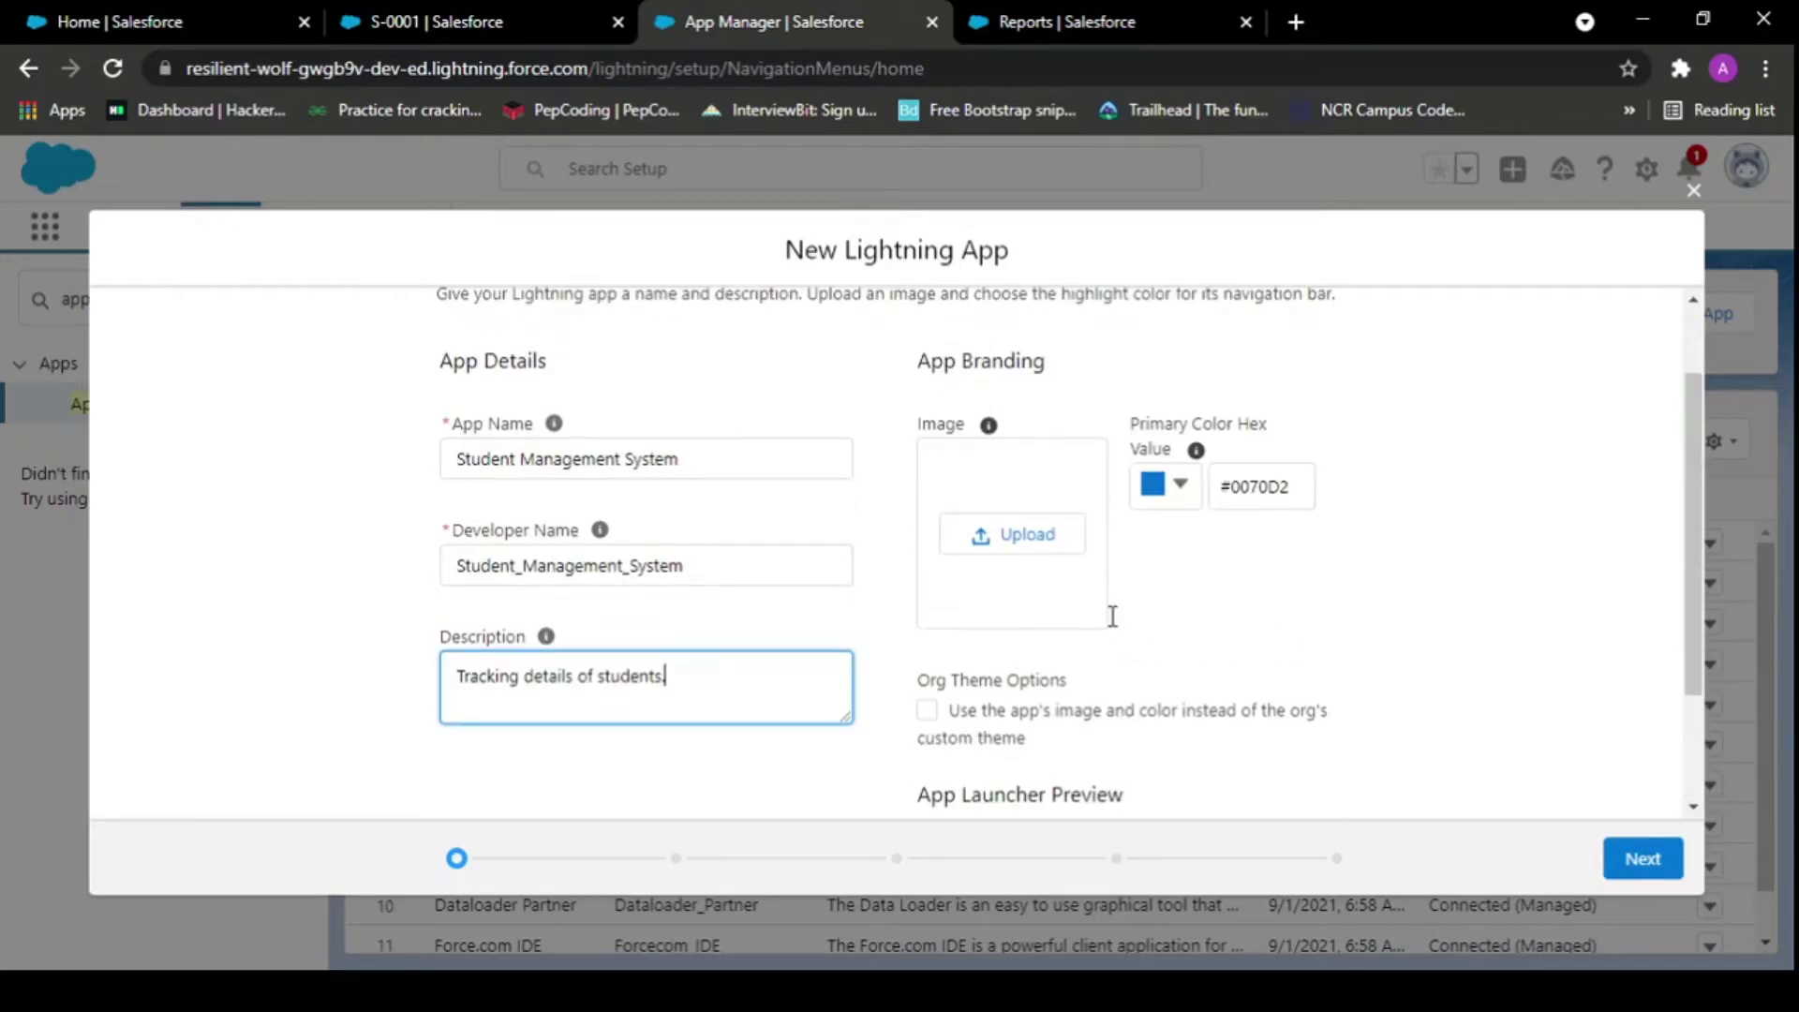
scroll(1112, 615, "down", 2)
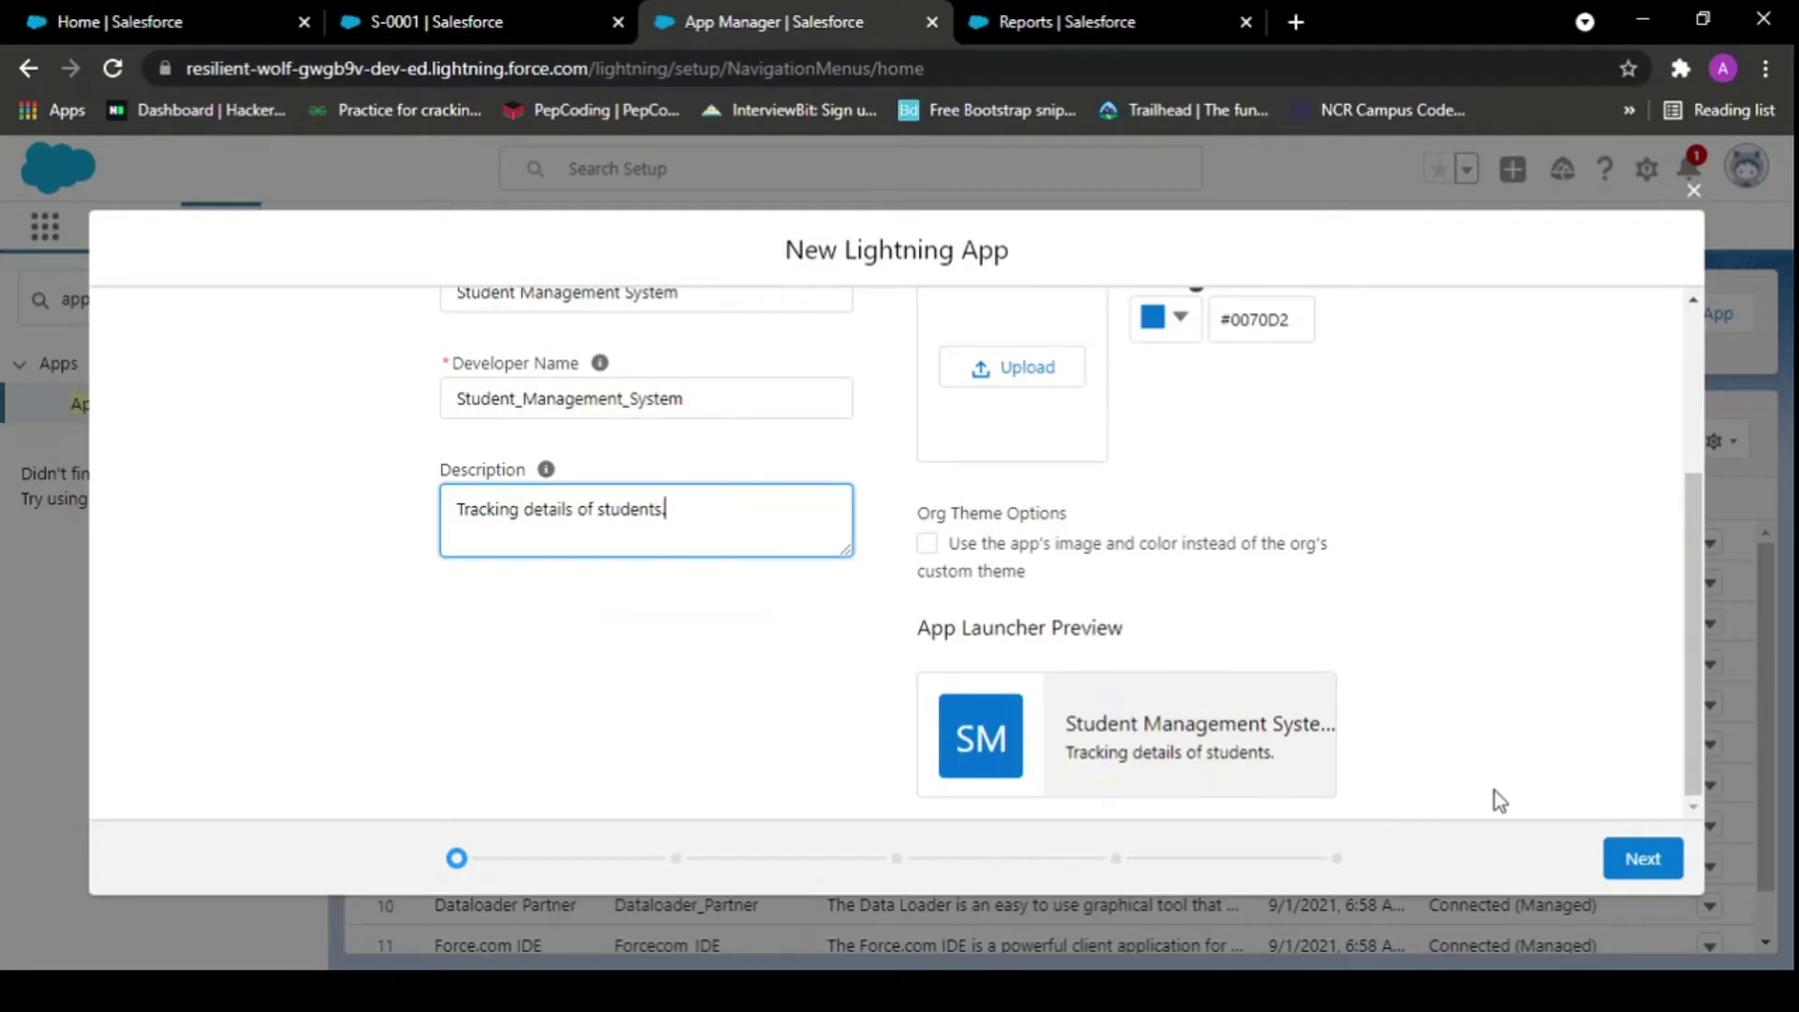
left_click(1642, 860)
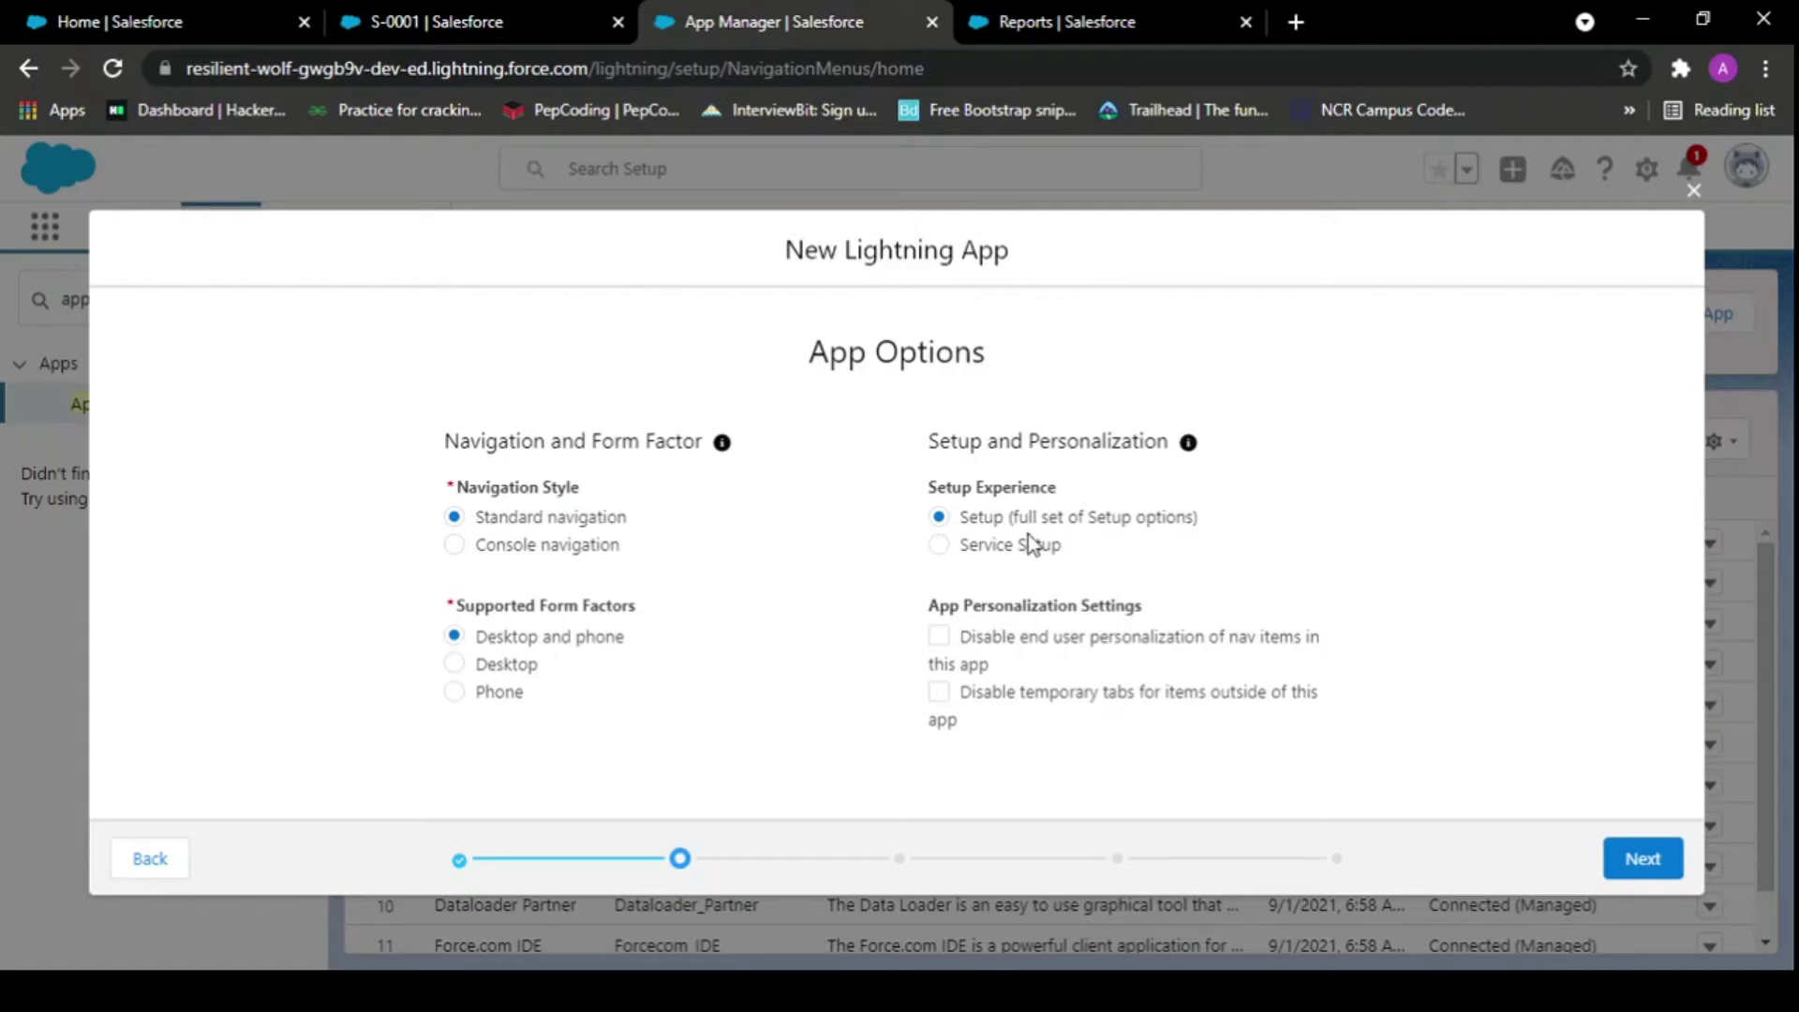
- Accept the default App Options and continue to the Utility Items step
left_click(1628, 866)
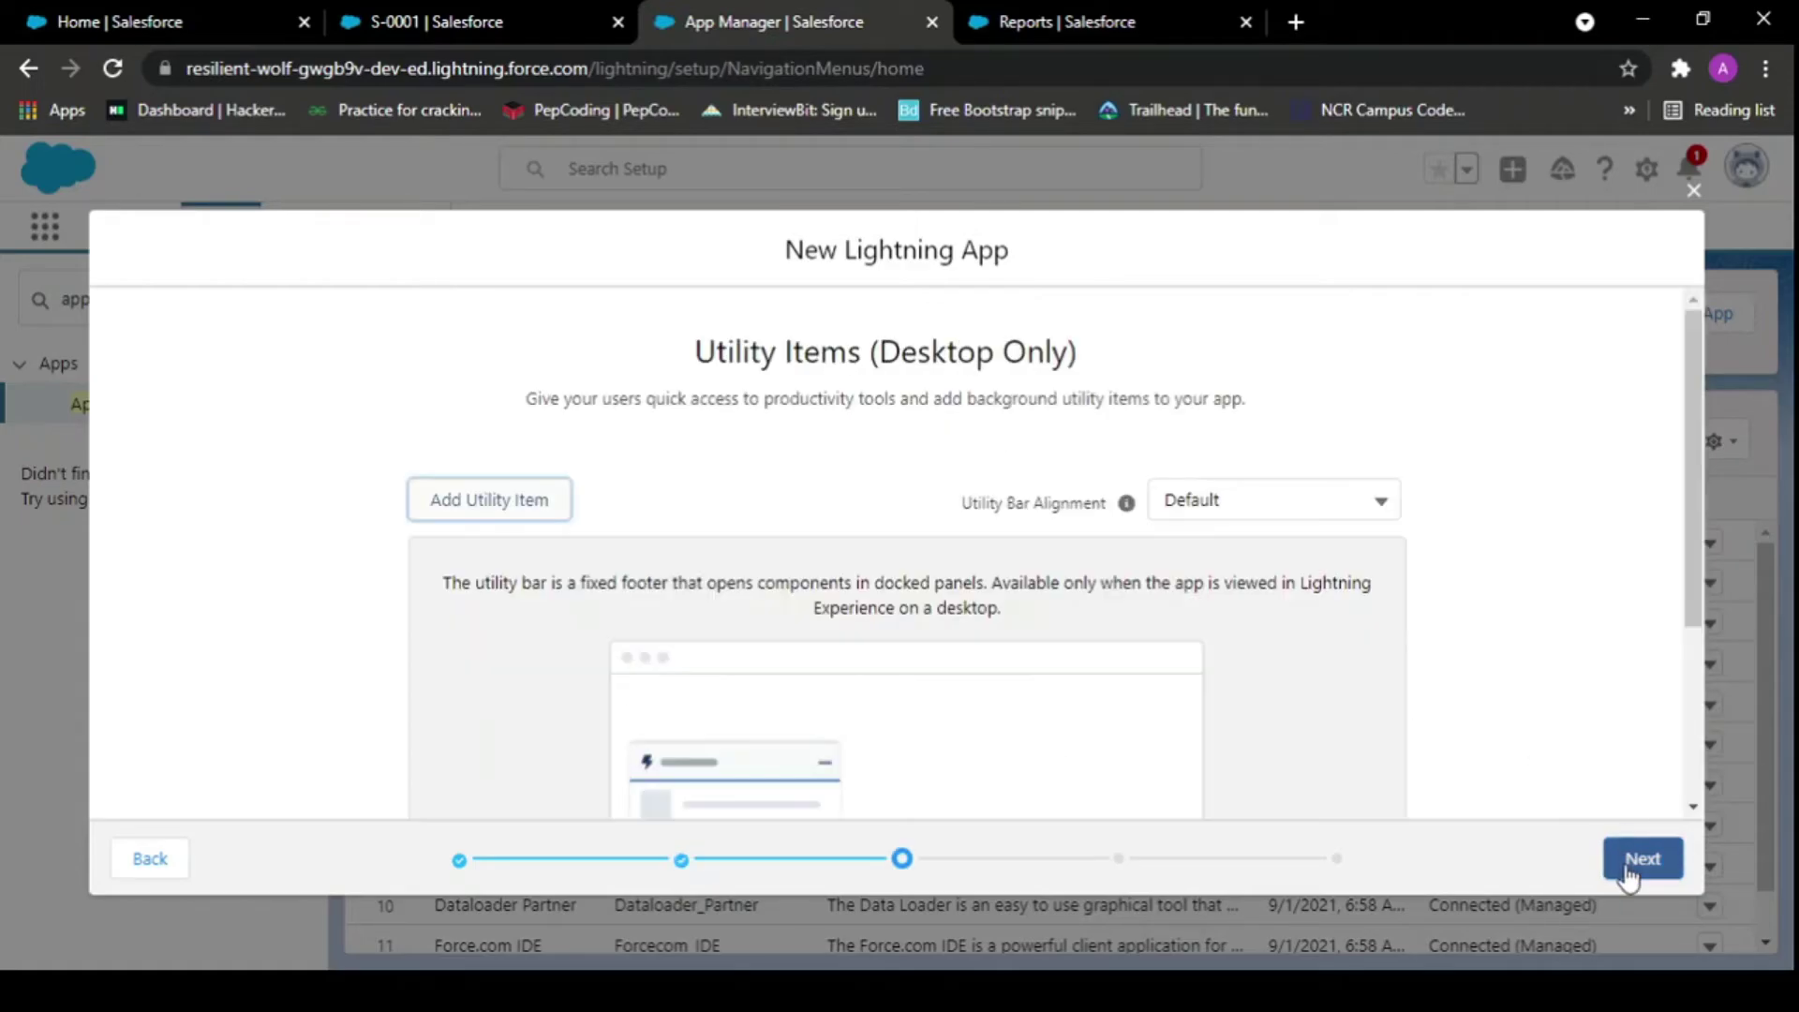
scroll(1026, 743, "down", 3)
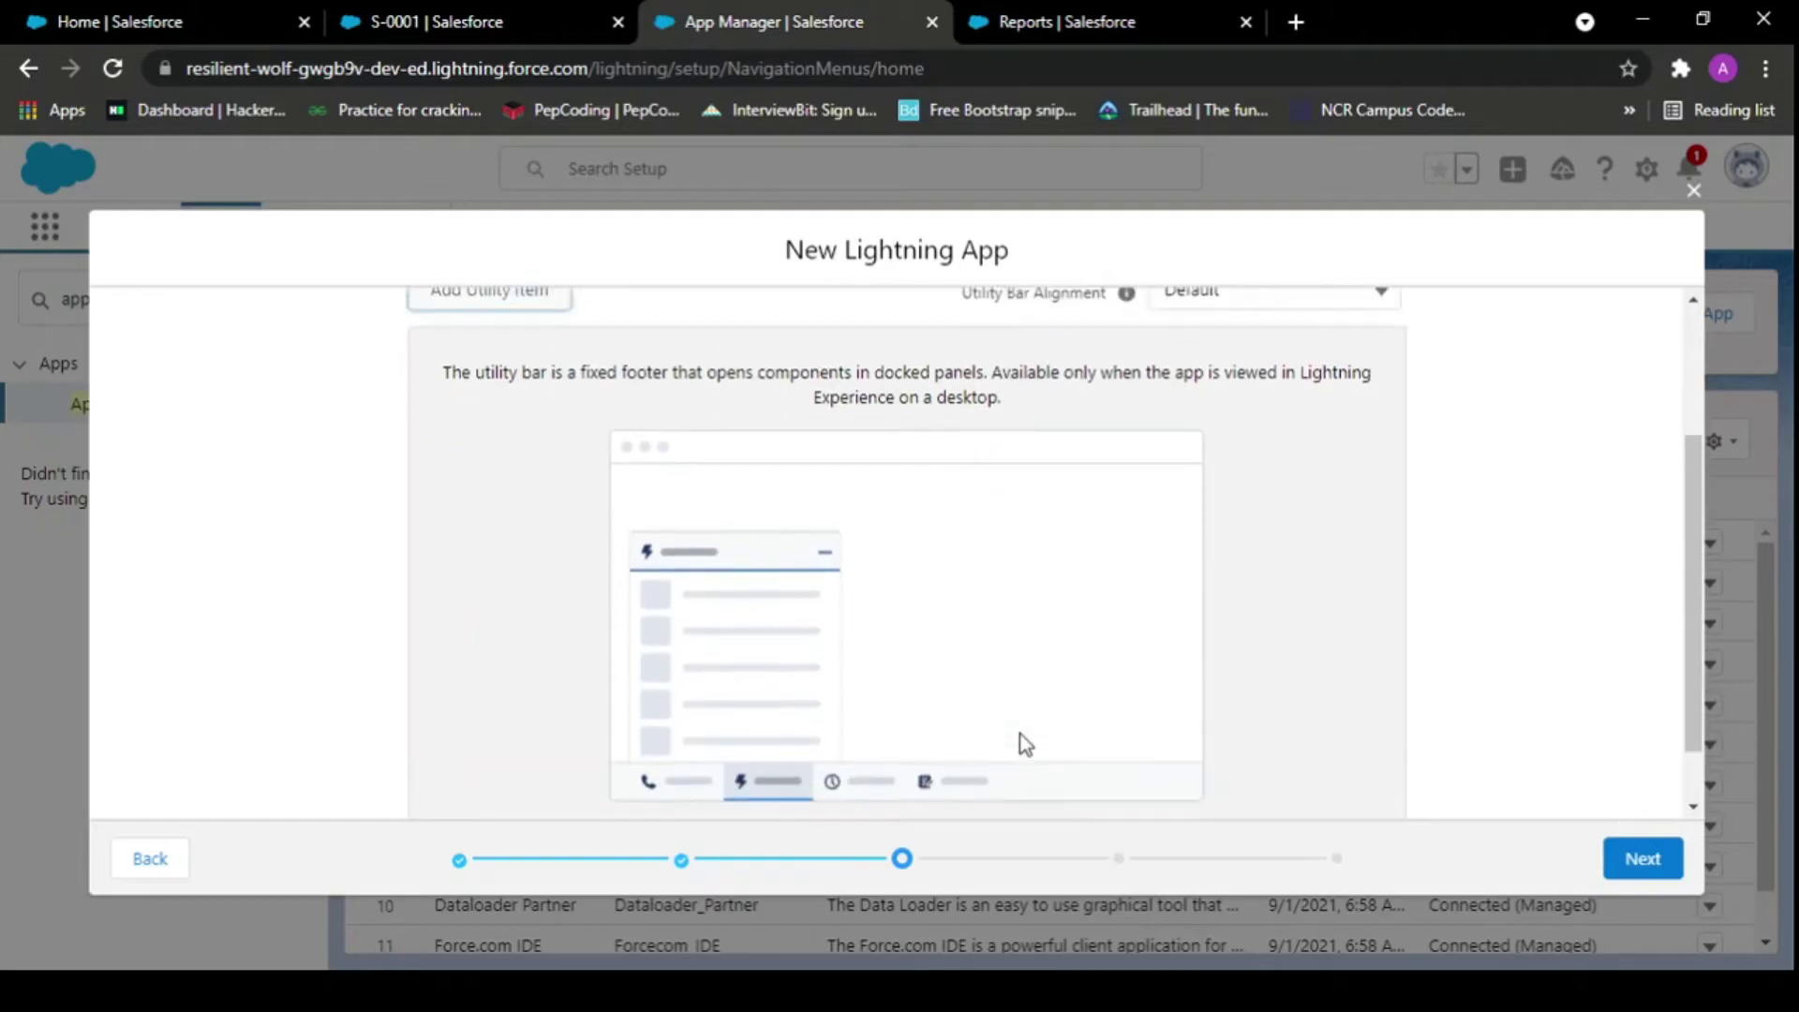
scroll(1026, 743, "up", 3)
- Keep utility bar alignment at Default and dismiss the utility component list without adding any
left_click(1293, 509)
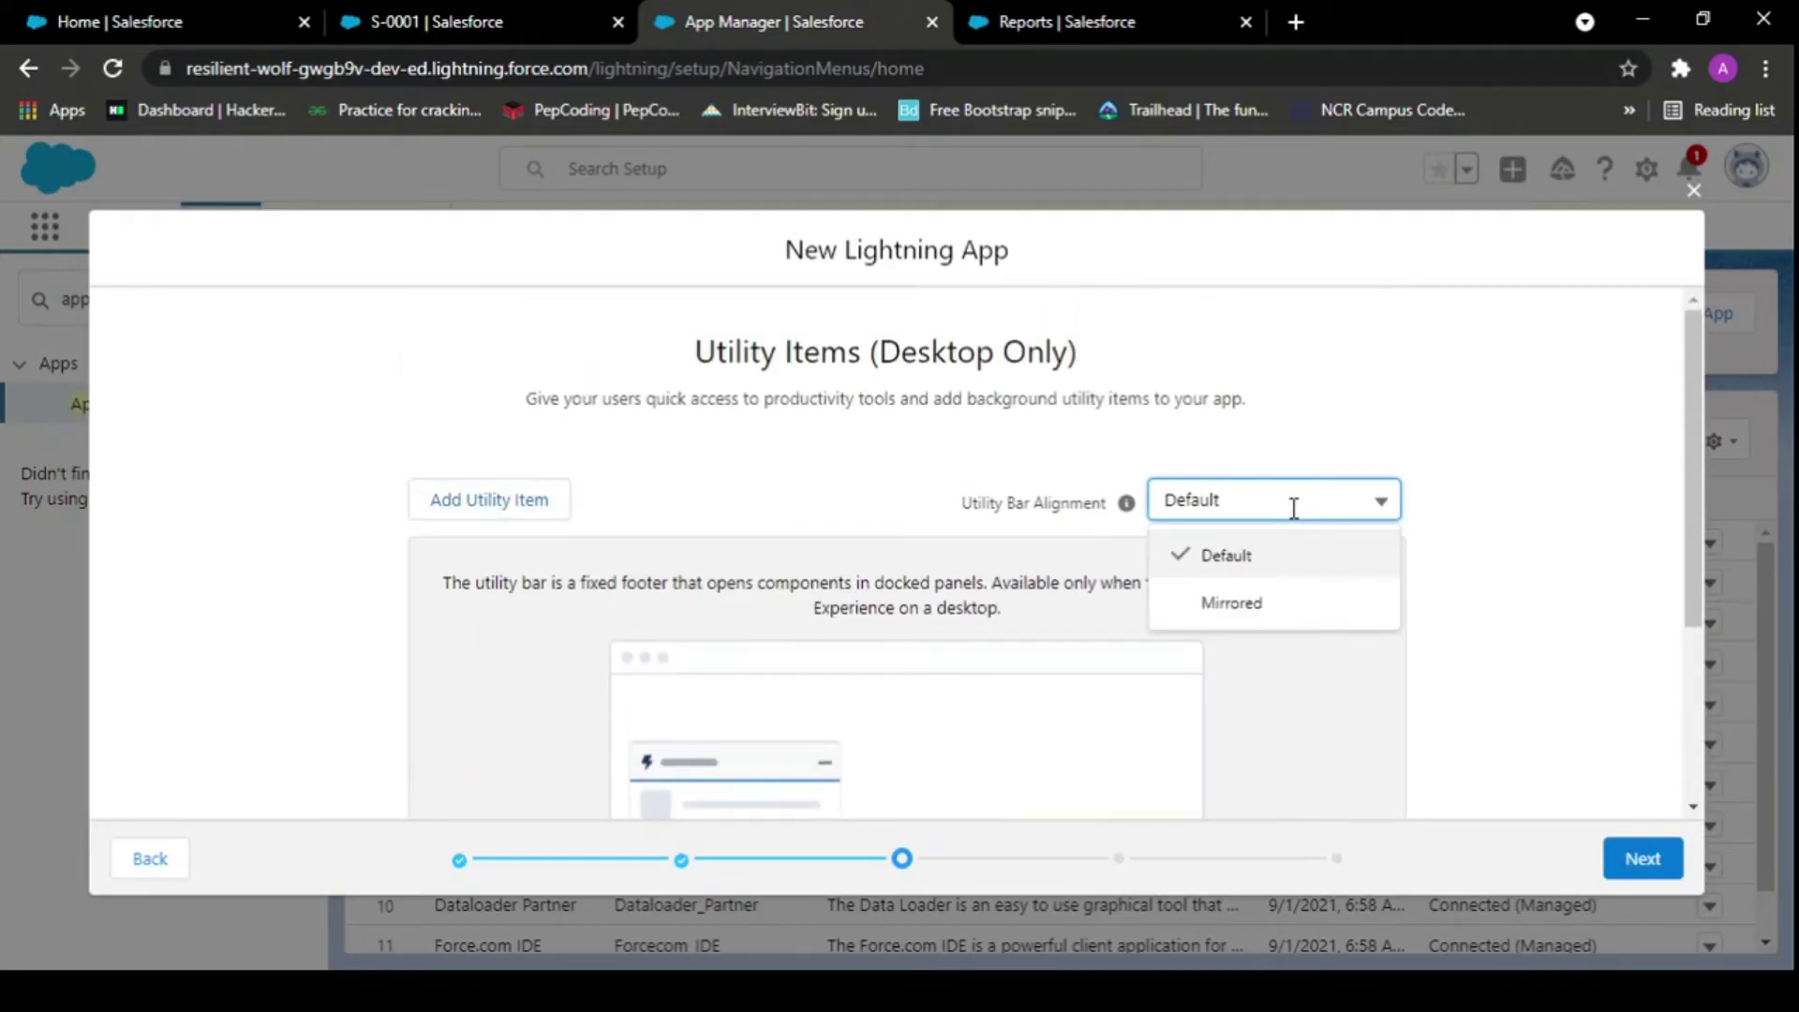
left_click(738, 441)
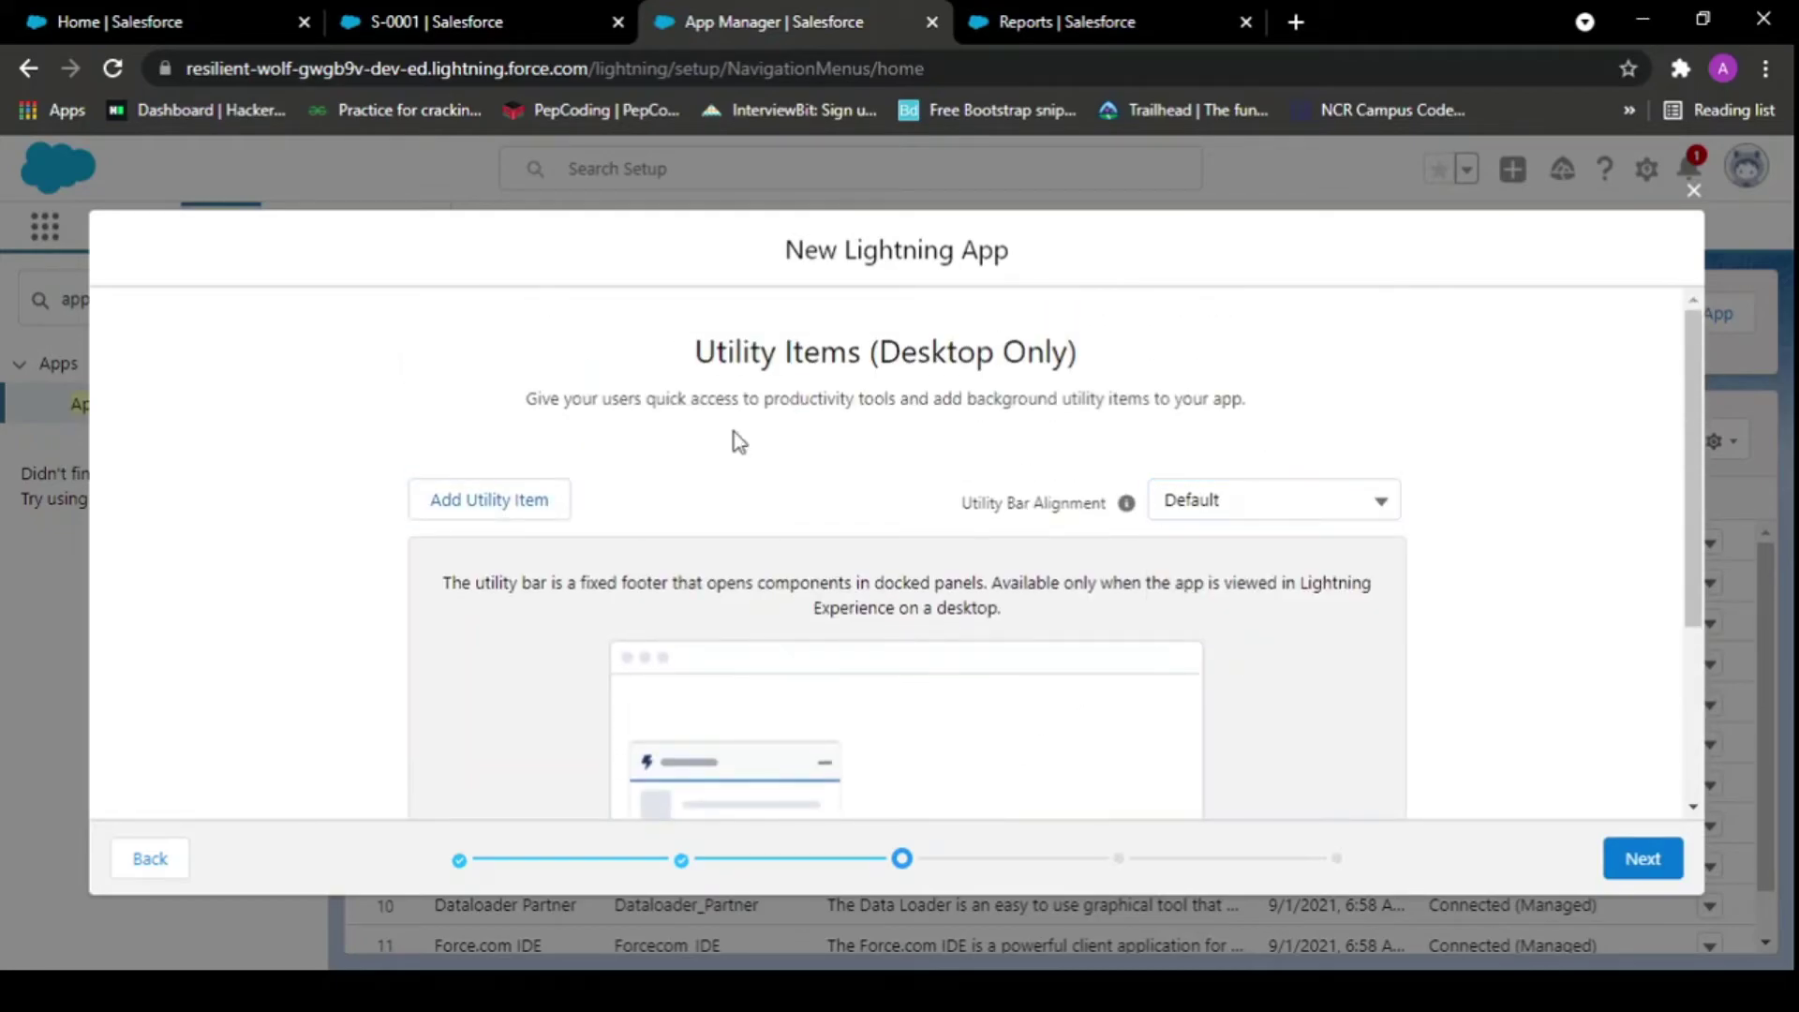
left_click(466, 499)
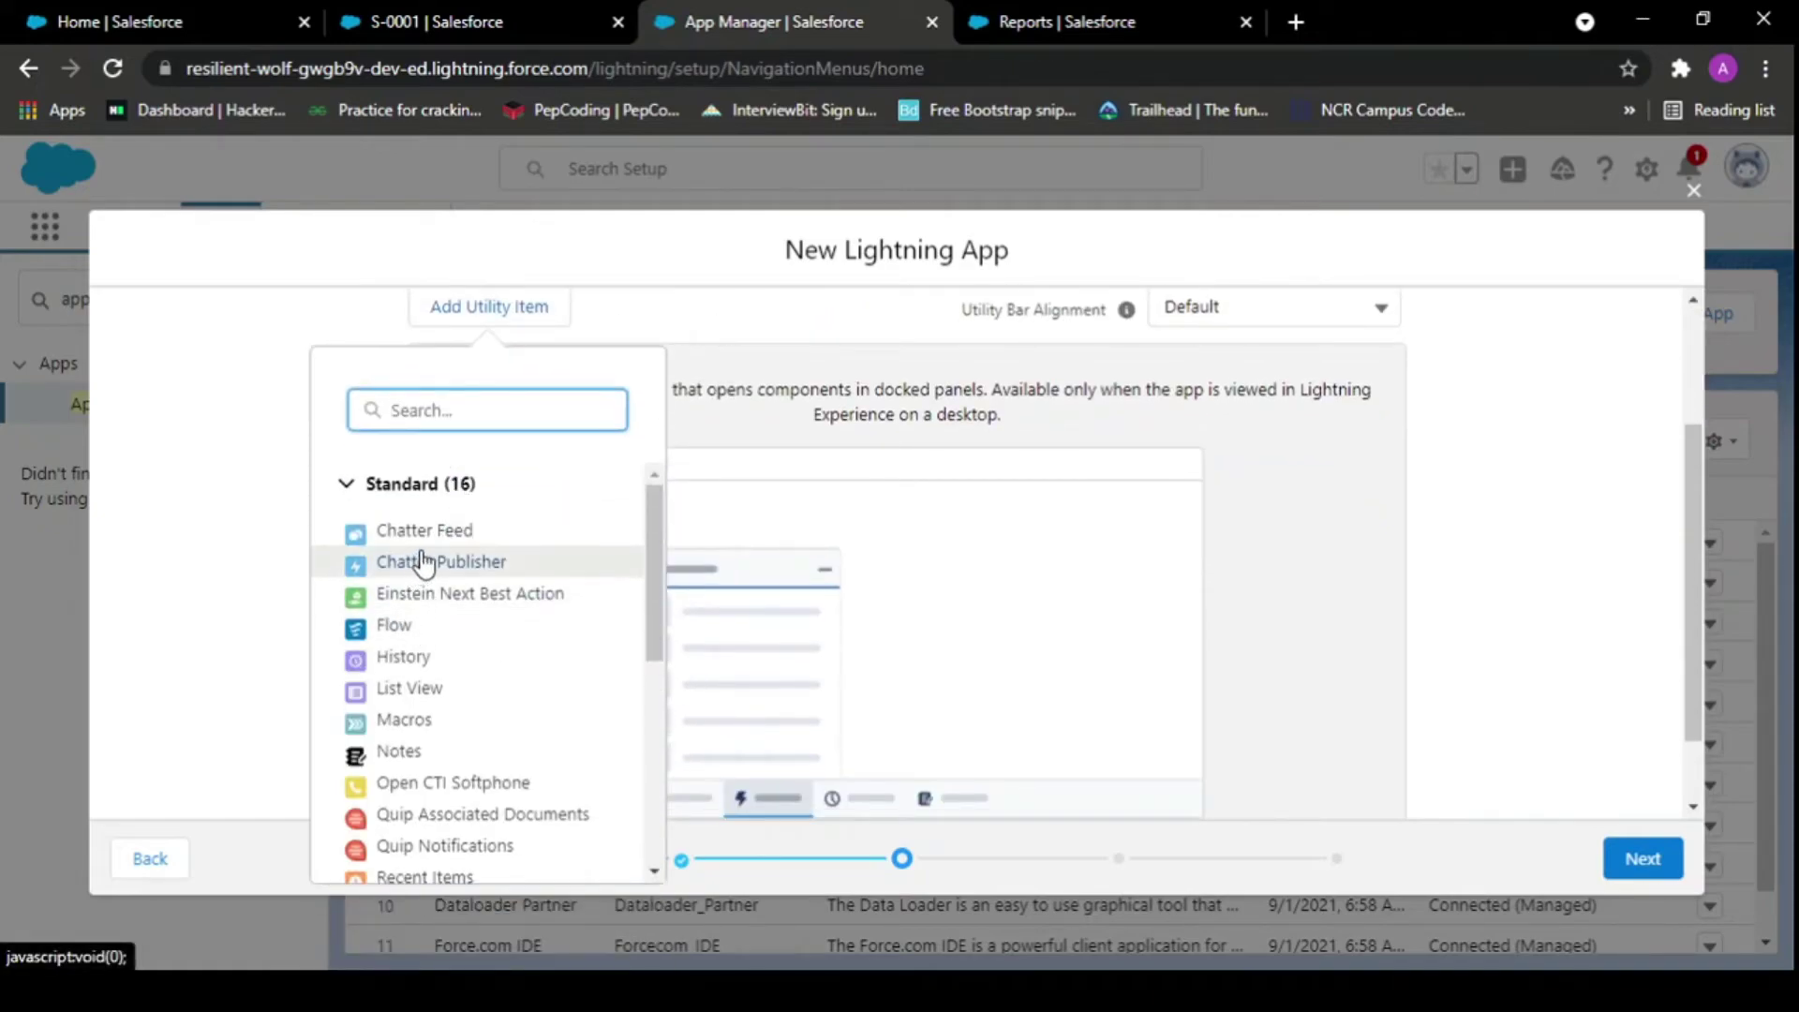
scroll(418, 562, "down", 1)
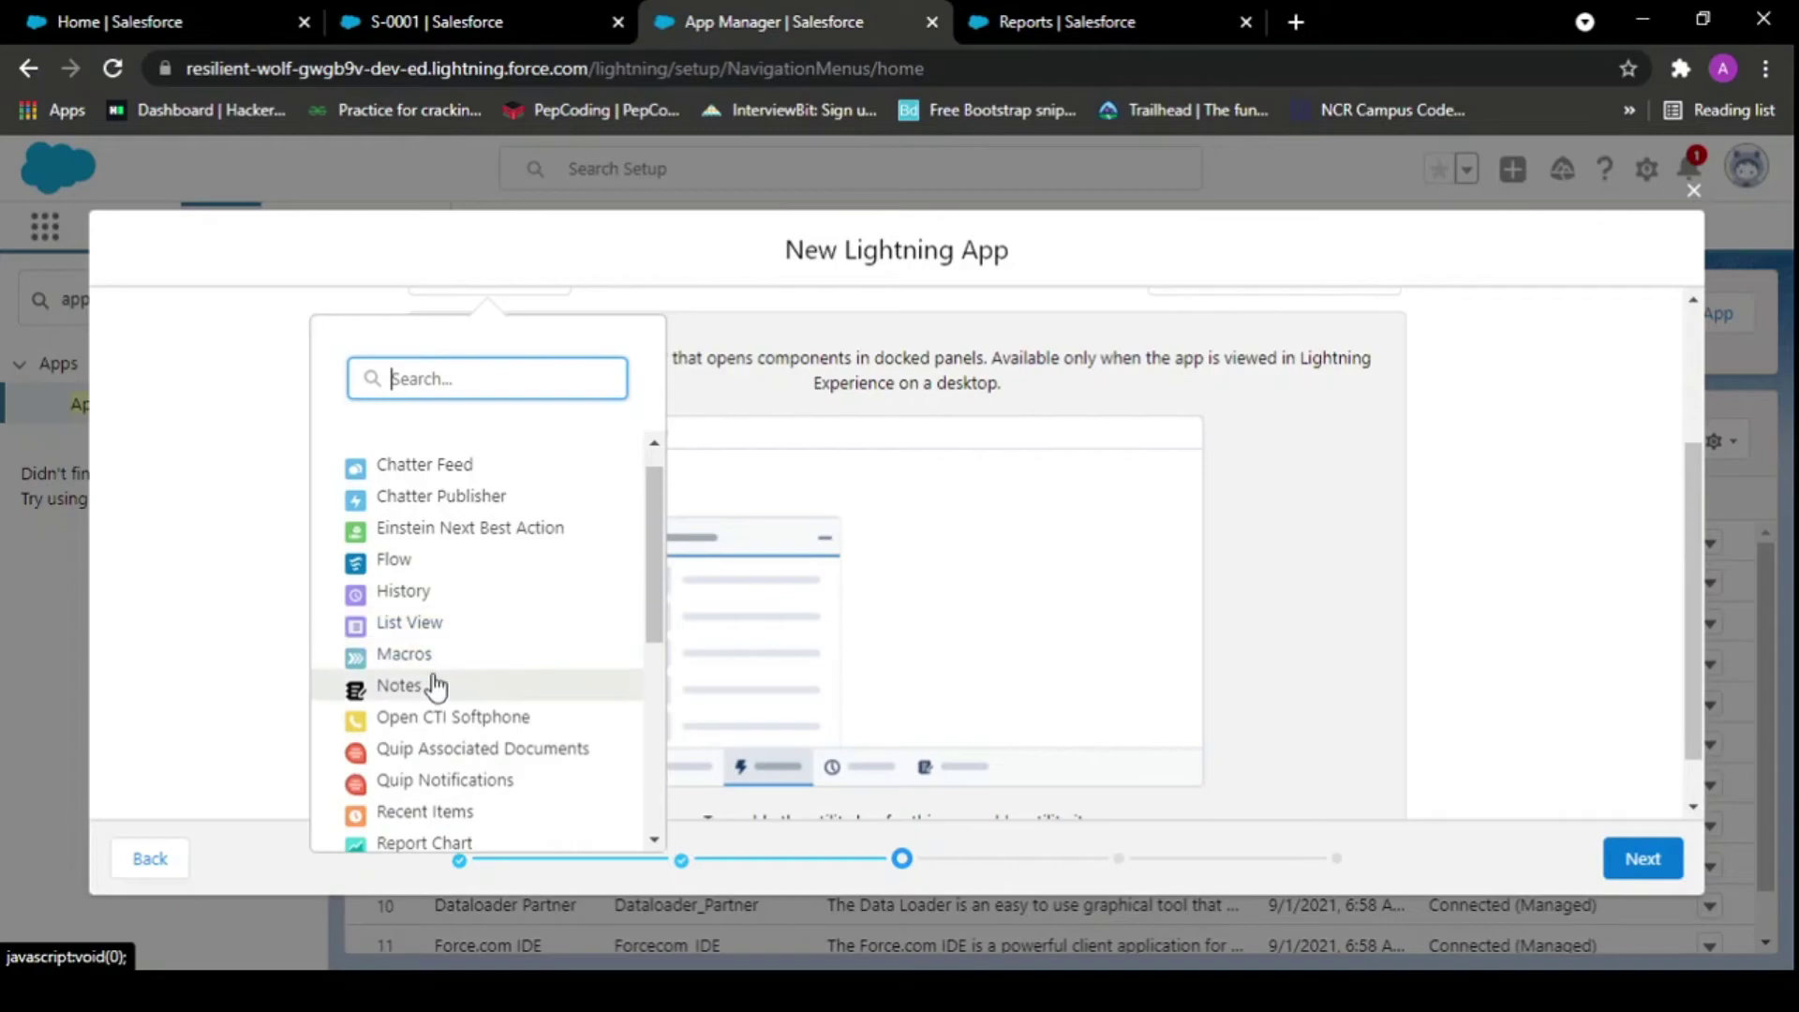
left_click(1285, 493)
scroll(1284, 492, "down", 1)
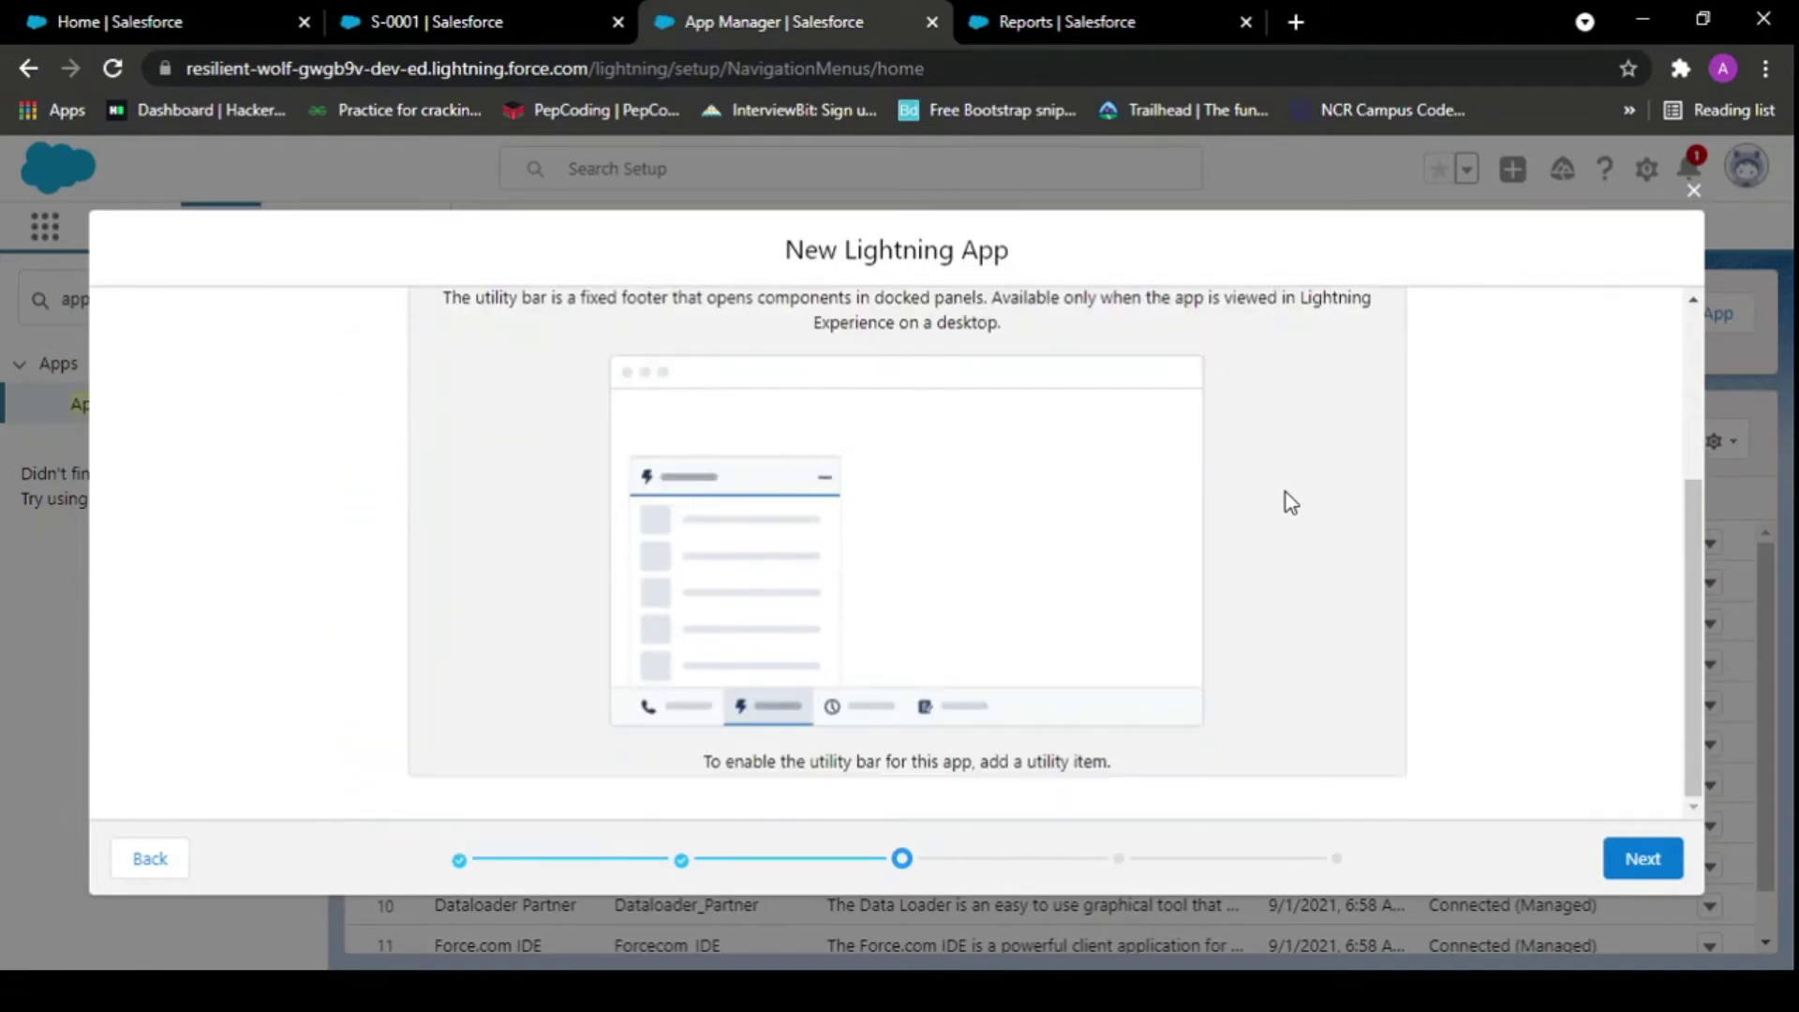
scroll(1509, 435, "up", 3)
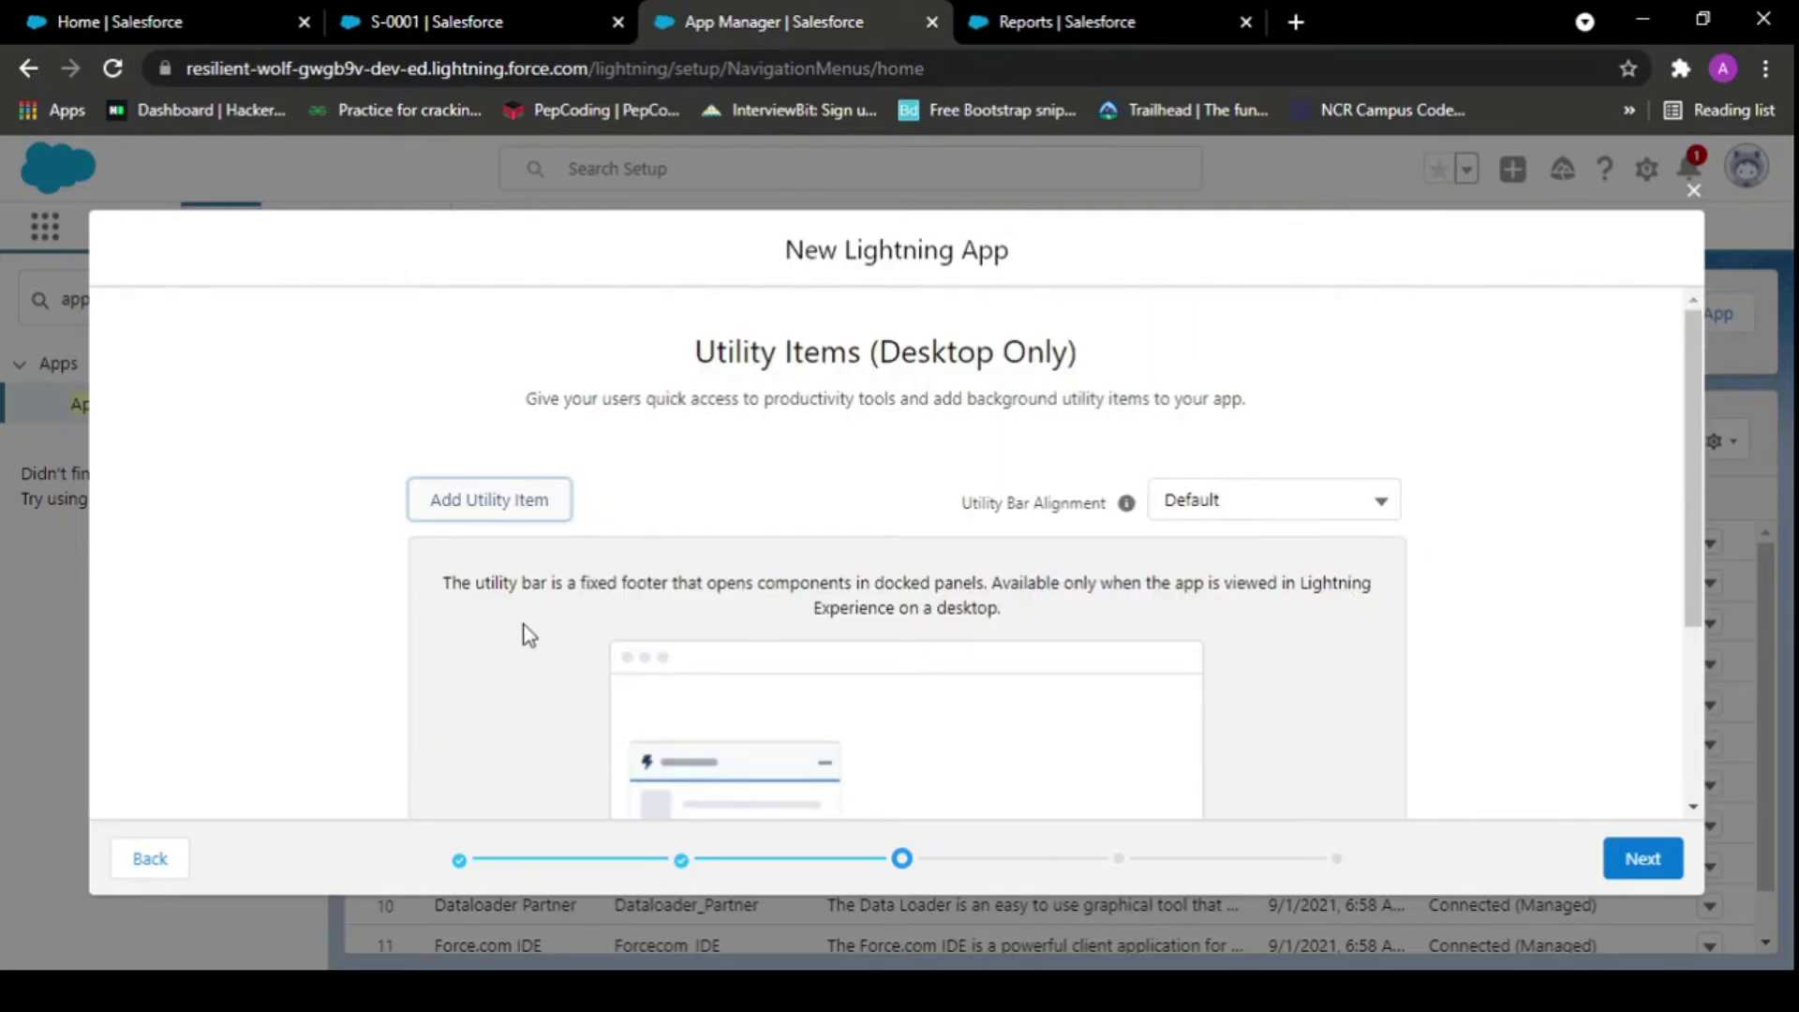
- Skip utility items to reach Navigation Items and scroll through the Available Items list
left_click(1641, 858)
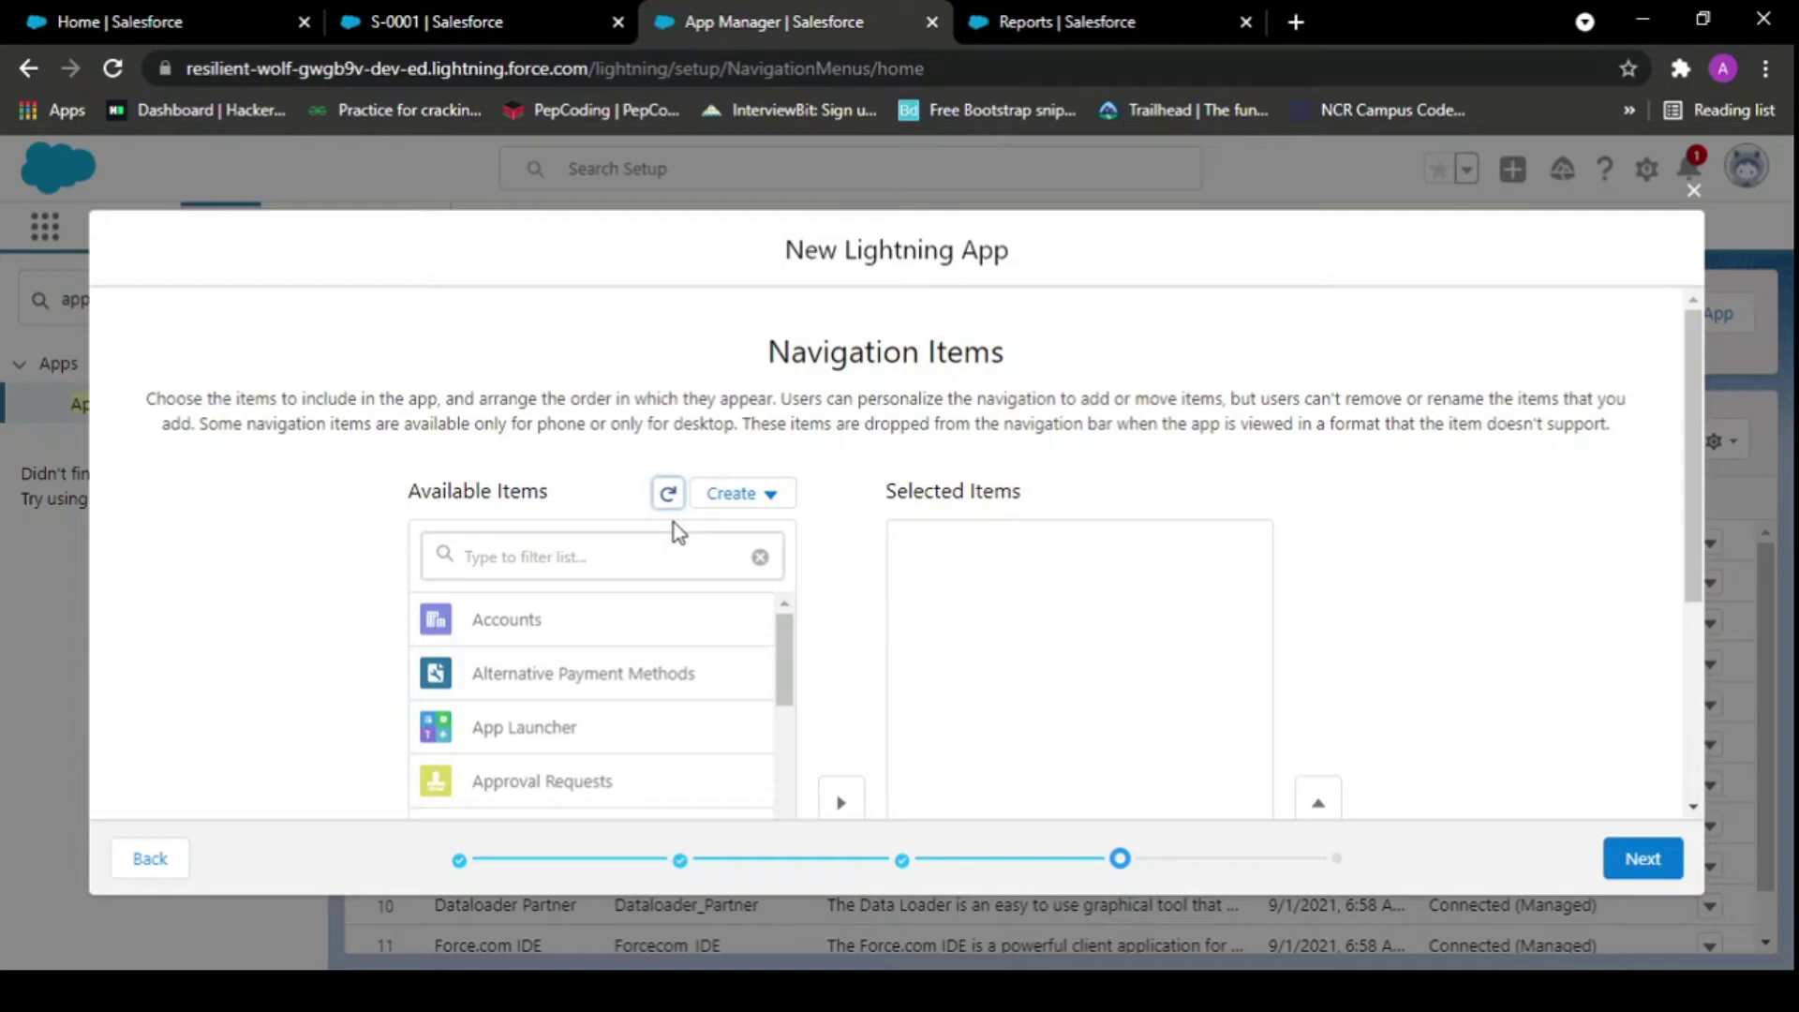
scroll(673, 523, "down", 1)
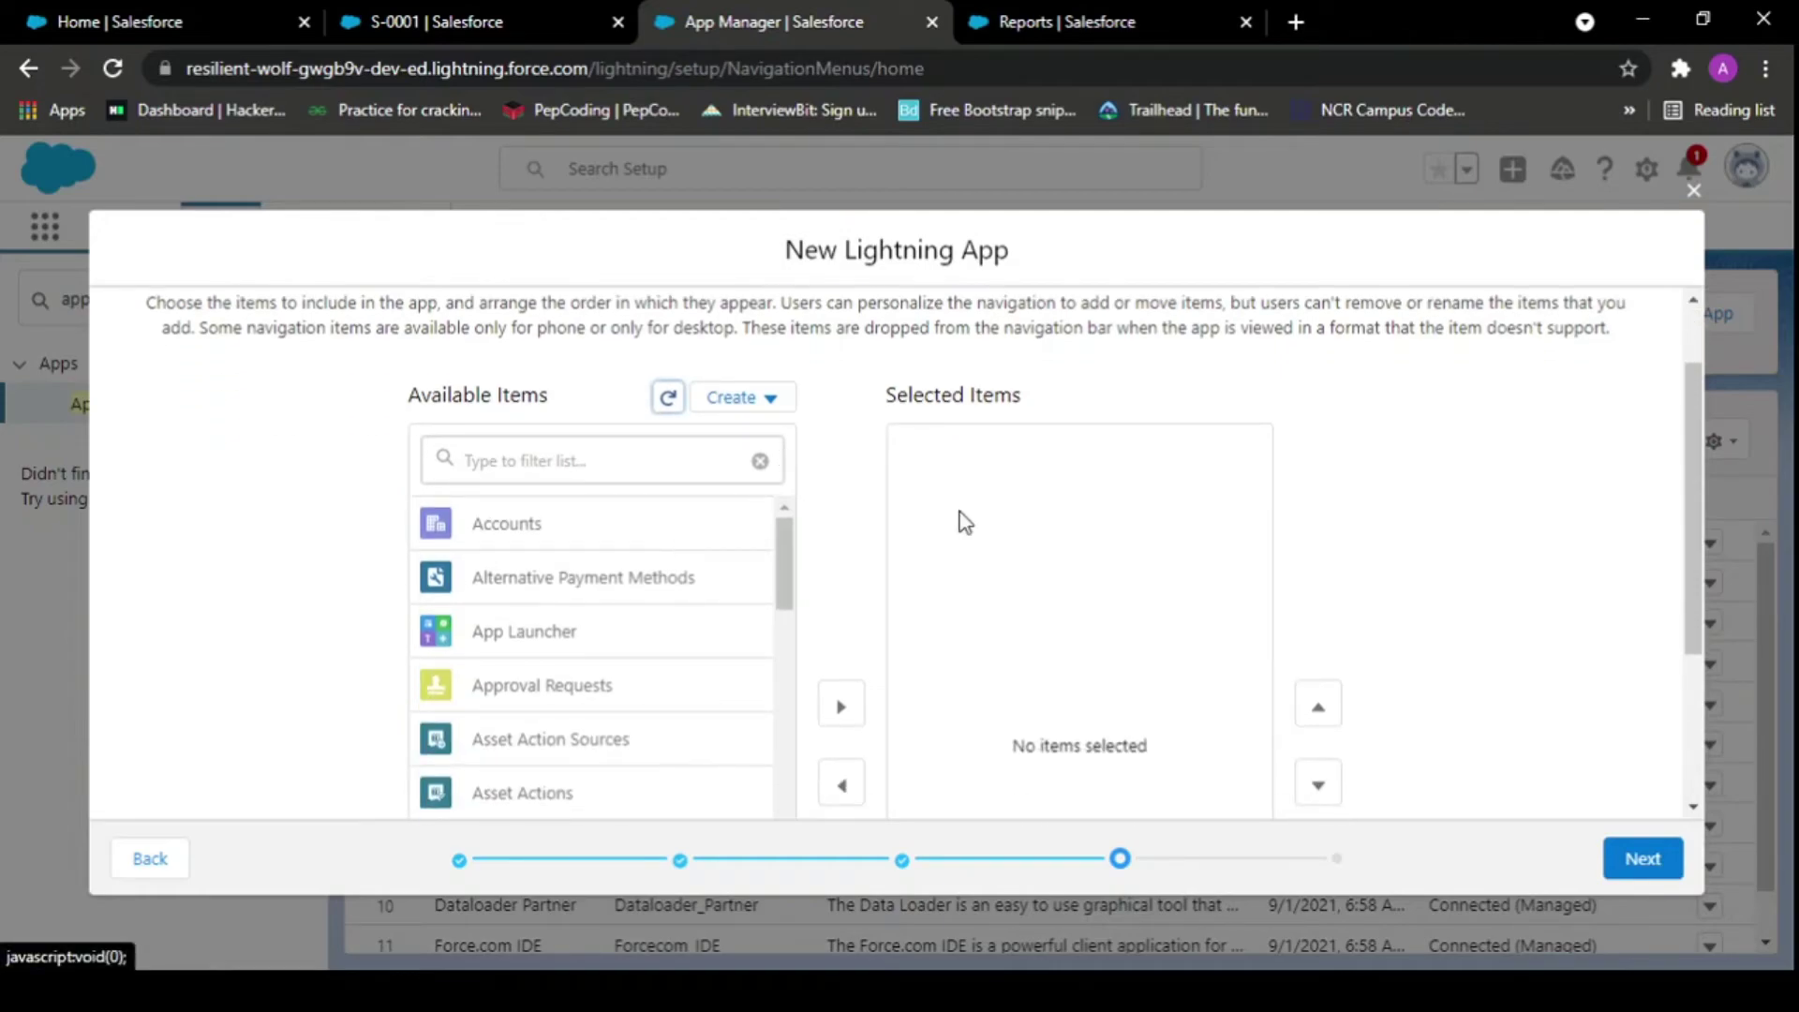
scroll(485, 653, "down", 2)
scroll(485, 653, "down", 8)
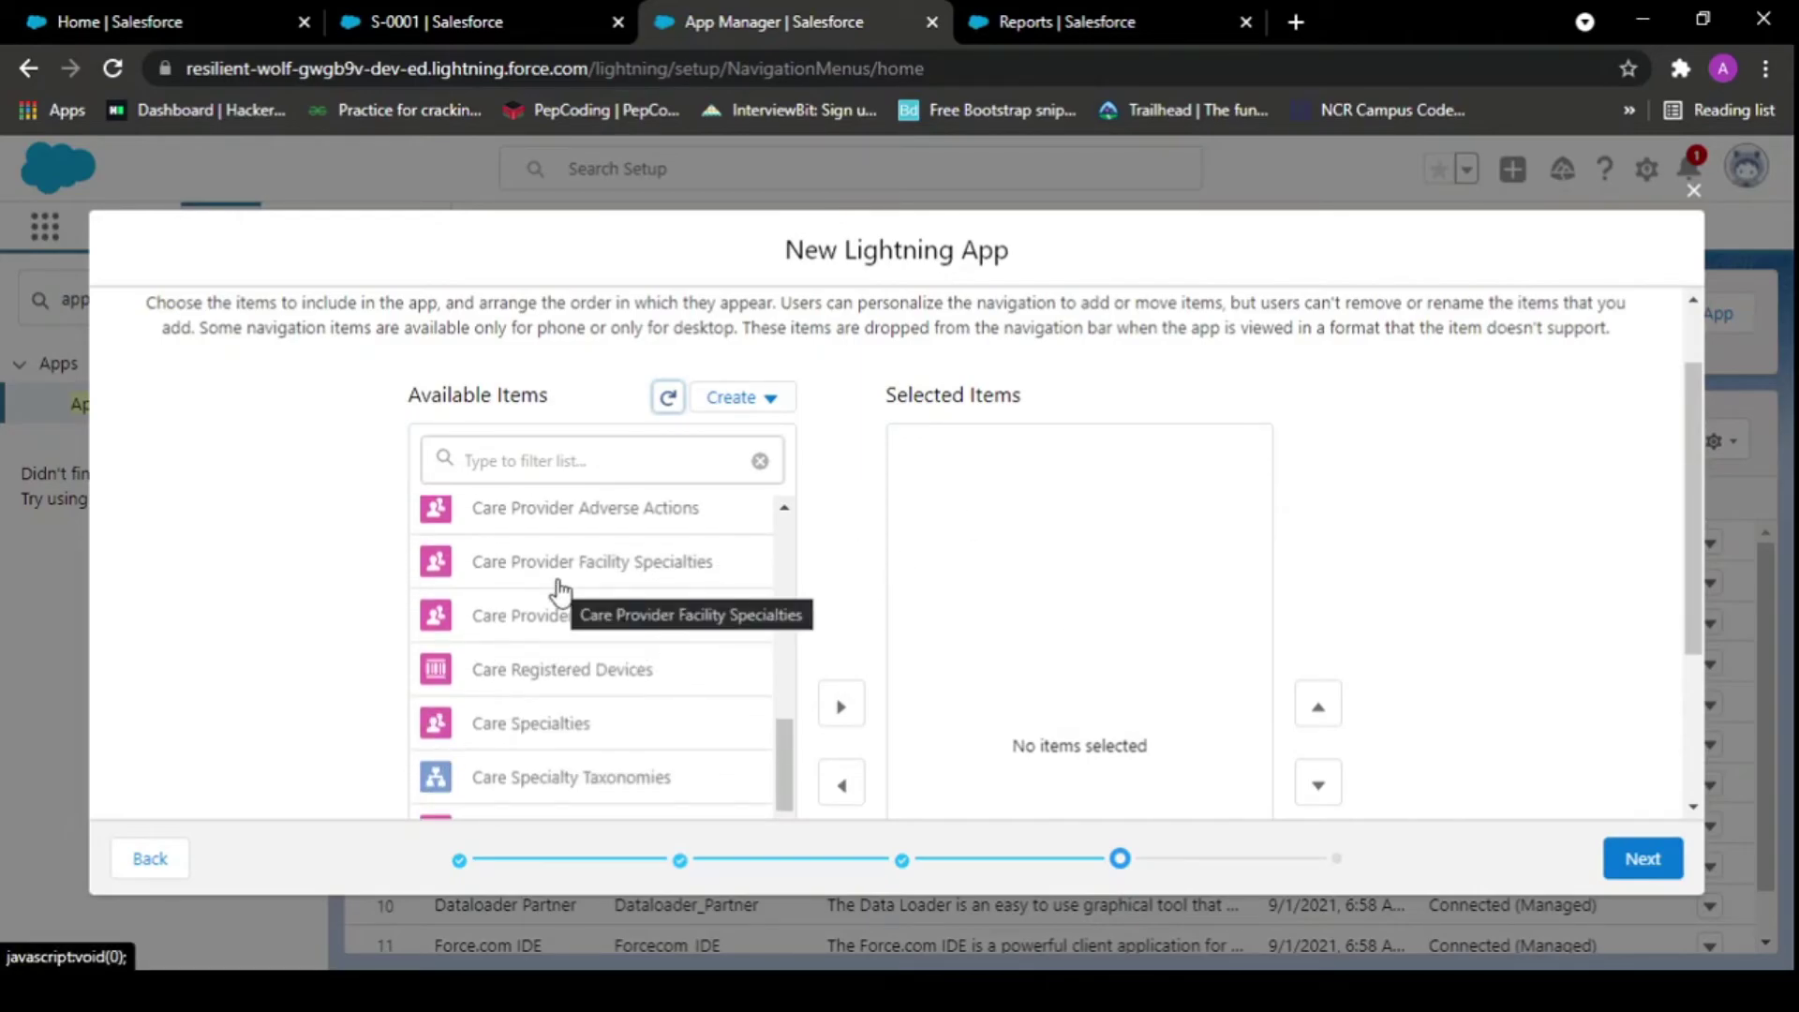
scroll(559, 592, "down", 10)
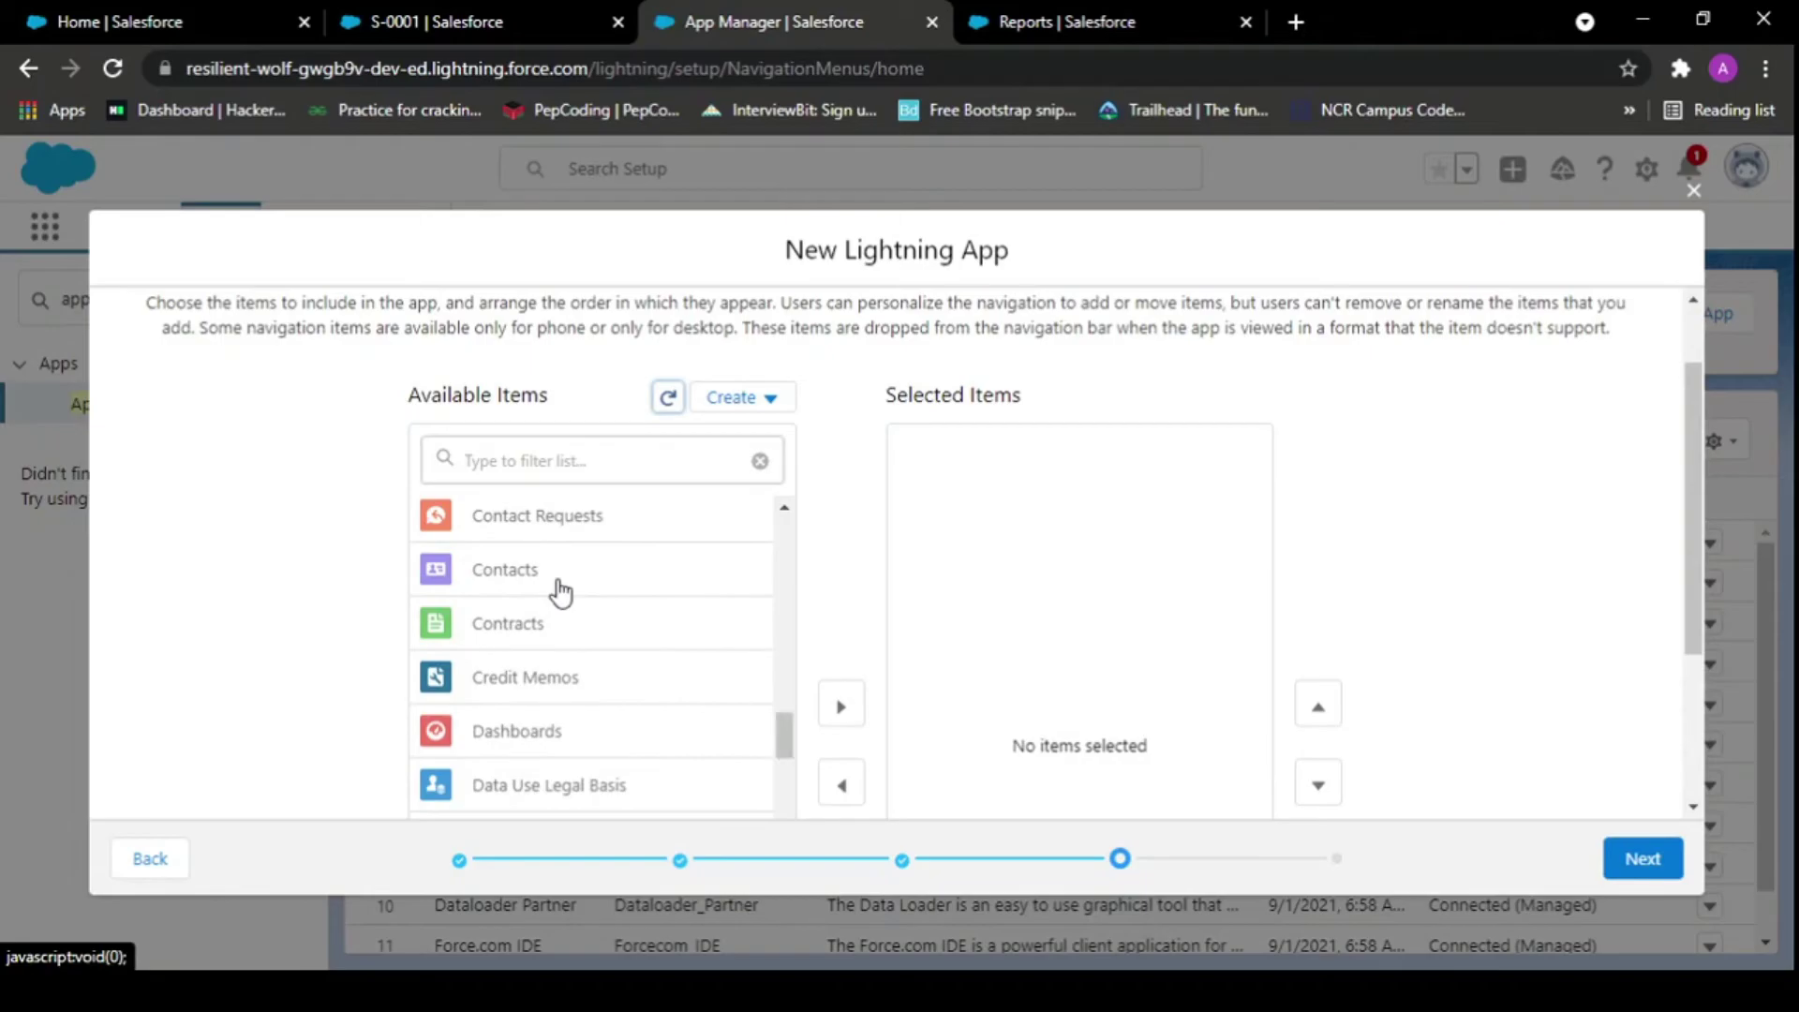
scroll(559, 592, "down", 10)
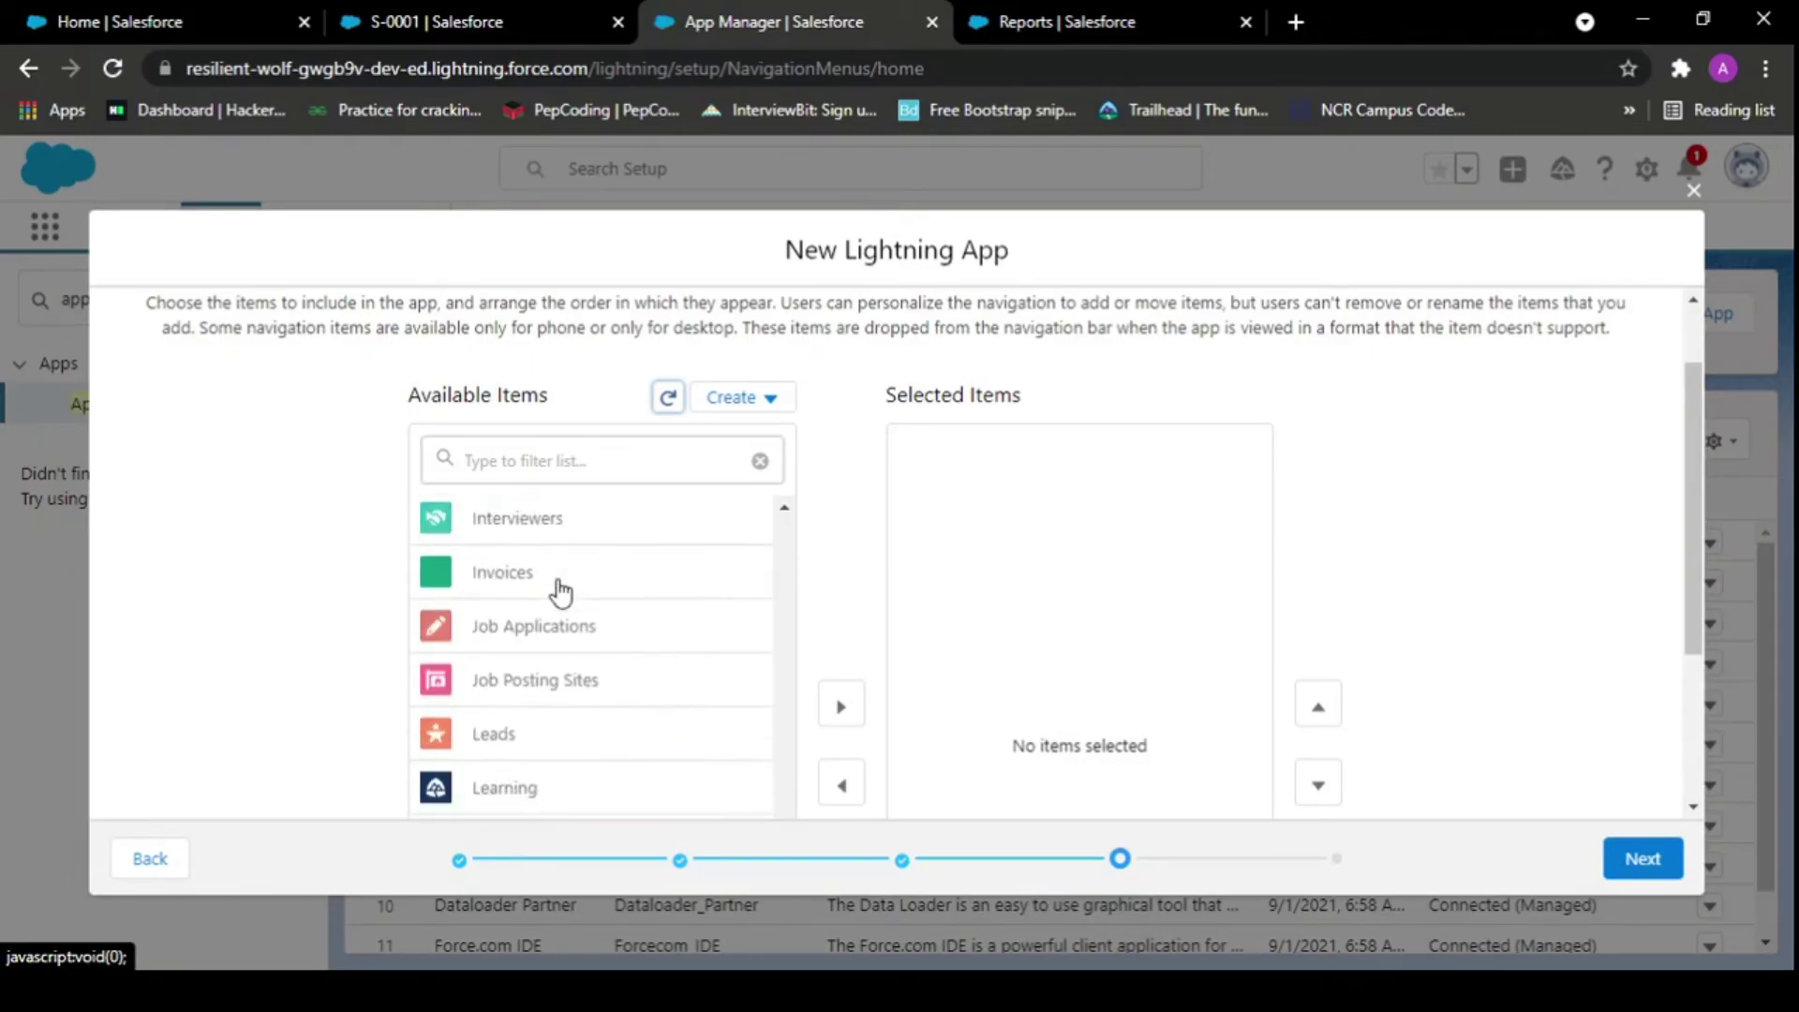
scroll(586, 474, "down", 3)
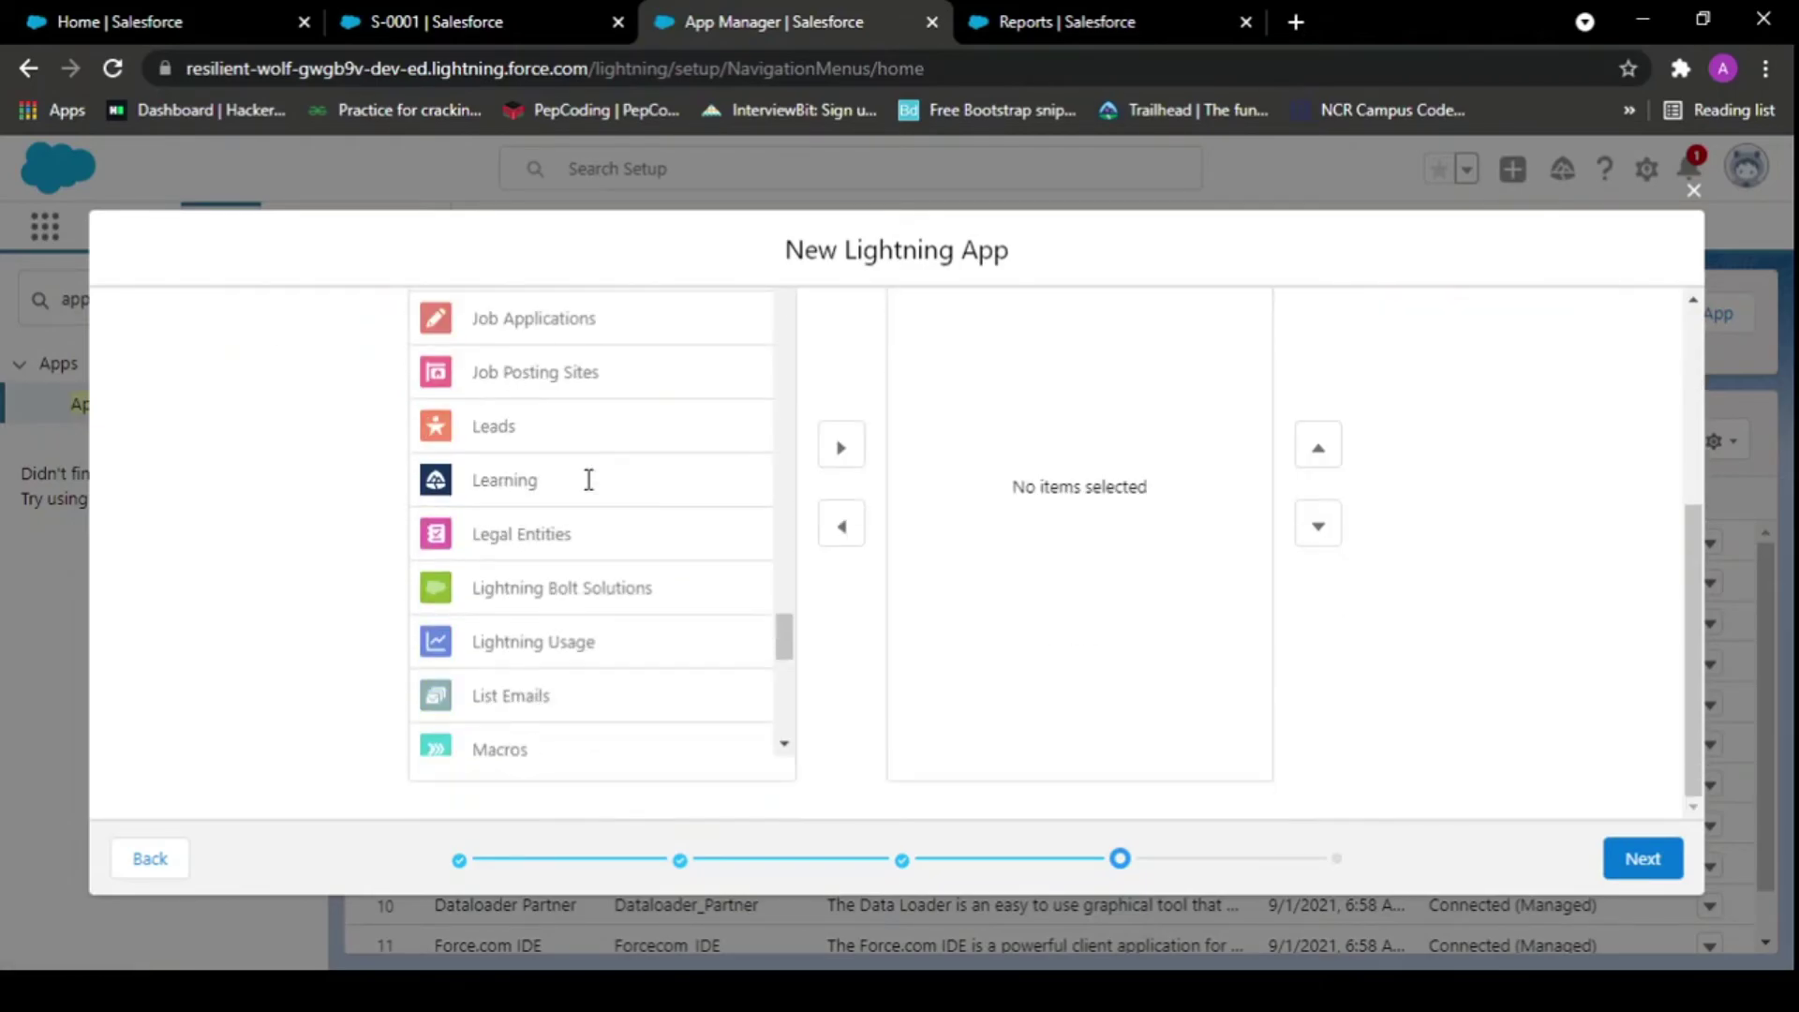
scroll(586, 478, "up", 4)
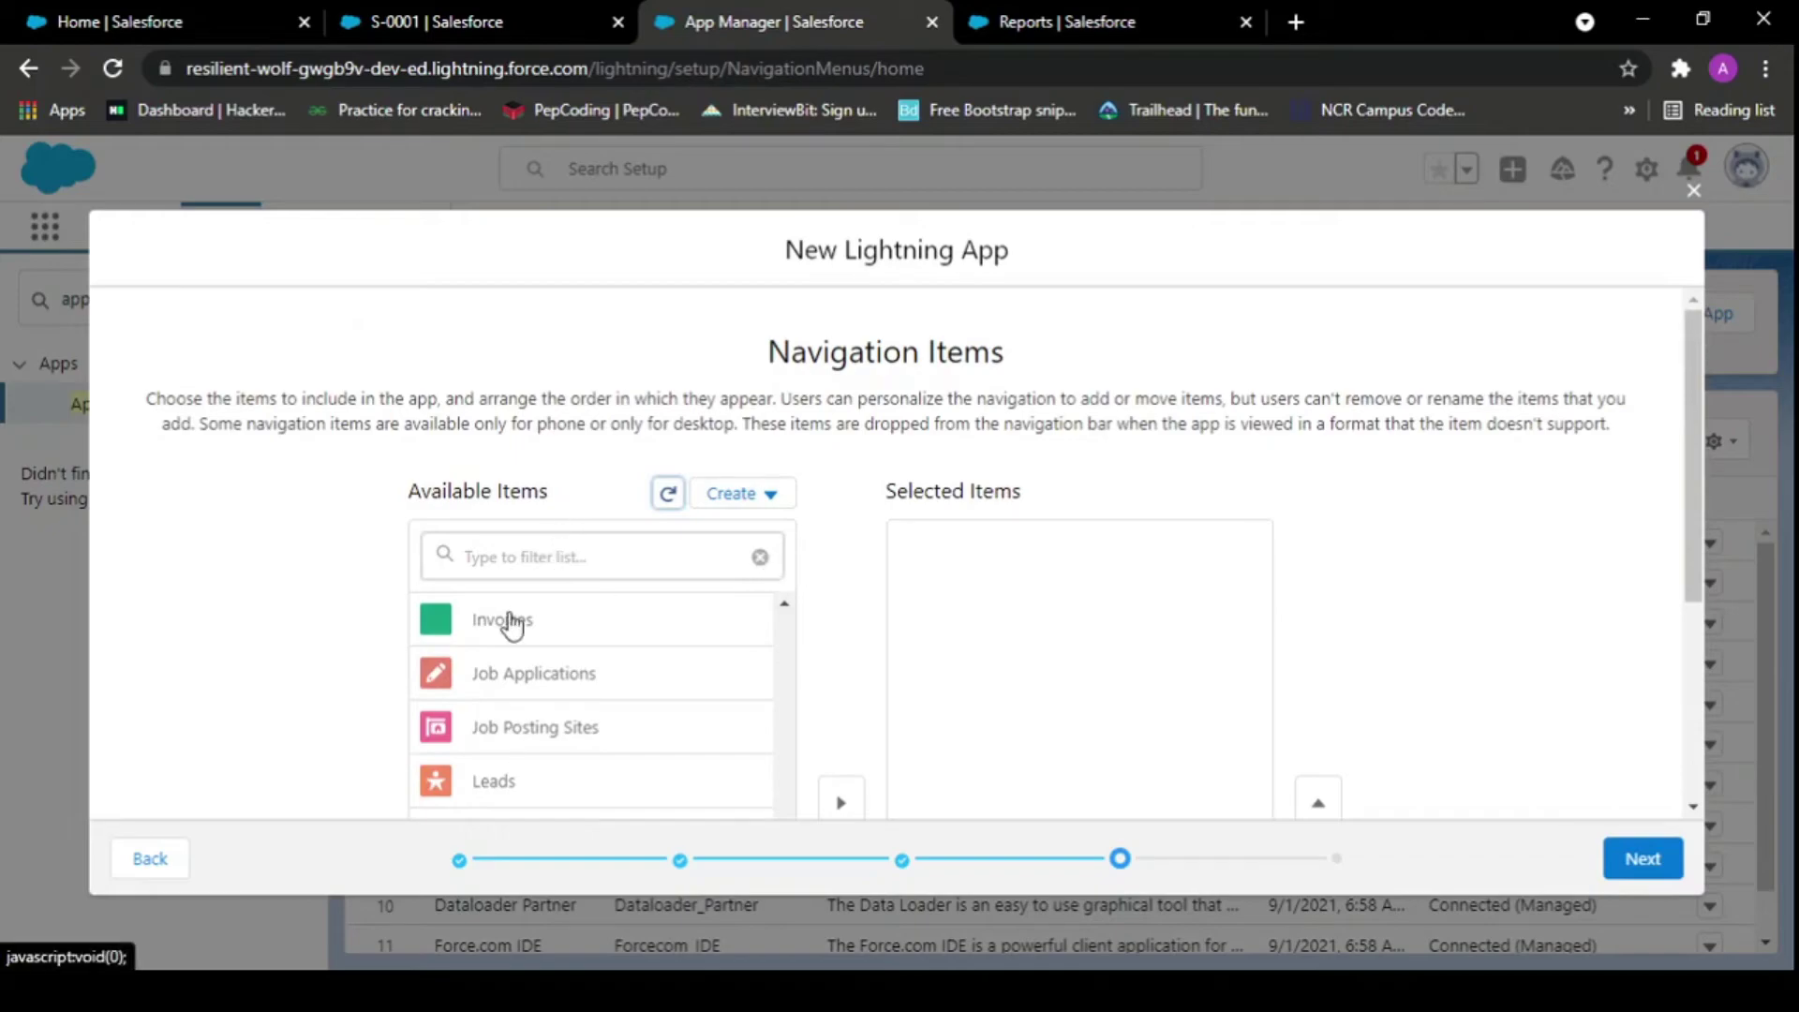
scroll(511, 621, "up", 15)
scroll(511, 621, "up", 3)
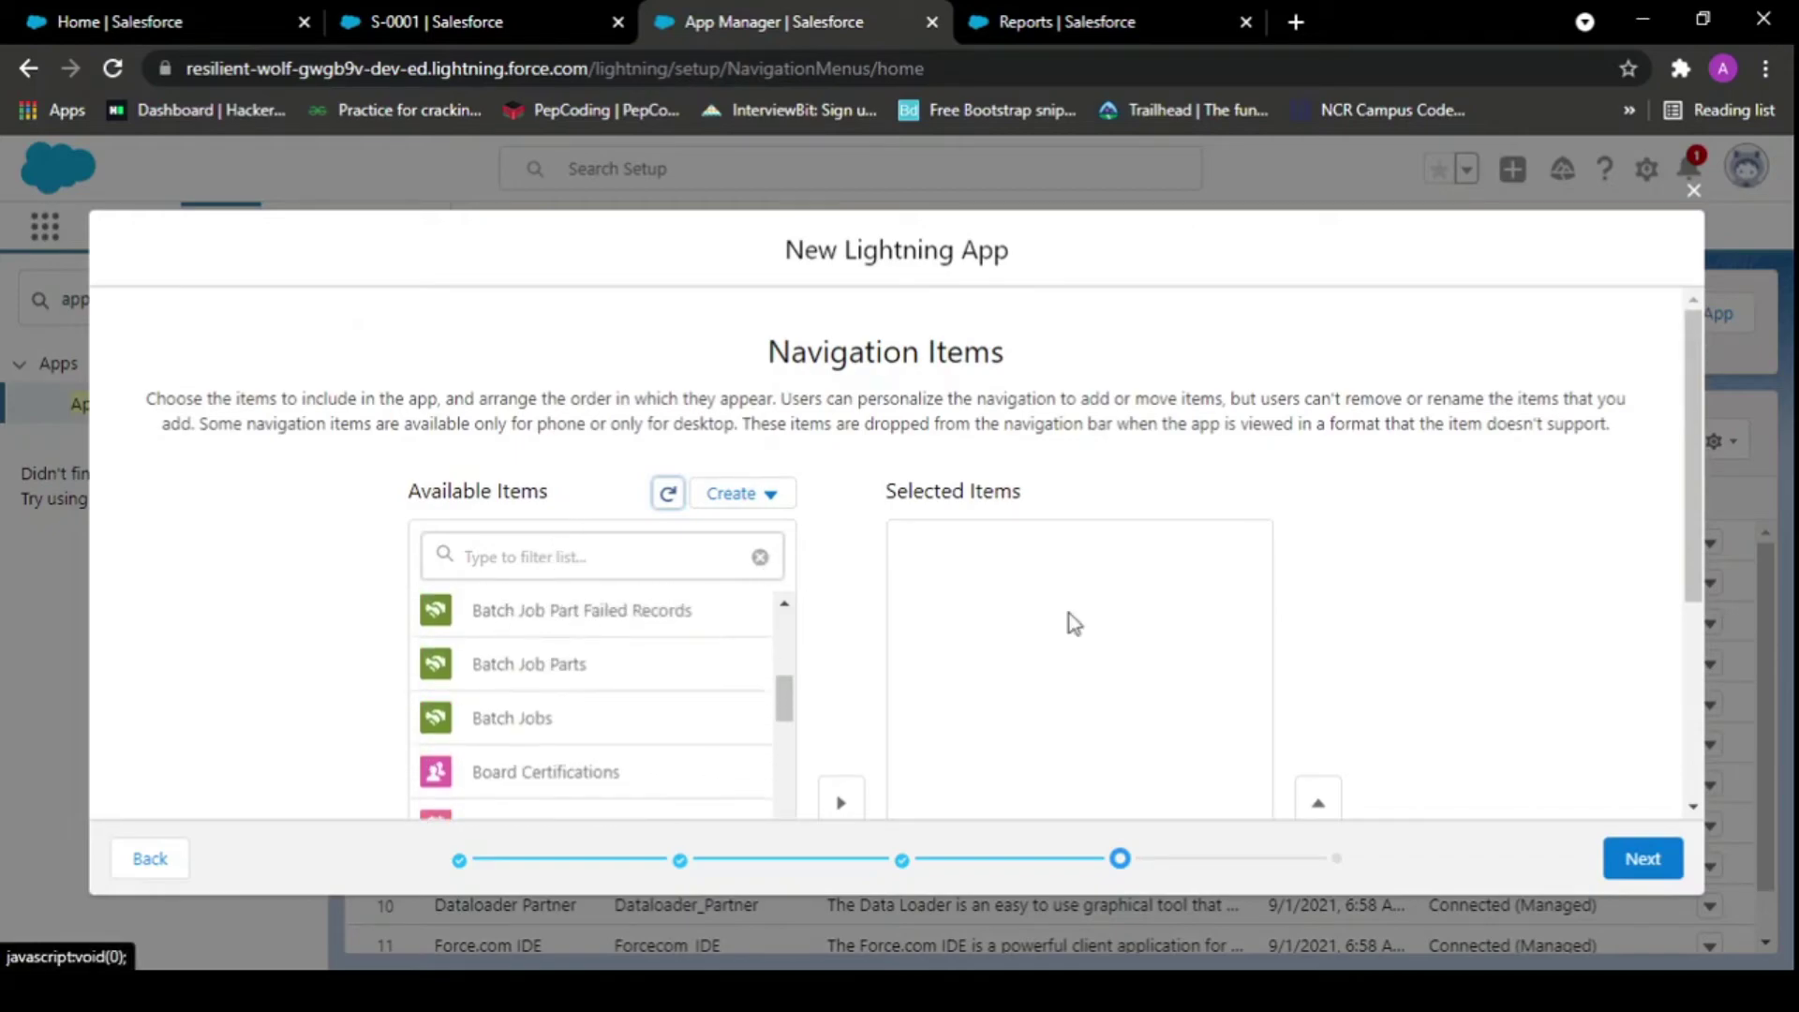
- Continue to the User Profiles step of the app wizard
left_click(1625, 856)
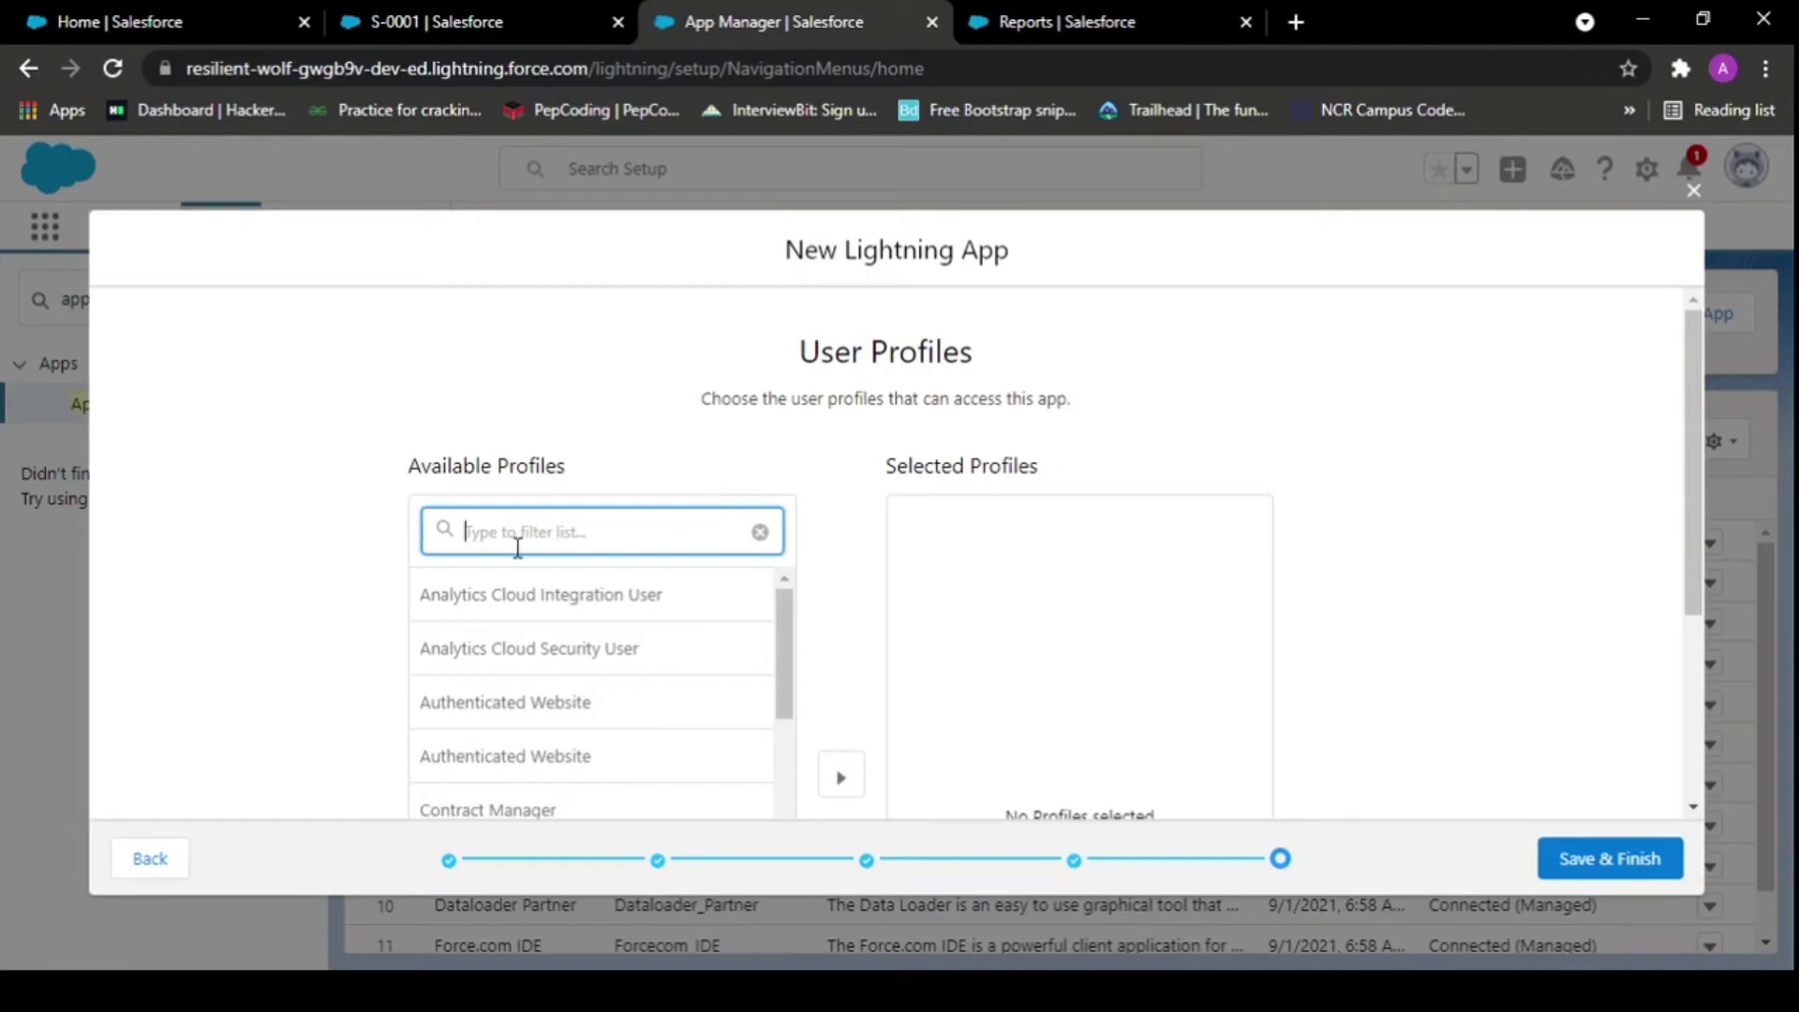
scroll(517, 548, "down", 1)
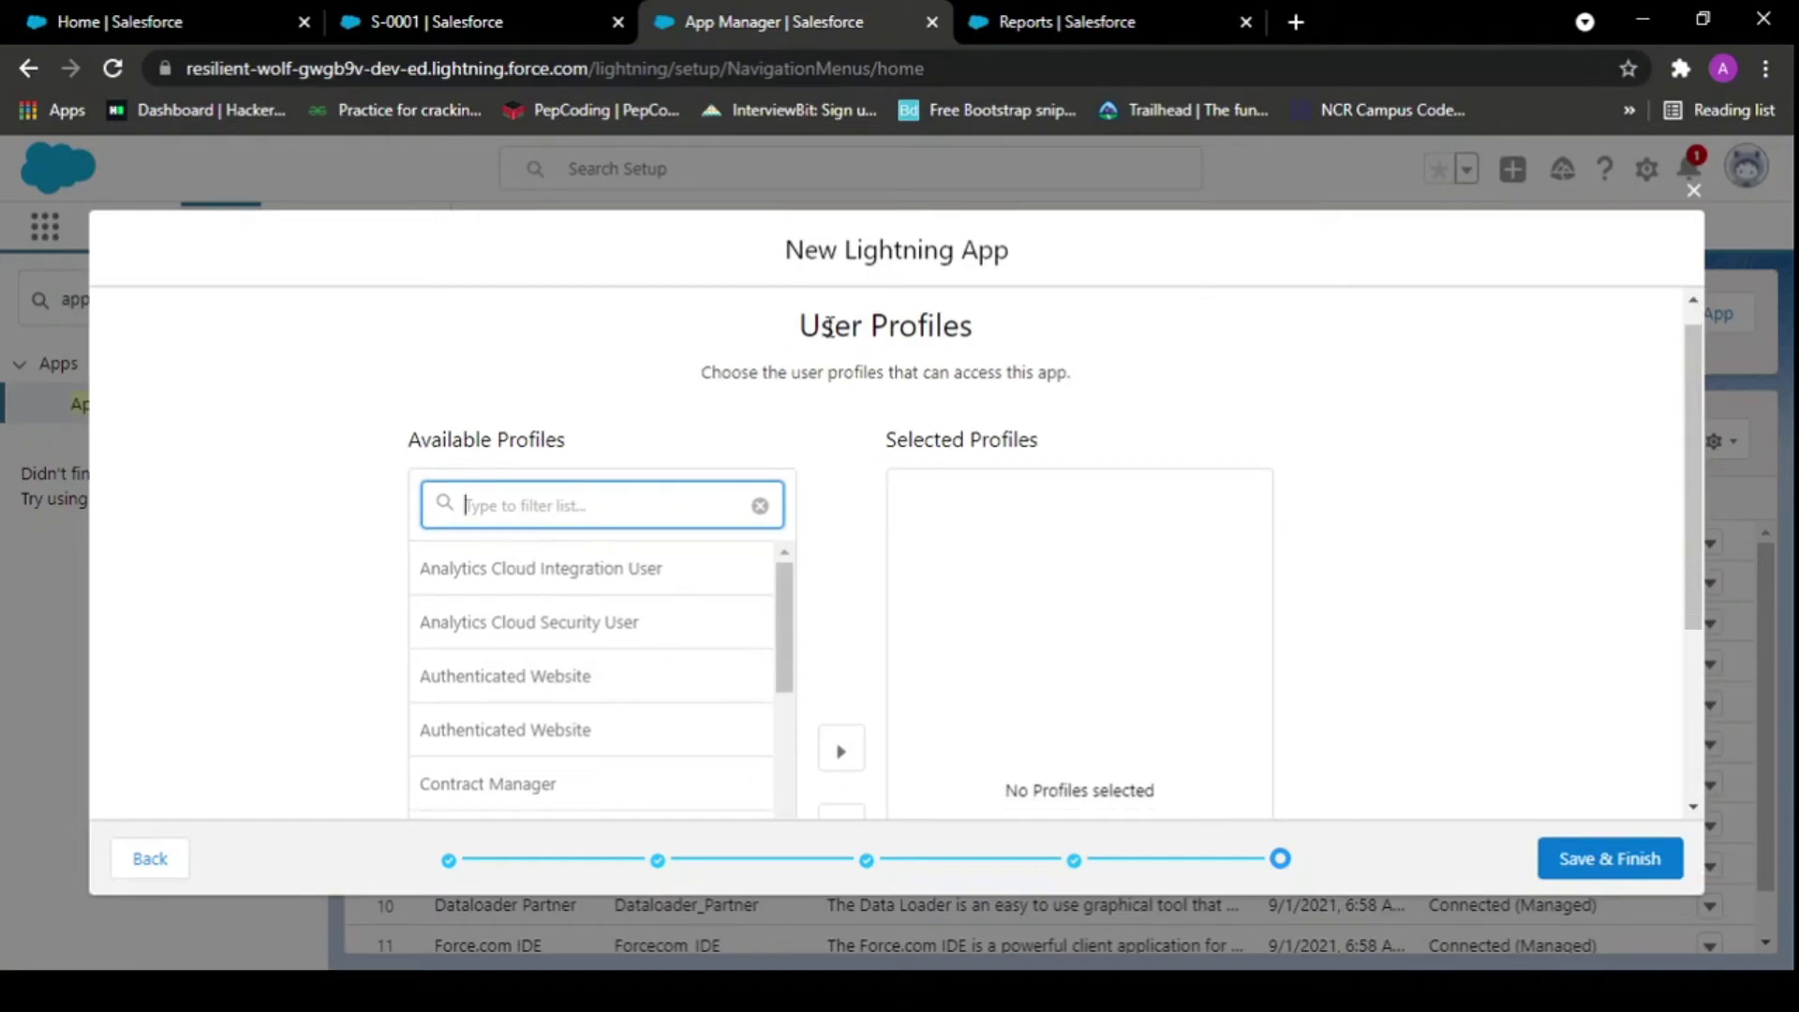
left_click_drag(782, 366, 1049, 371)
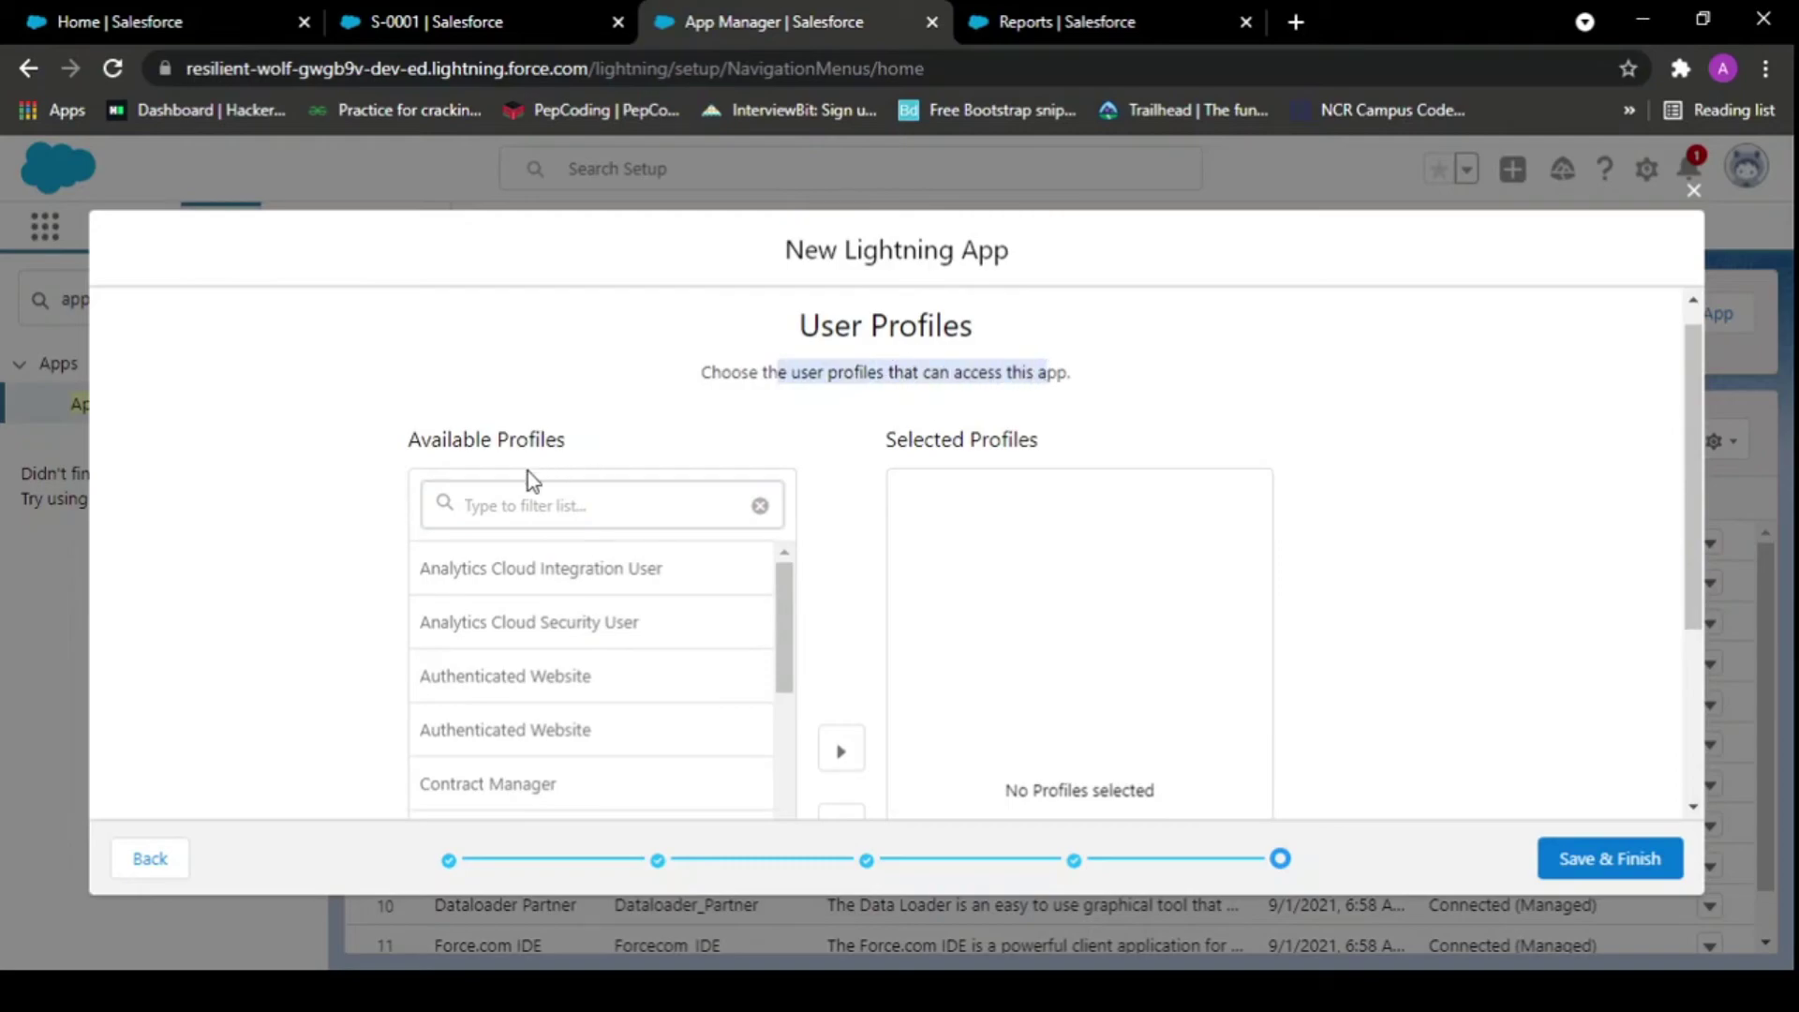
- Filter for 'syste', move System Administrator to Selected Profiles, and Save & Finish
left_click(476, 504)
type("syste")
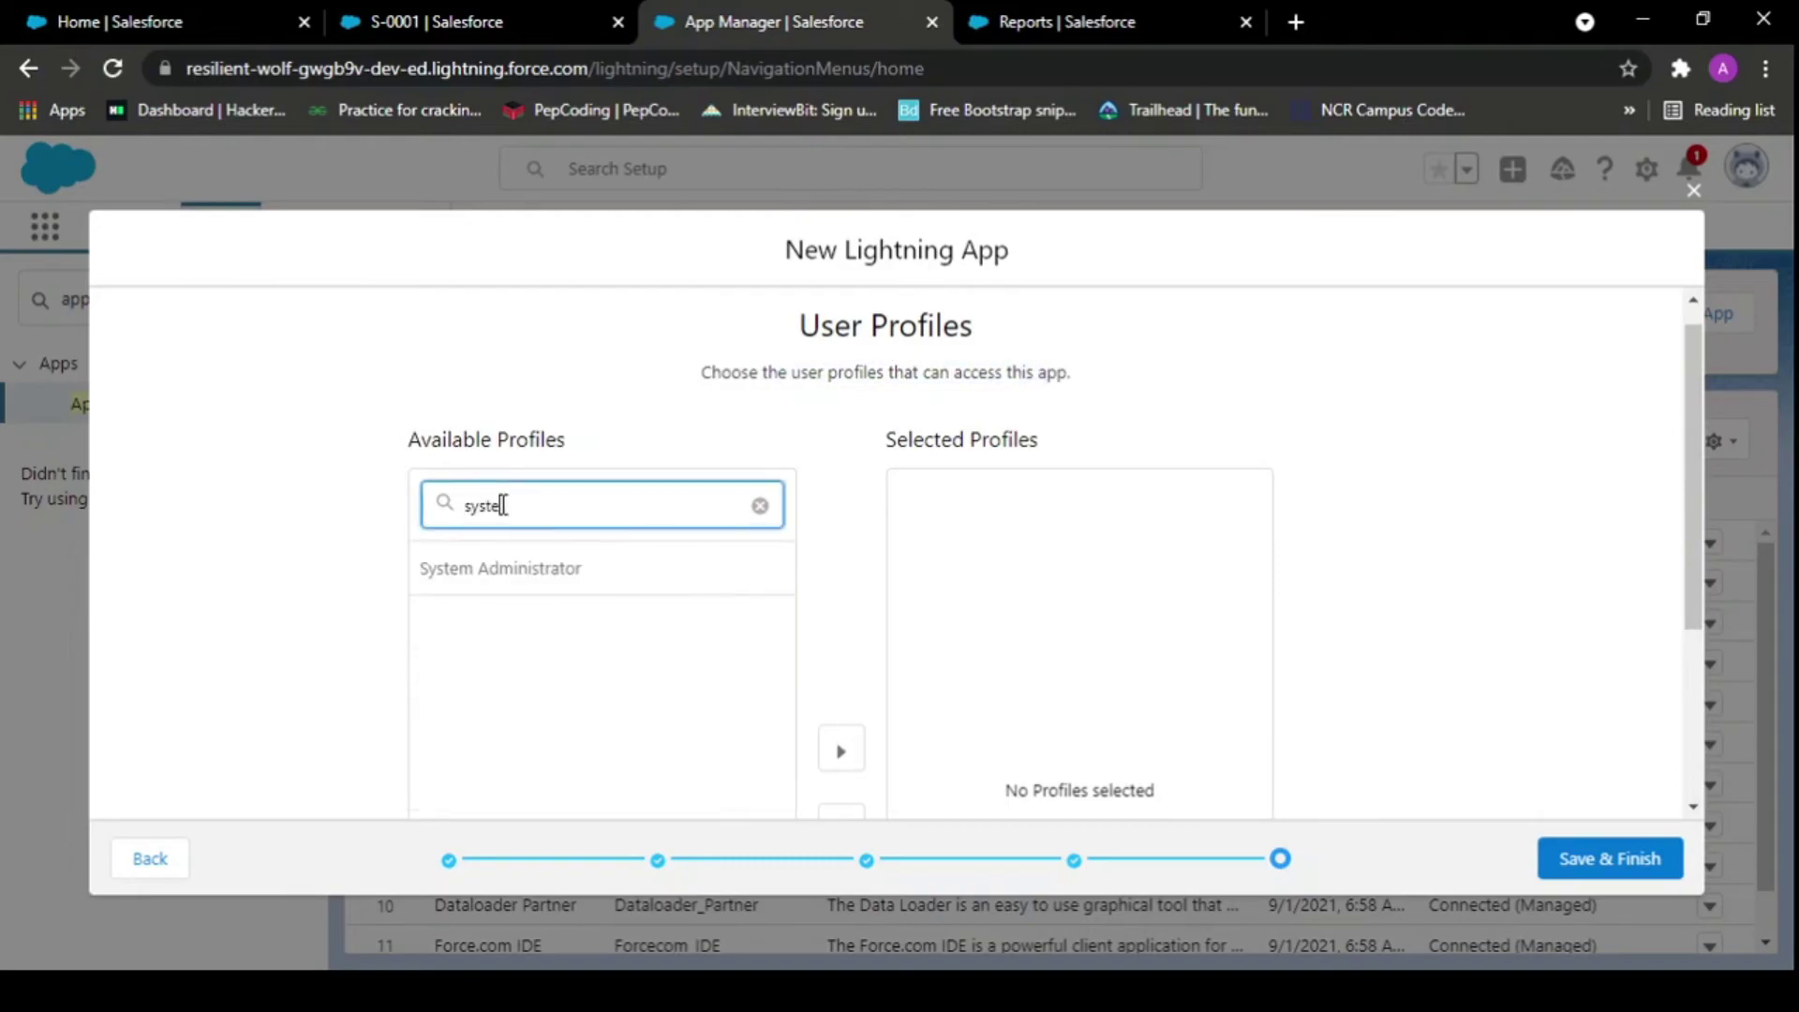
left_click(490, 574)
scroll(600, 585, "down", 3)
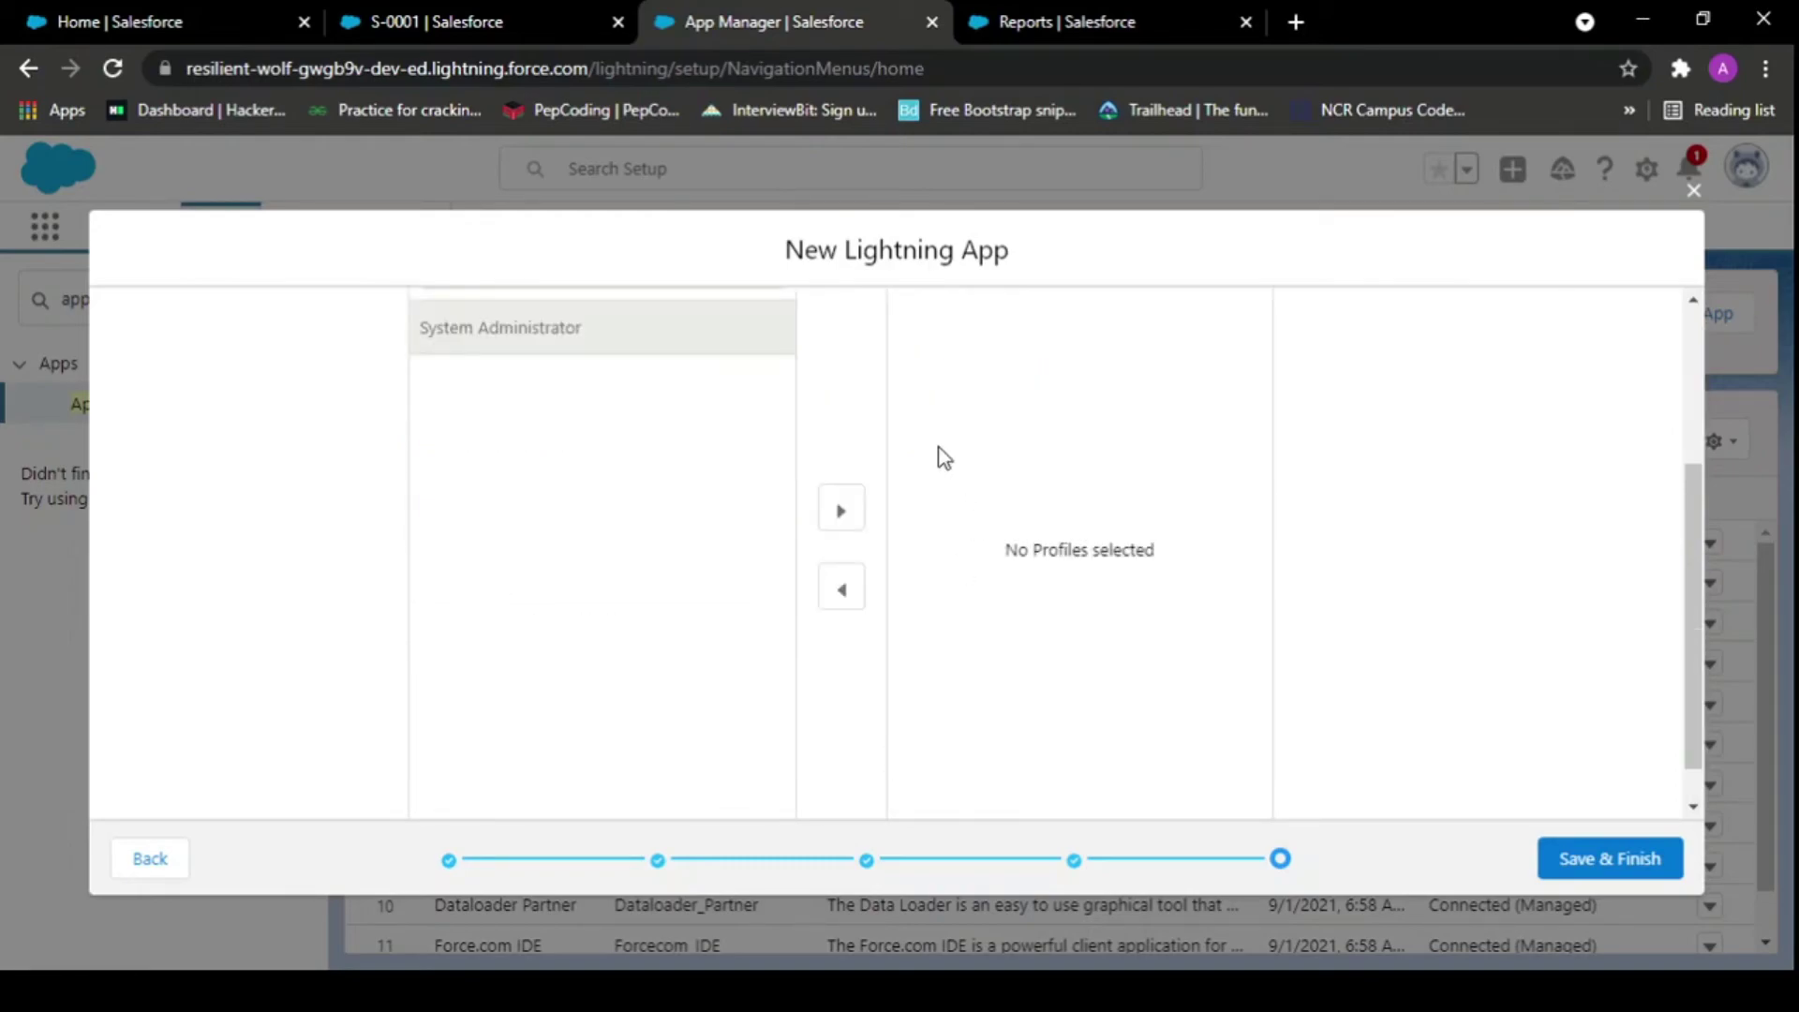
left_click(848, 508)
scroll(1353, 586, "up", 2)
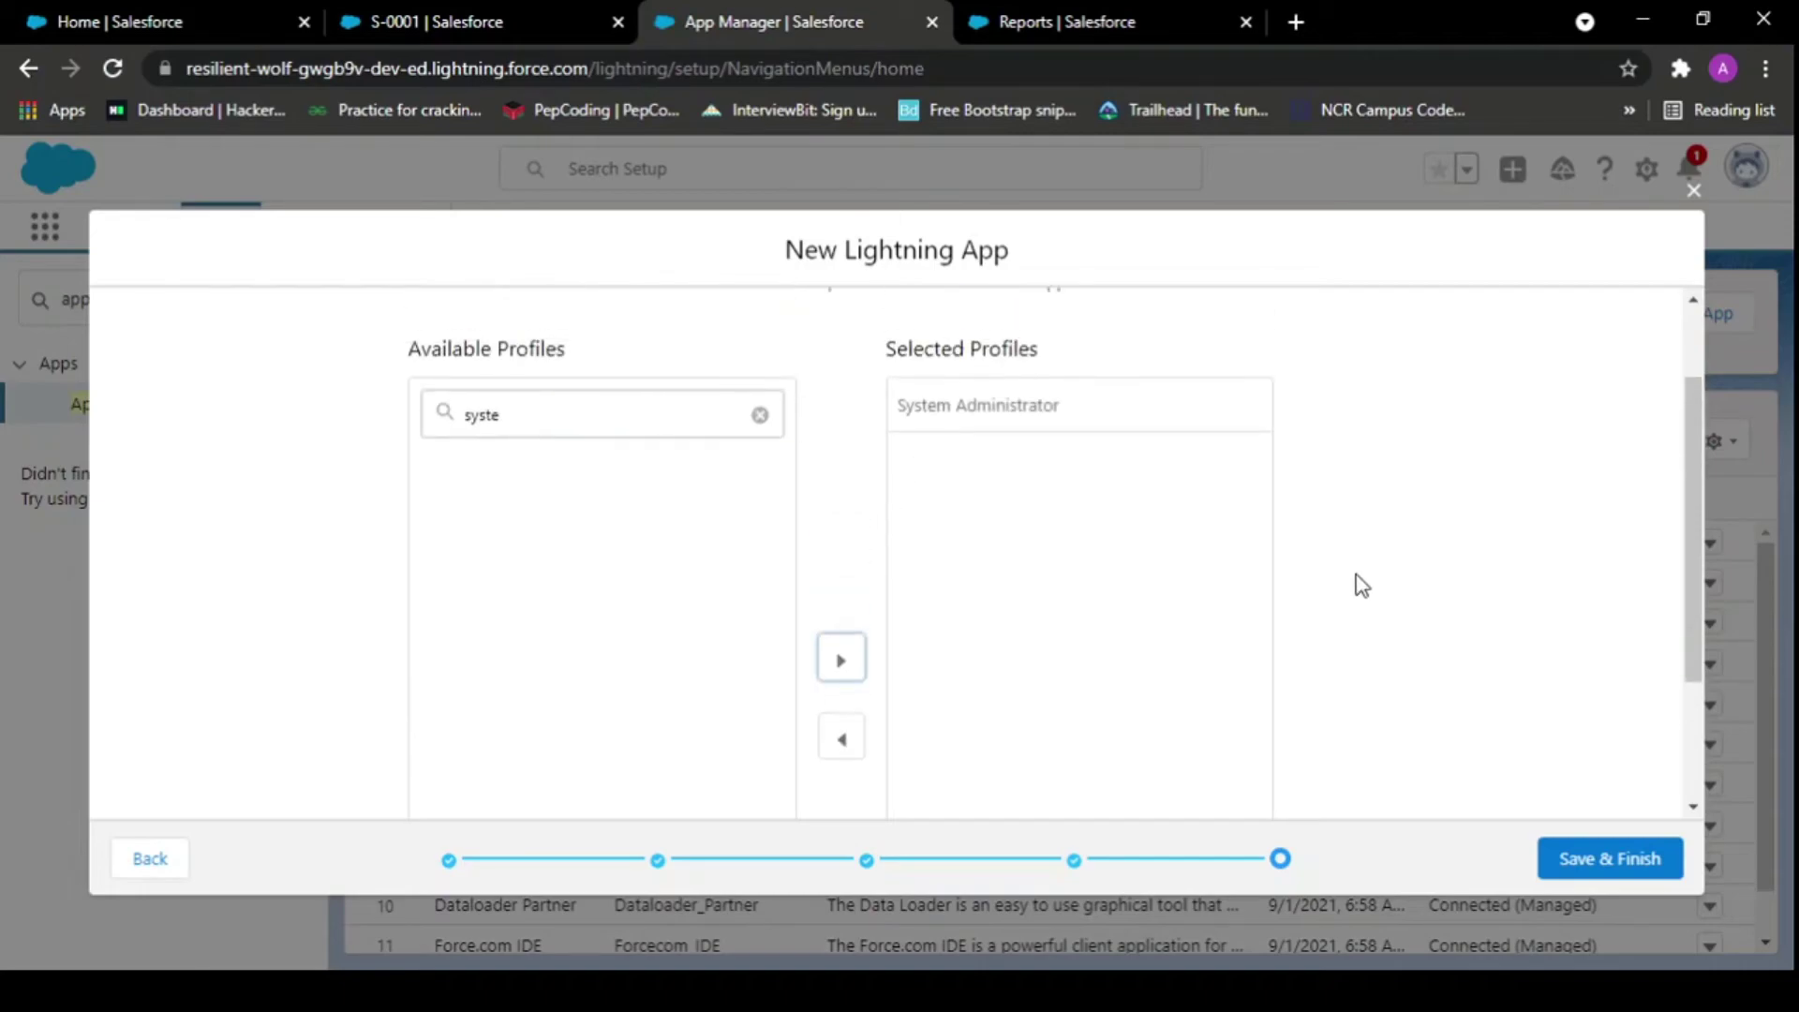
scroll(1353, 587, "down", 1)
left_click(1571, 855)
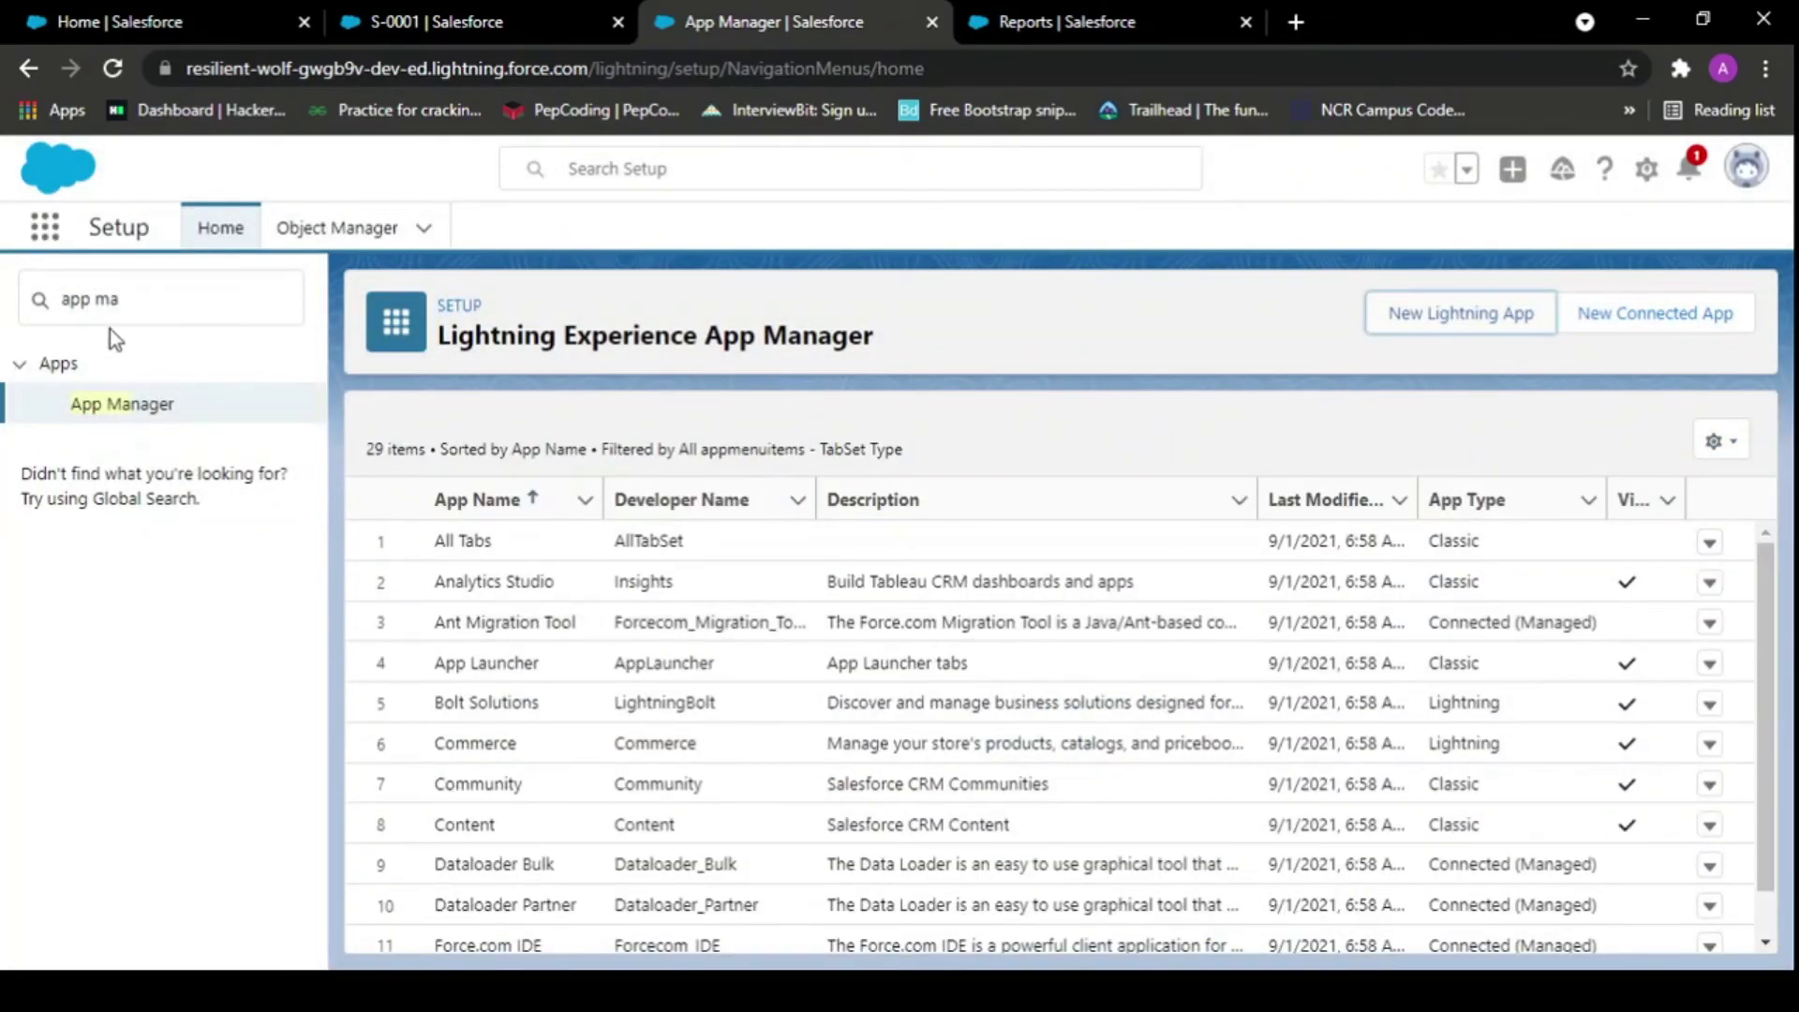
- Launch the Student Management System app by searching 'stud' in the App Launcher
left_click(45, 233)
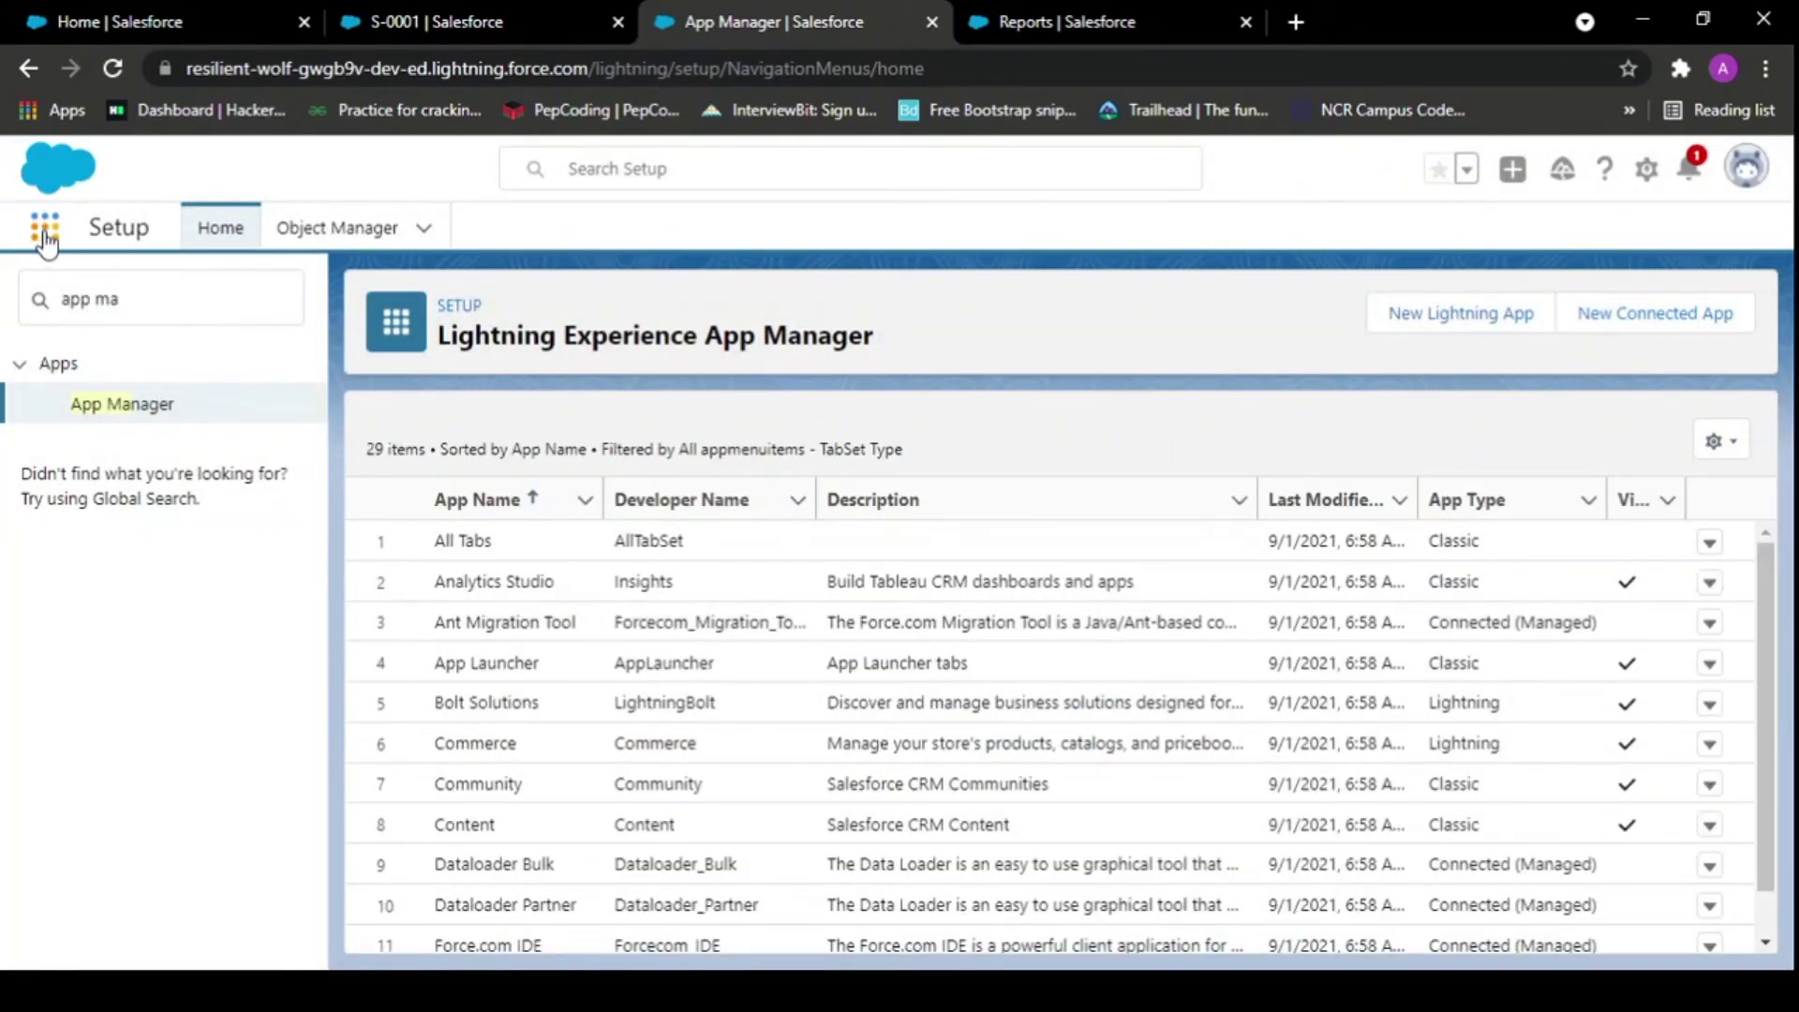
type("stud")
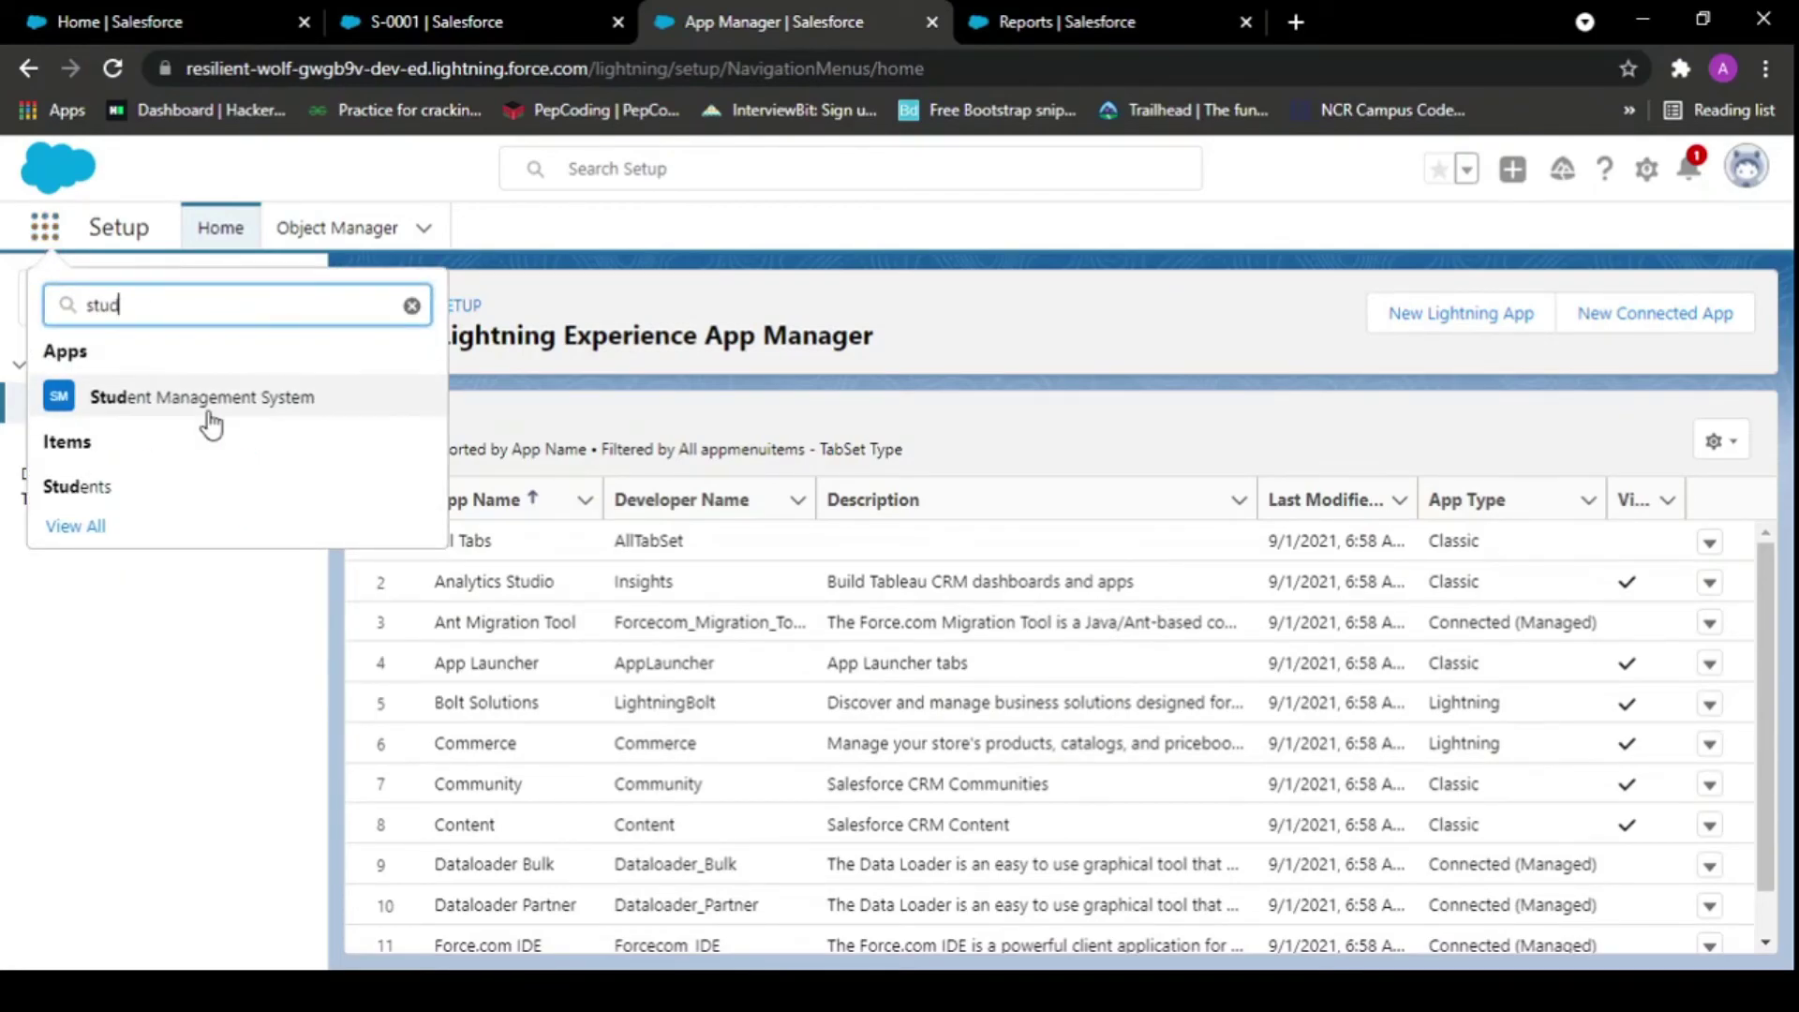
left_click(221, 410)
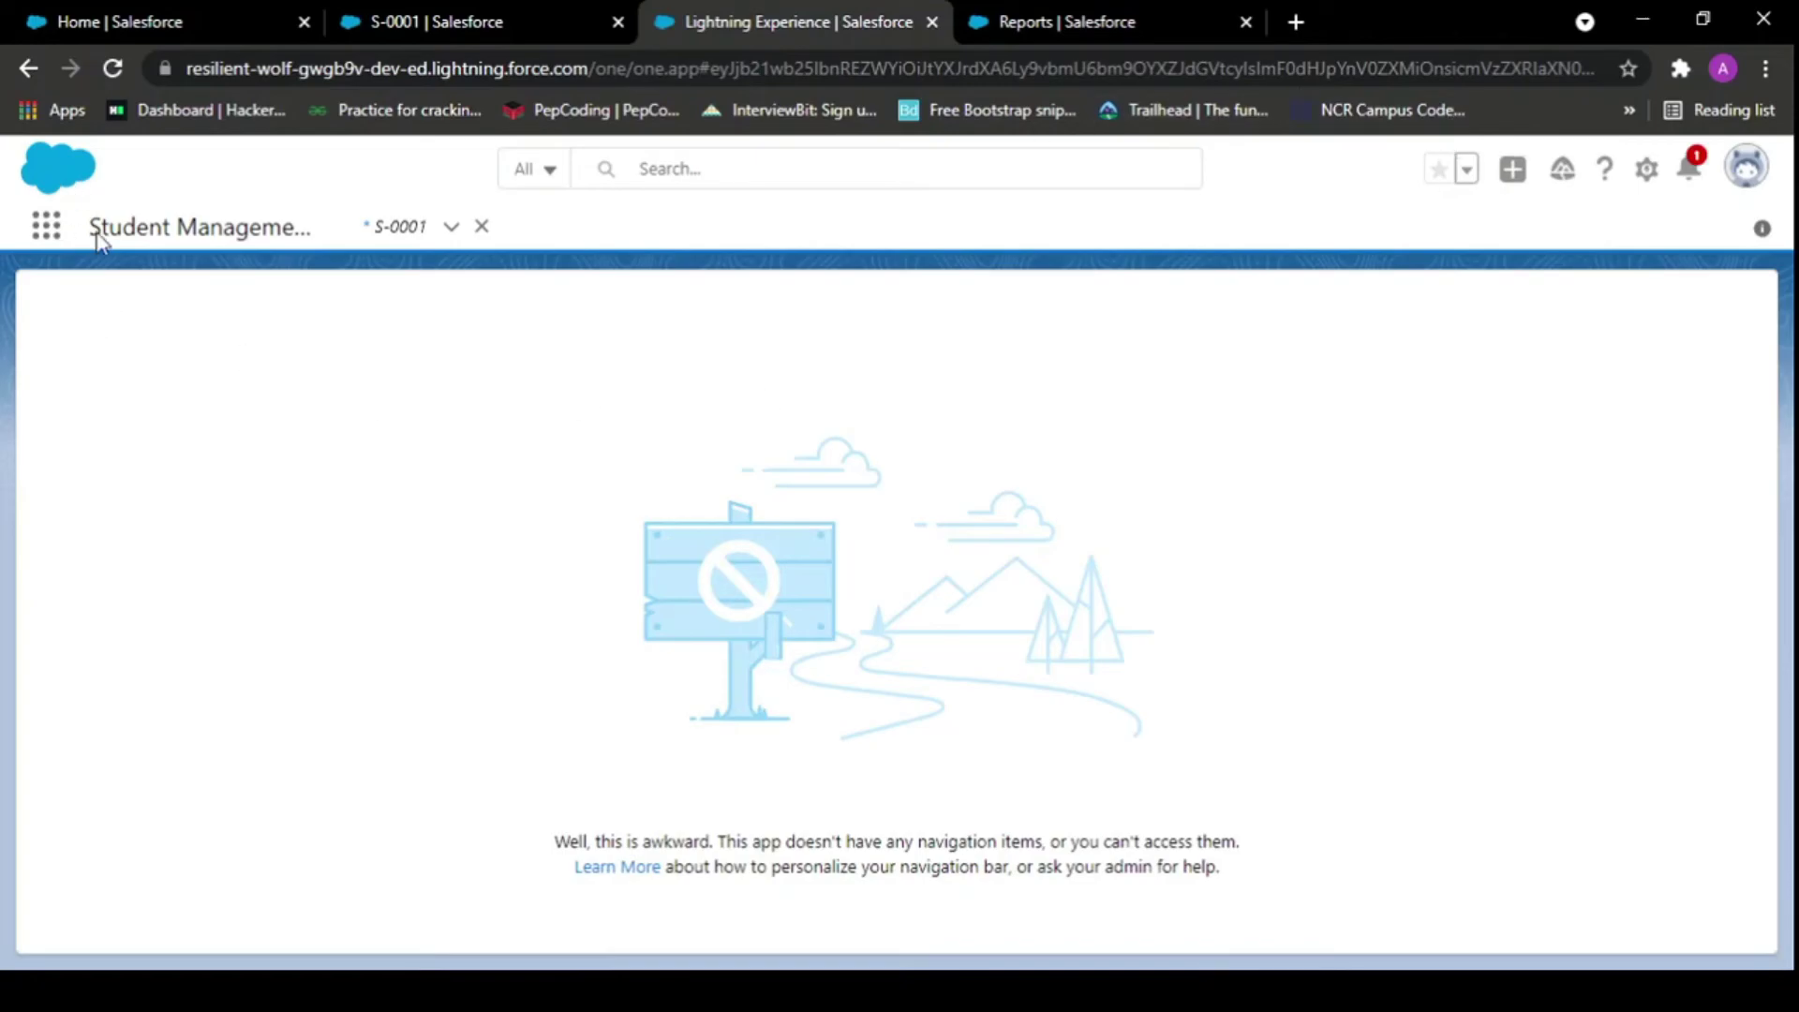
- Switch between the S-0001 record, new app and Home tabs, ending in App Manager
left_click(493, 13)
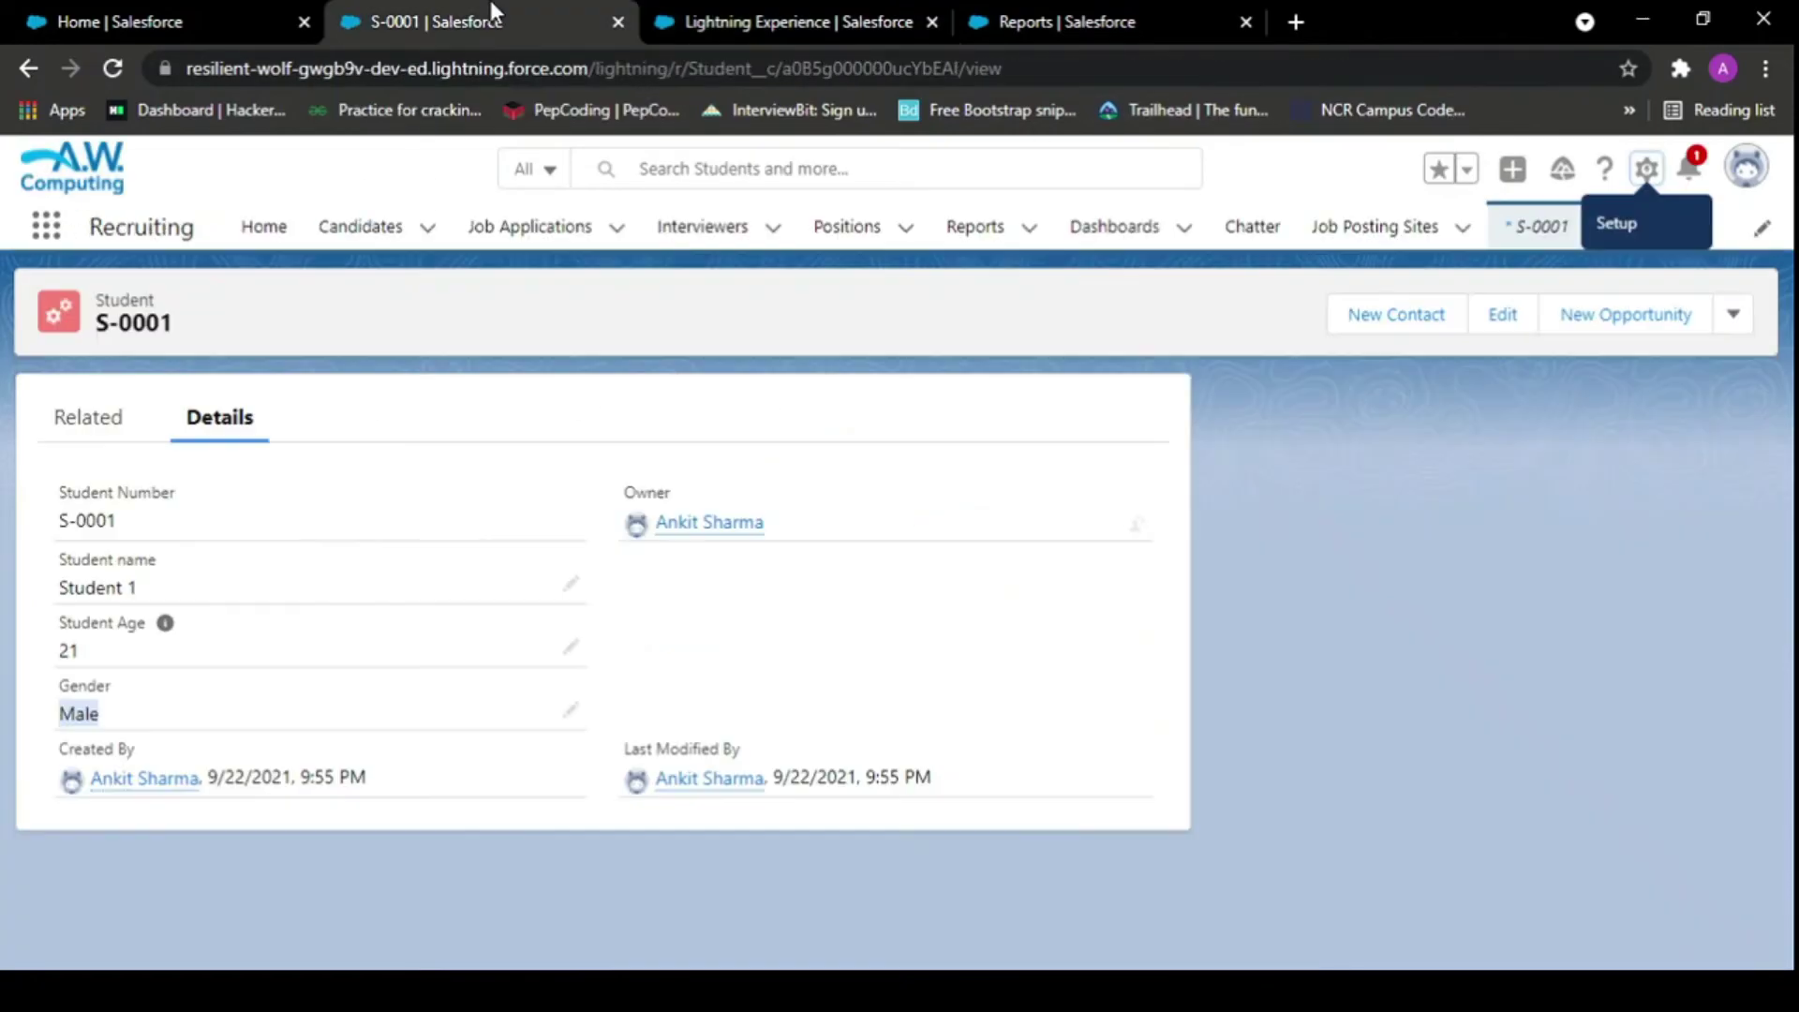
left_click(718, 13)
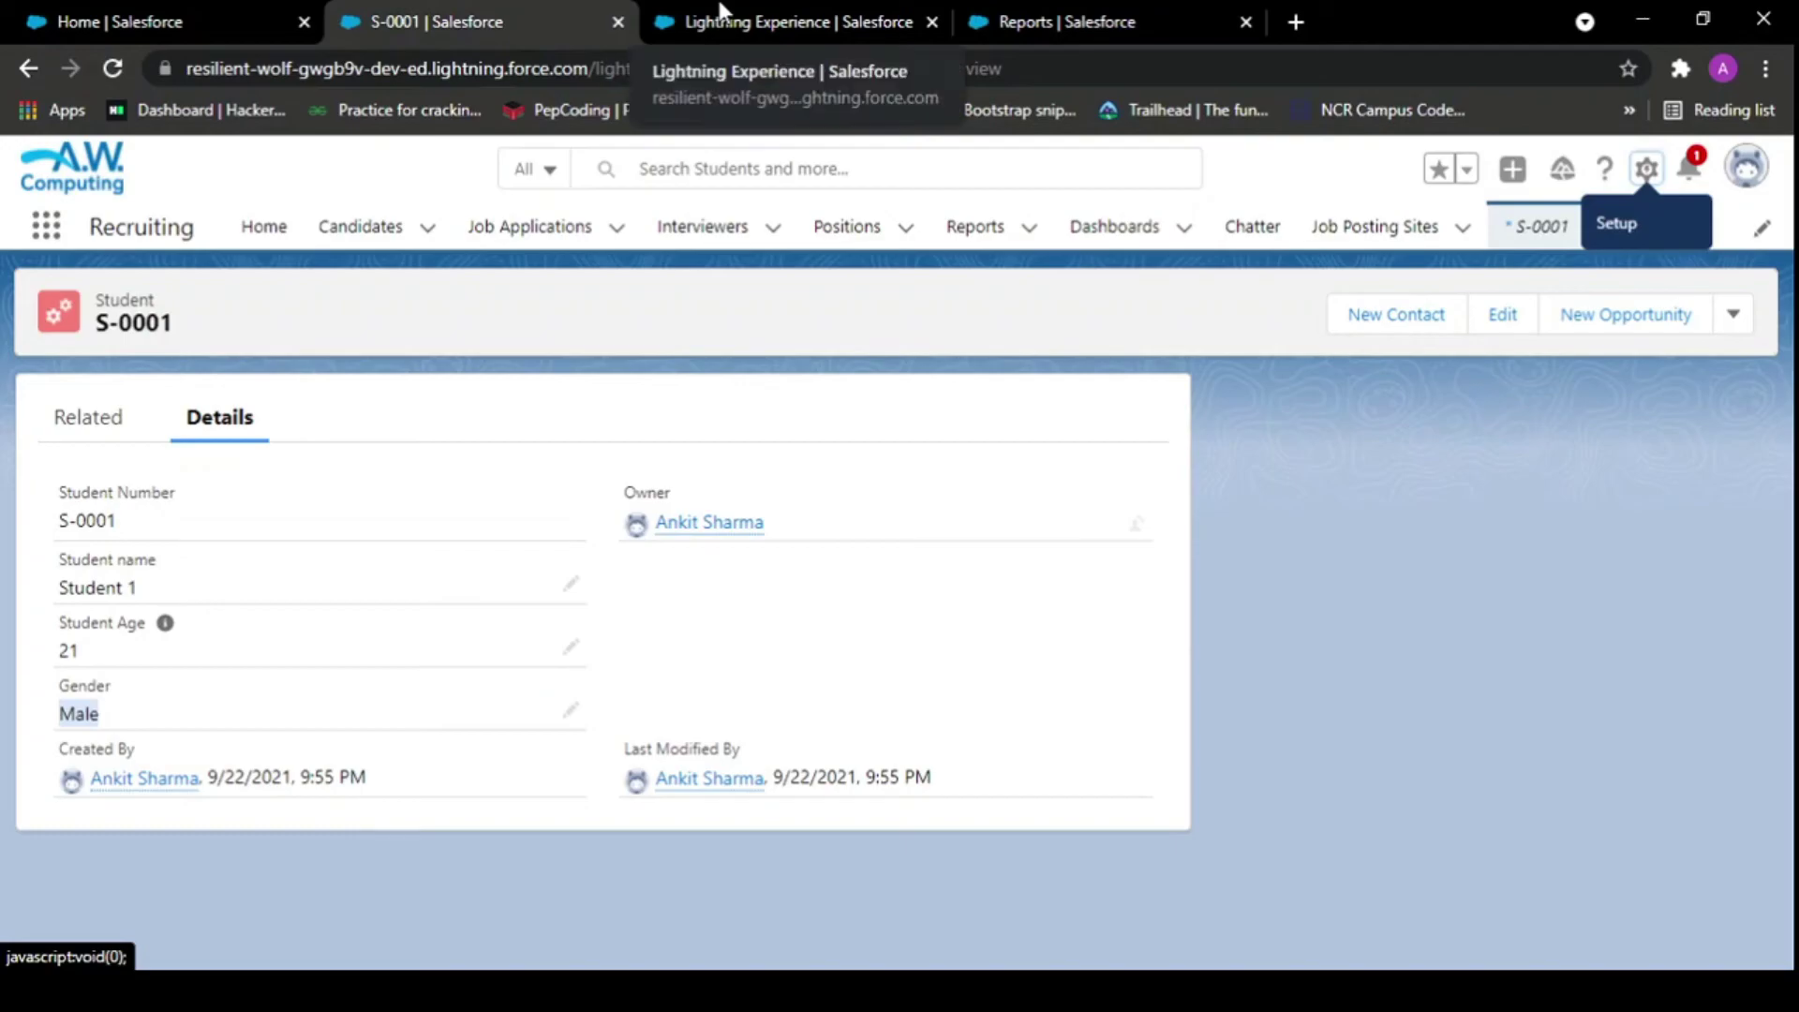
left_click(466, 13)
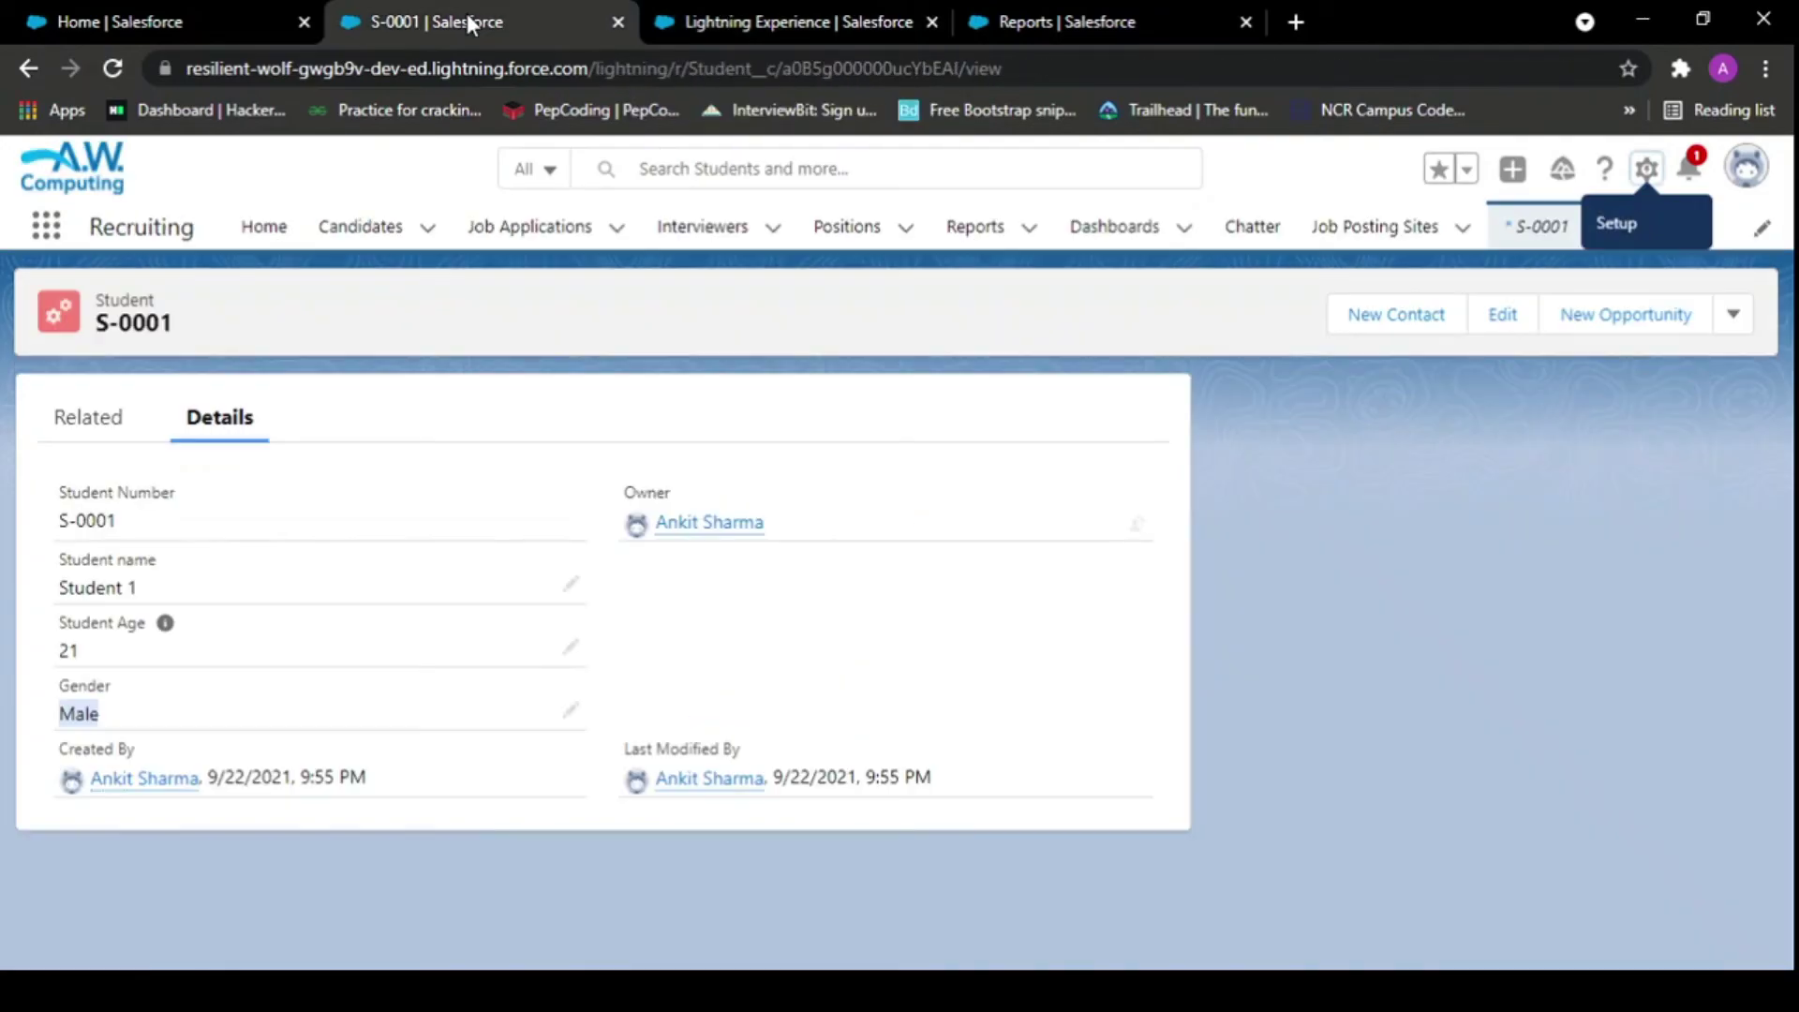
left_click(212, 13)
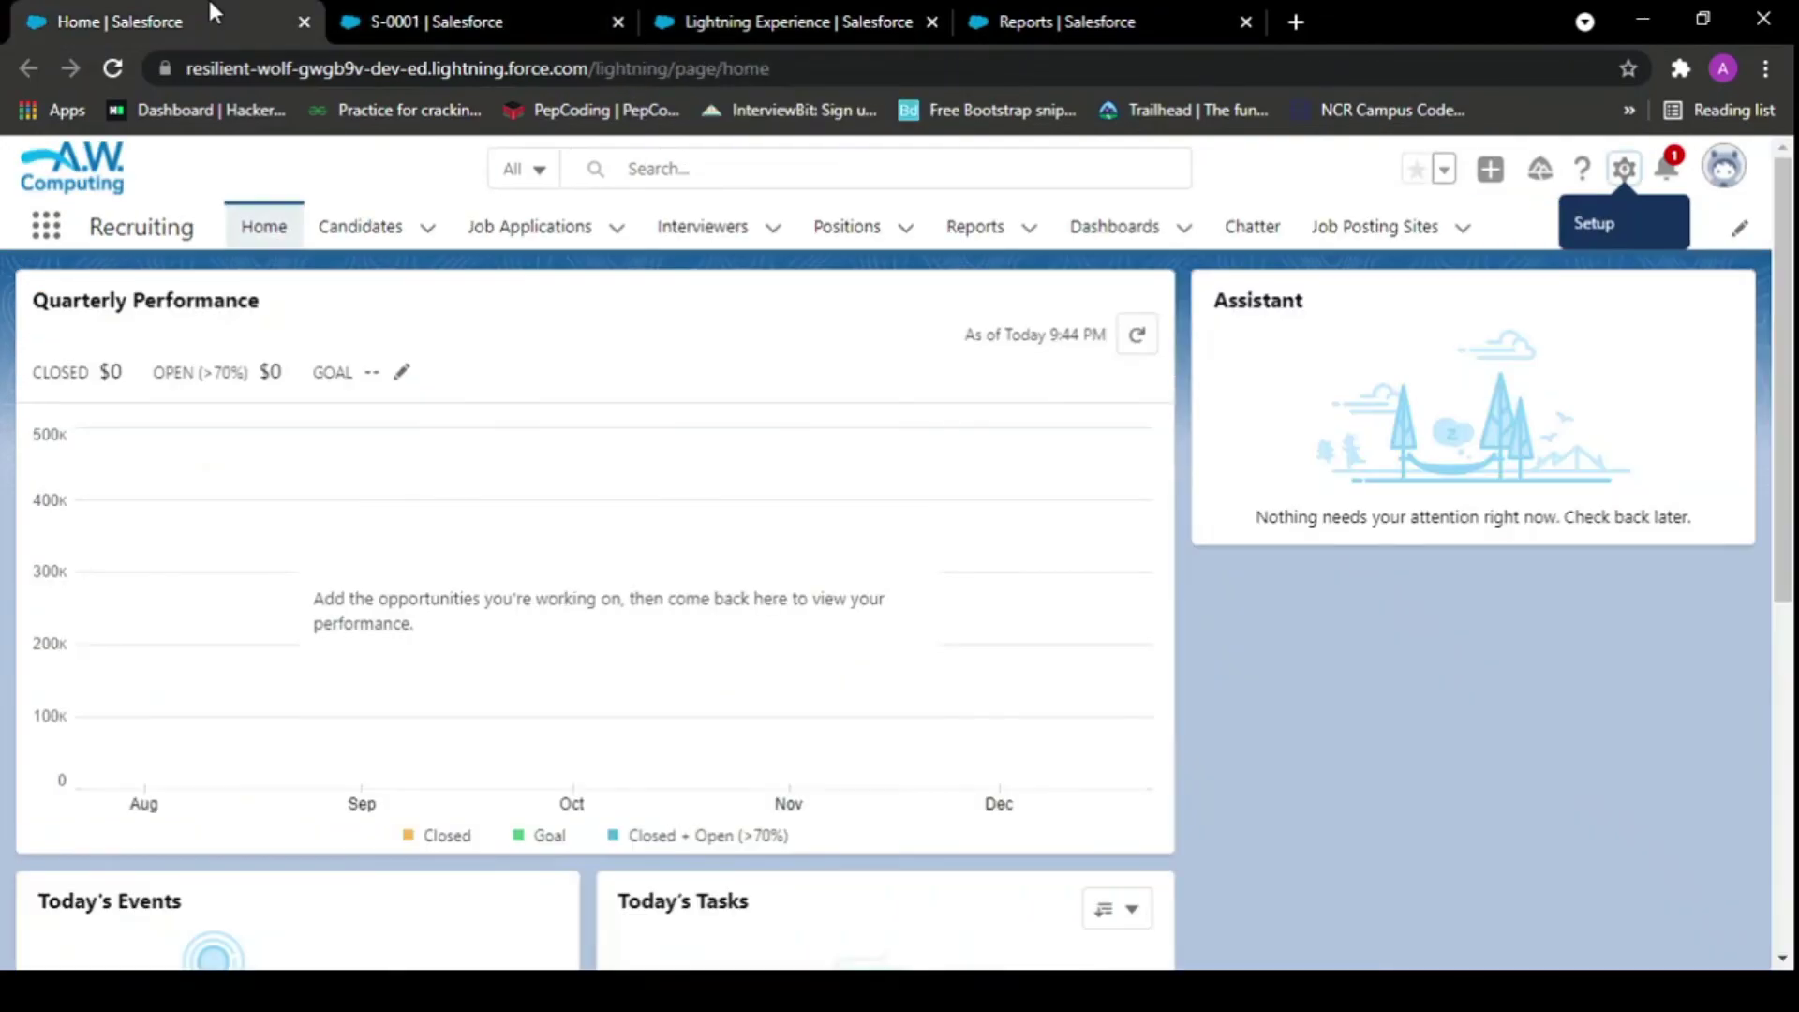
left_click(595, 13)
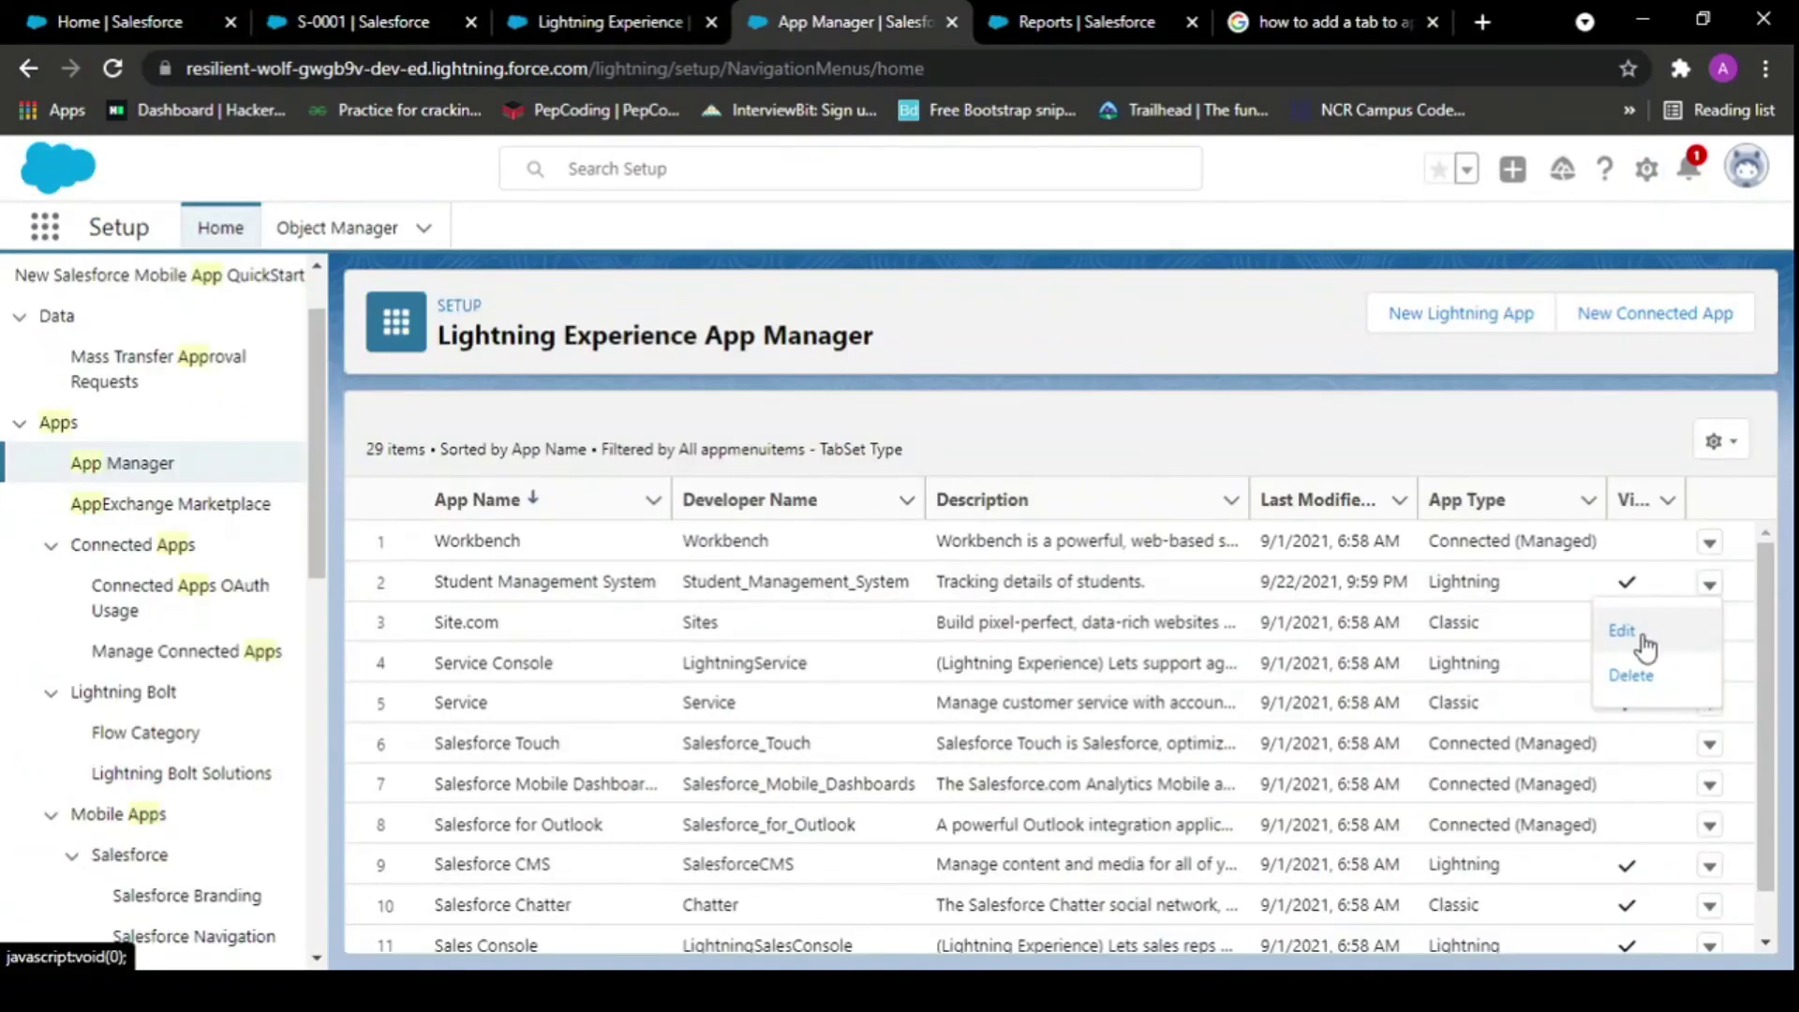
- Edit the app, filter 'stude', move Students to Selected Items, and save
left_click(1642, 639)
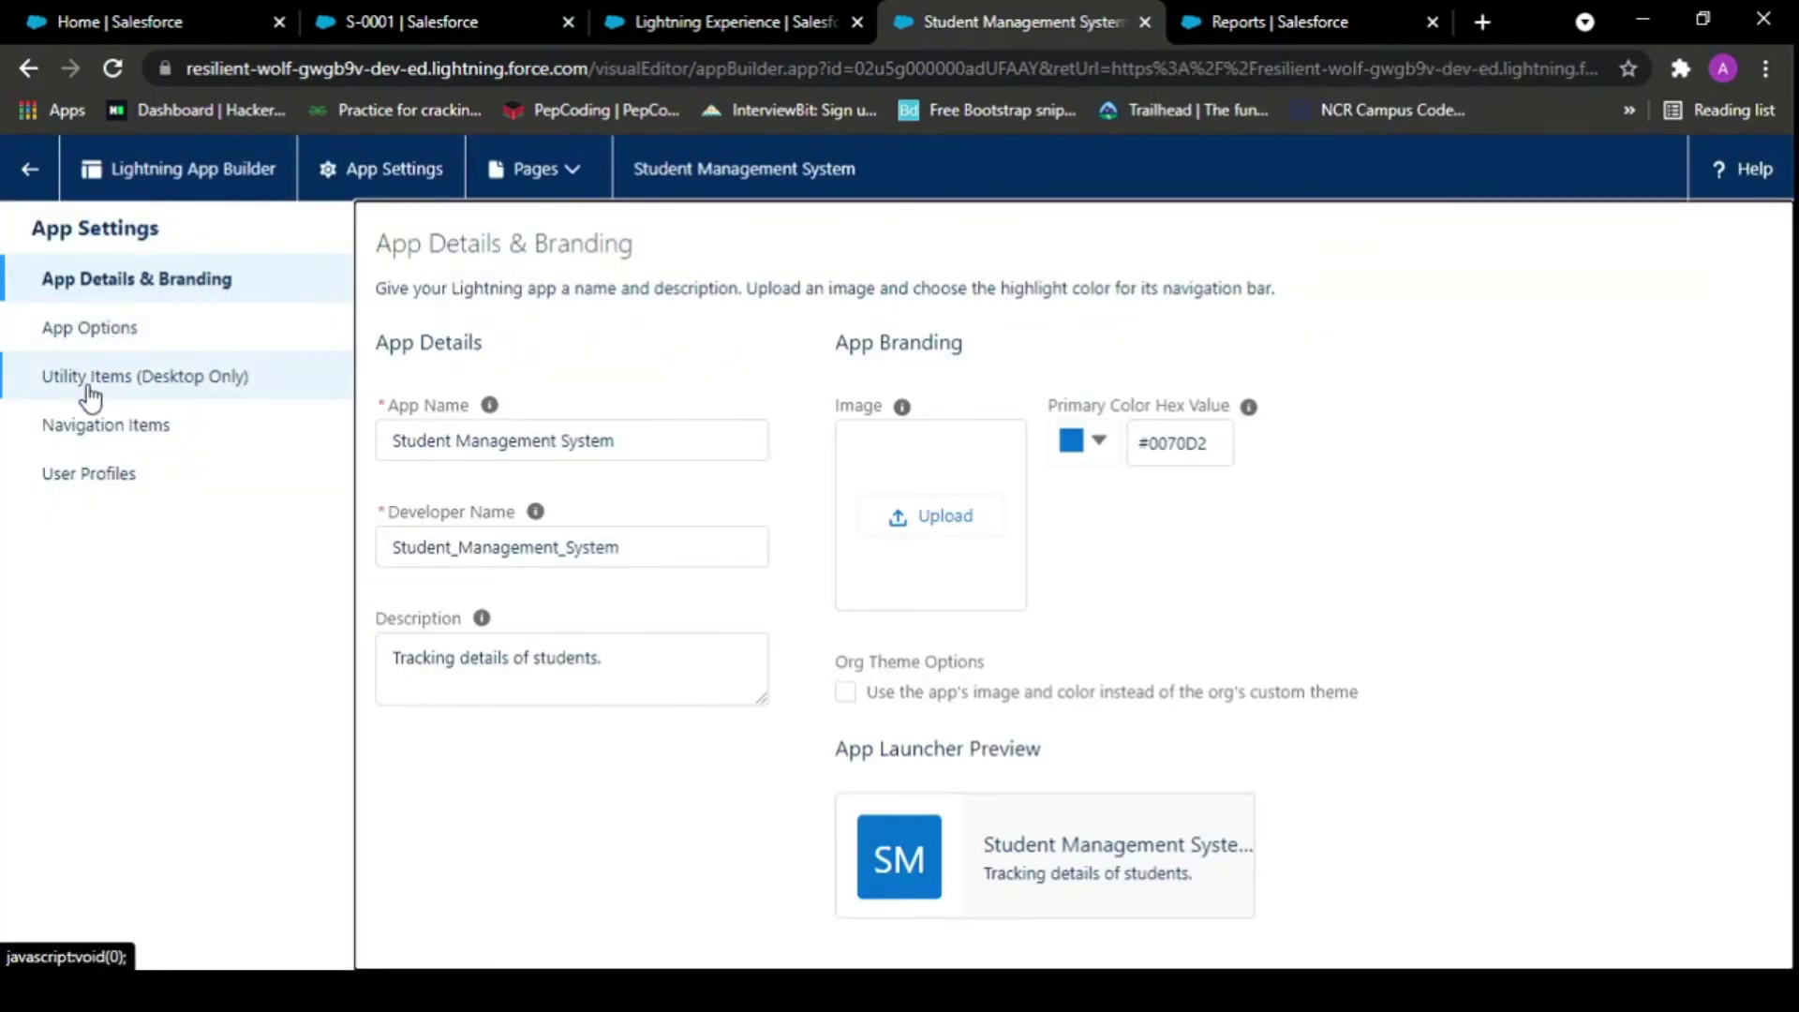
left_click(64, 422)
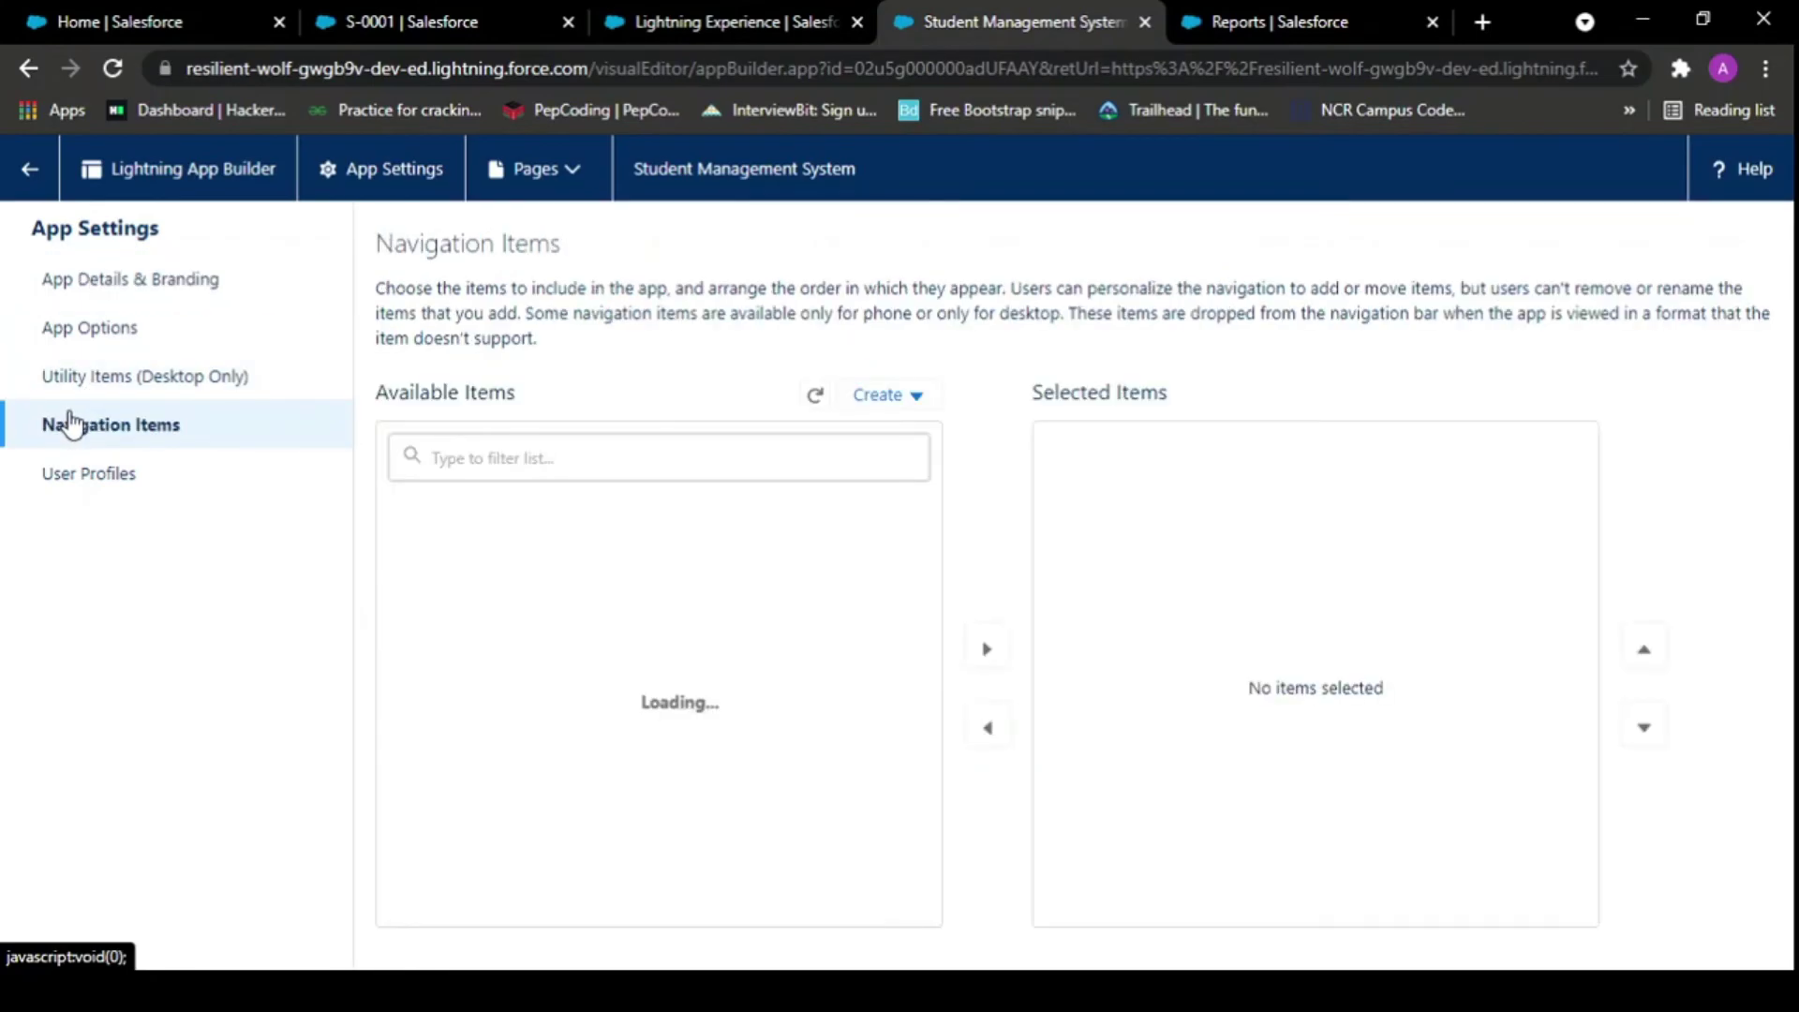
left_click(684, 455)
type("s")
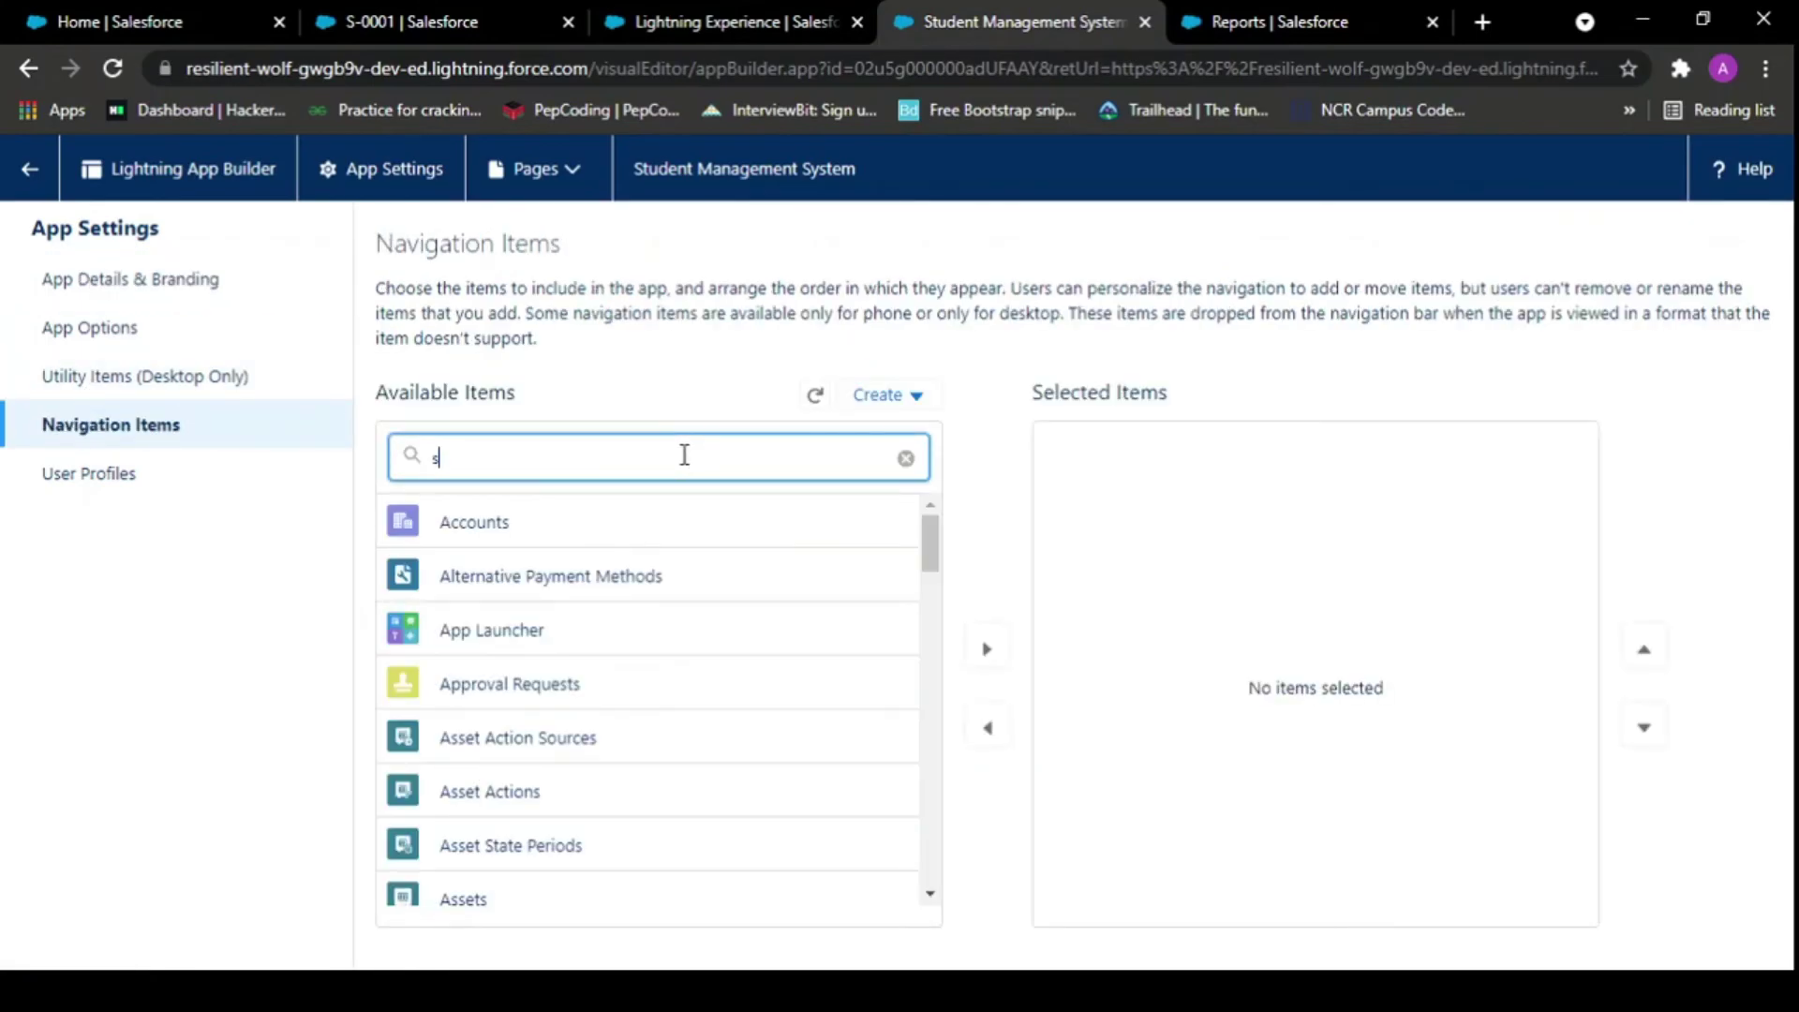
type("tude")
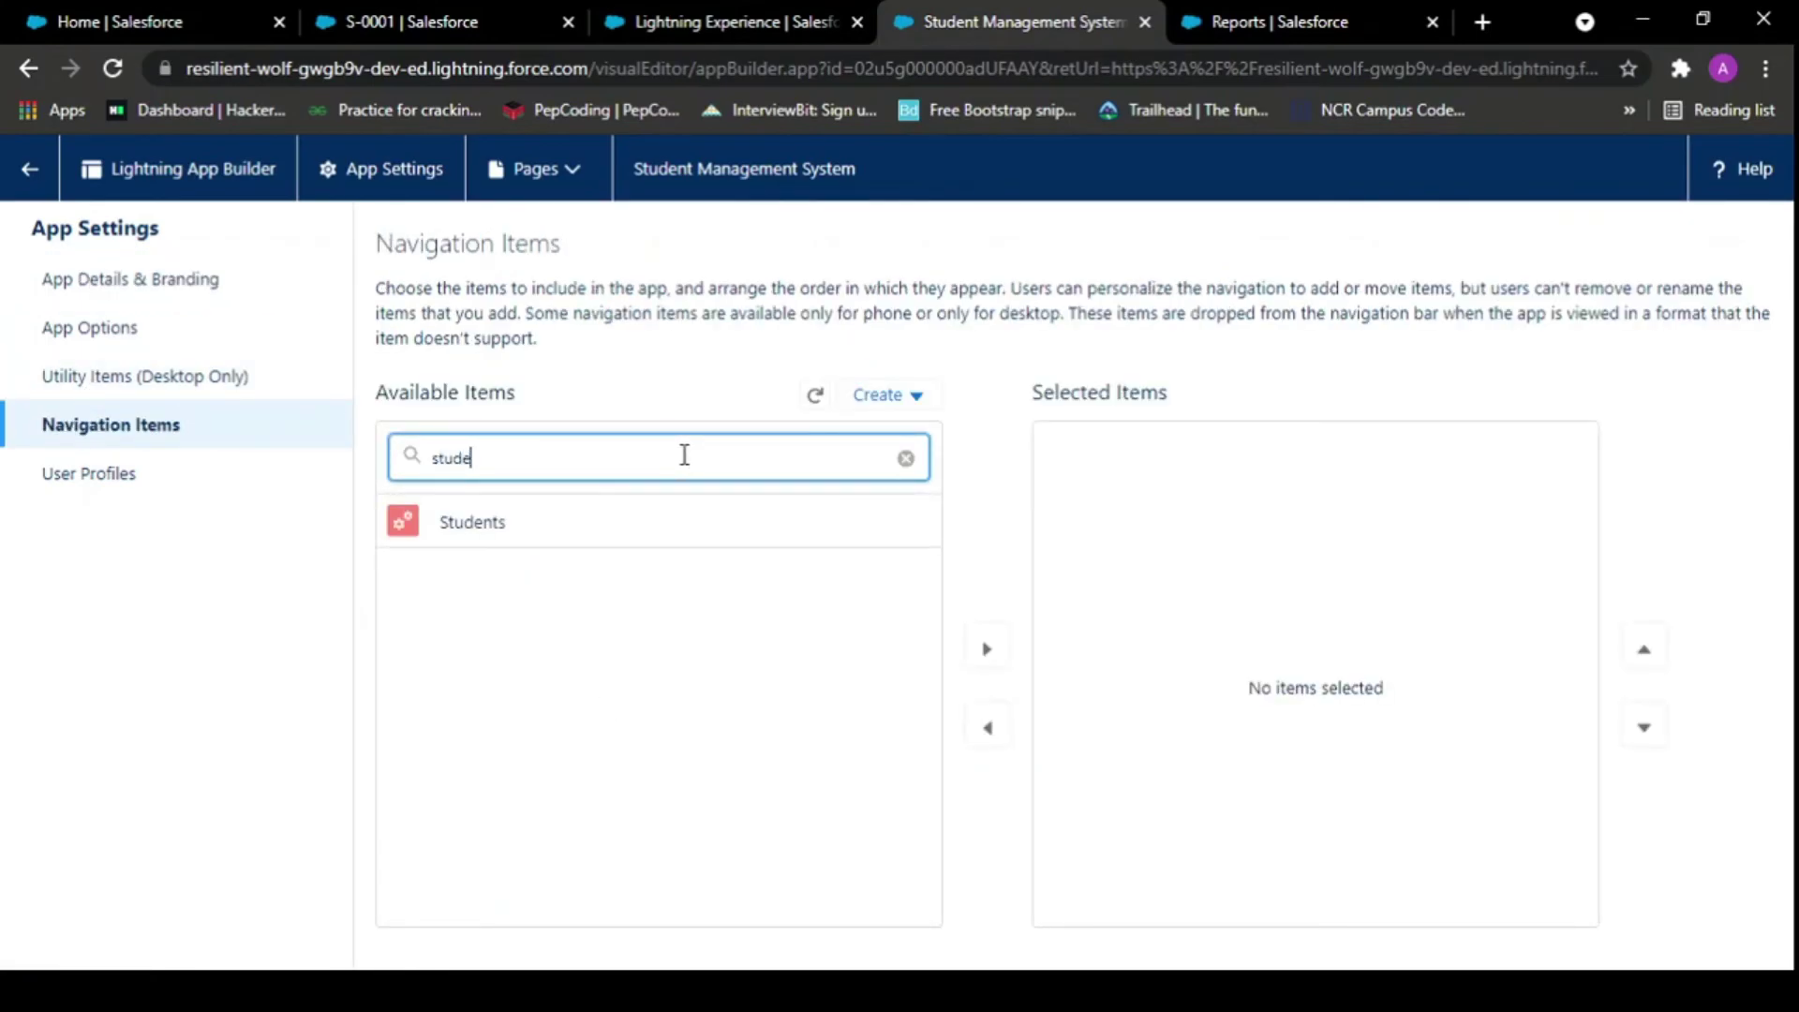
left_click(446, 534)
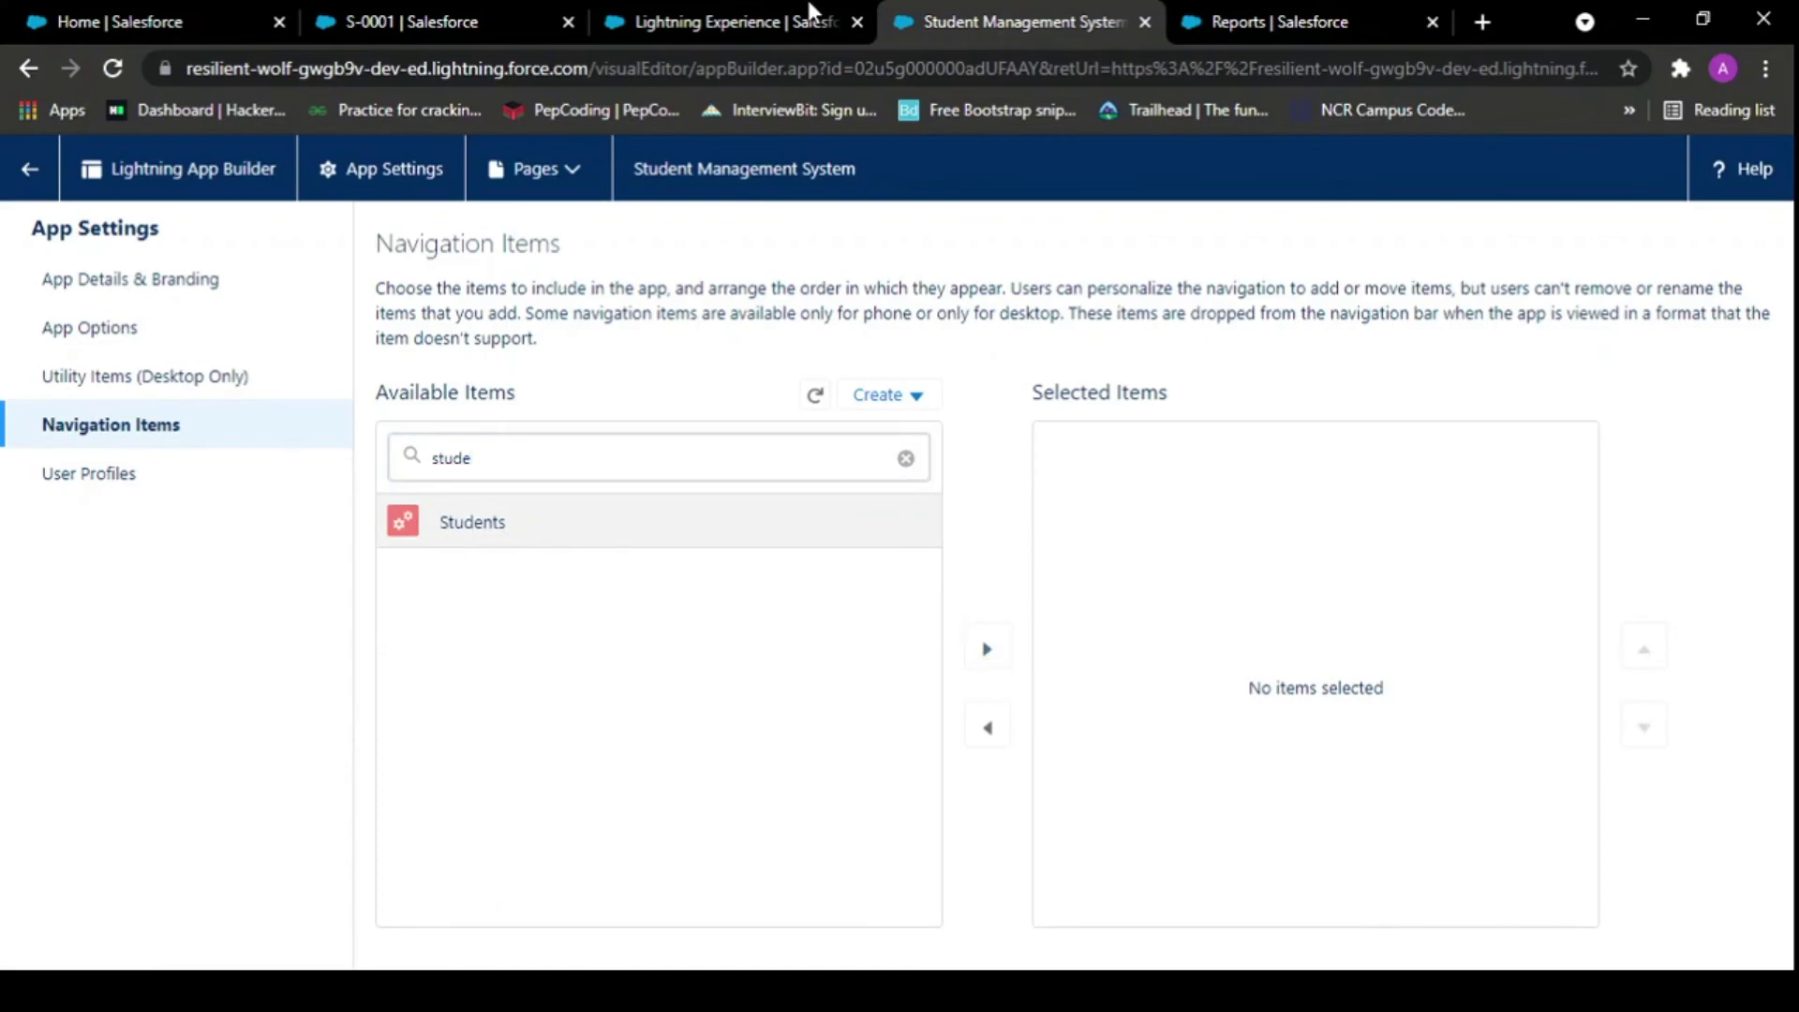
left_click(981, 653)
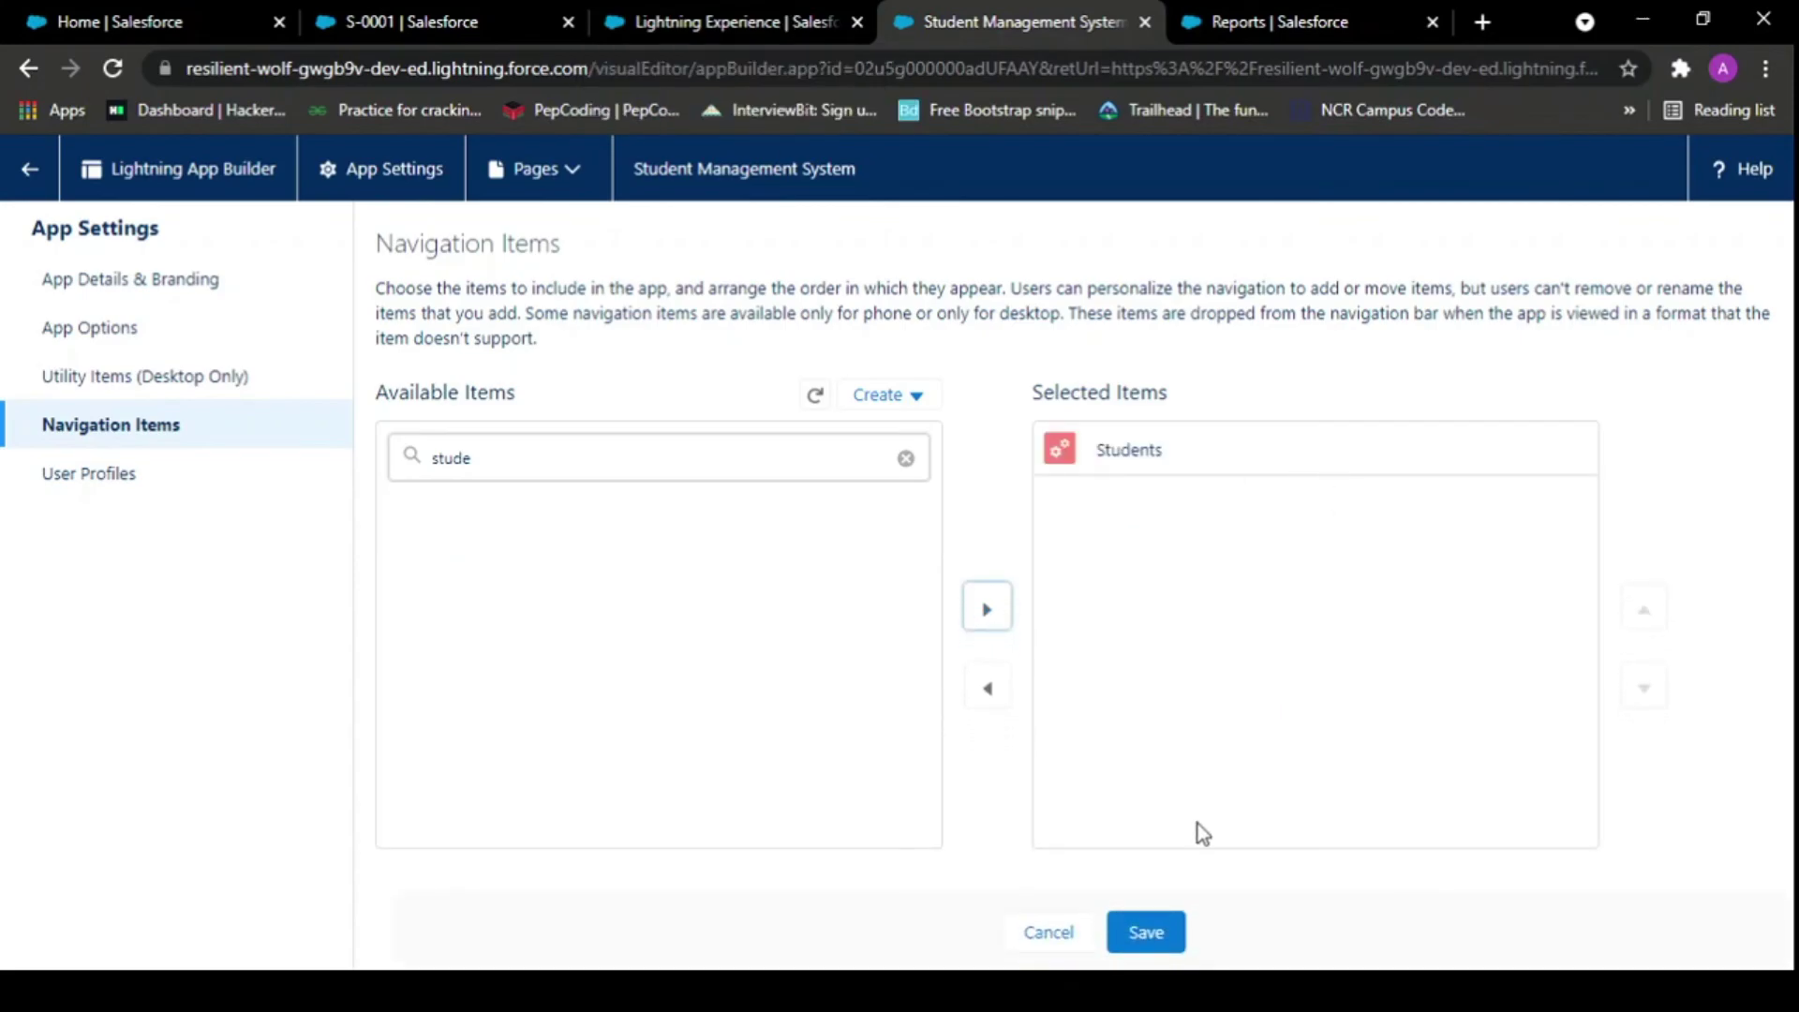
left_click(1145, 932)
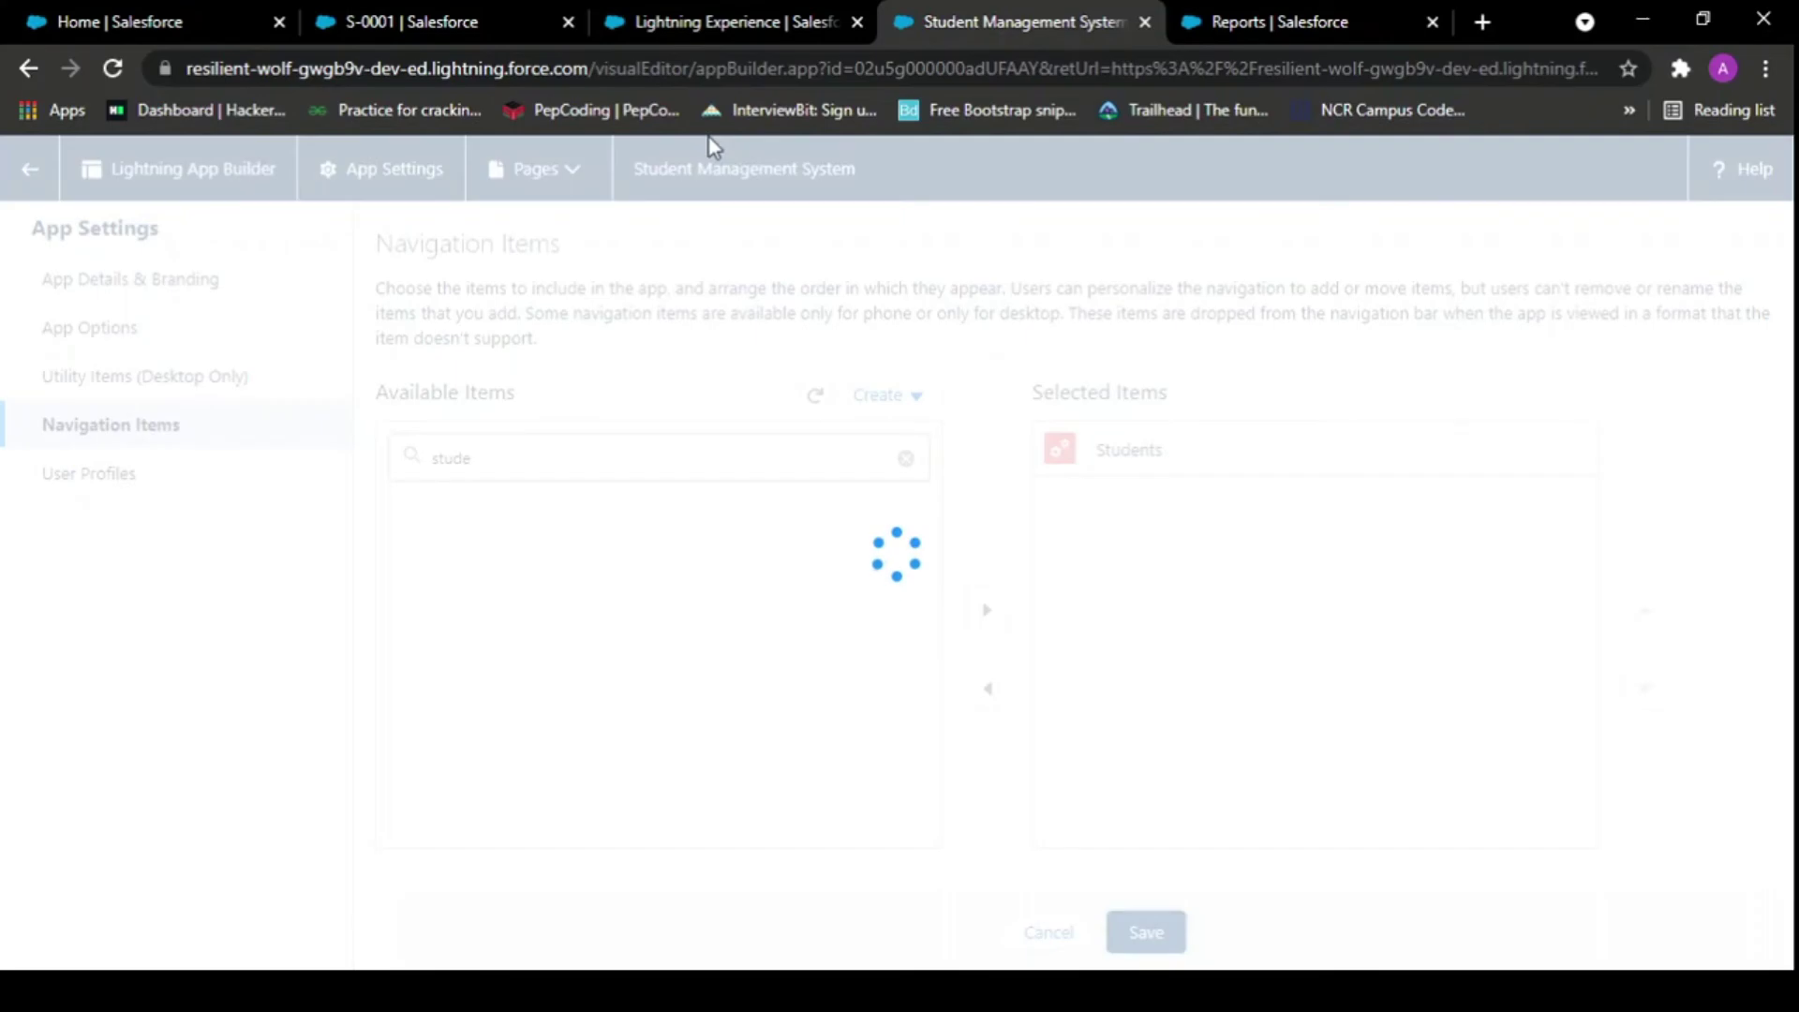
left_click(375, 21)
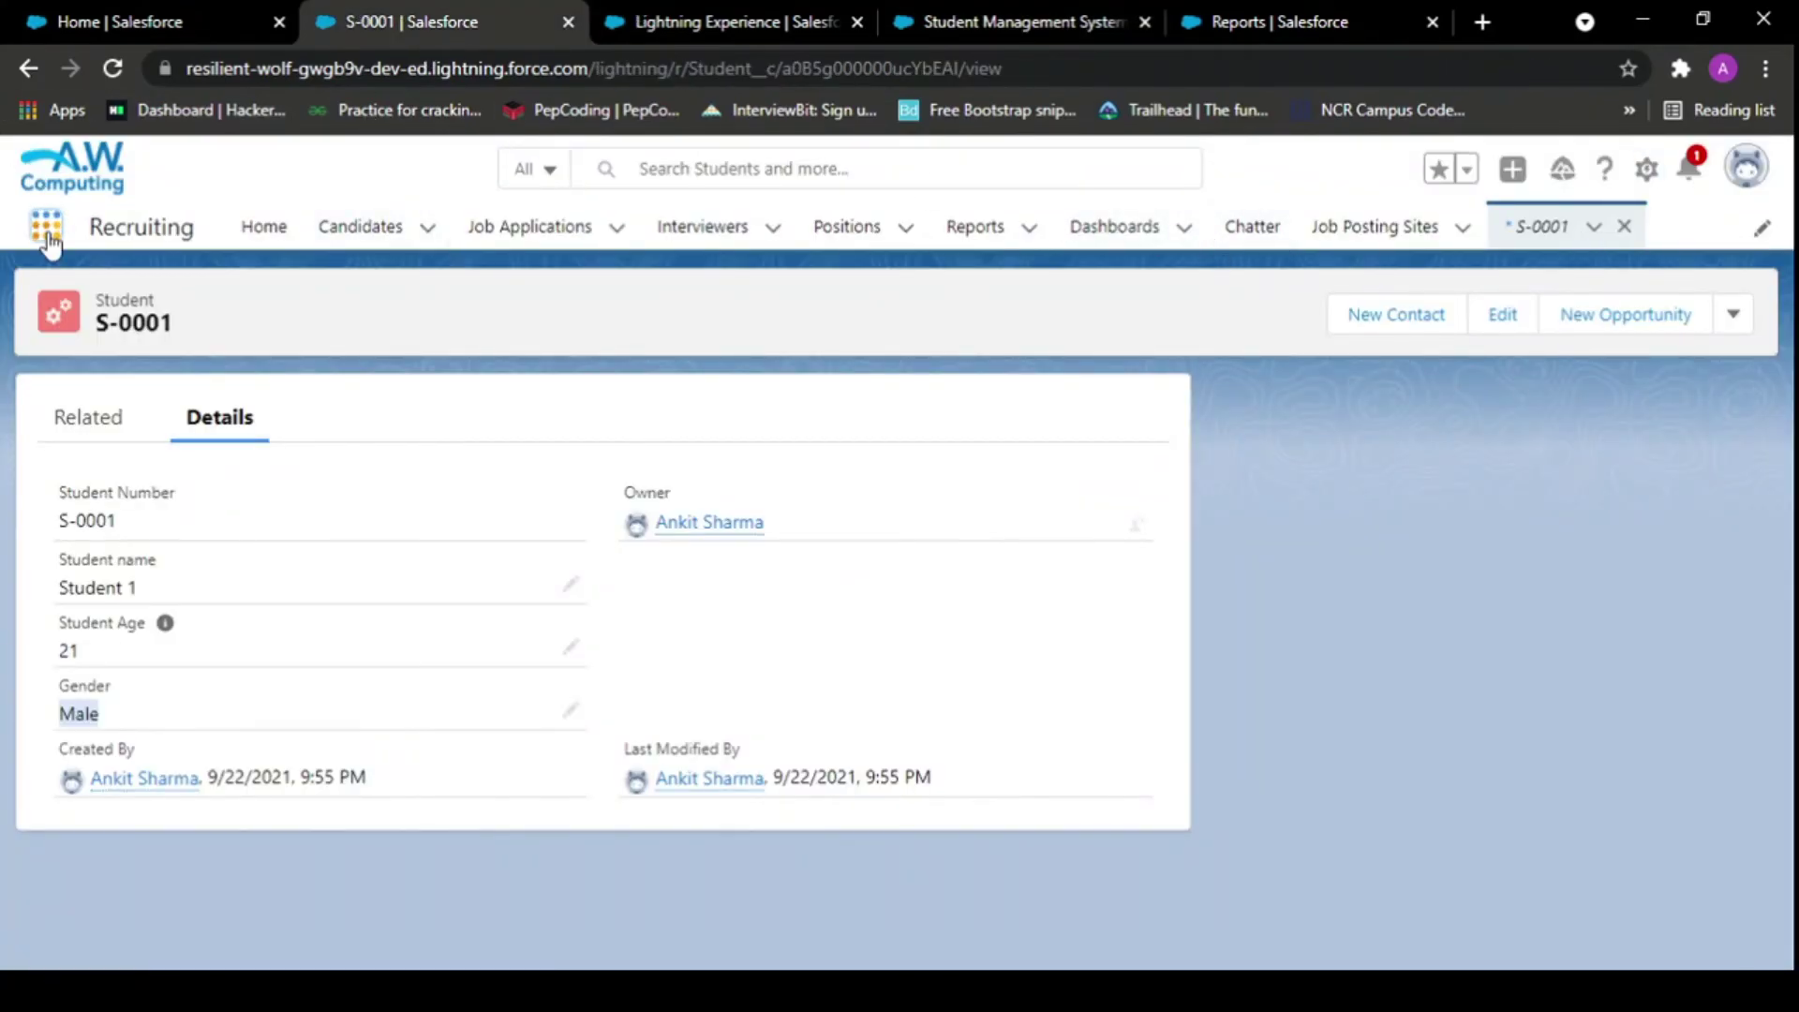
- Open Student Management System from the App Launcher, view the New Student form, then close it
left_click(47, 232)
type("st")
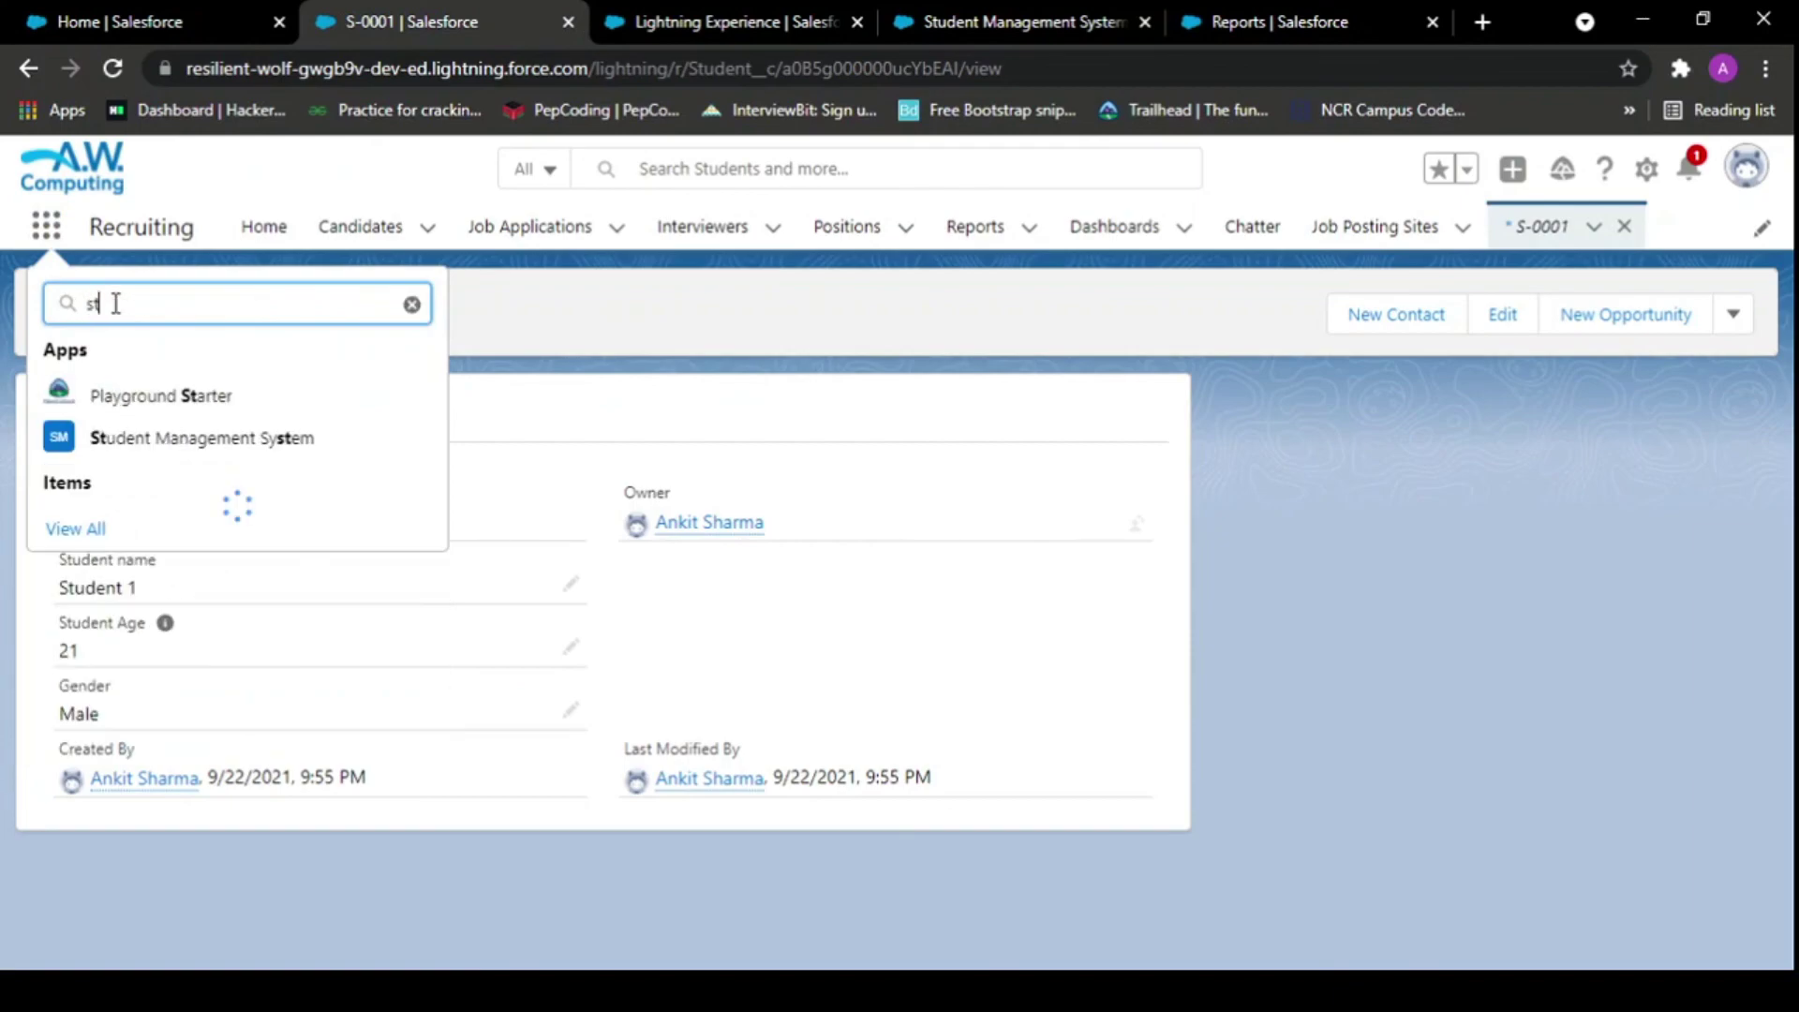
type("ud")
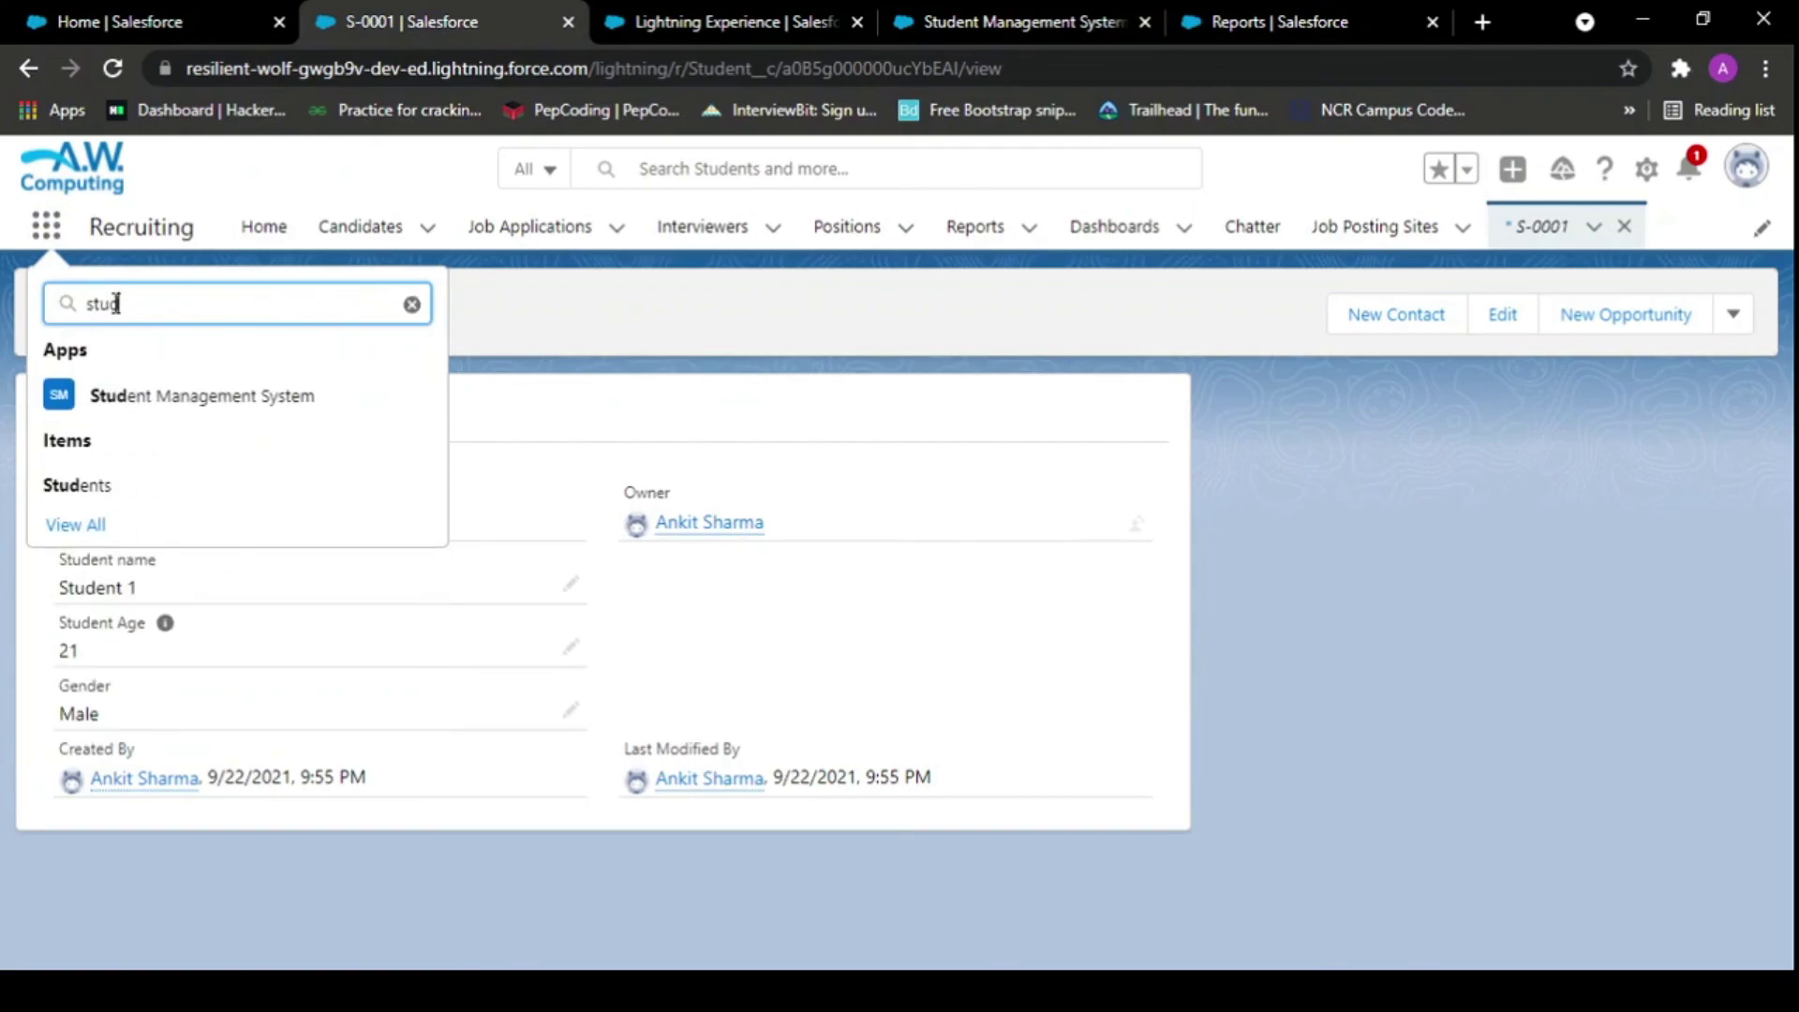
left_click(111, 395)
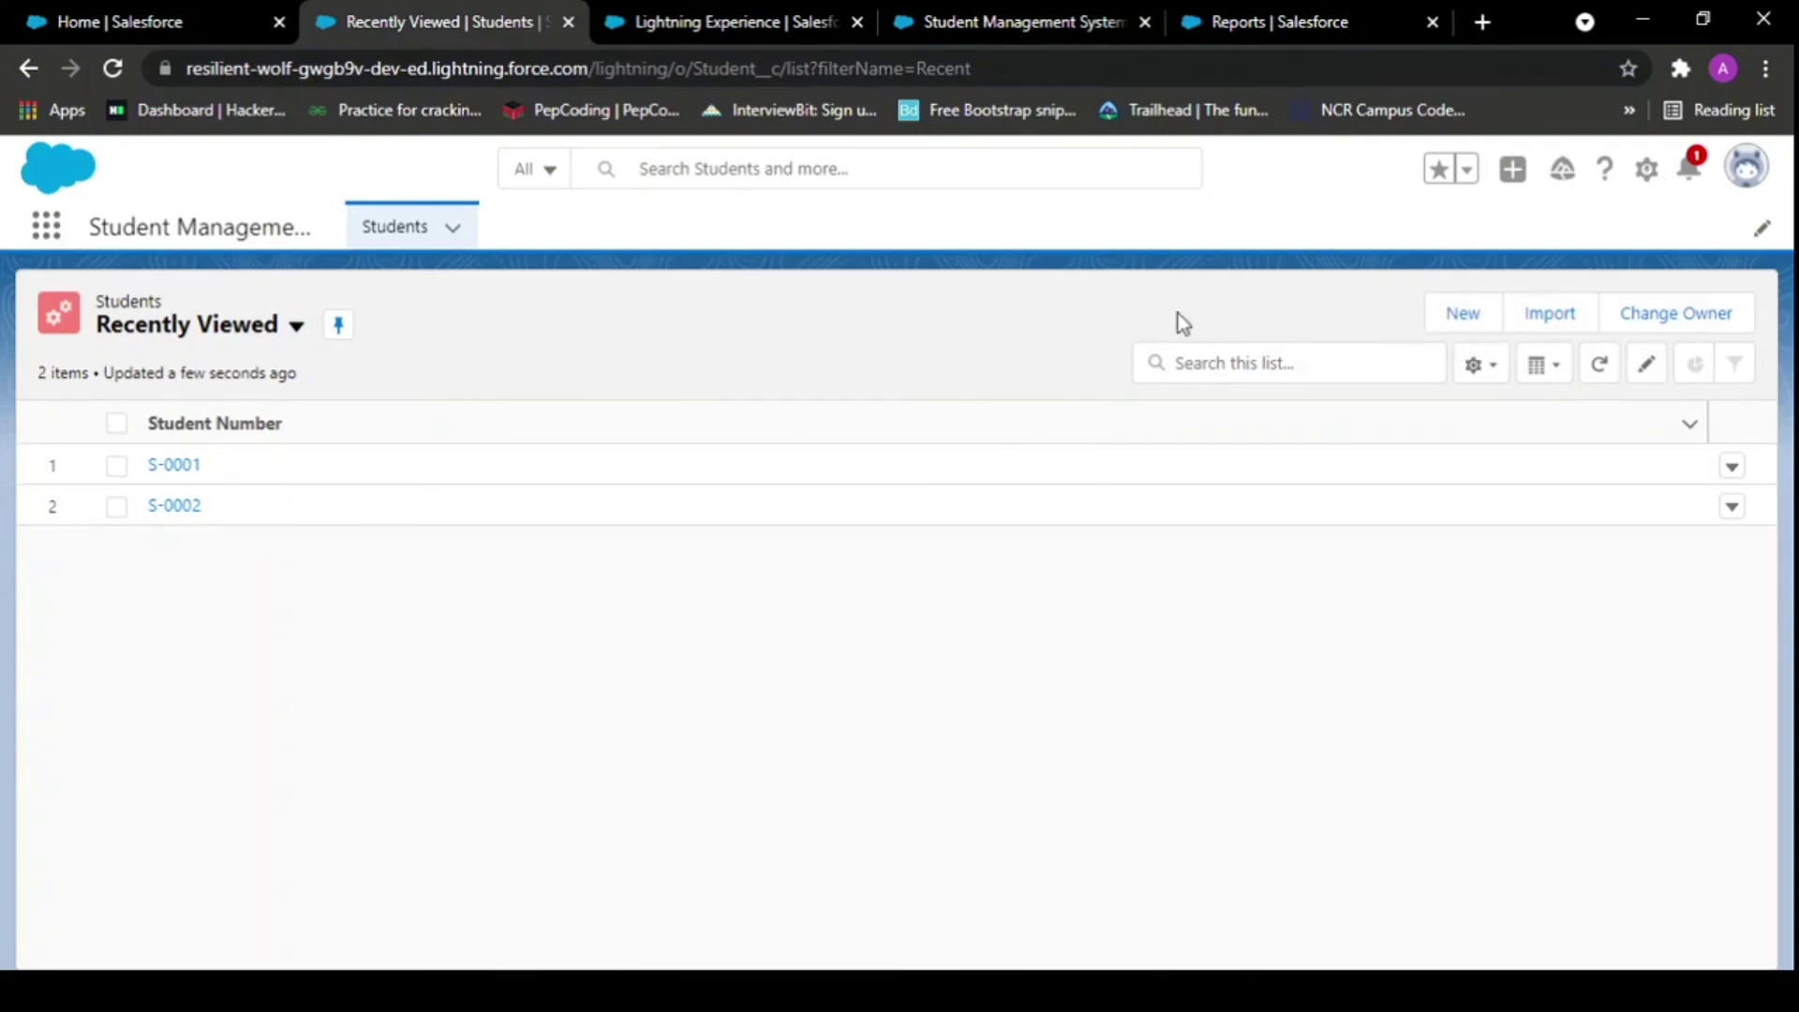
left_click(1465, 328)
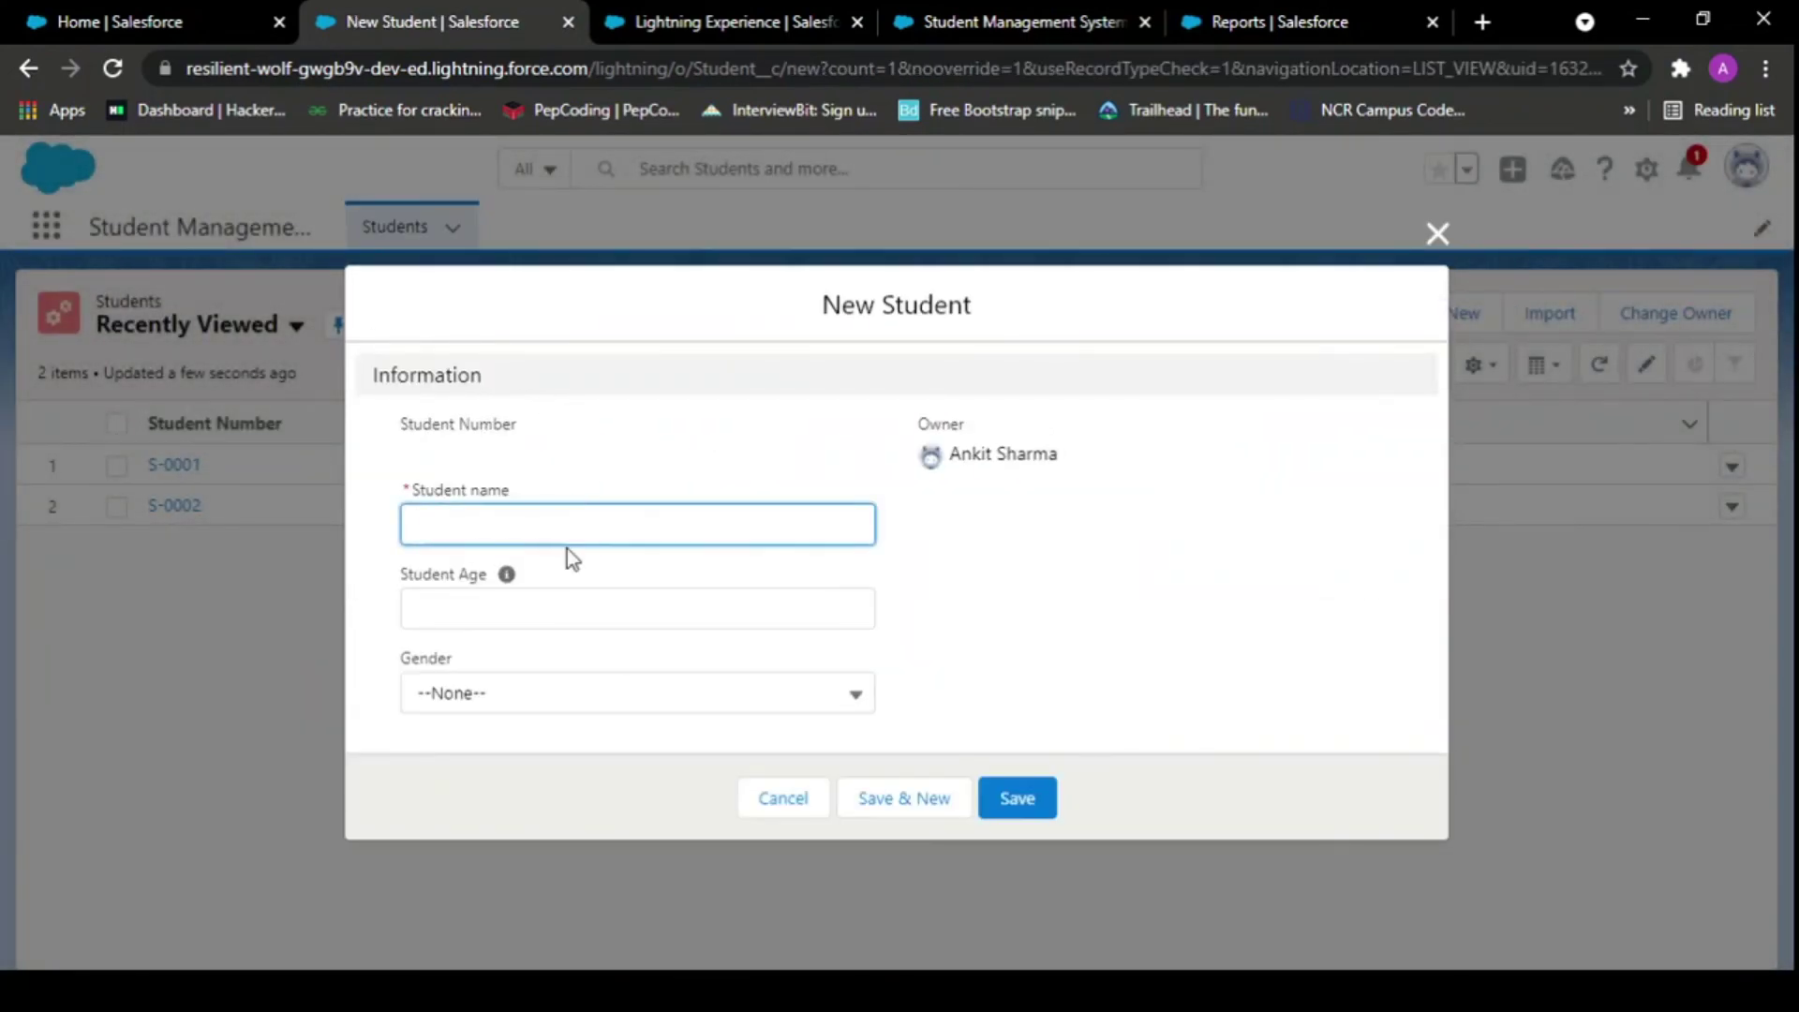
left_click(1431, 229)
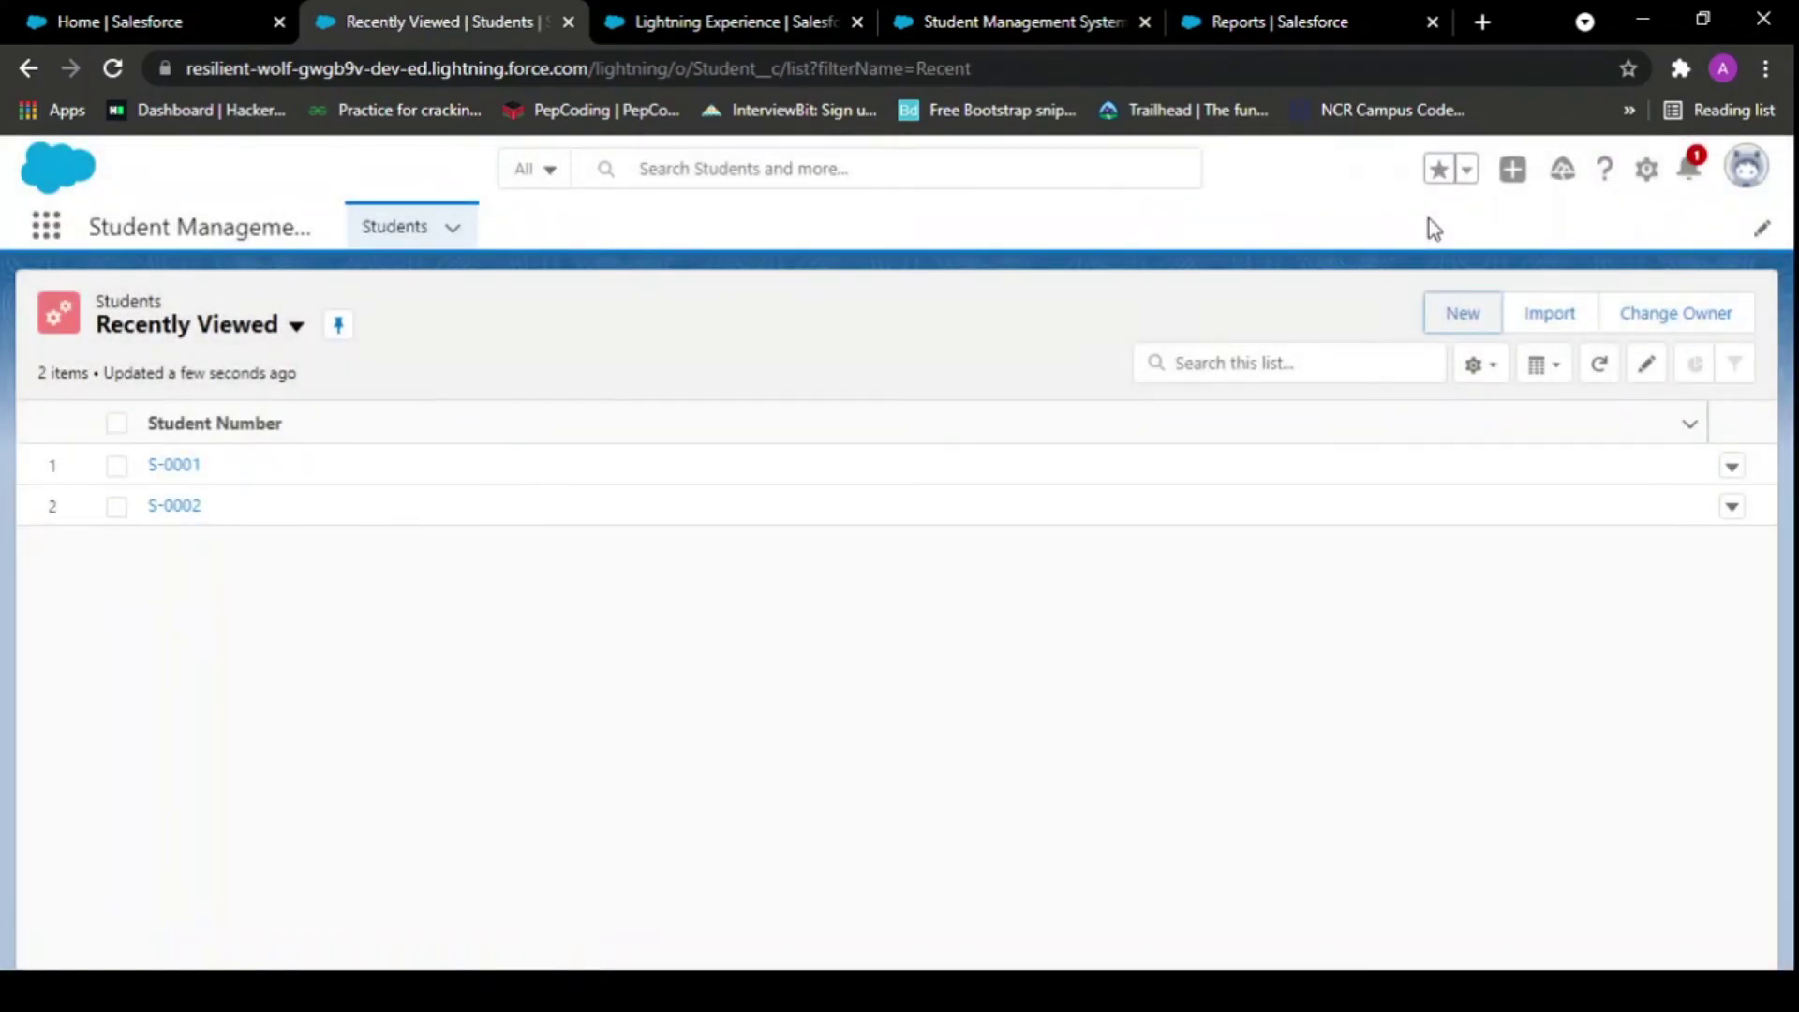